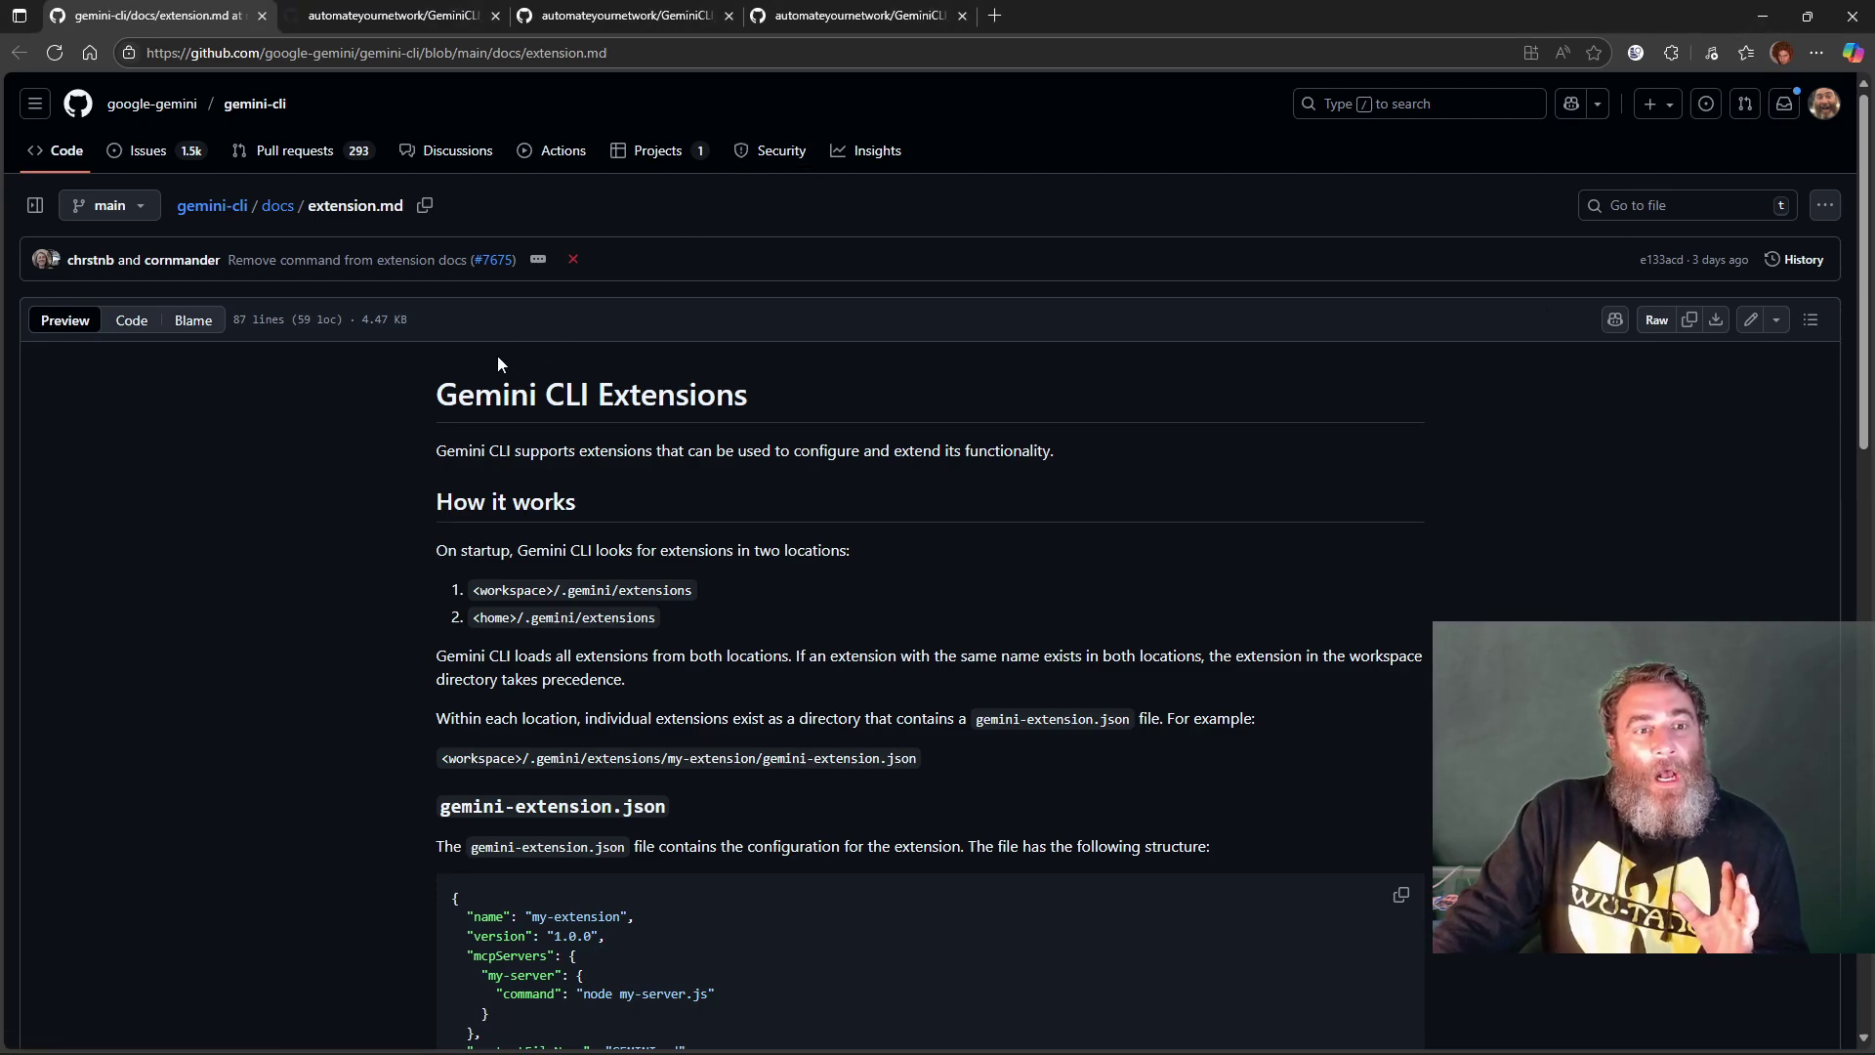
# Read extension.md down to its Variables section, then close it to reveal the GeminiCLI_Listen_Extension repo
pyautogui.moveTo(433, 407); pyautogui.dragTo(851, 426)
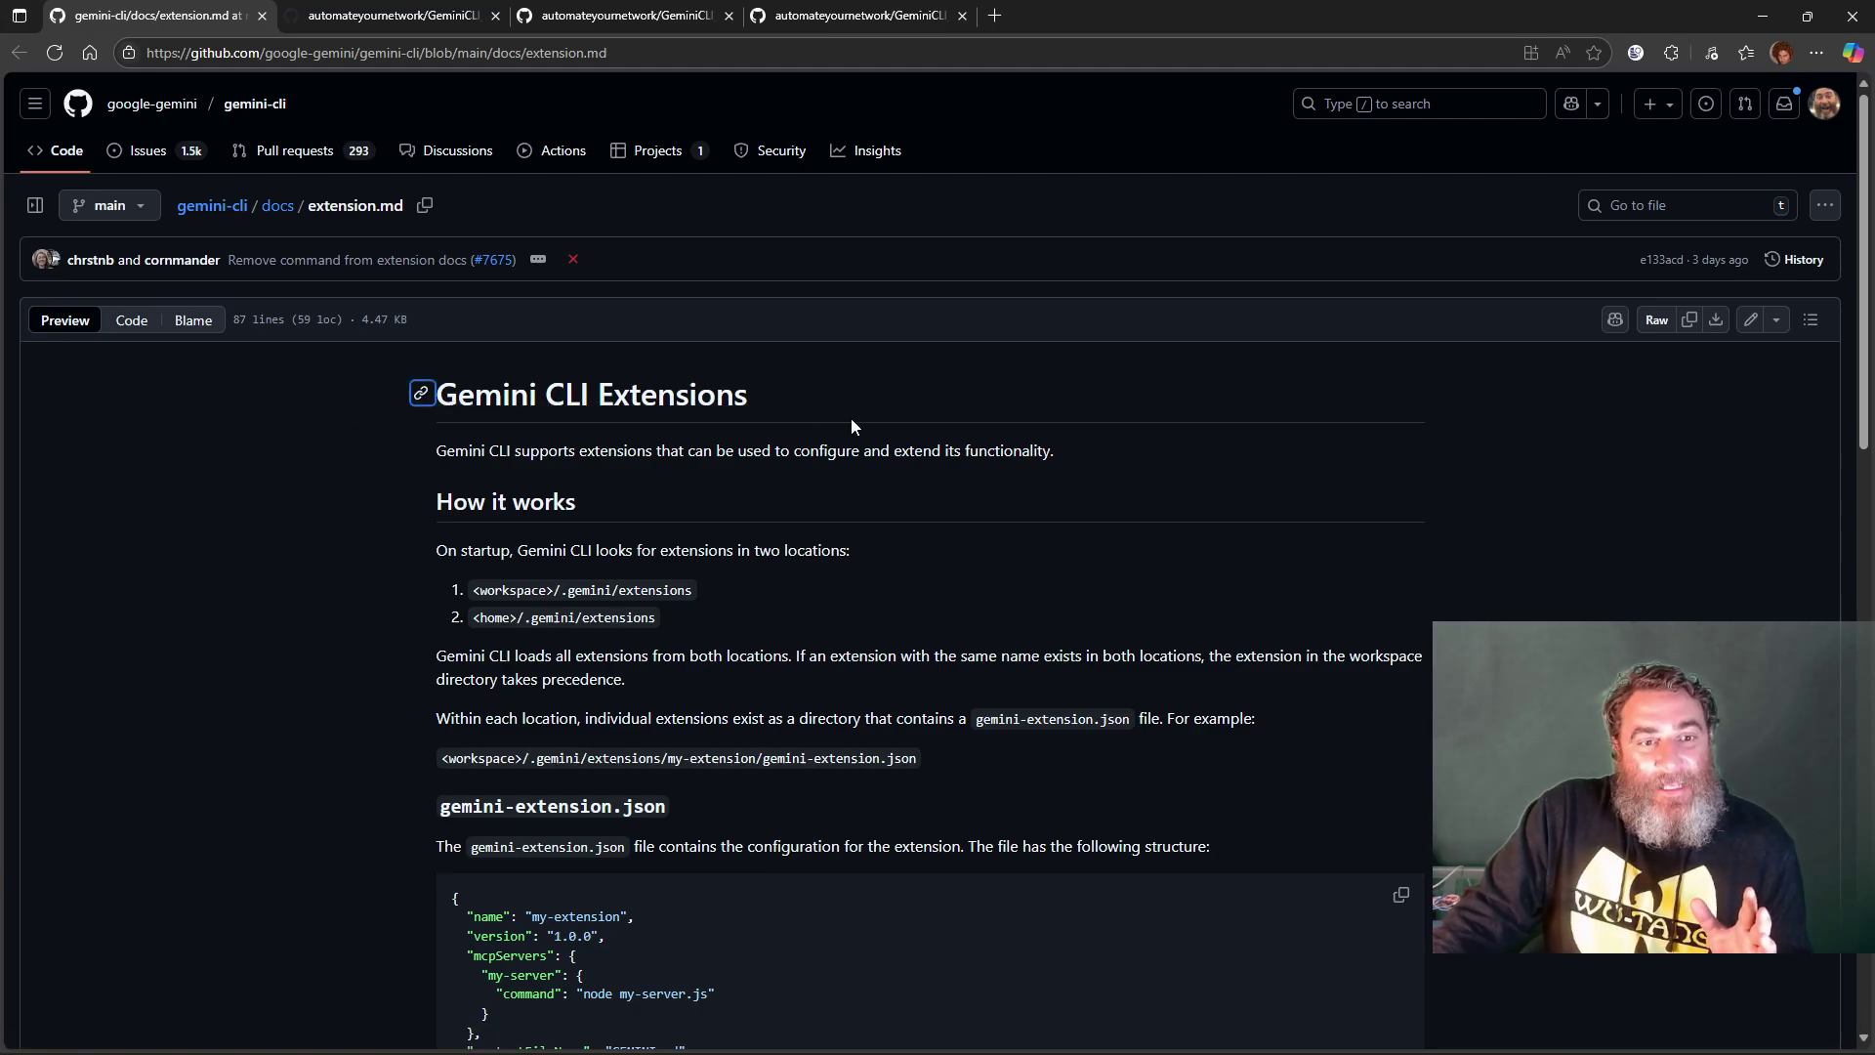
pyautogui.click(411, 54)
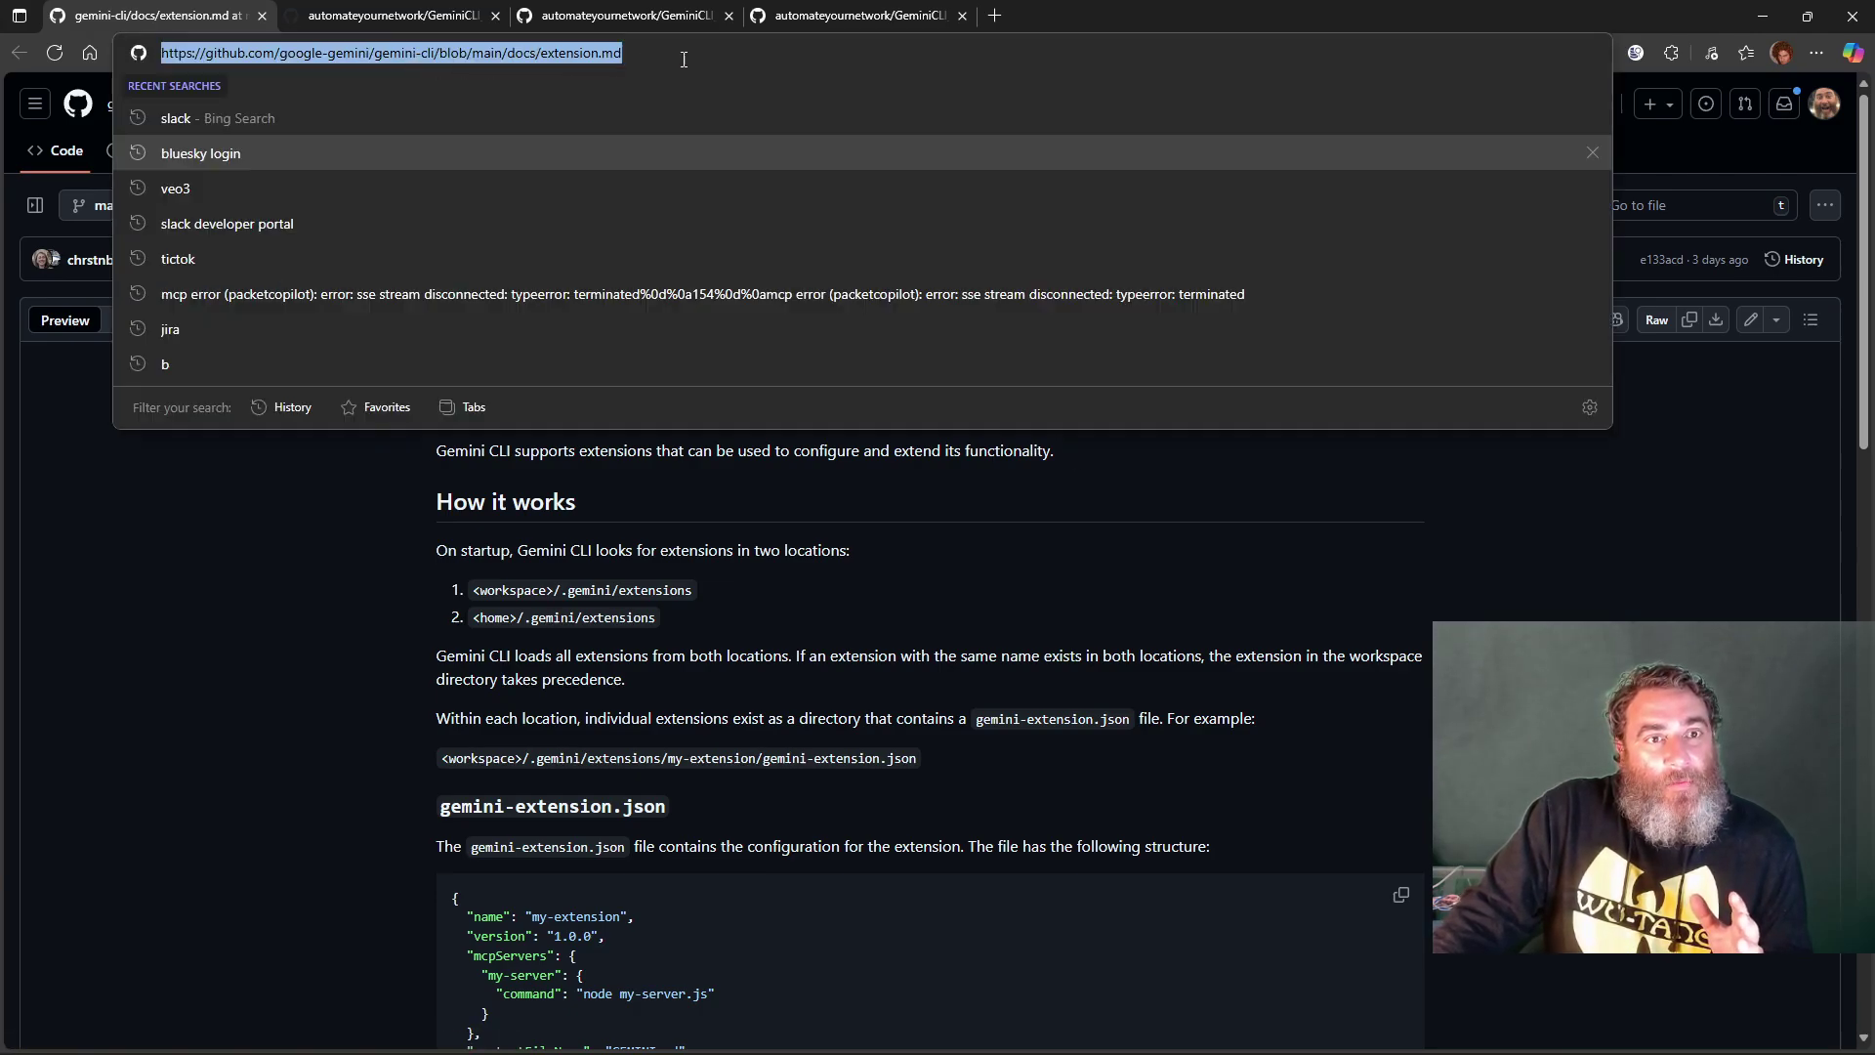
pyautogui.click(1245, 598)
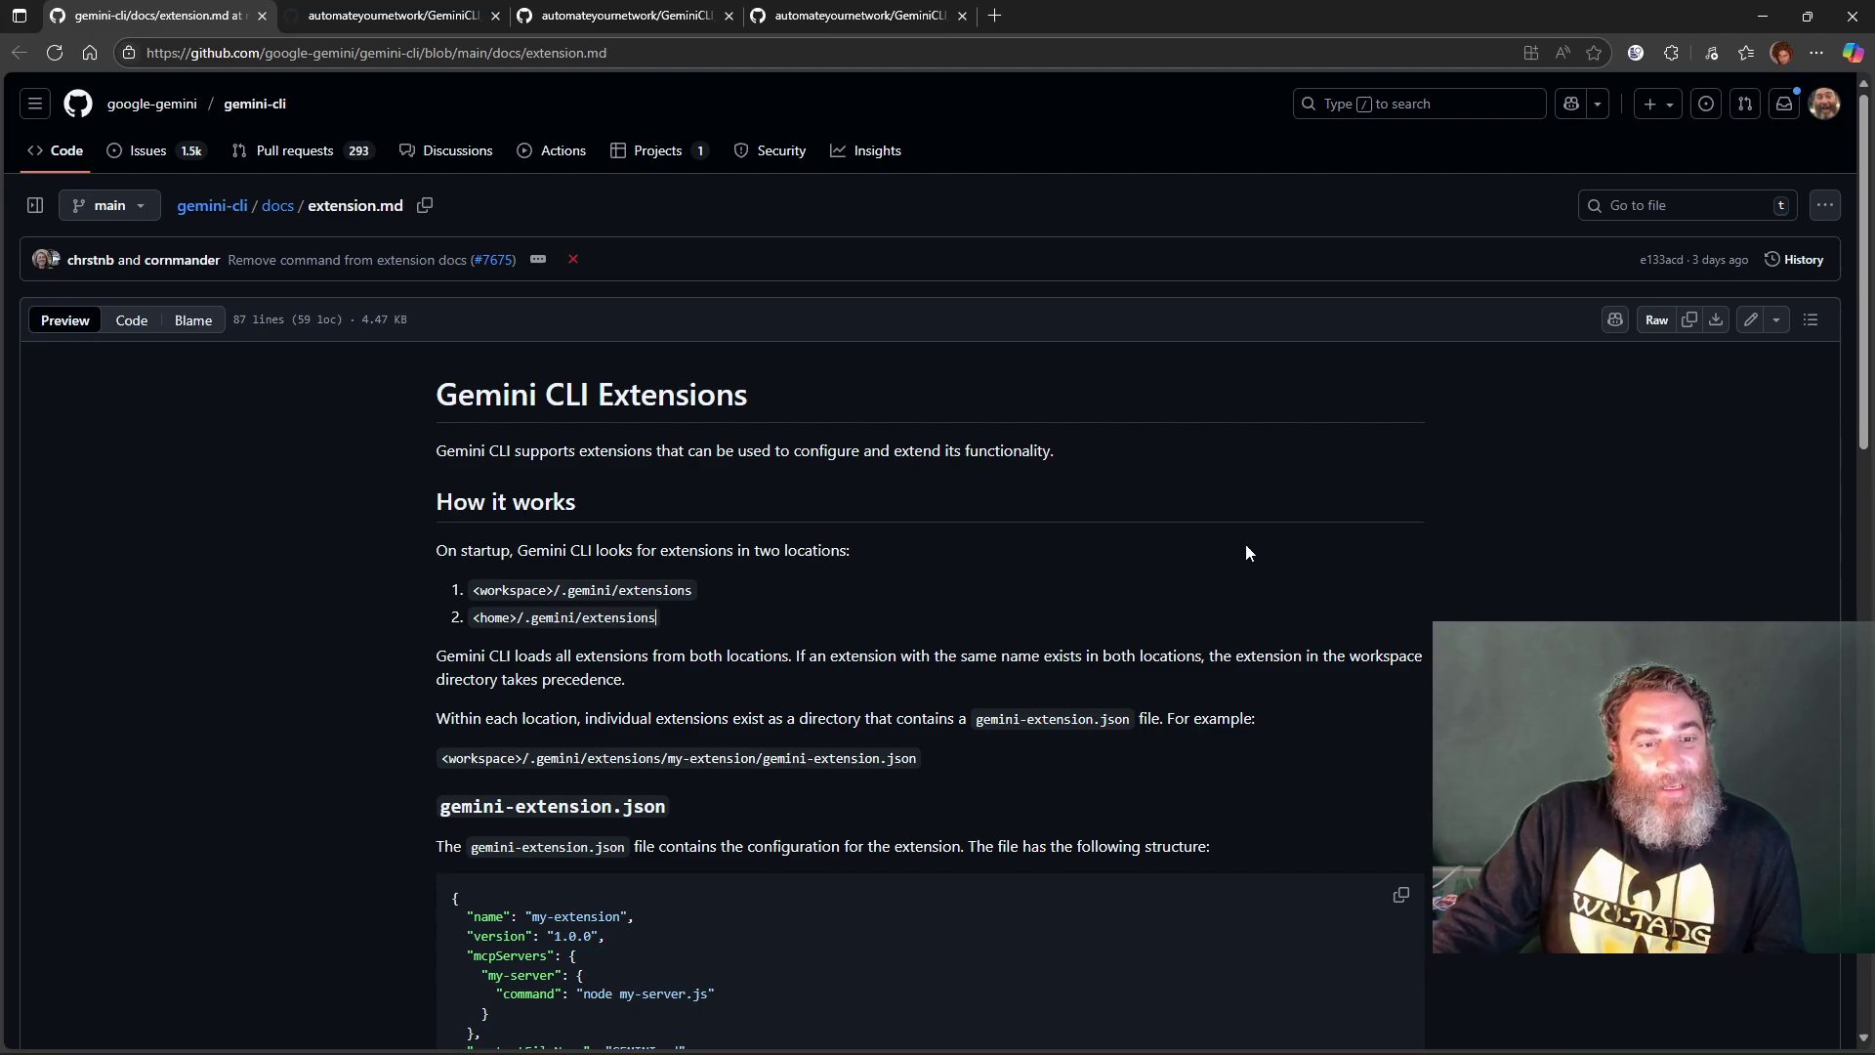
pyautogui.scroll(-4, 1246, 544)
pyautogui.moveTo(553, 220)
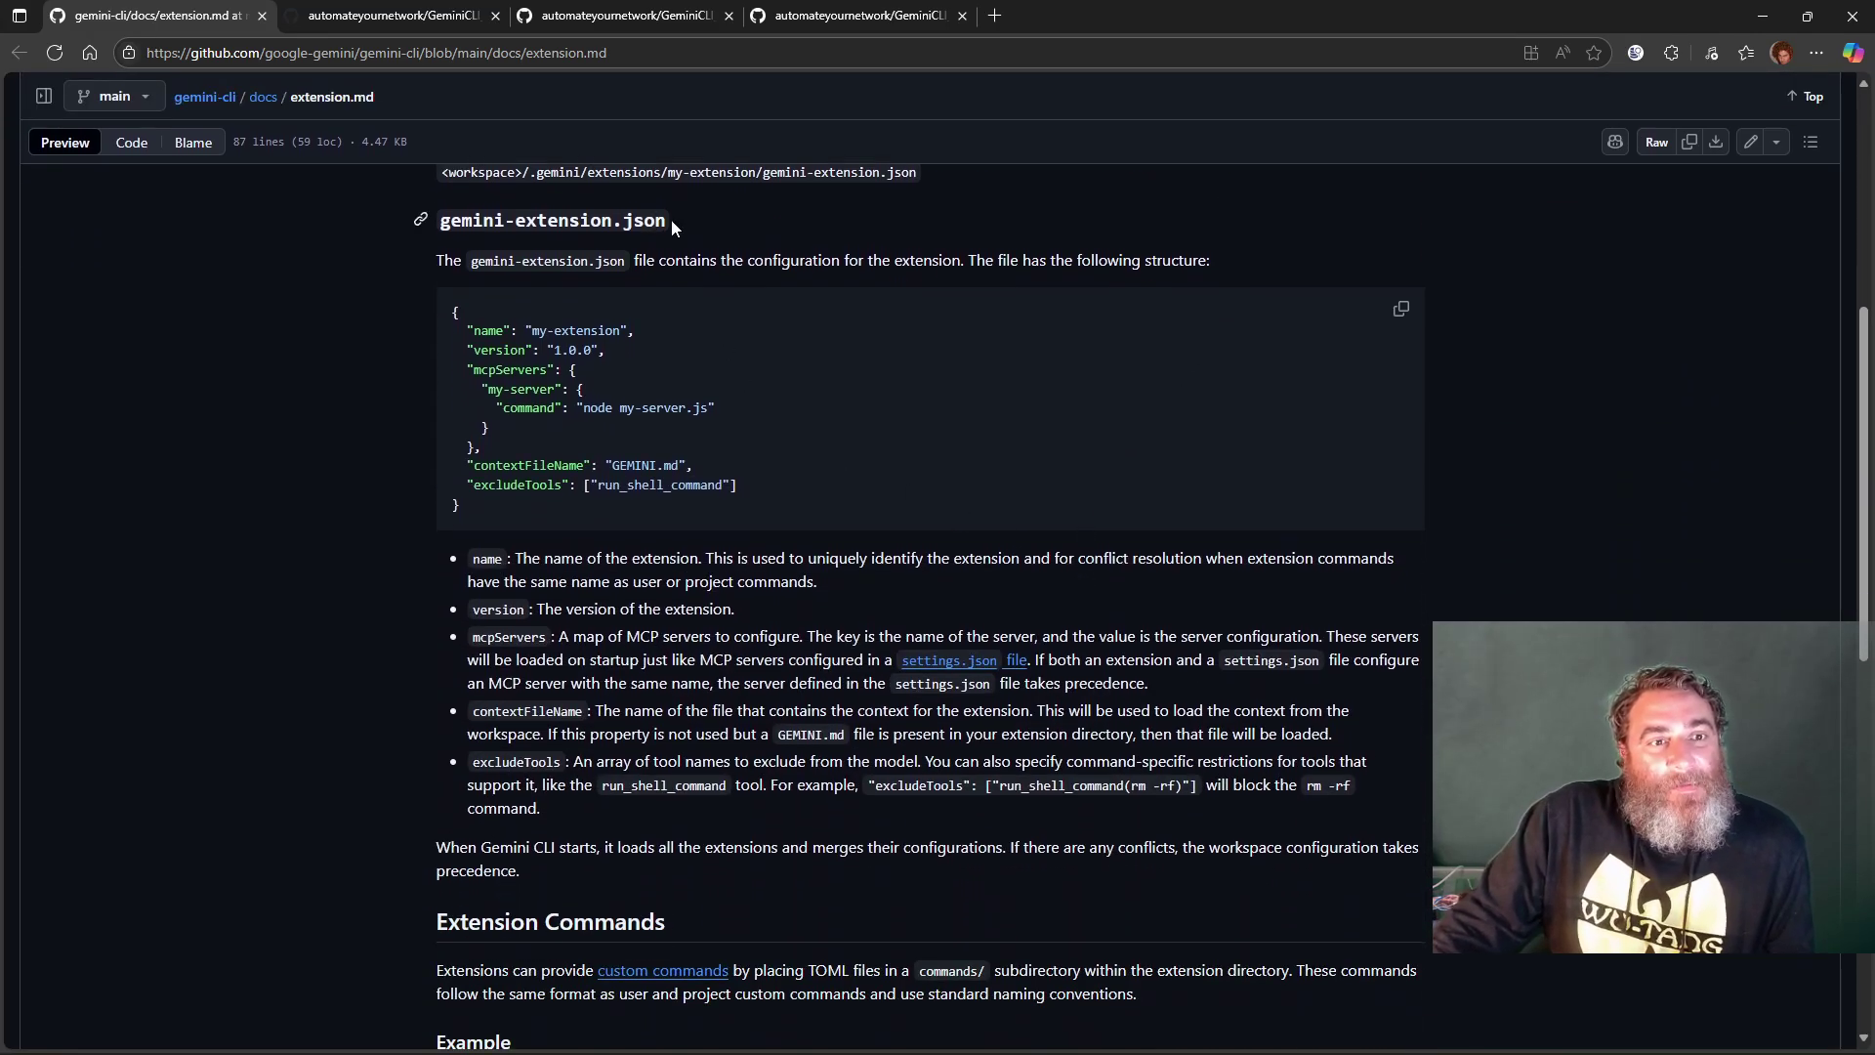
pyautogui.moveTo(521, 221); pyautogui.dragTo(440, 220)
pyautogui.click(434, 218)
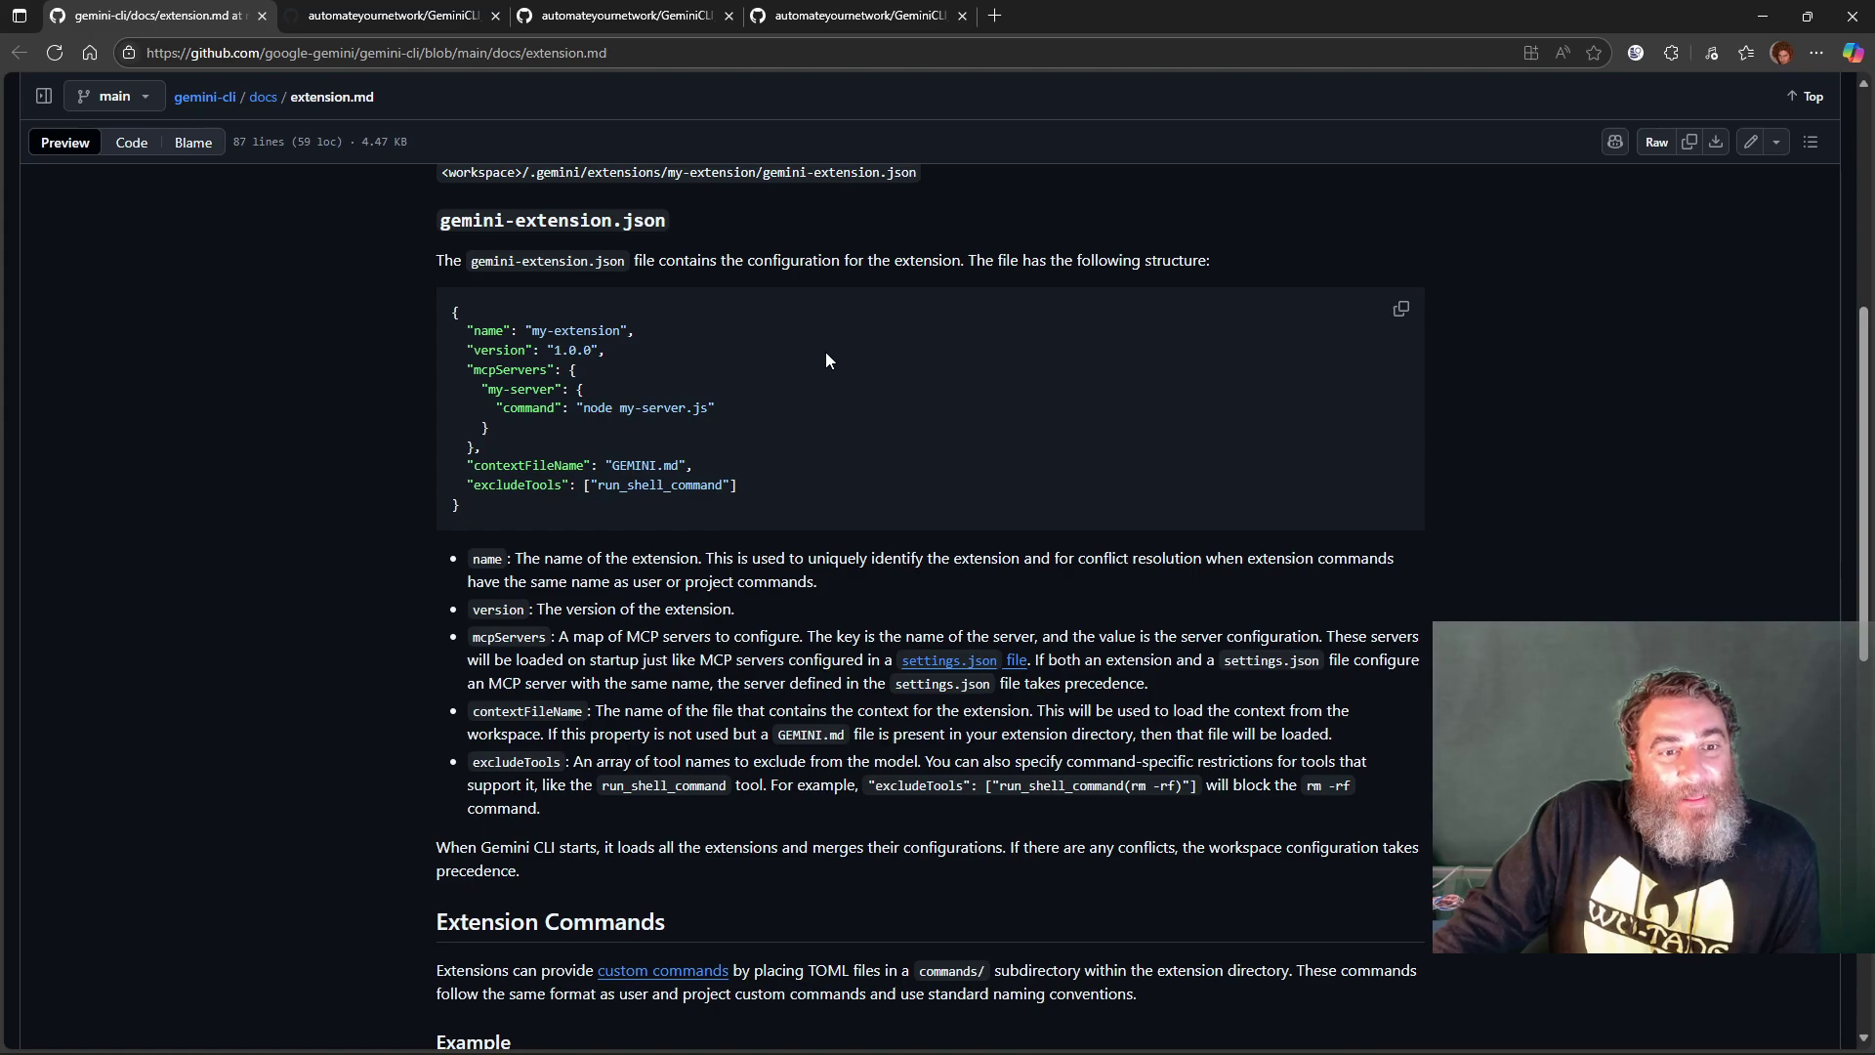
pyautogui.scroll(-4, 834, 366)
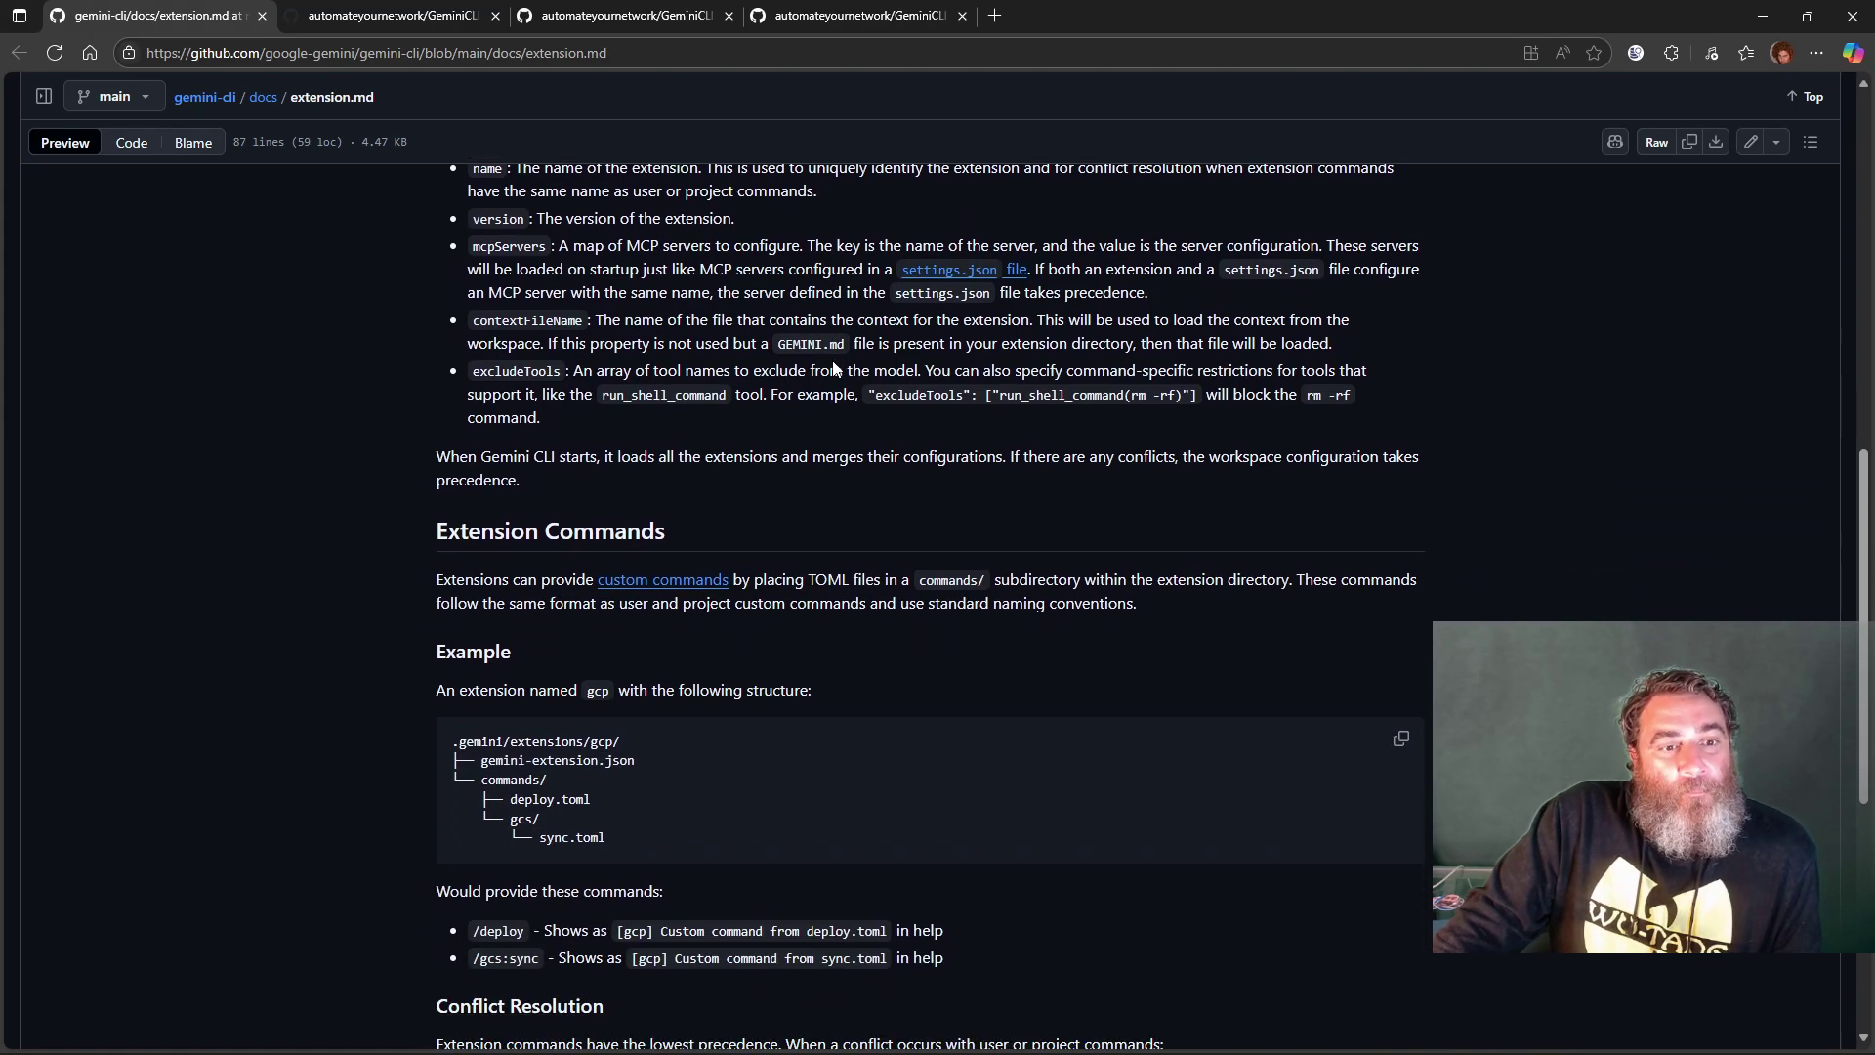
pyautogui.scroll(-1, 832, 371)
pyautogui.scroll(-1, 828, 379)
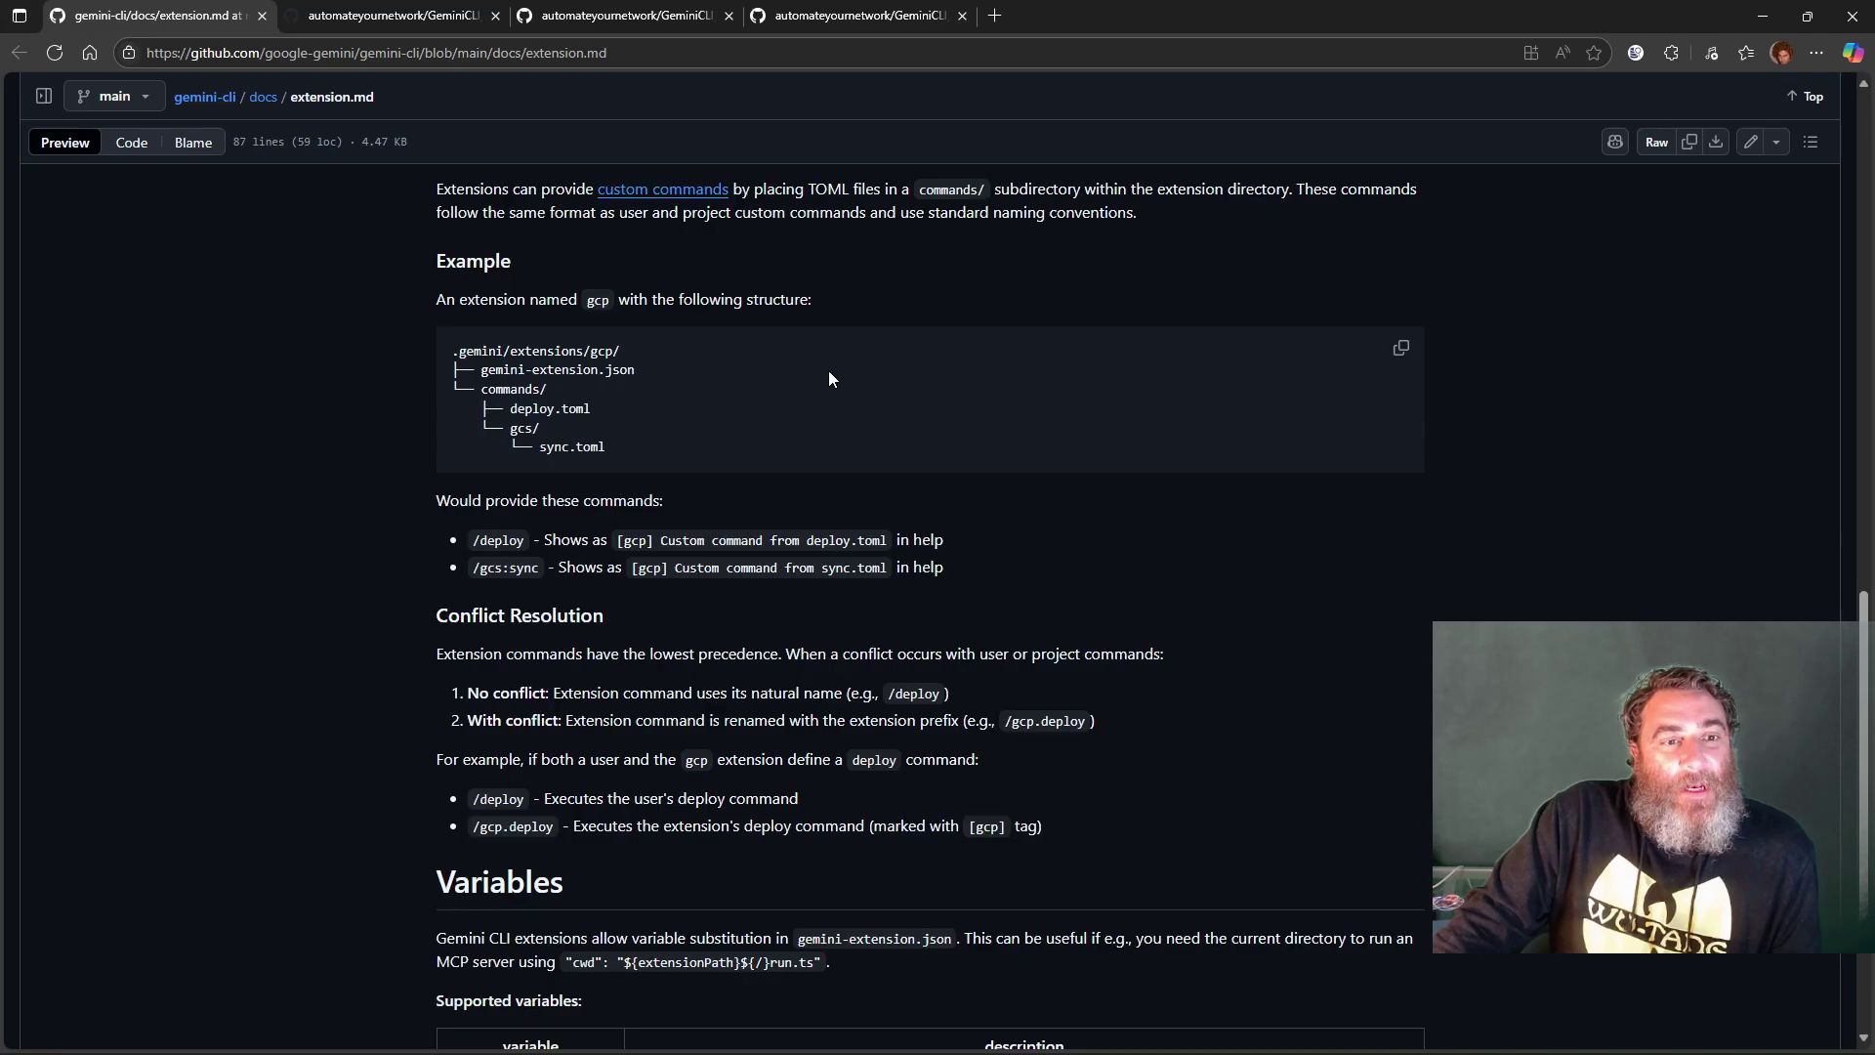
pyautogui.scroll(-1, 827, 378)
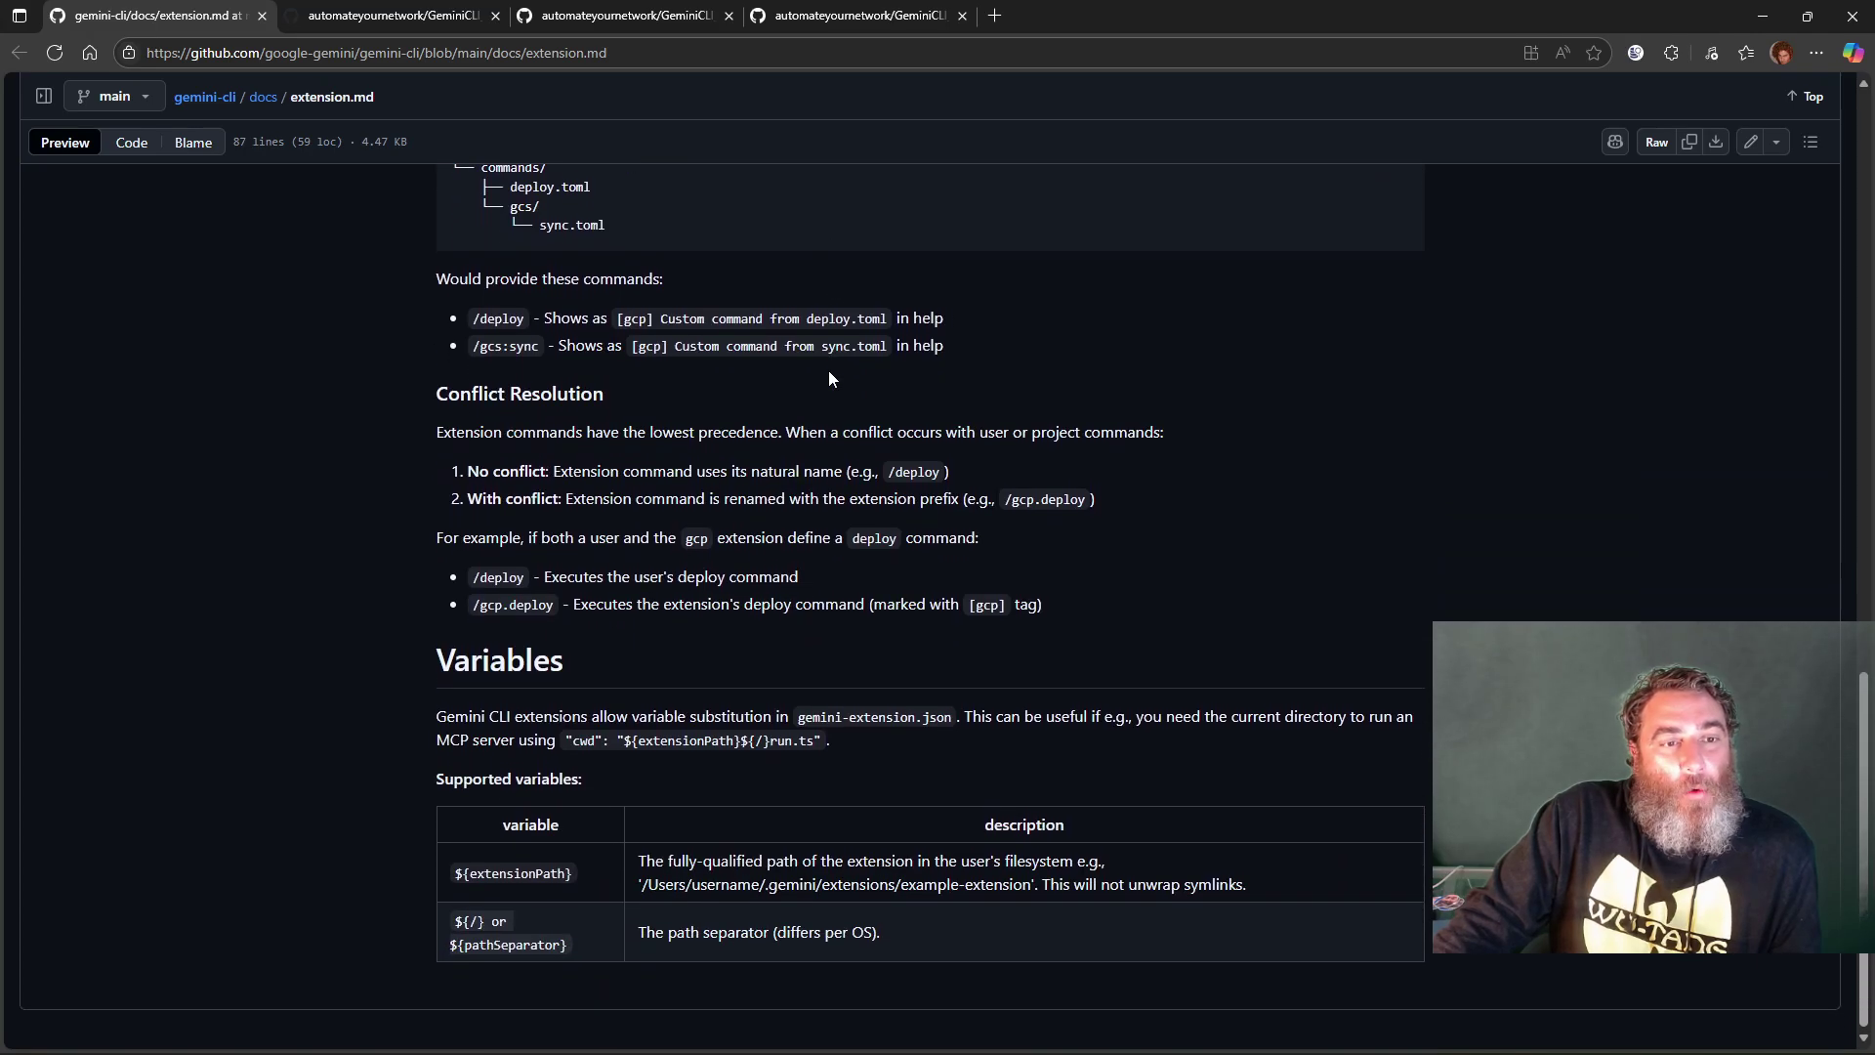
pyautogui.scroll(3, 827, 379)
pyautogui.scroll(3, 829, 371)
# Close the docs, reload the Listen repo, and view the Talk and Vision repos
pyautogui.click(263, 17)
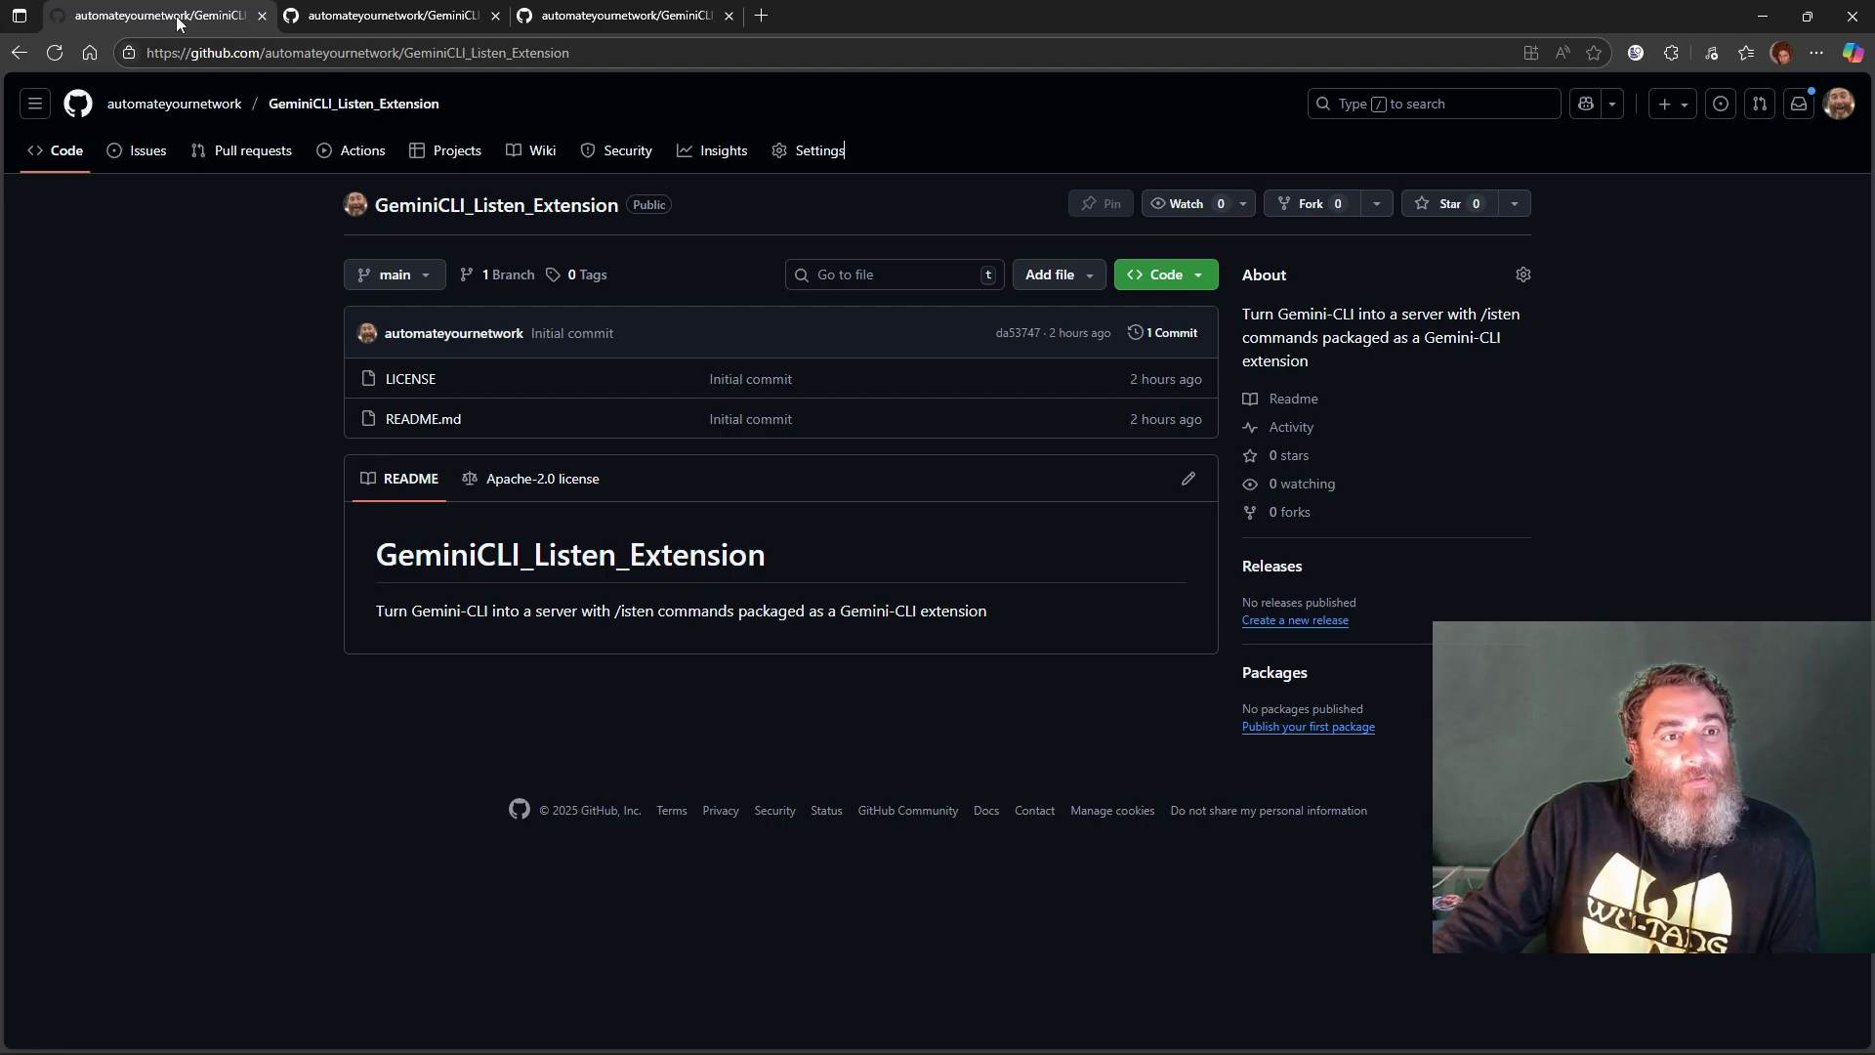
pyautogui.click(56, 54)
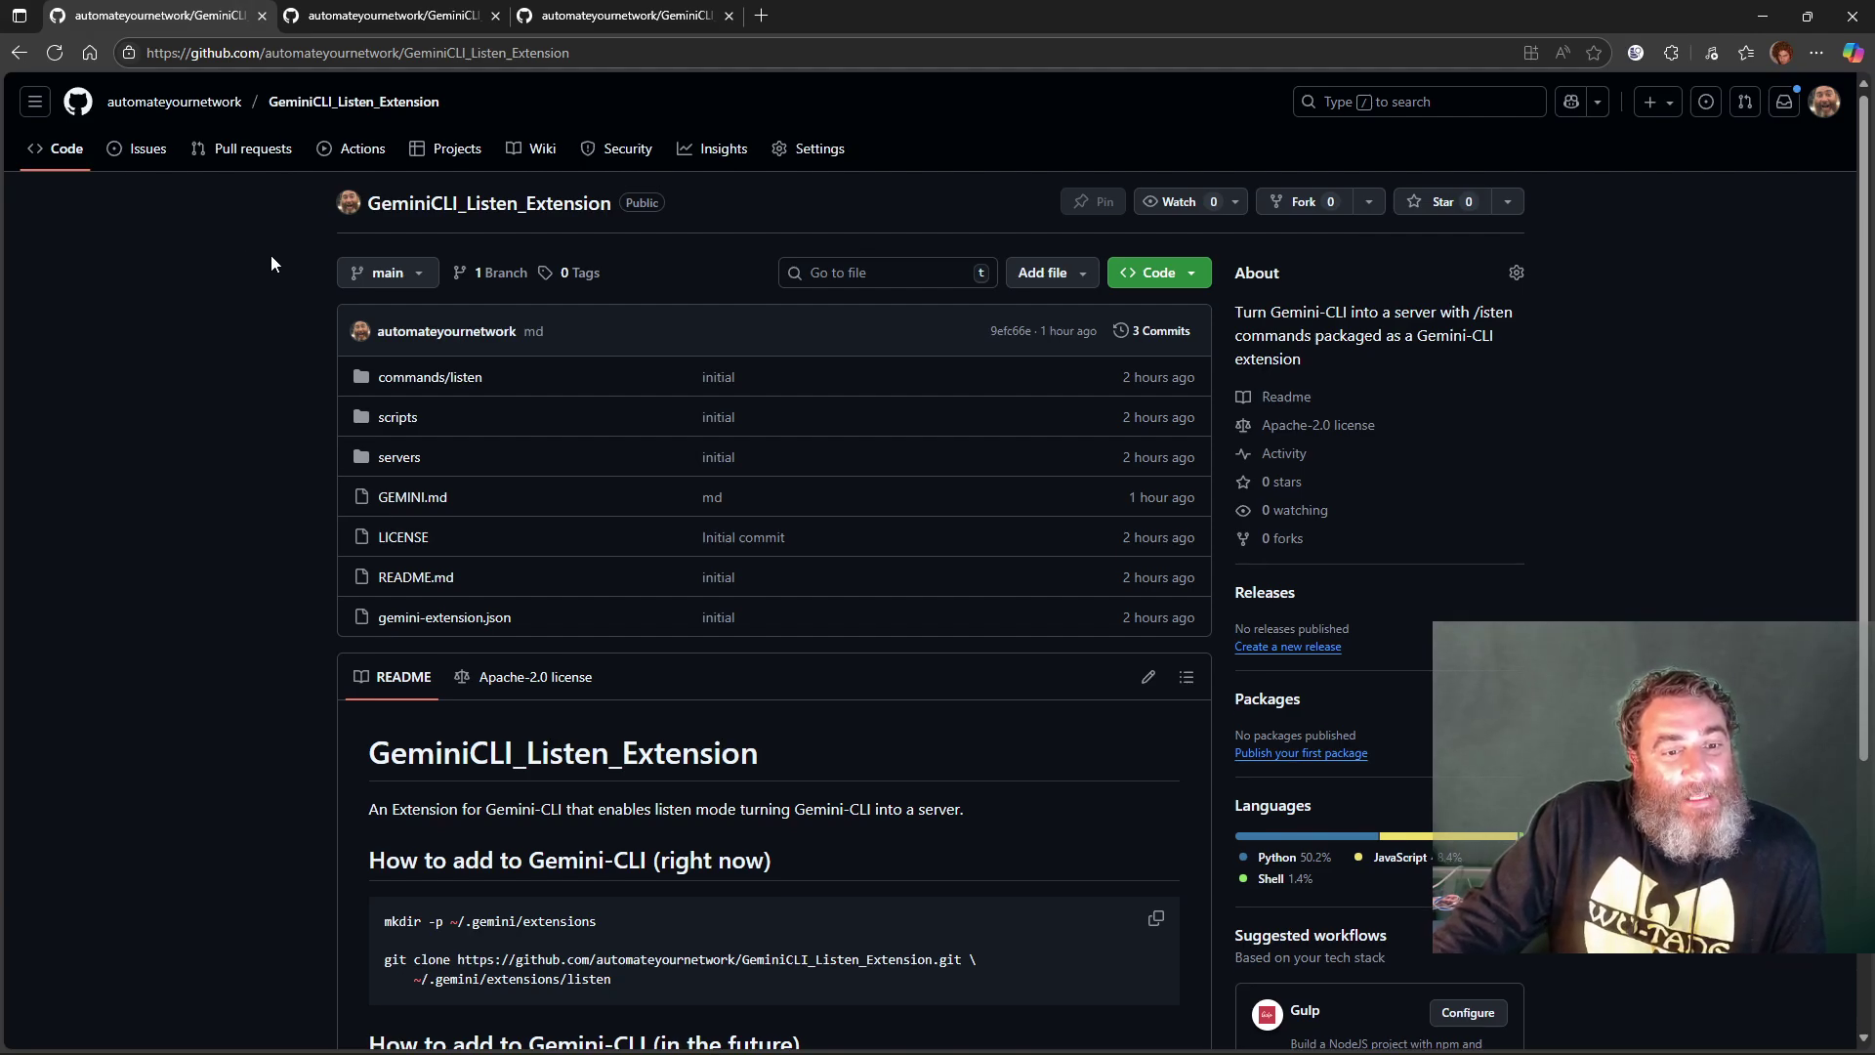
pyautogui.scroll(-2, 271, 257)
pyautogui.click(350, 26)
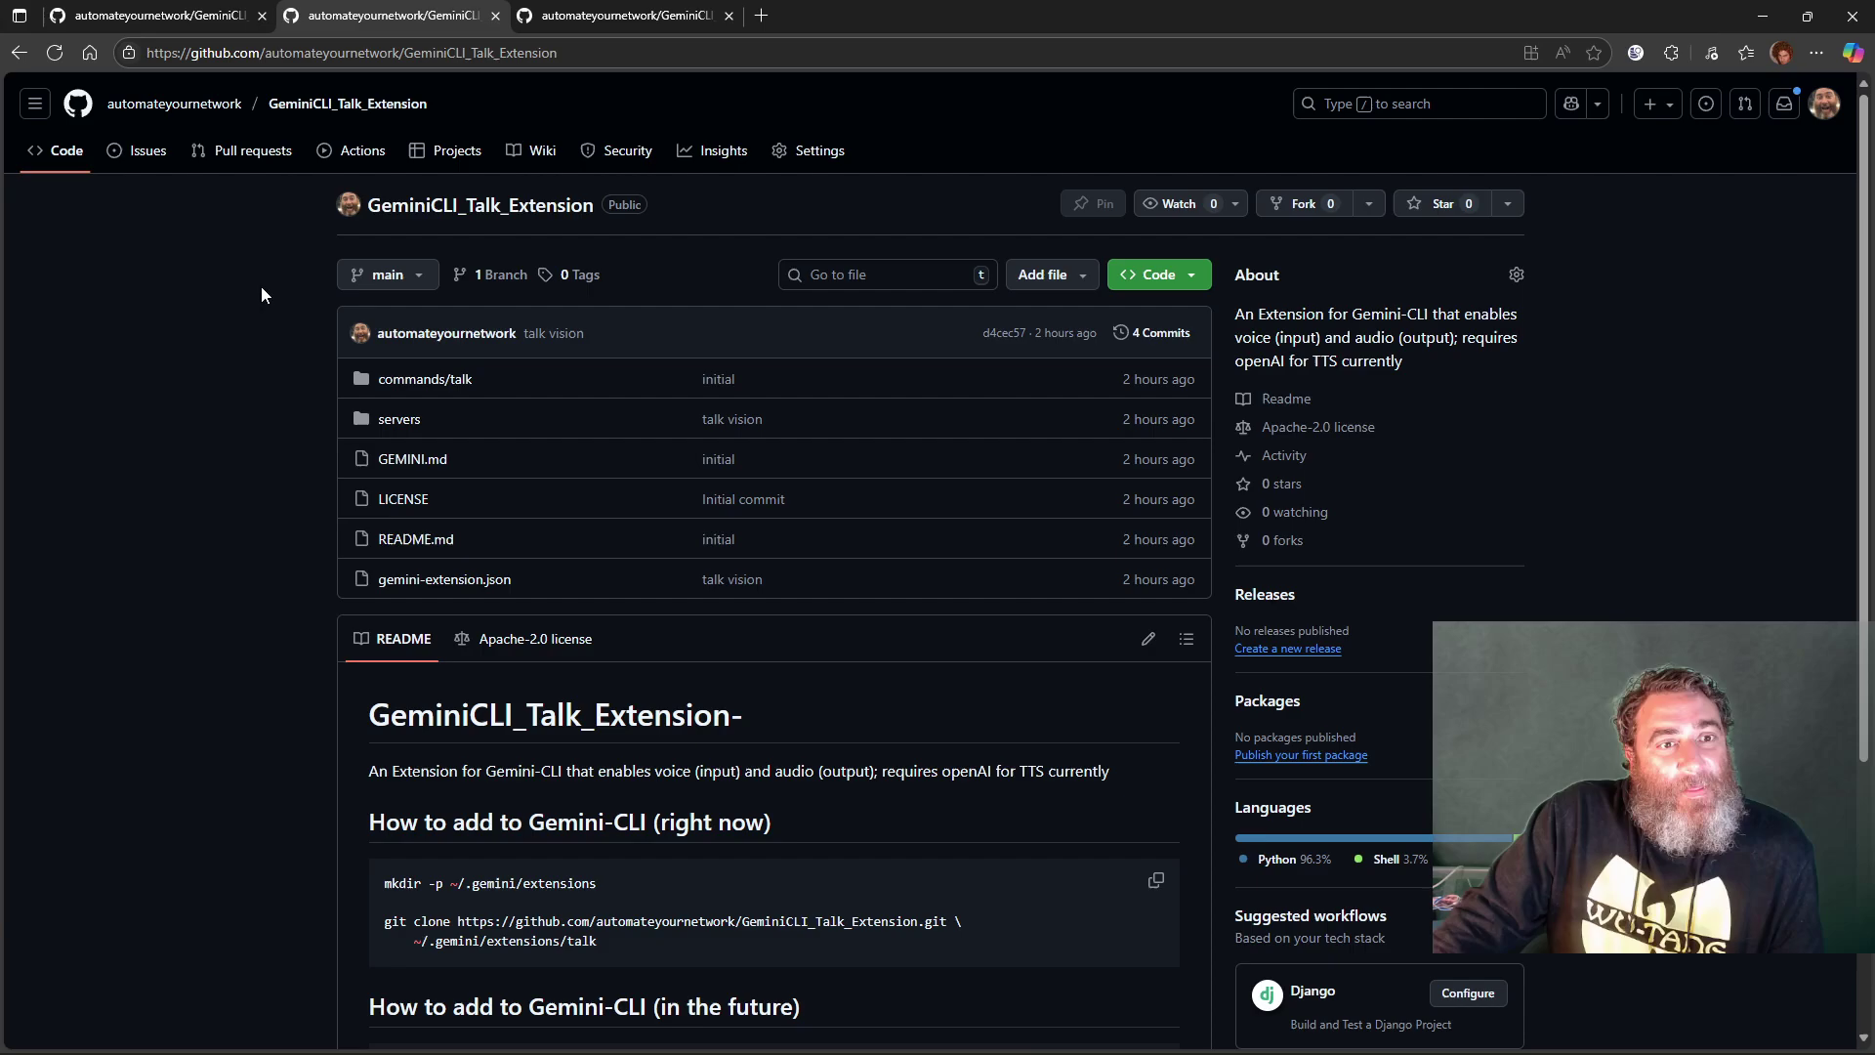
pyautogui.scroll(-2, 282, 266)
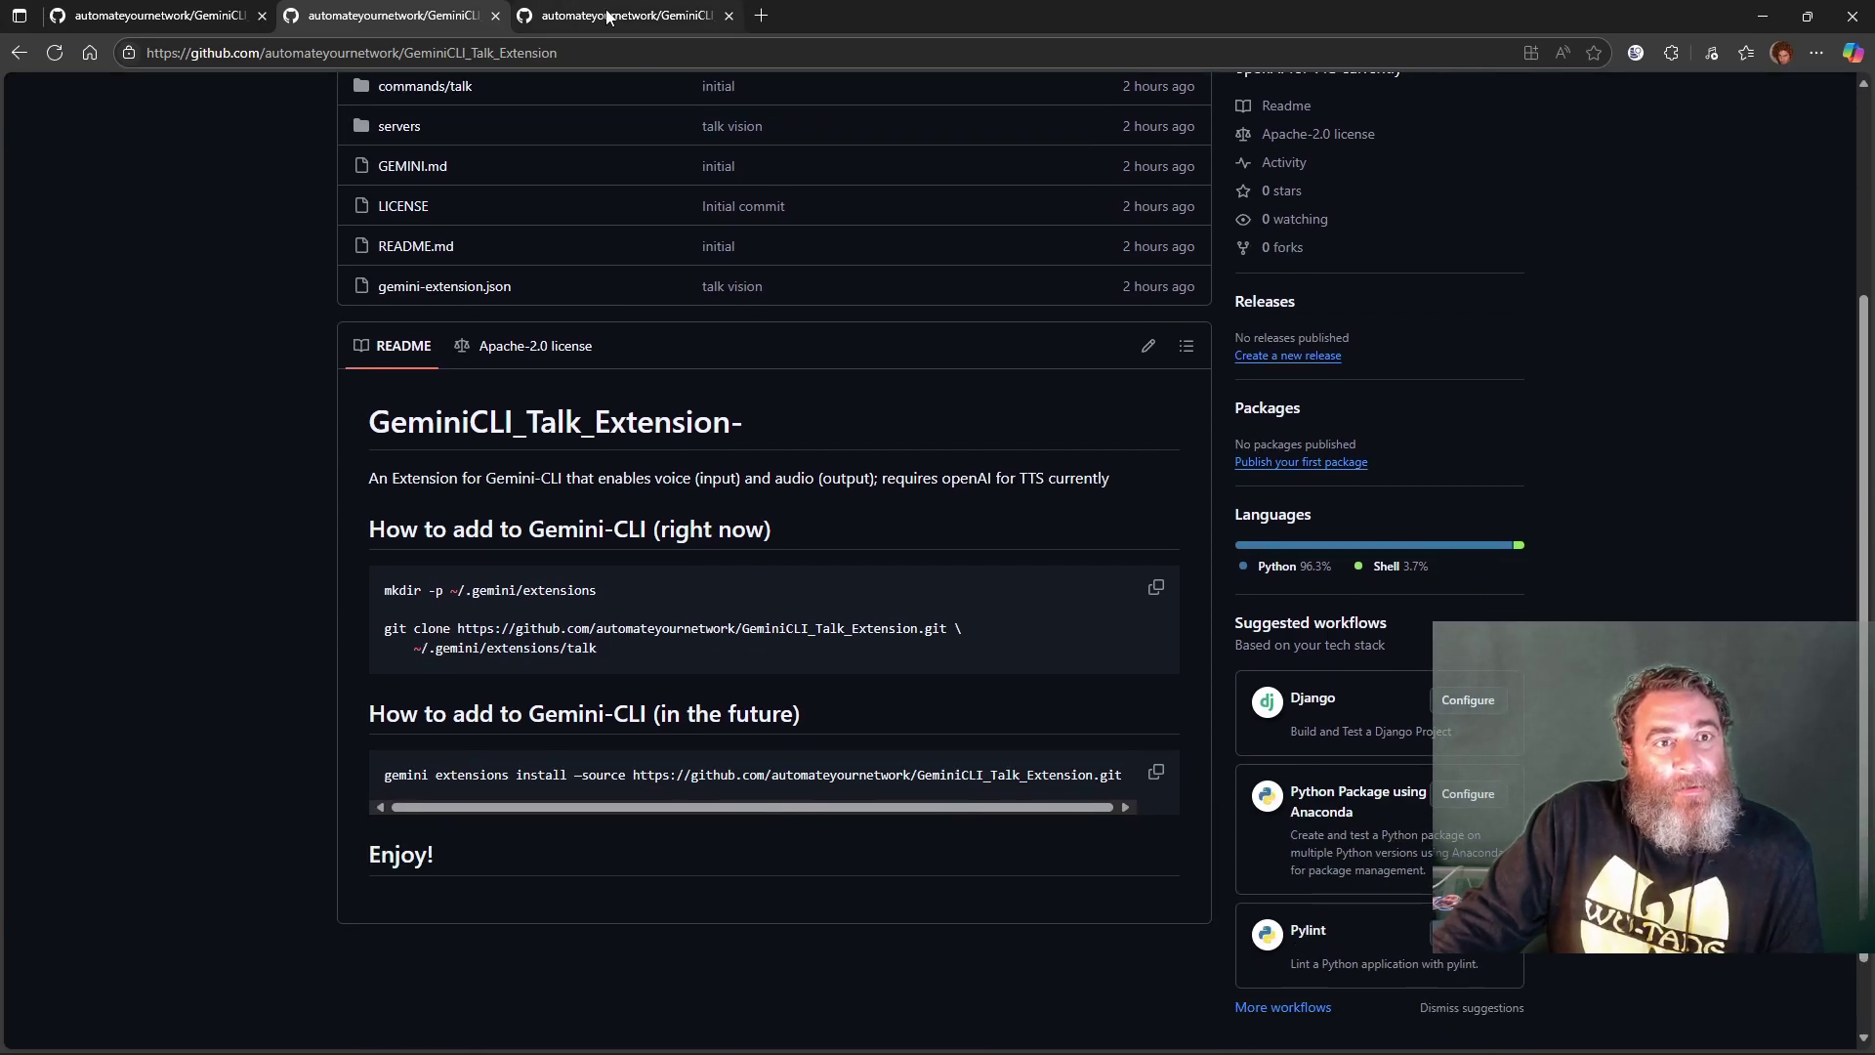
pyautogui.click(606, 14)
pyautogui.scroll(-3, 292, 354)
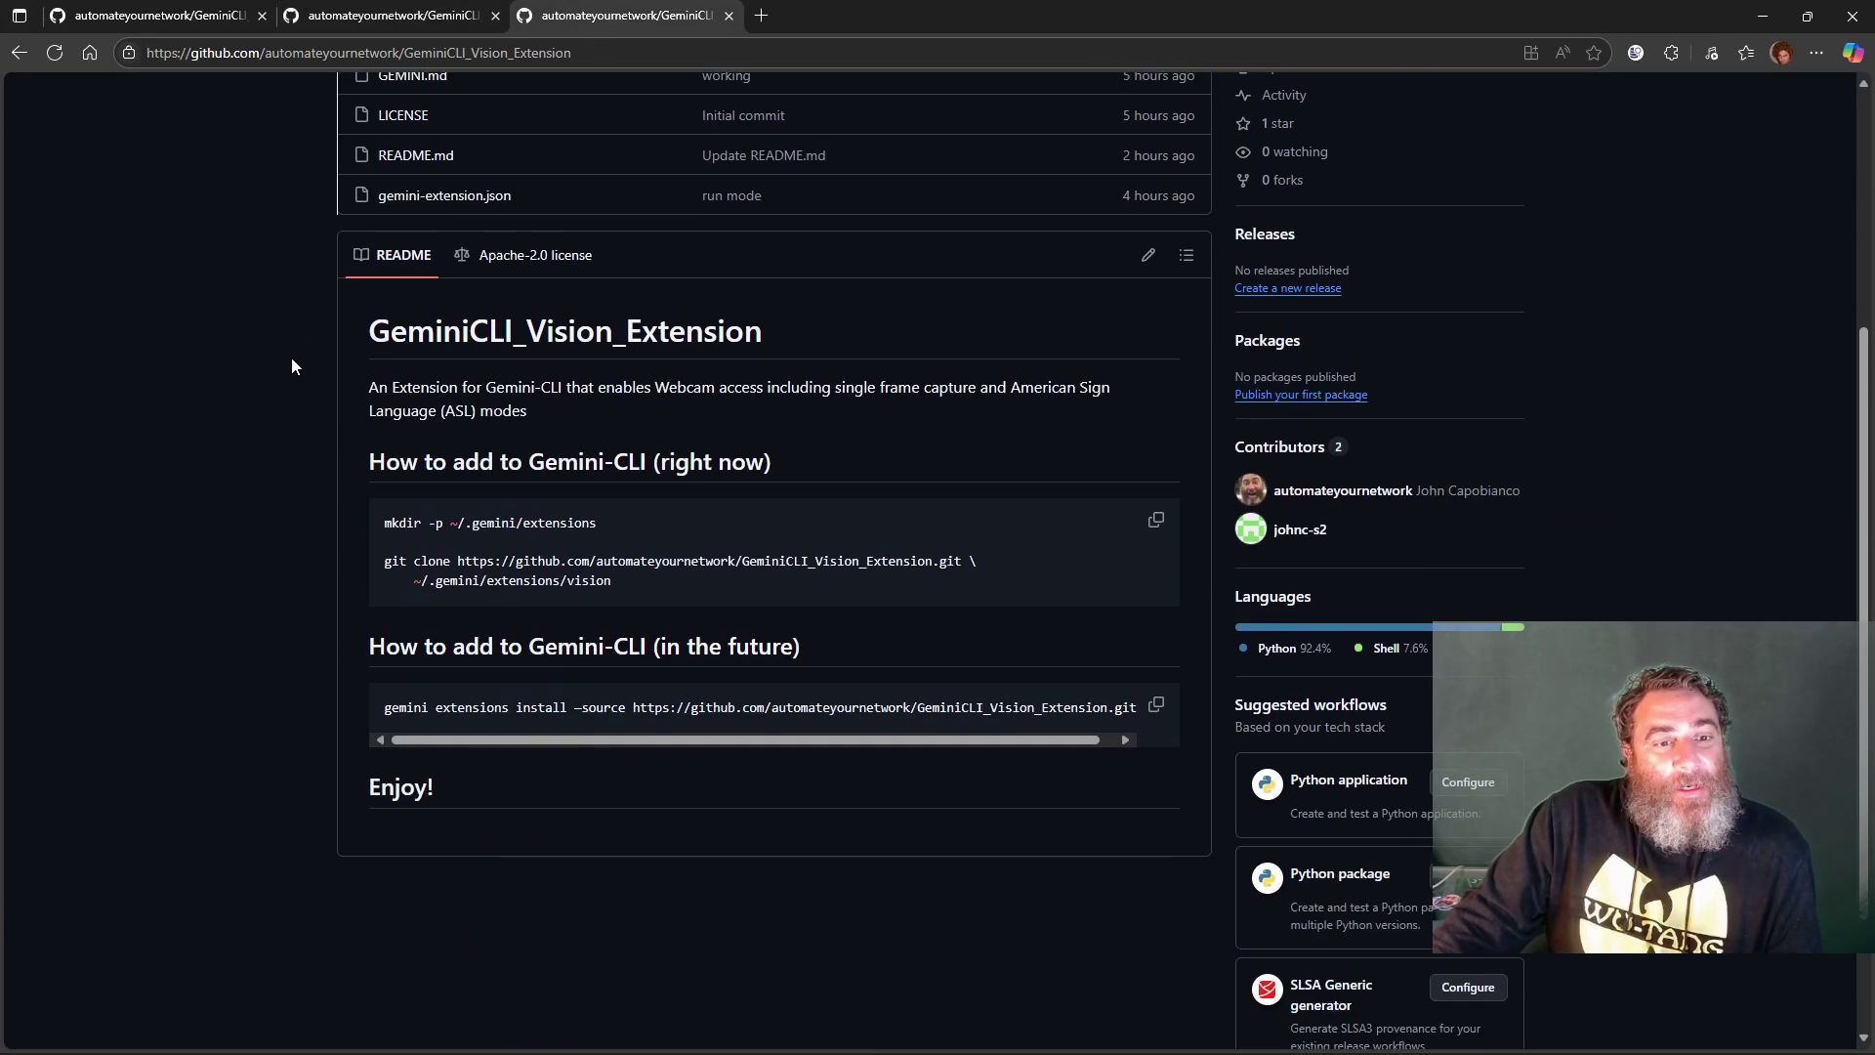
# Cycle through the Listen, Talk and Vision repos' install instructions, then close the browser
pyautogui.hotkey('ctrl', 'Tab')
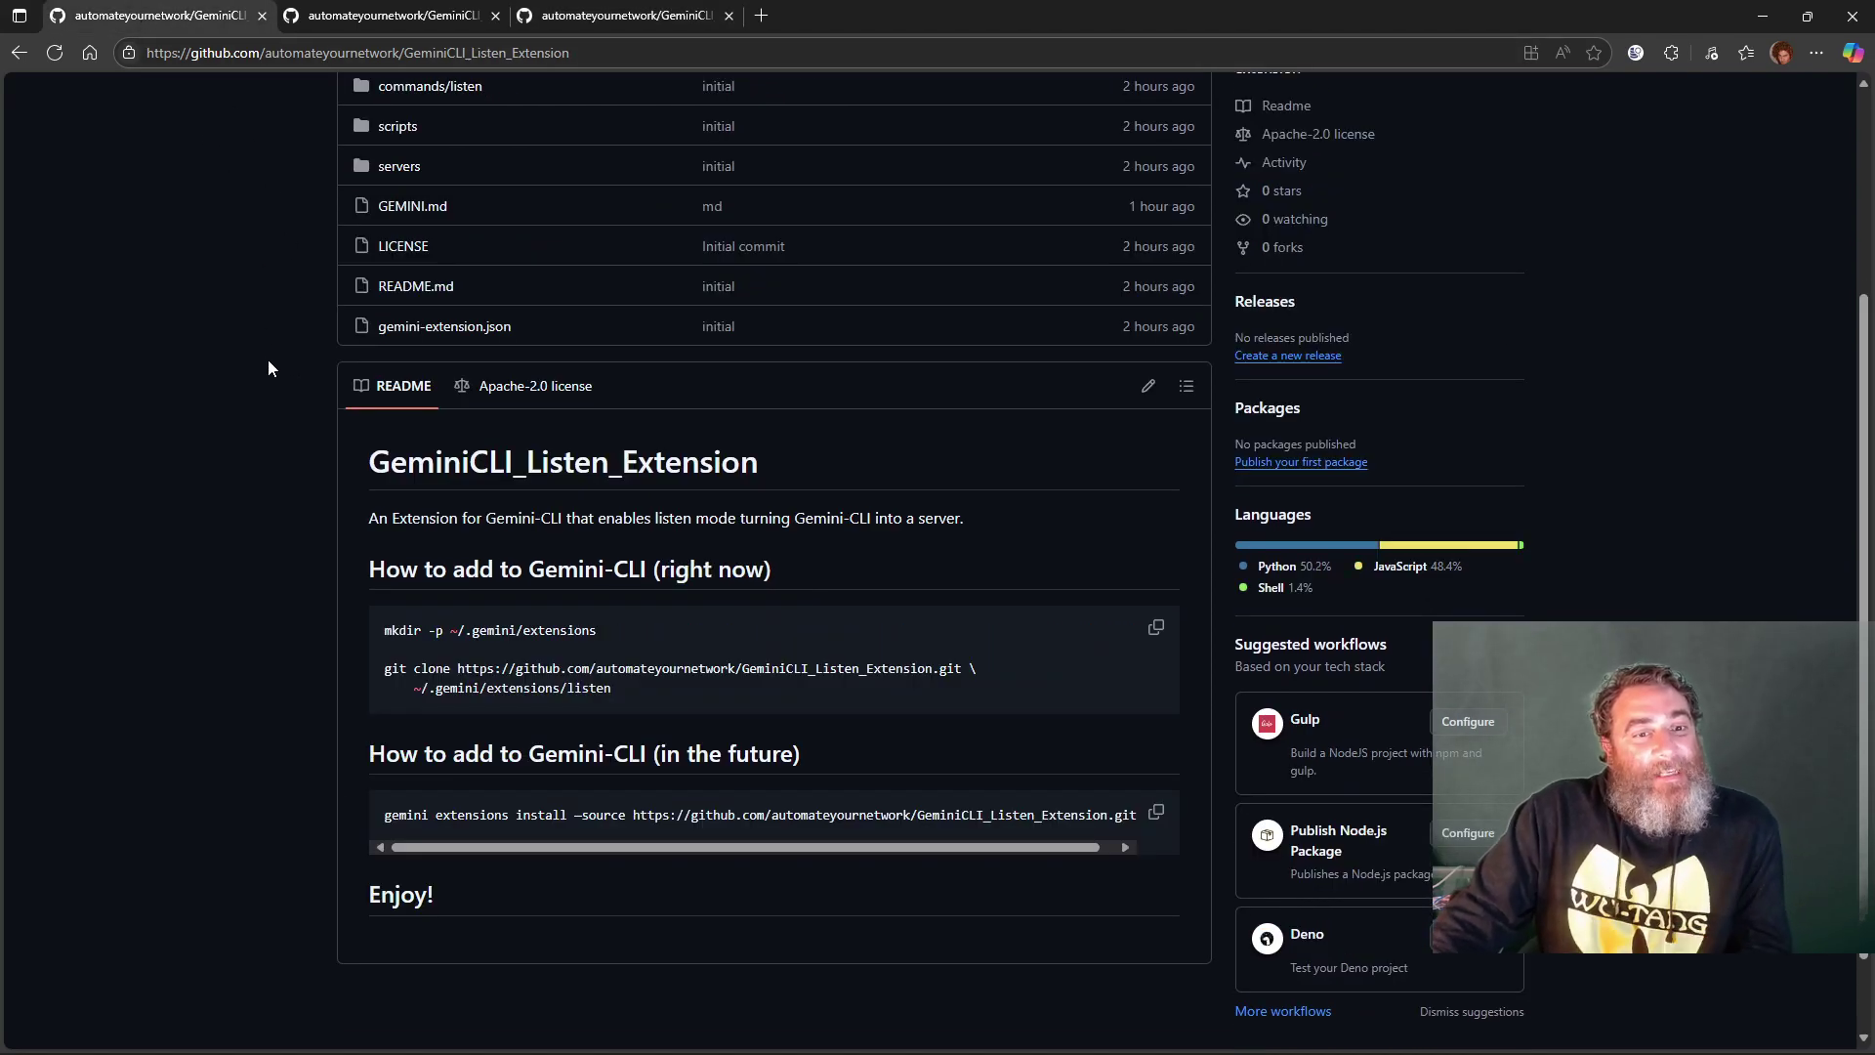
pyautogui.hotkey('ctrl', 'Tab')
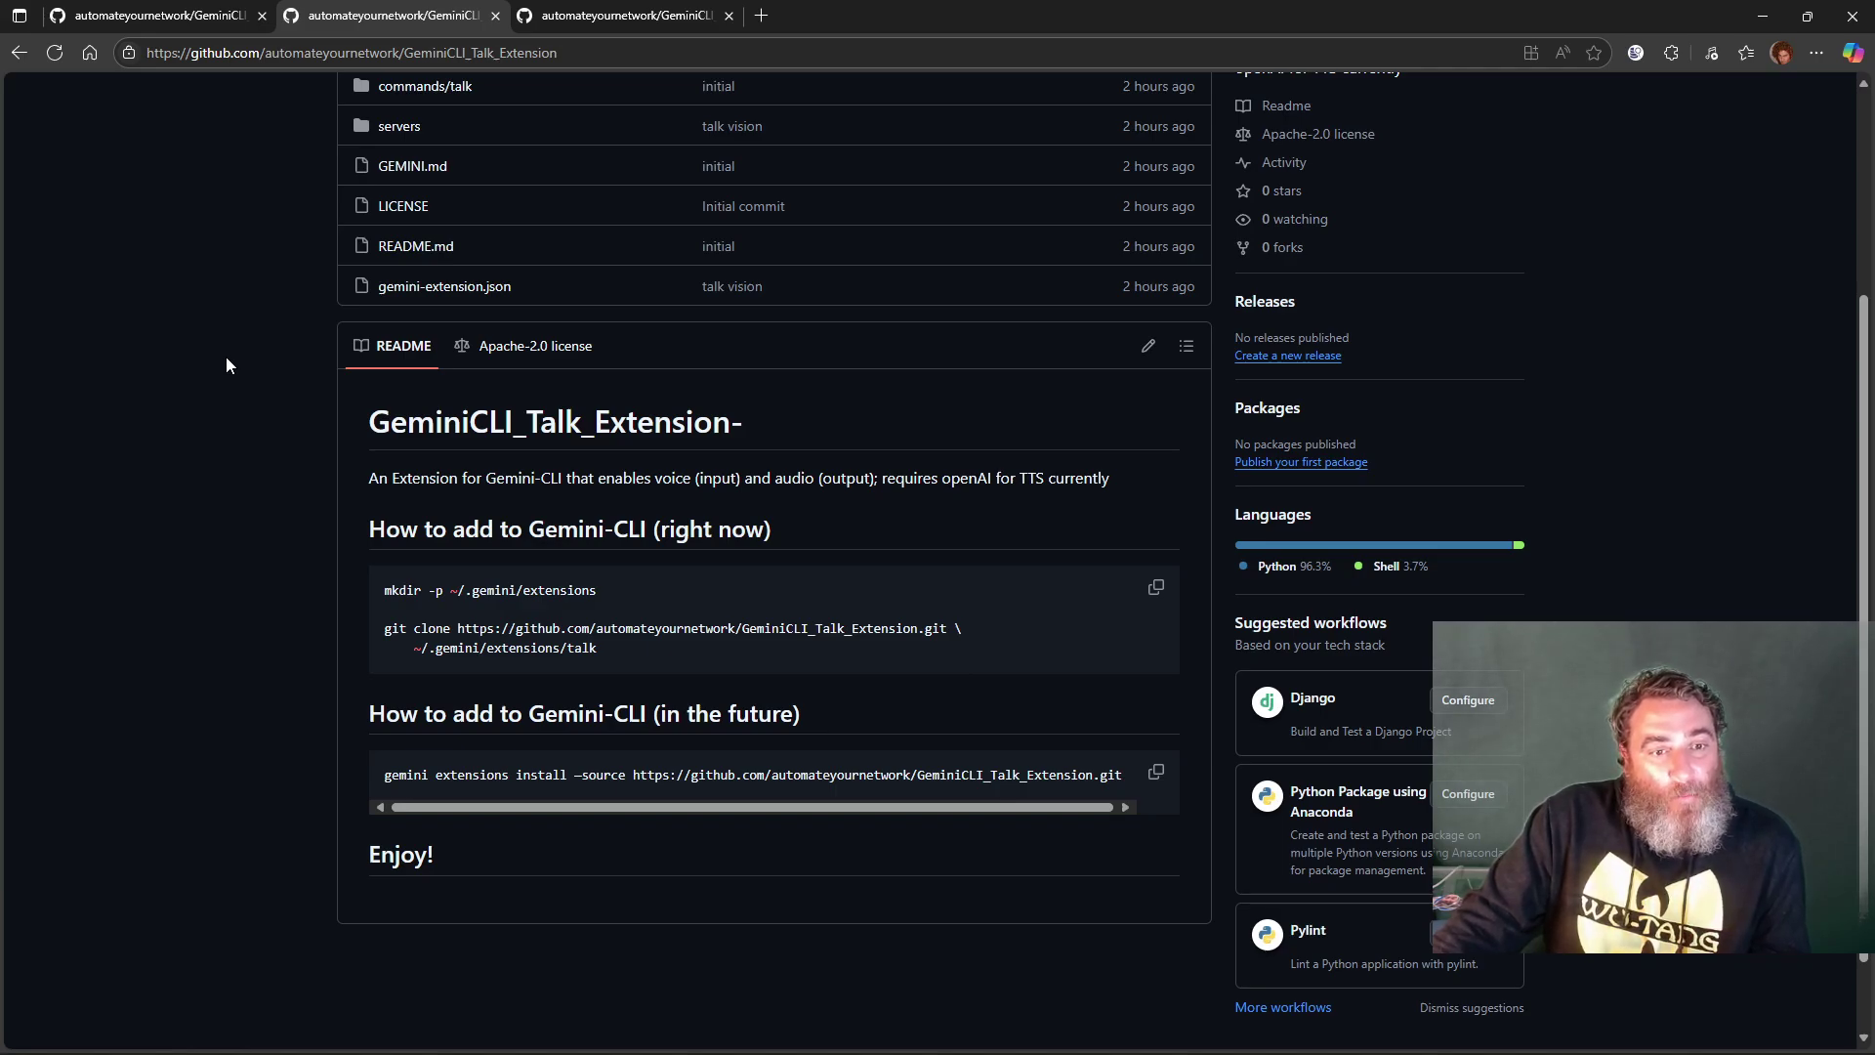
pyautogui.click(608, 21)
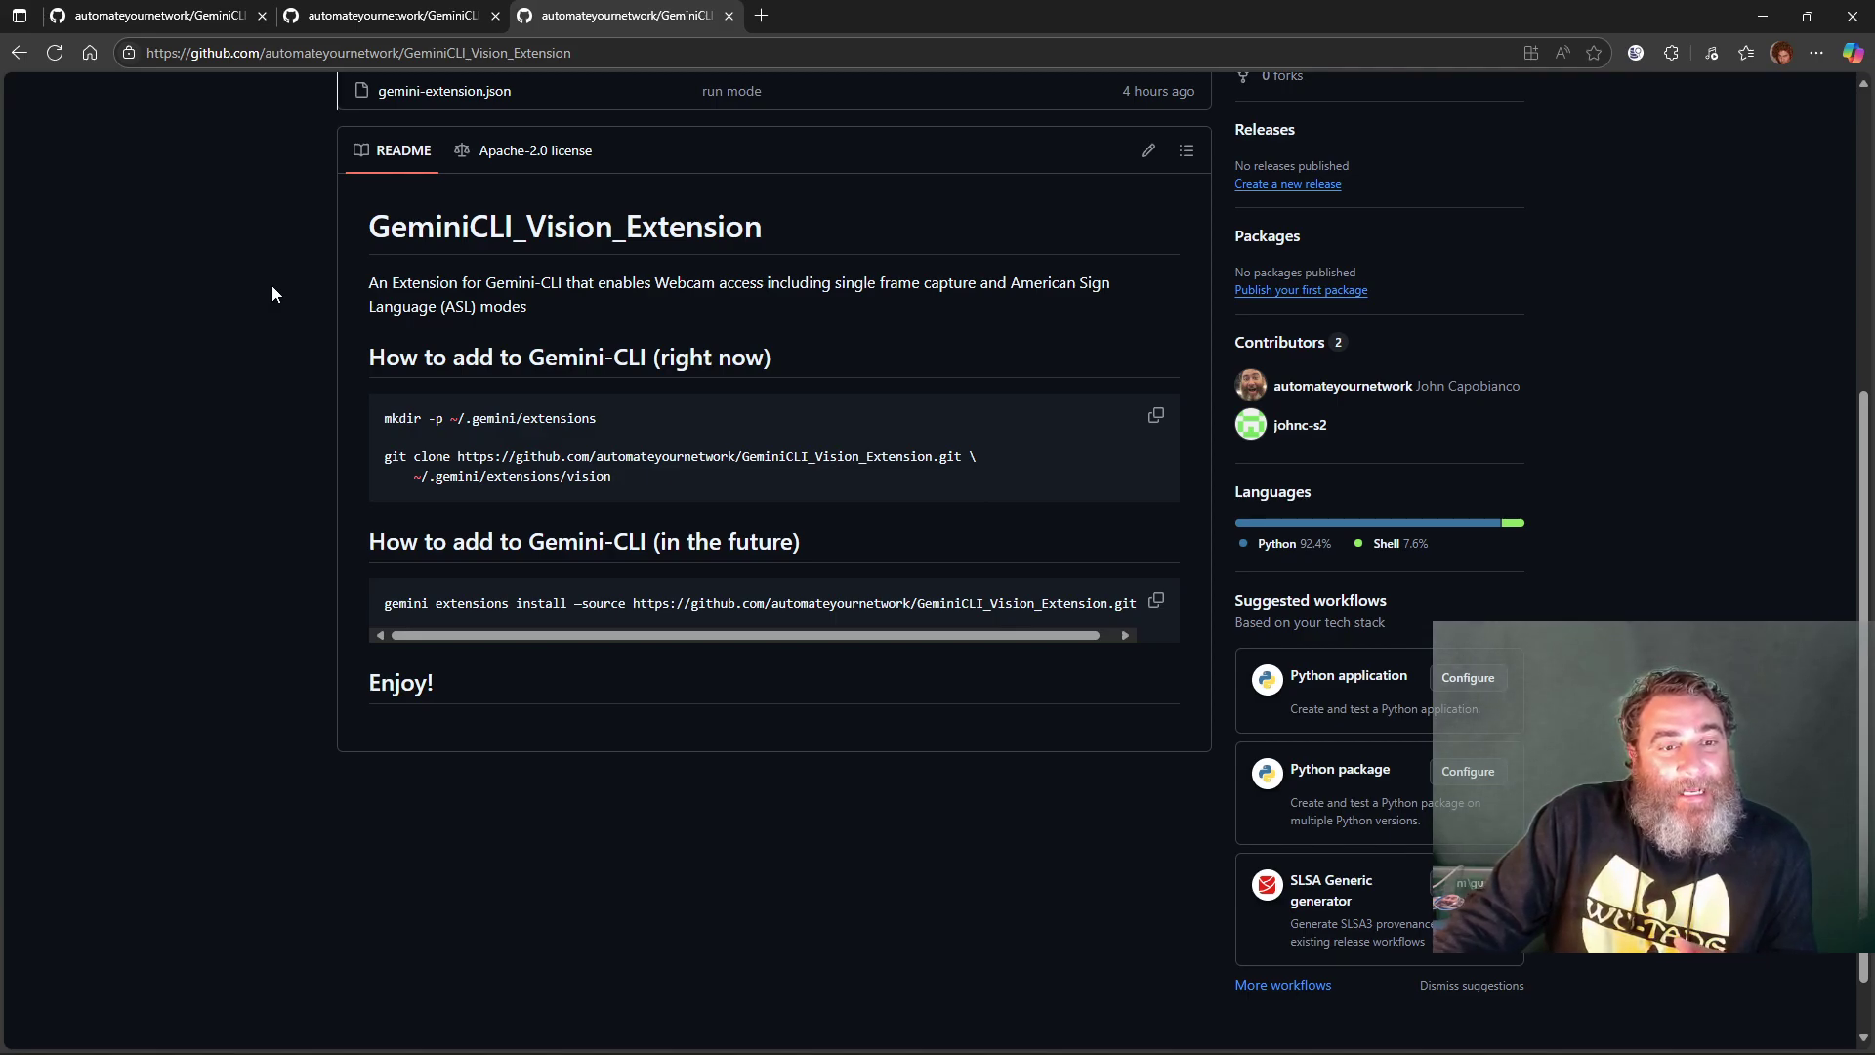
pyautogui.scroll(2, 260, 205)
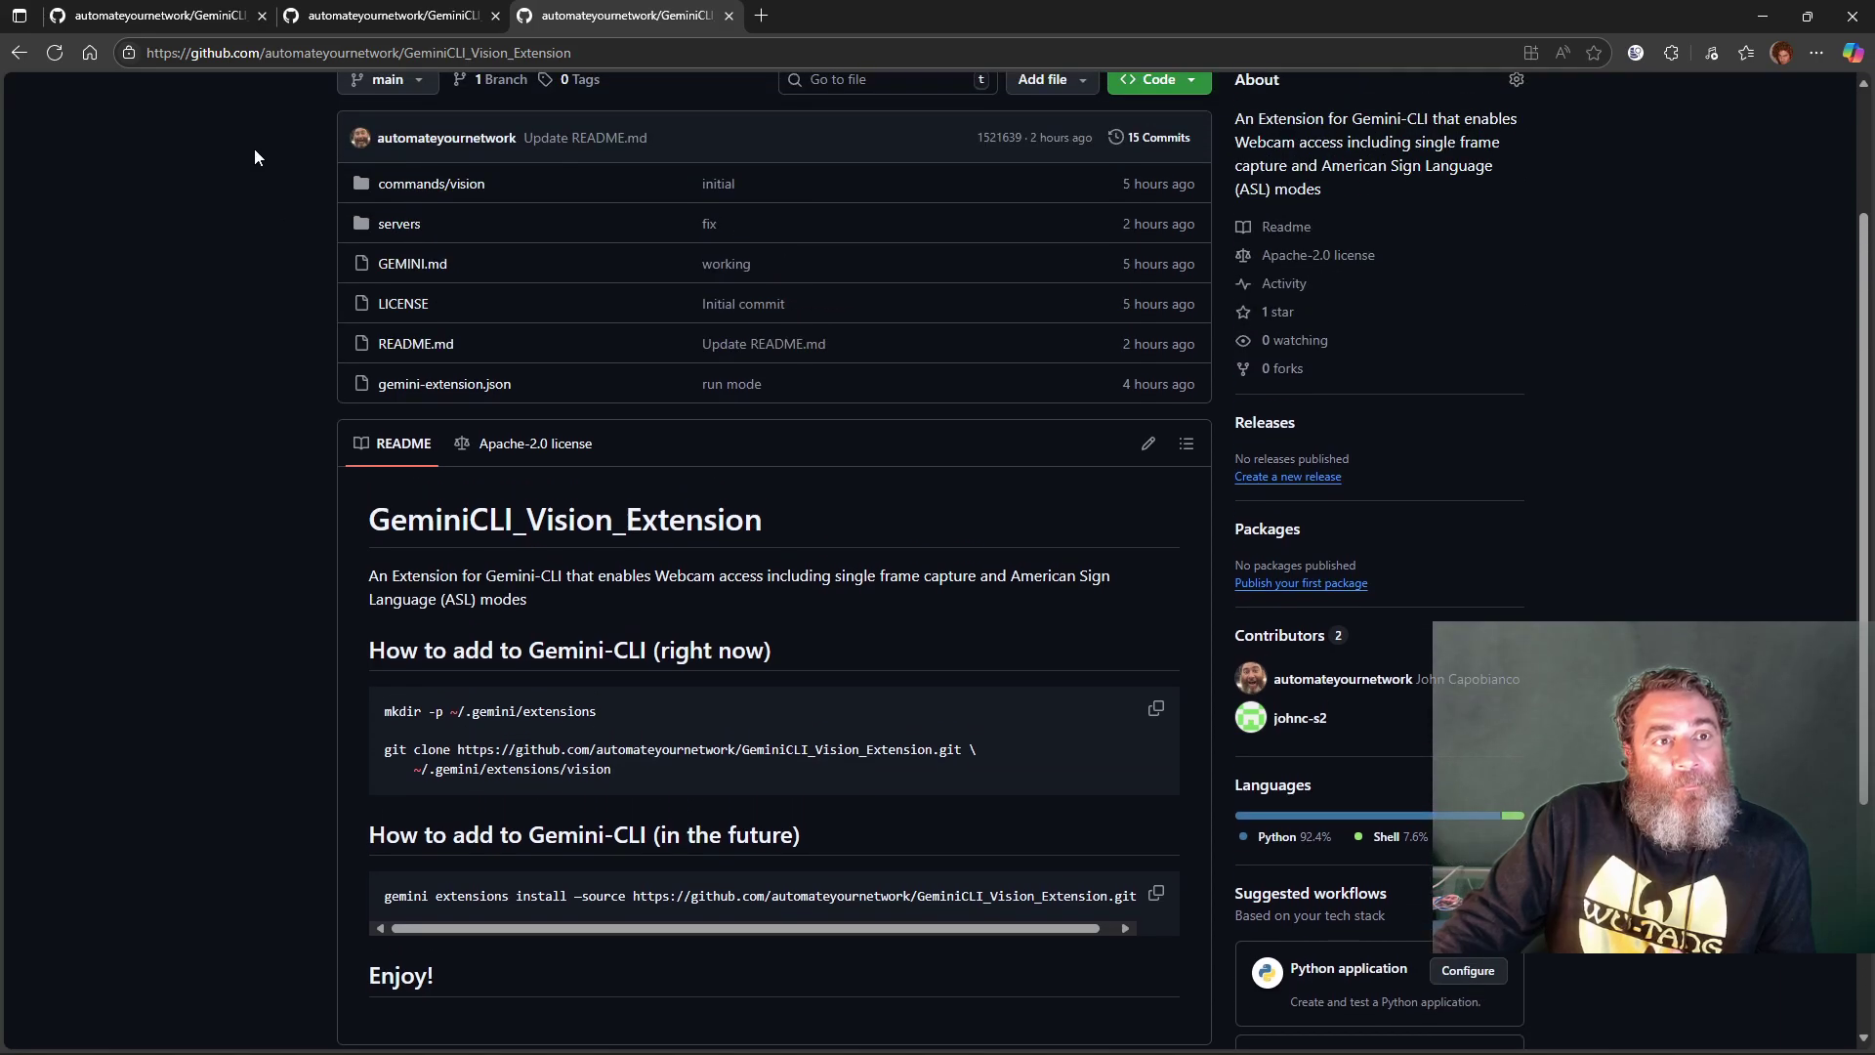
pyautogui.click(202, 18)
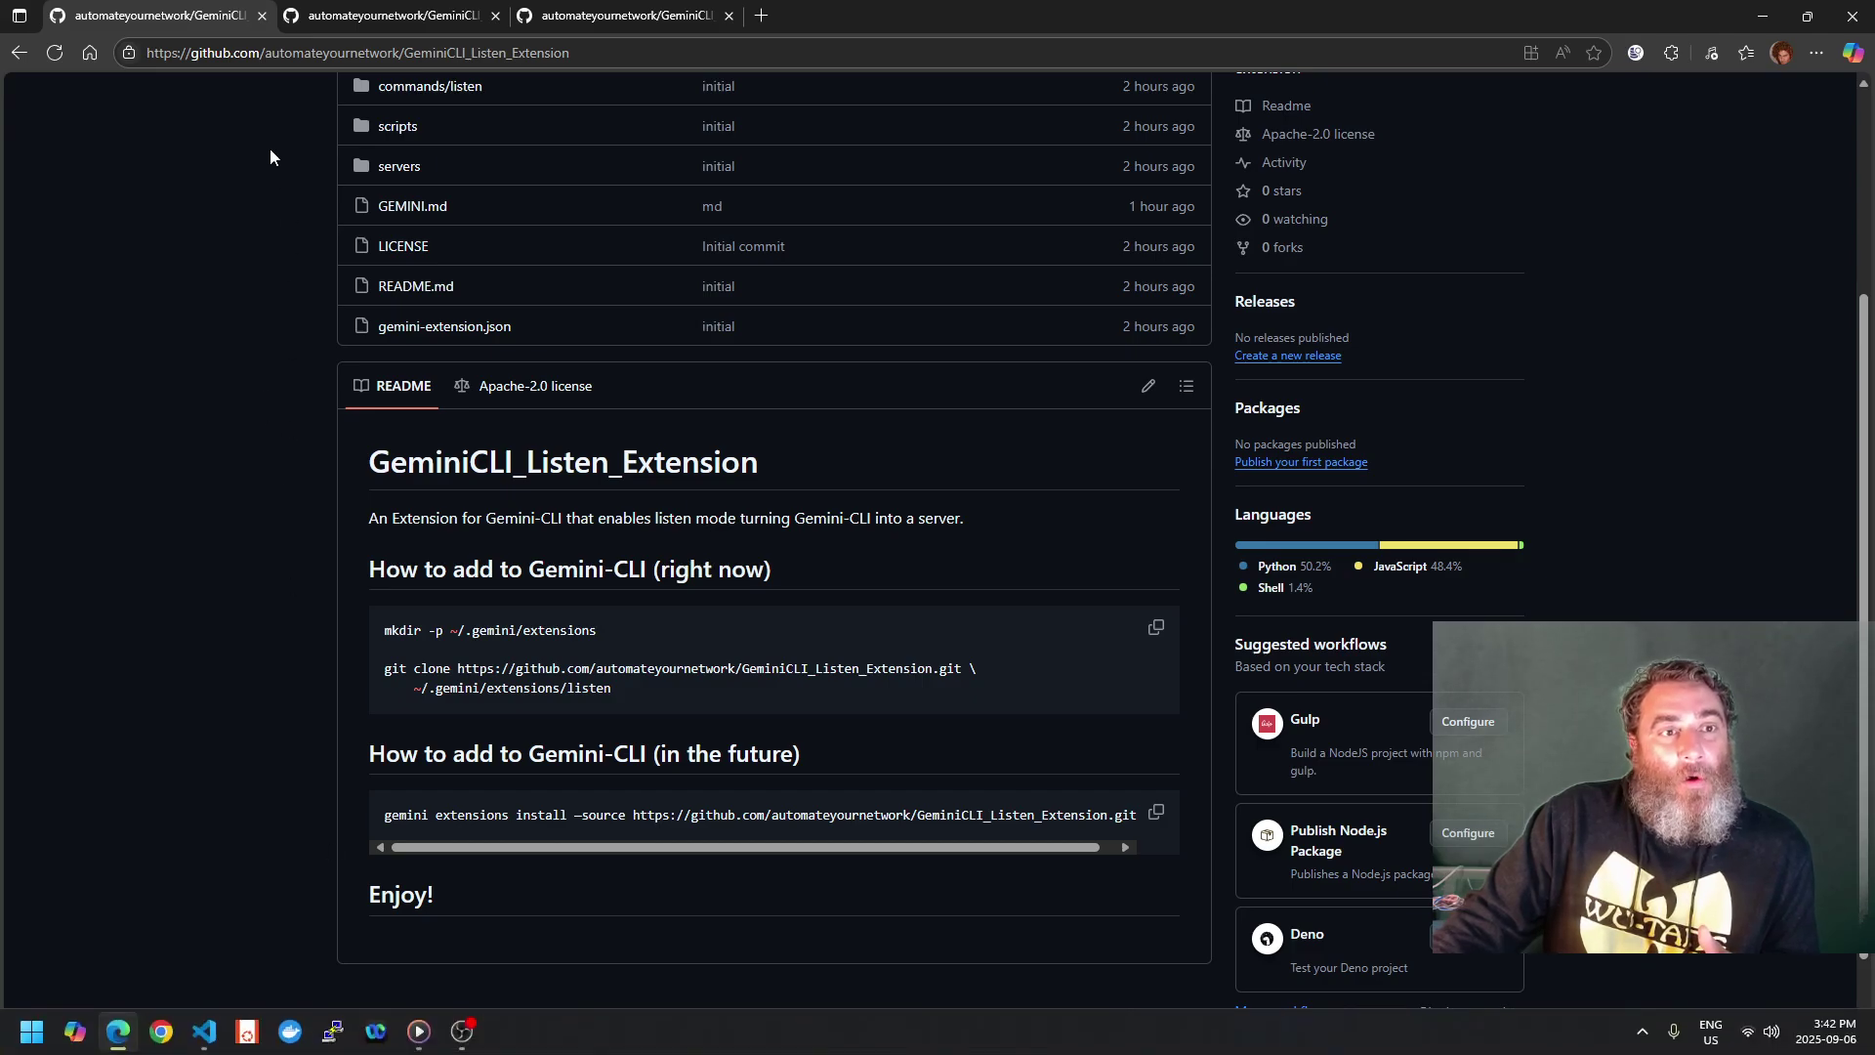
pyautogui.click(1846, 33)
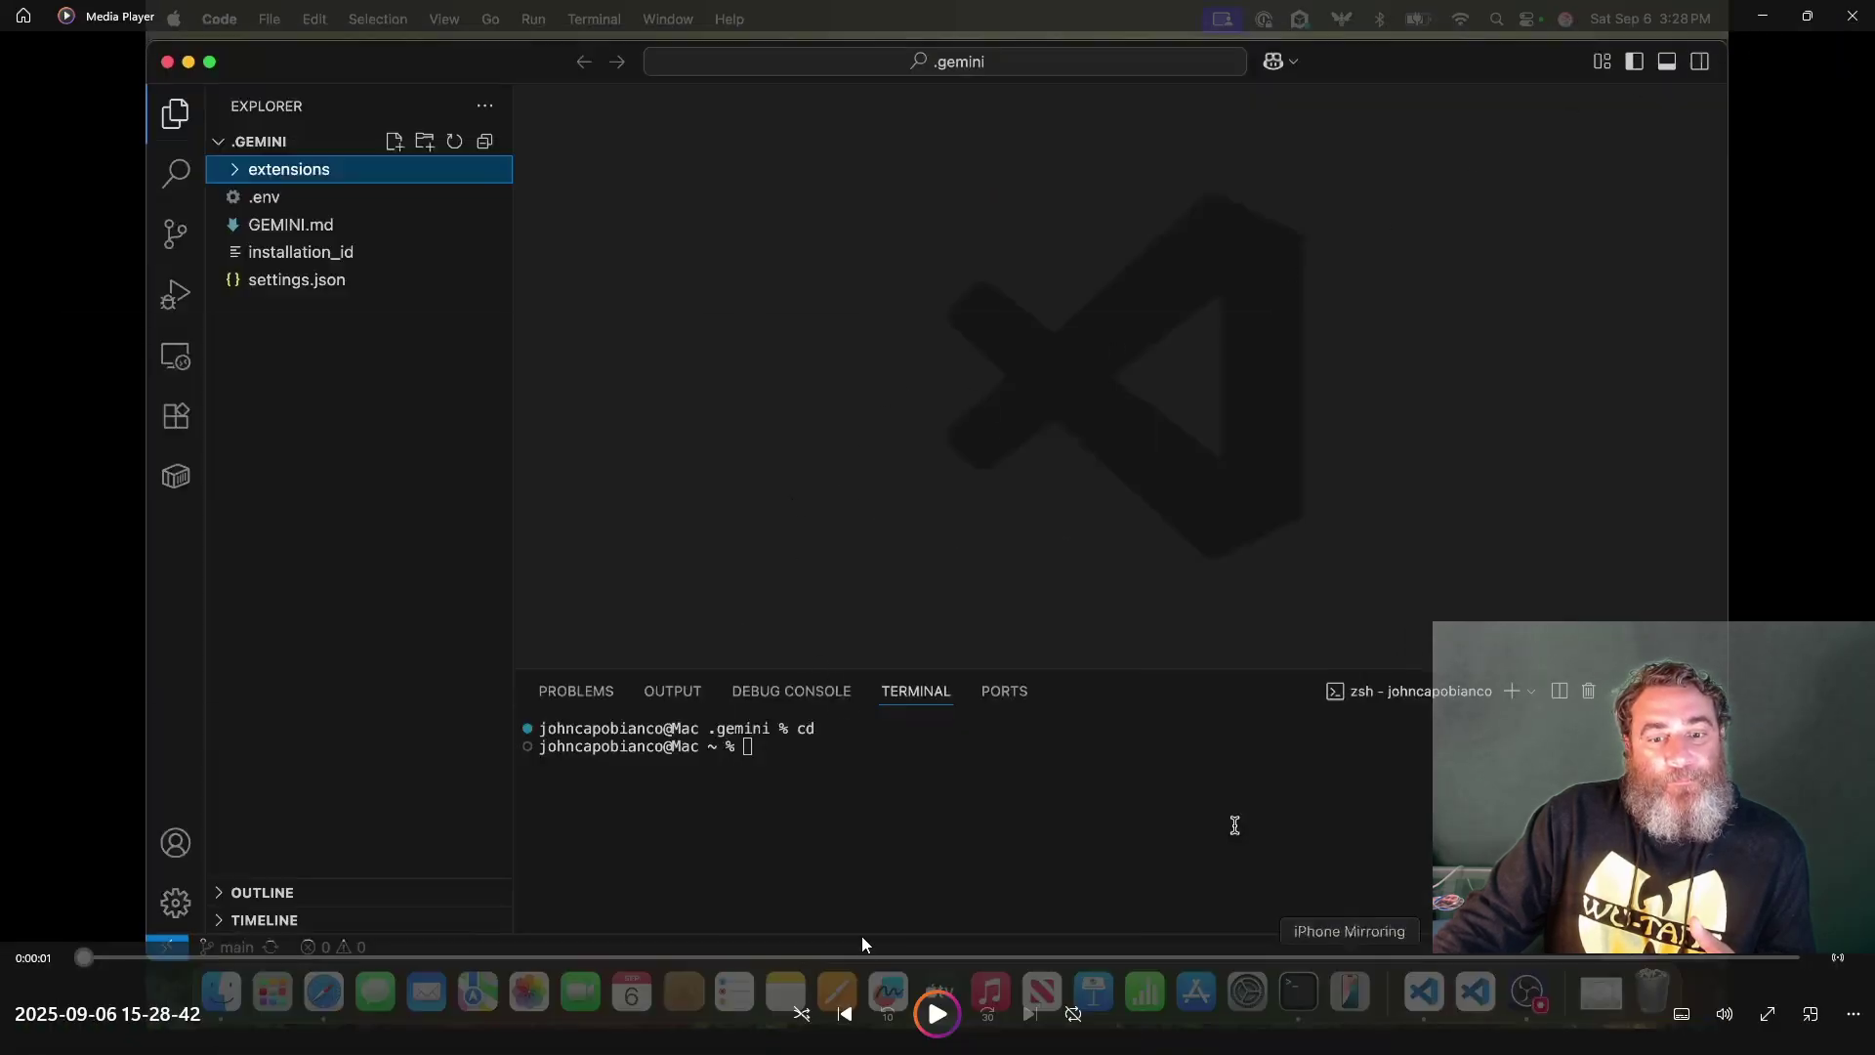
# Clone the Talk repo into ~/.gemini/extensions, then rerun the command edited to clone Vision
pyautogui.click(930, 1012)
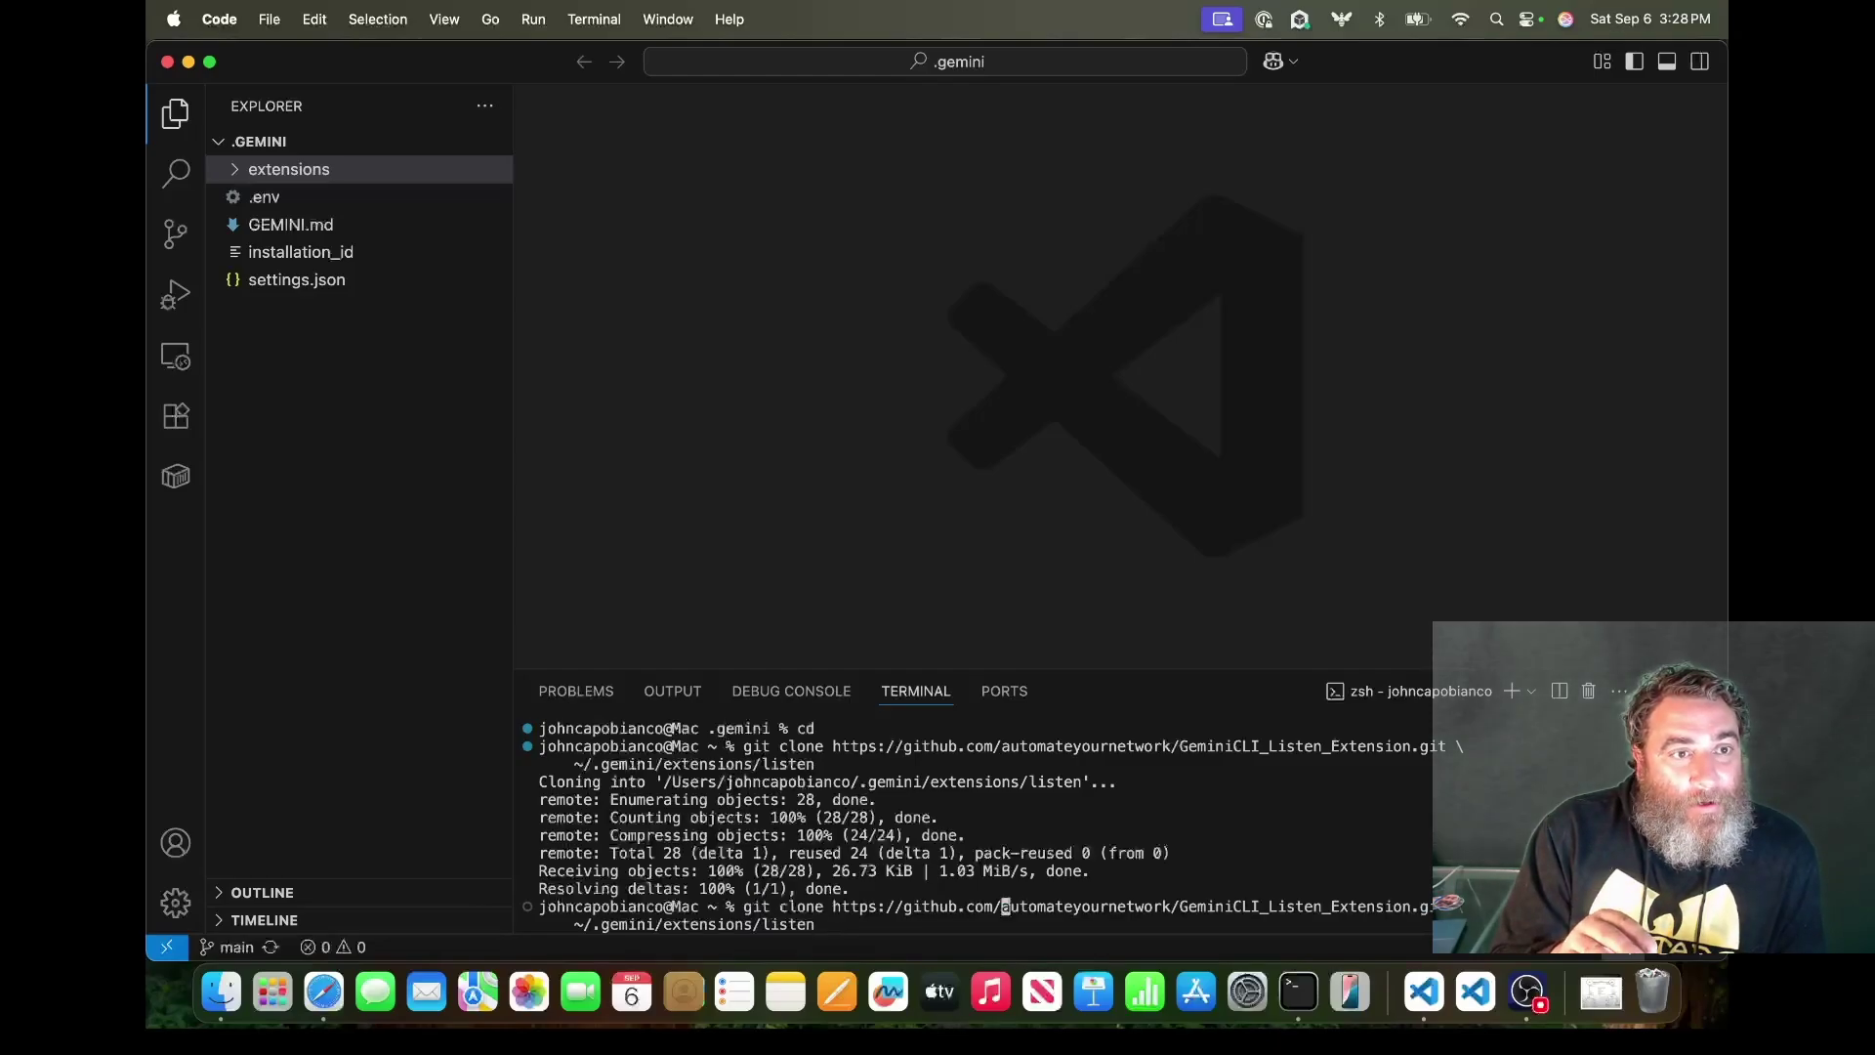
pyautogui.press('Return')
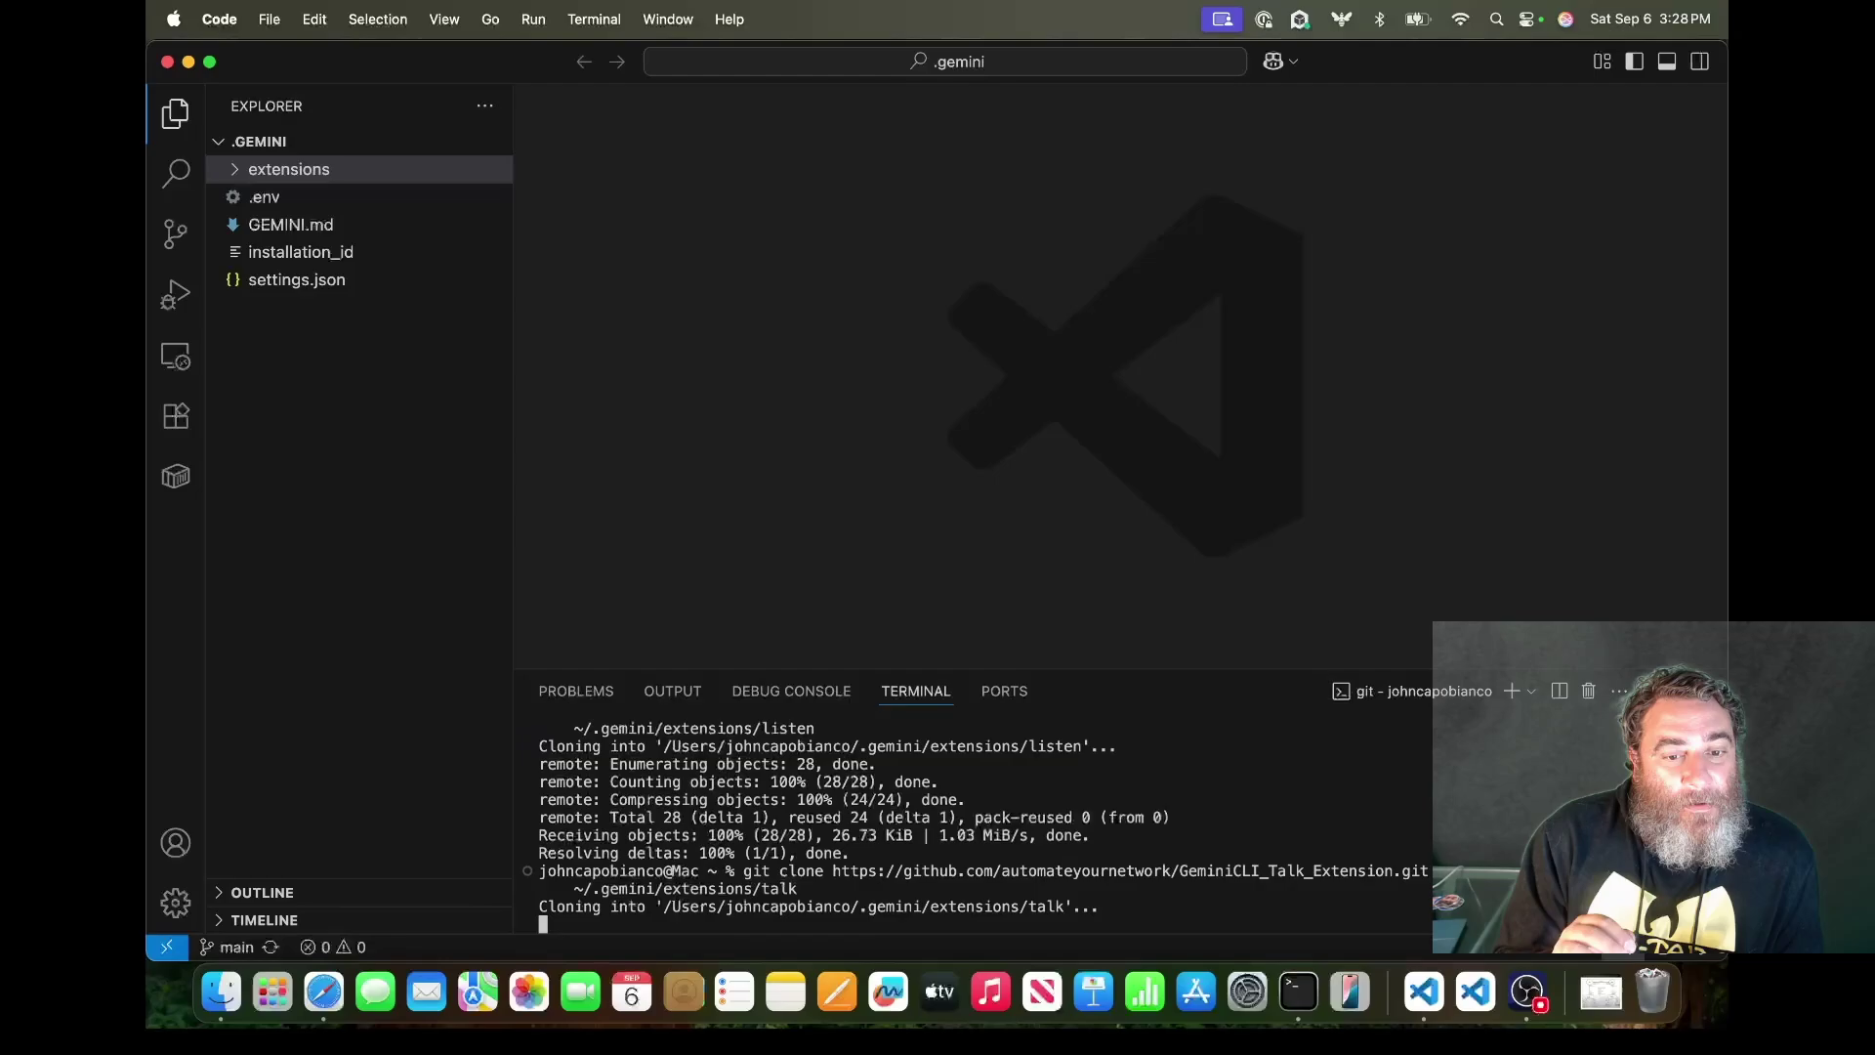
pyautogui.press('Up')
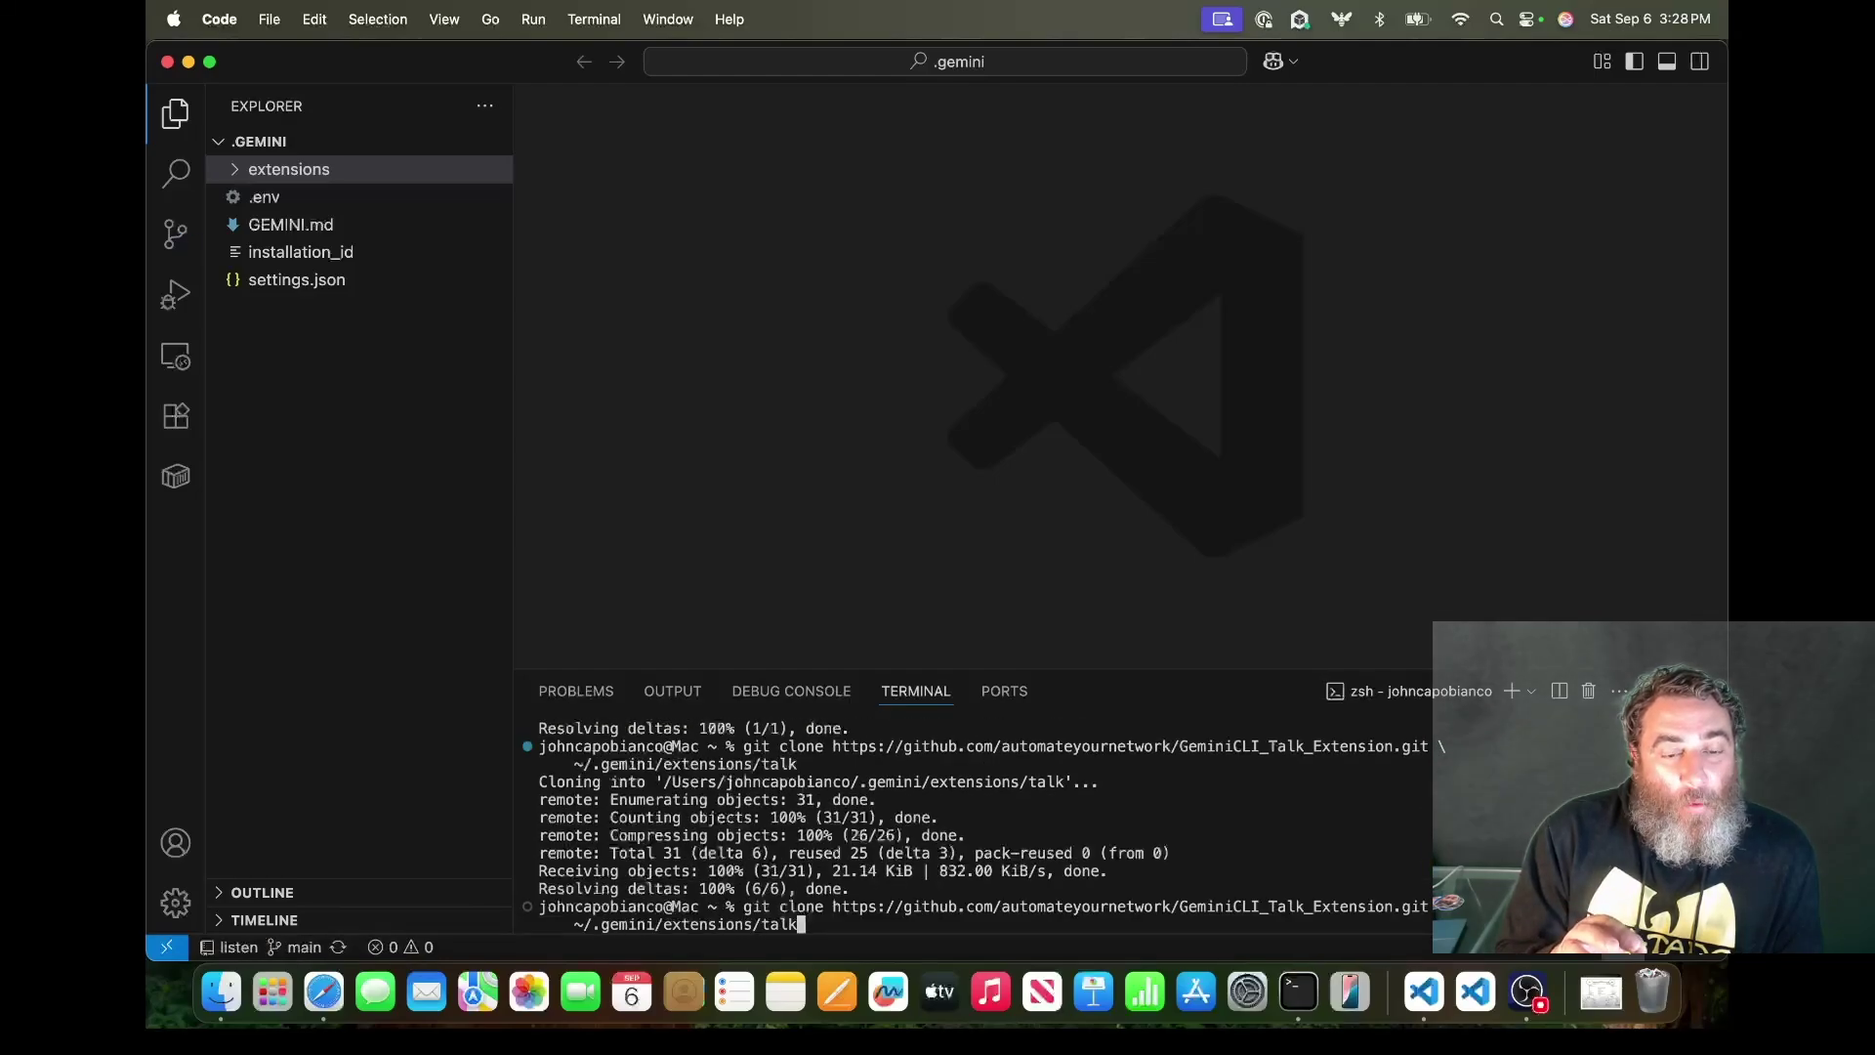
pyautogui.press('BackSpace')
pyautogui.press('BackSpace')
pyautogui.press('BackSpace')
pyautogui.write('visi')
pyautogui.write('o')
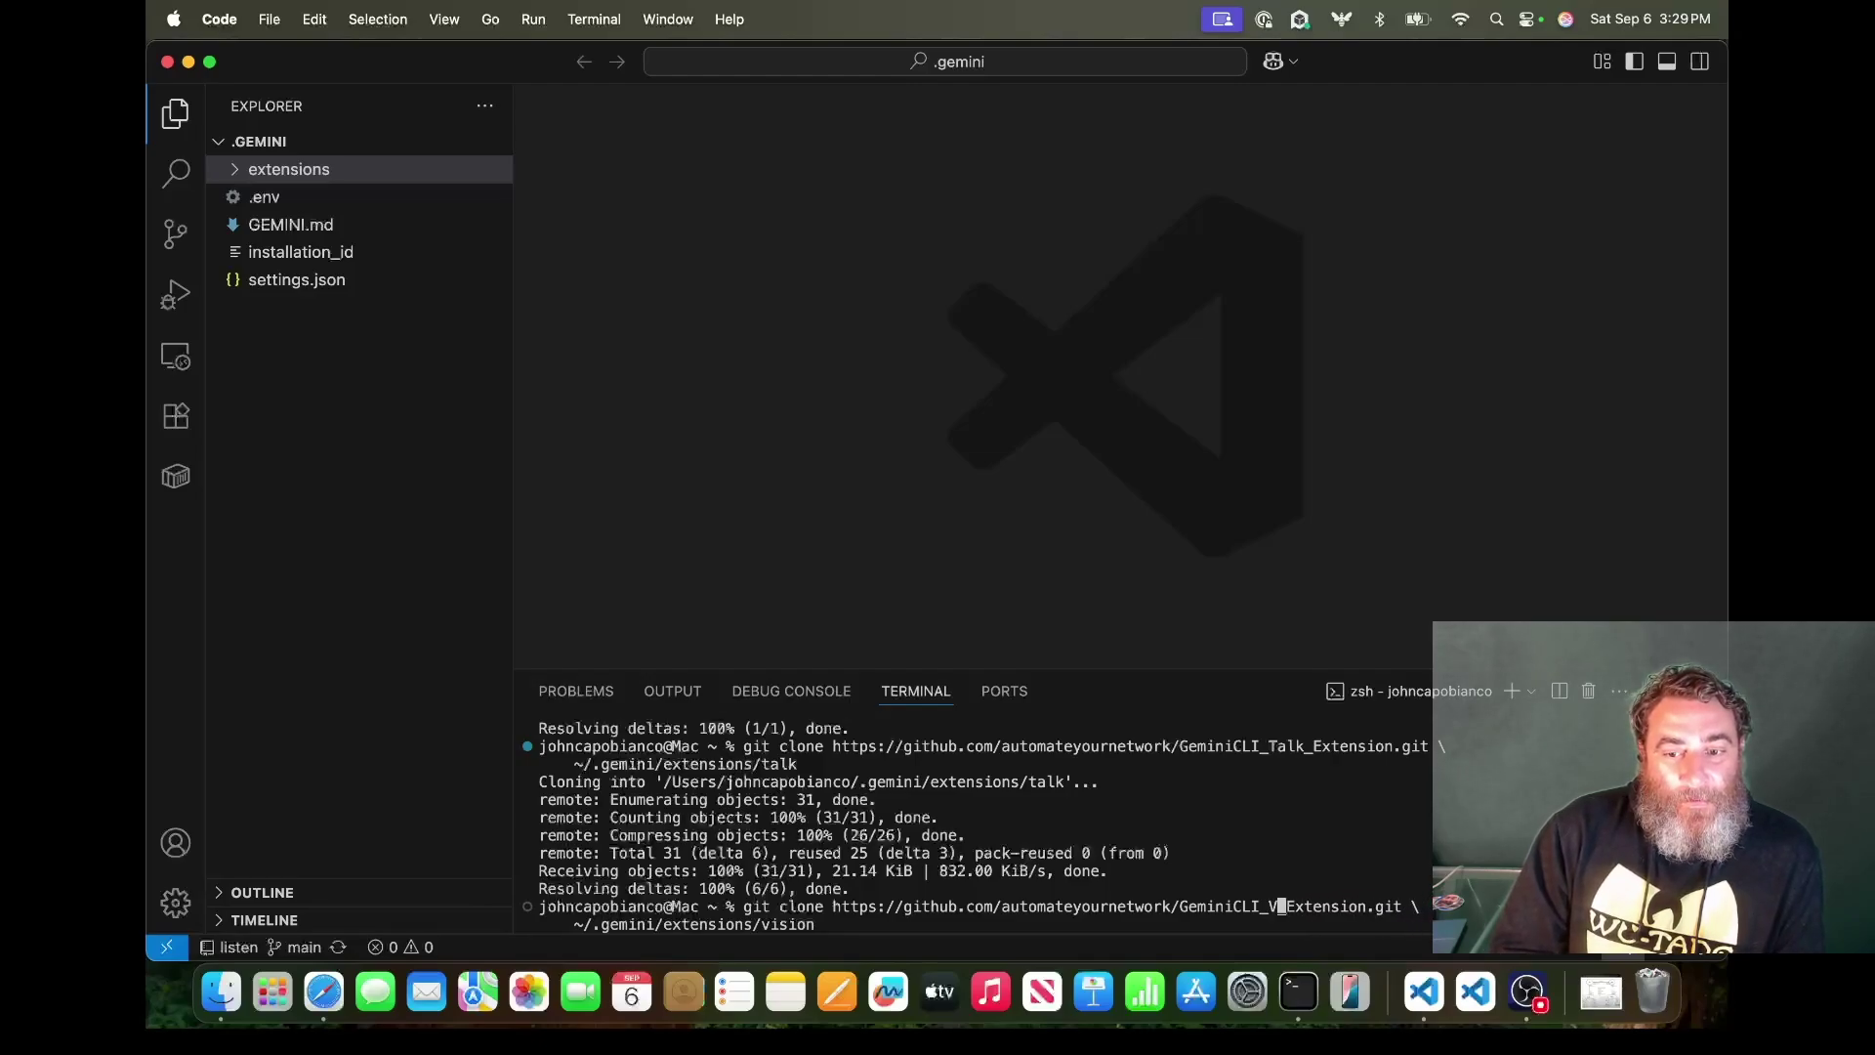
pyautogui.write('ision')
pyautogui.press('Return')
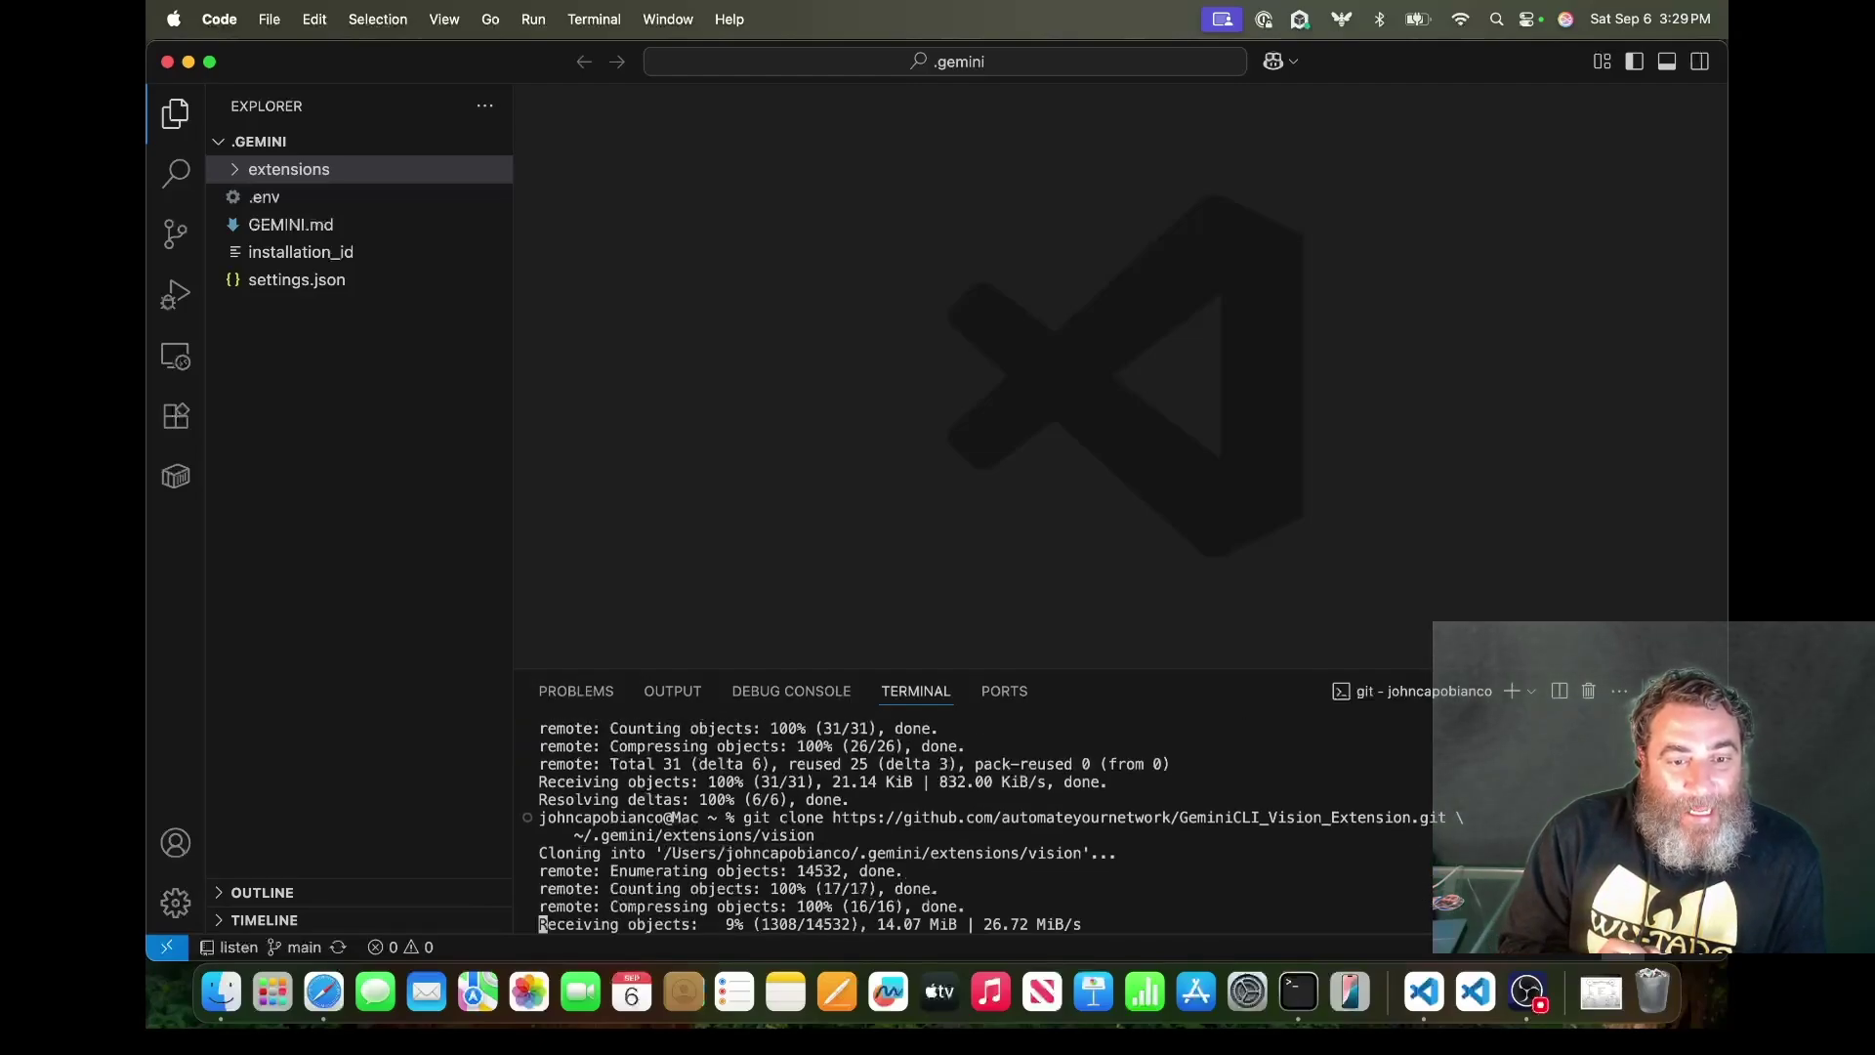
# Expand the extensions folder and peek into the listen, talk and vision folders
pyautogui.click(235, 168)
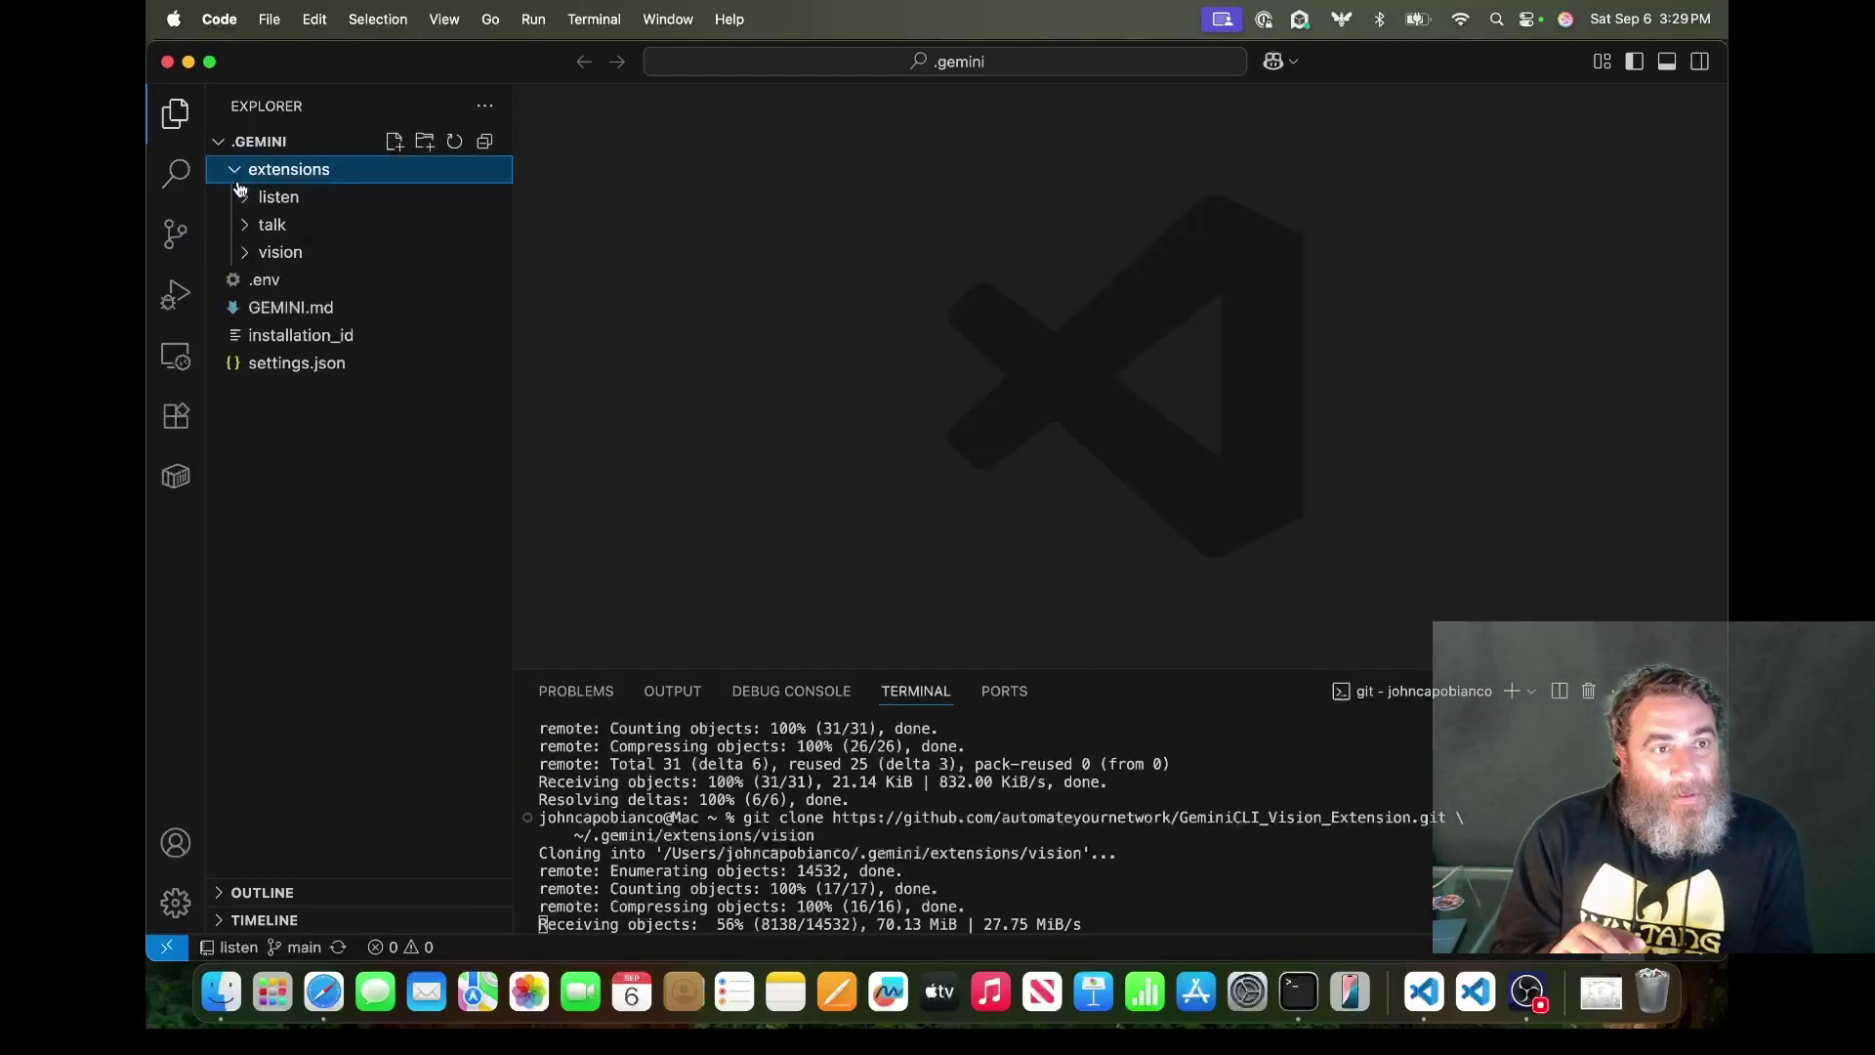
pyautogui.click(253, 196)
pyautogui.click(246, 230)
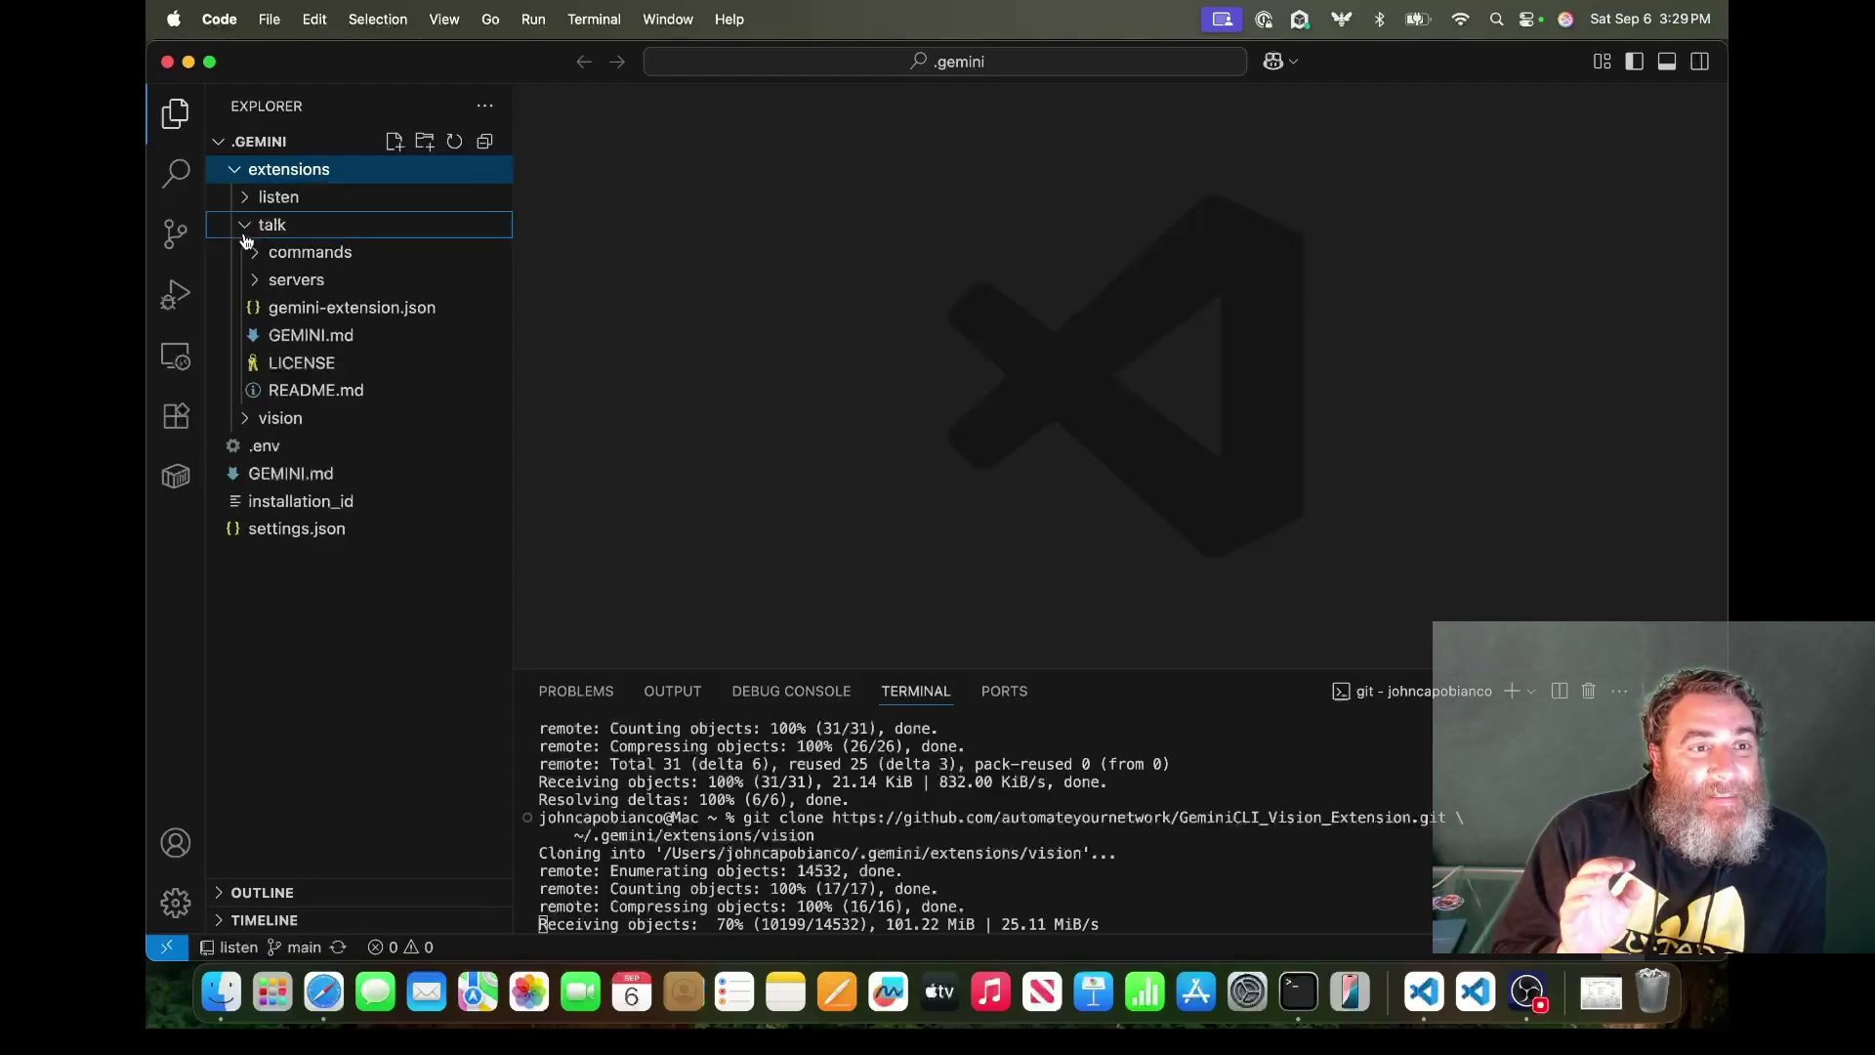
pyautogui.click(247, 253)
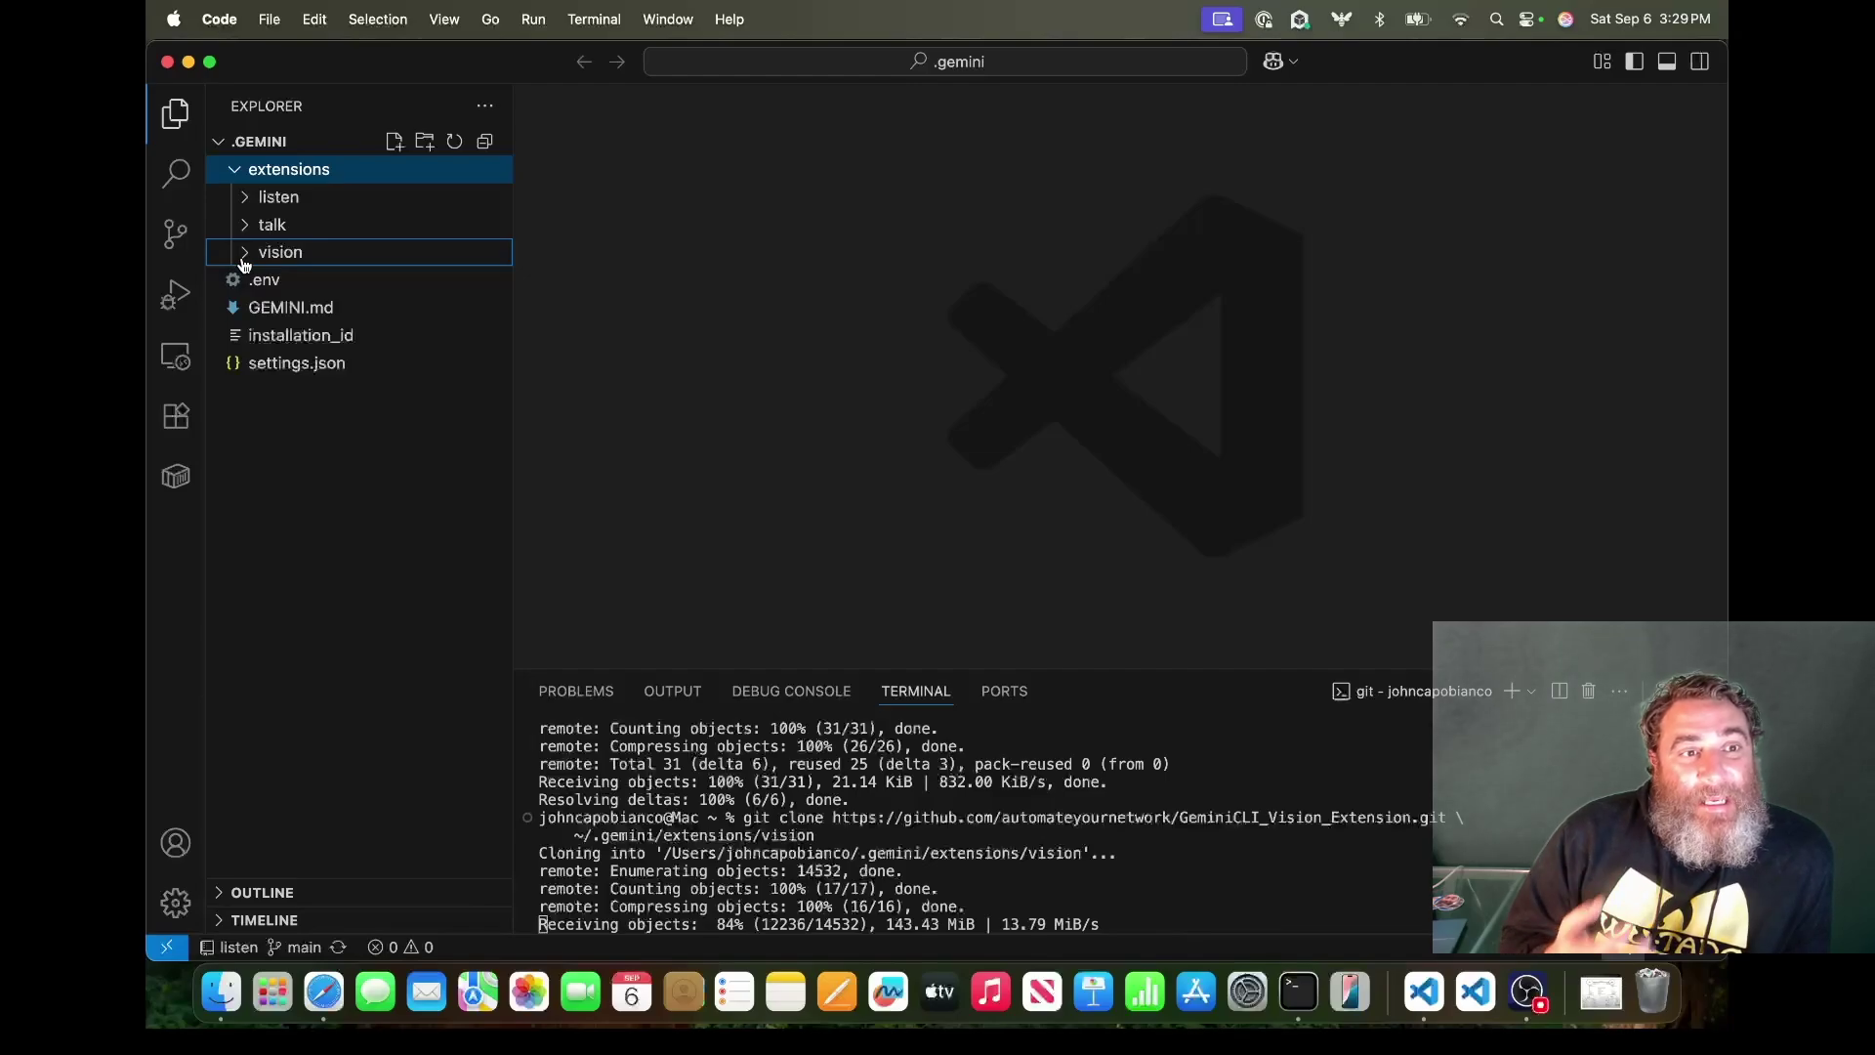
pyautogui.click(246, 199)
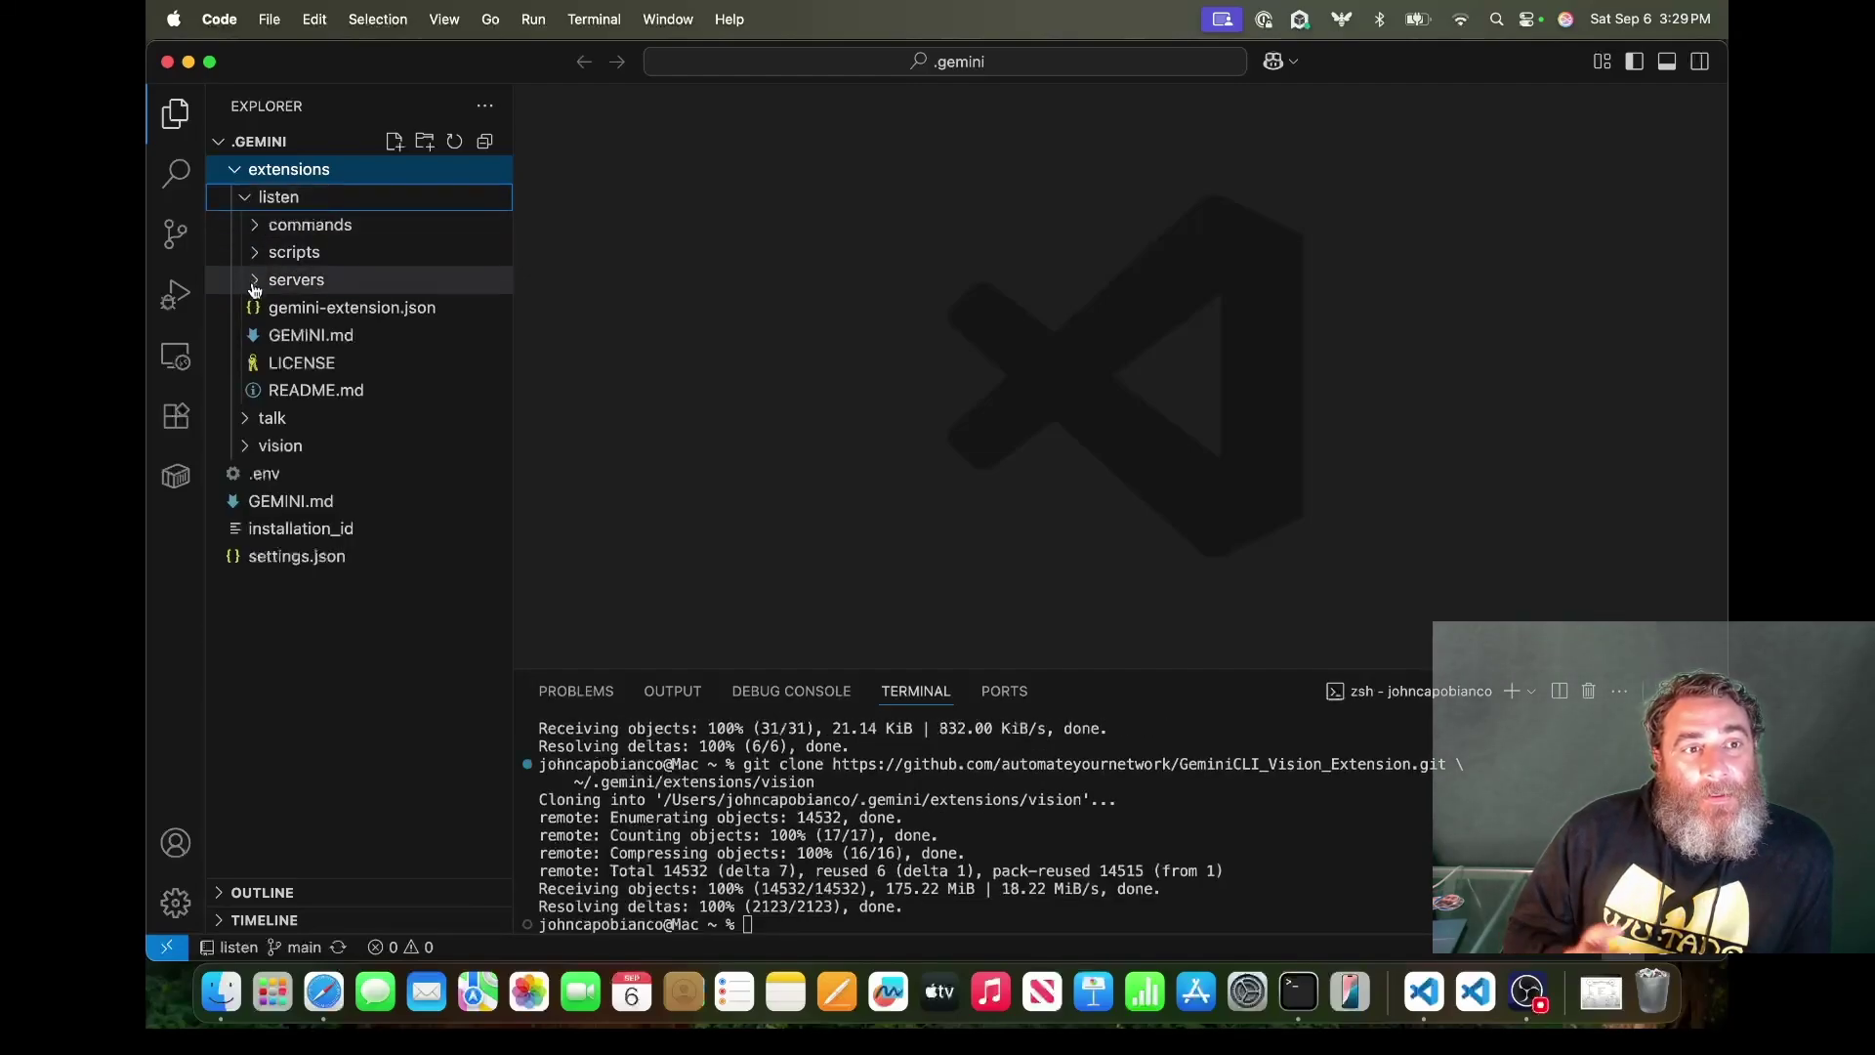
pyautogui.click(247, 205)
pyautogui.click(247, 227)
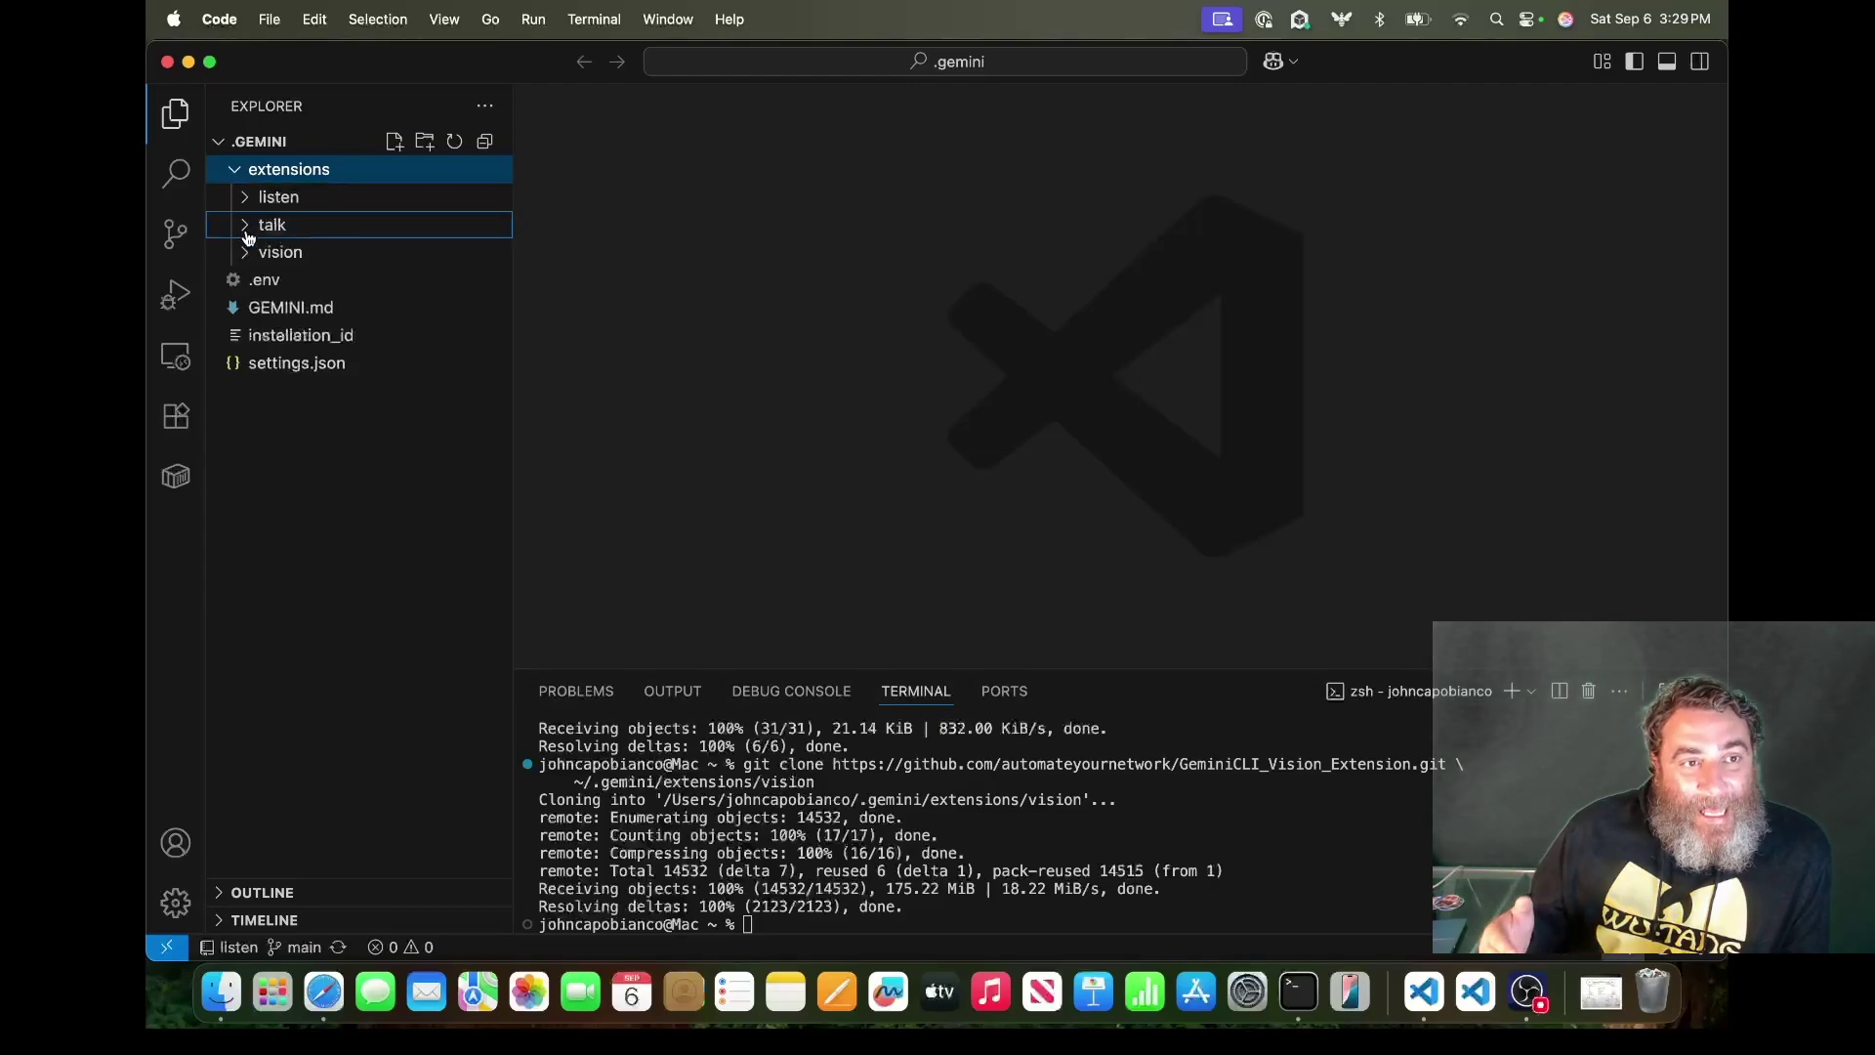
pyautogui.click(242, 253)
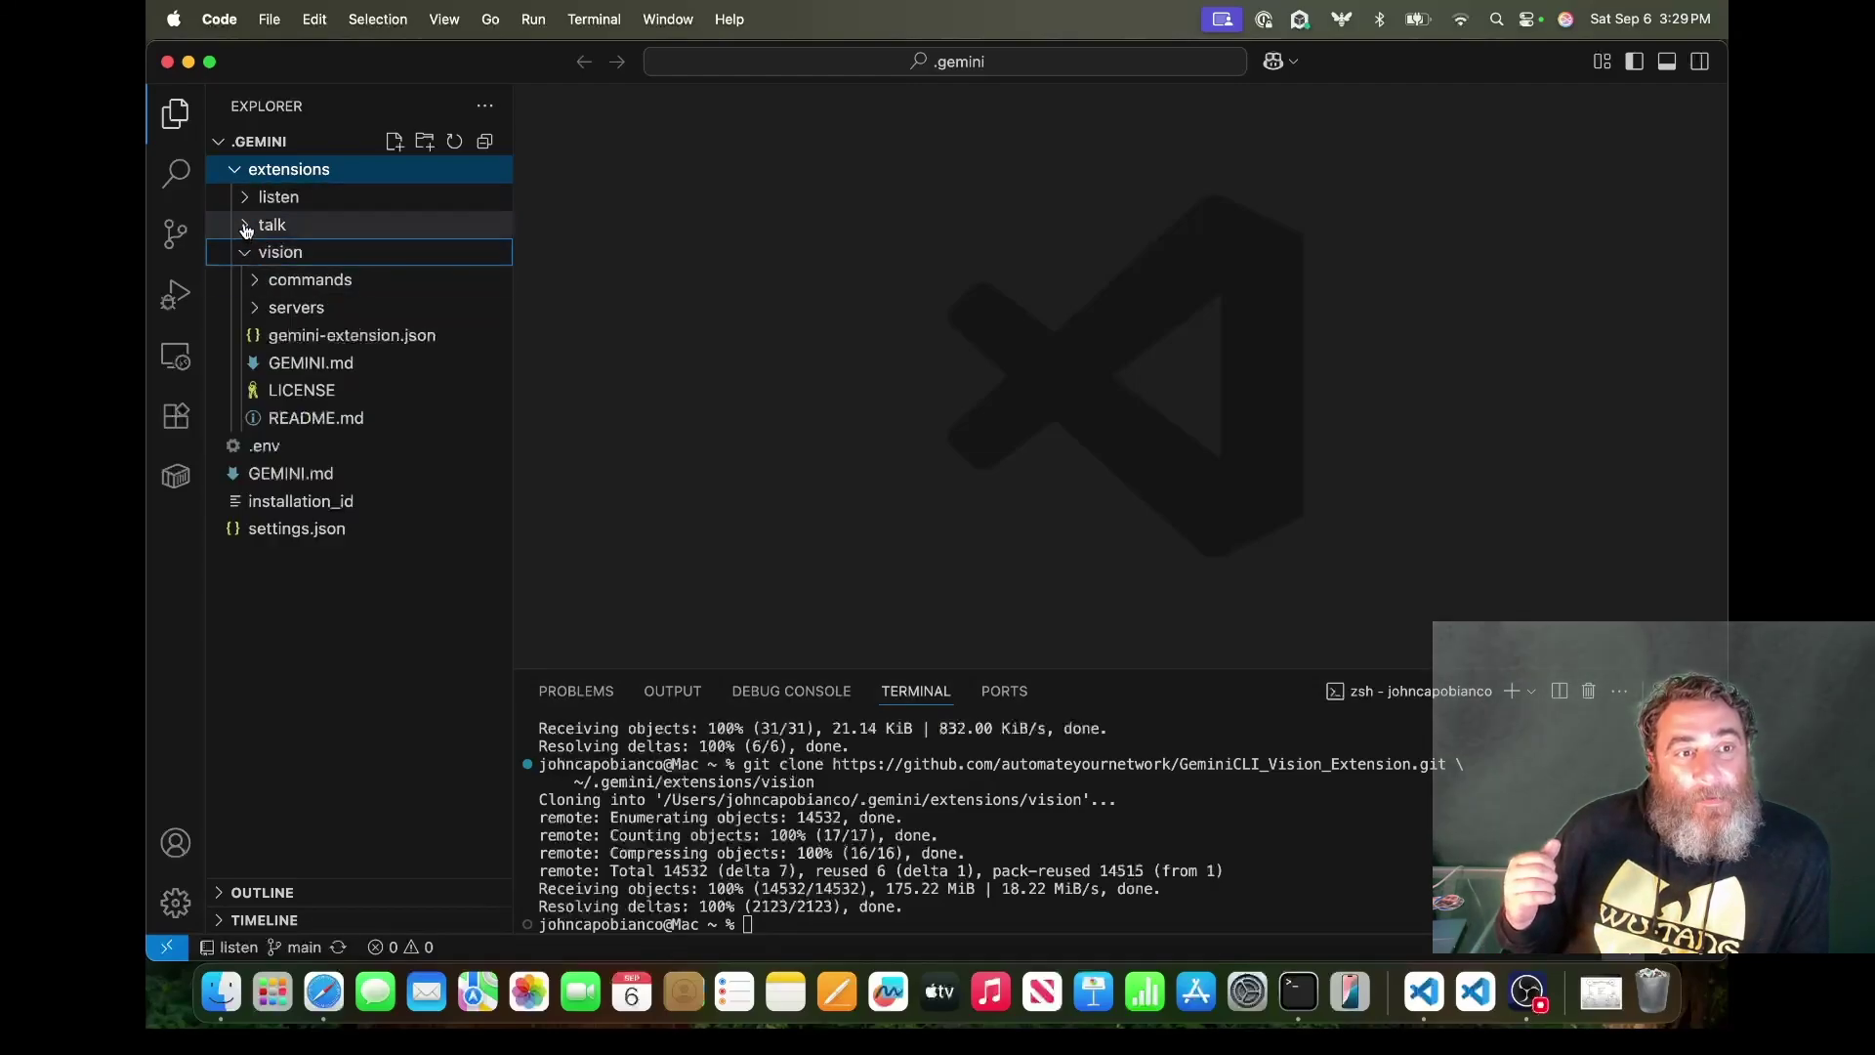
pyautogui.click(247, 224)
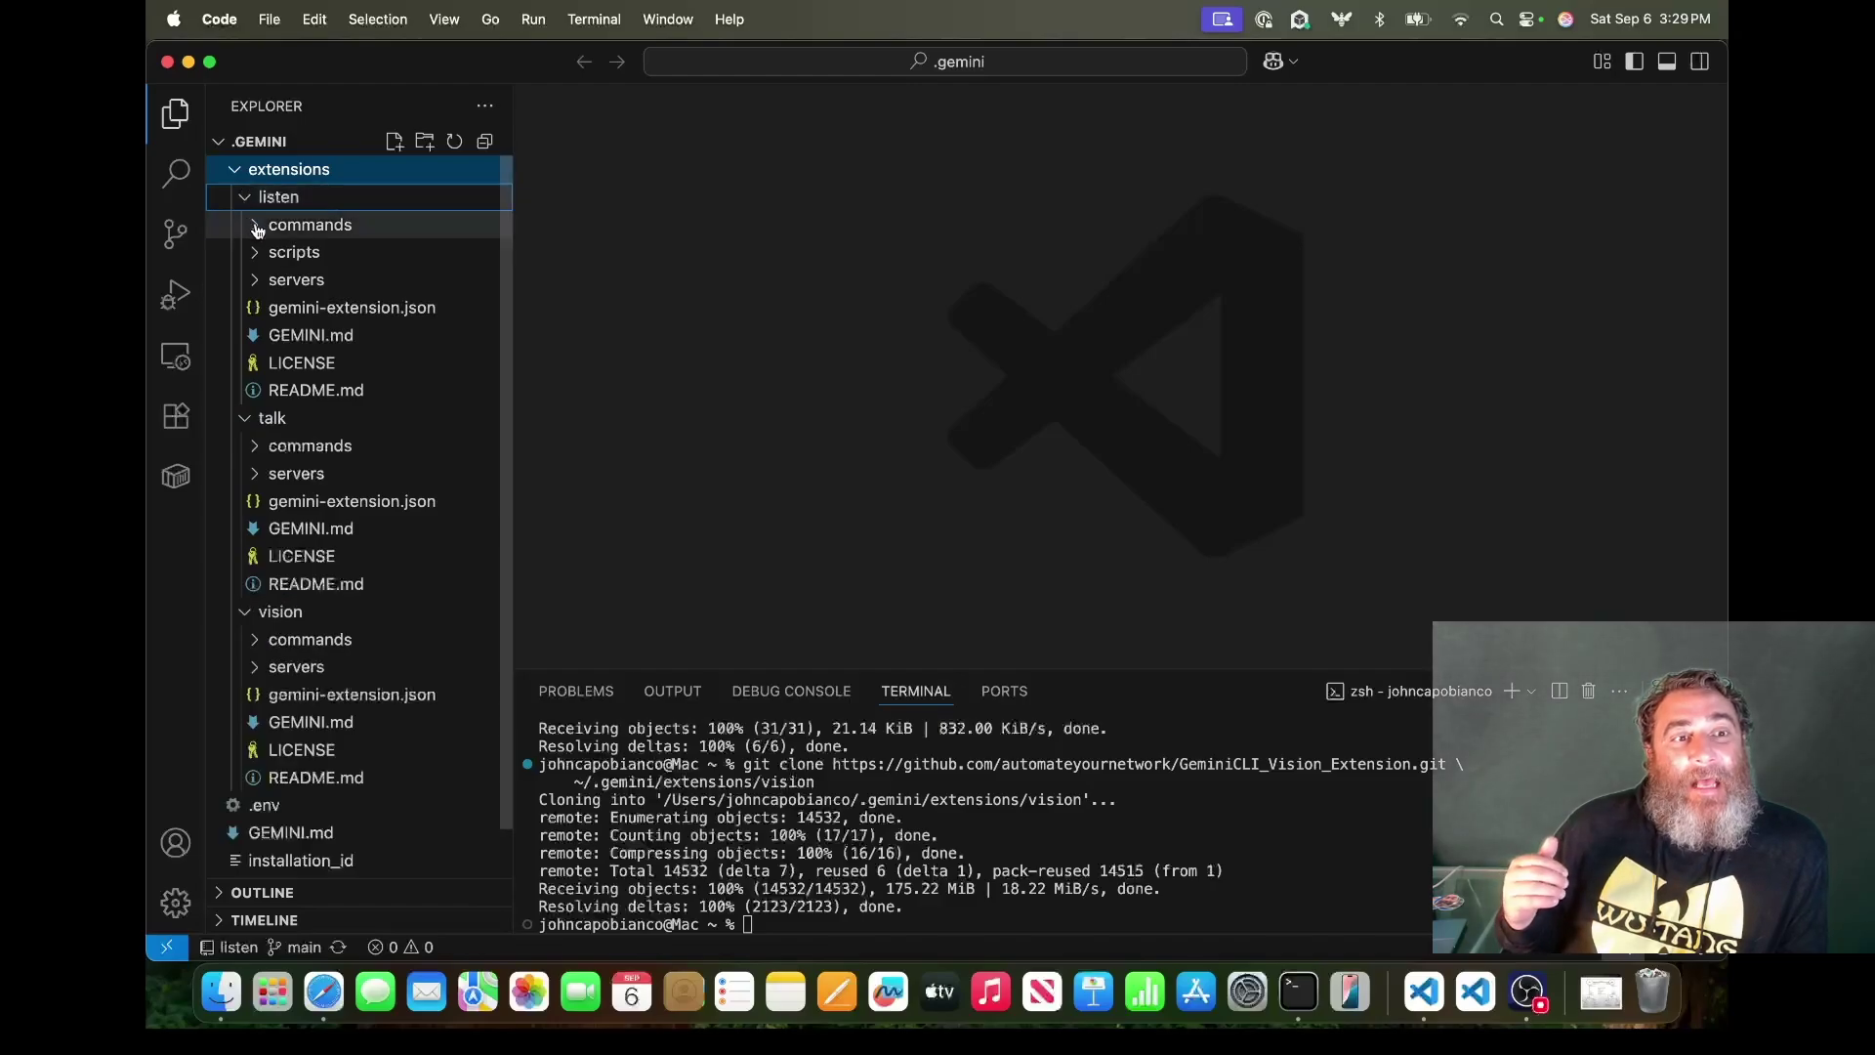
# Show the commands and servers files of listen, talk and vision, close listen.js, and open Terminal
pyautogui.click(255, 226)
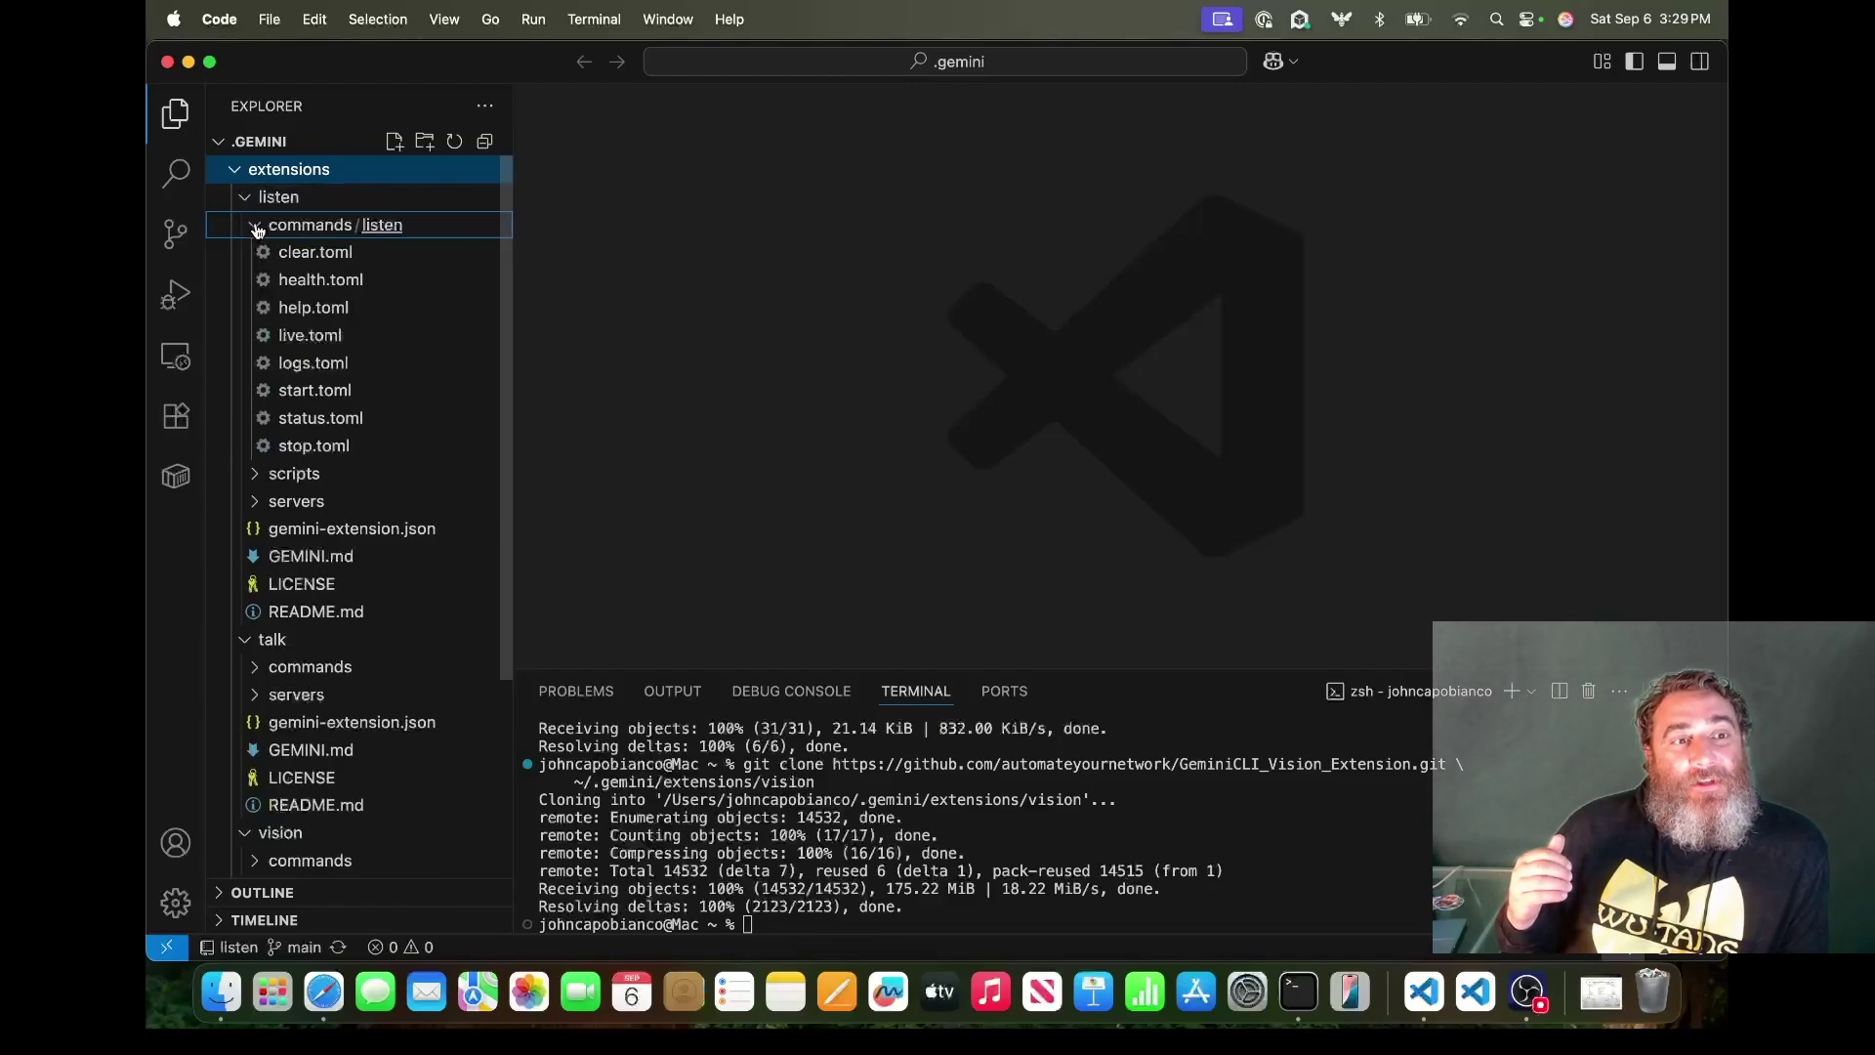
pyautogui.click(260, 506)
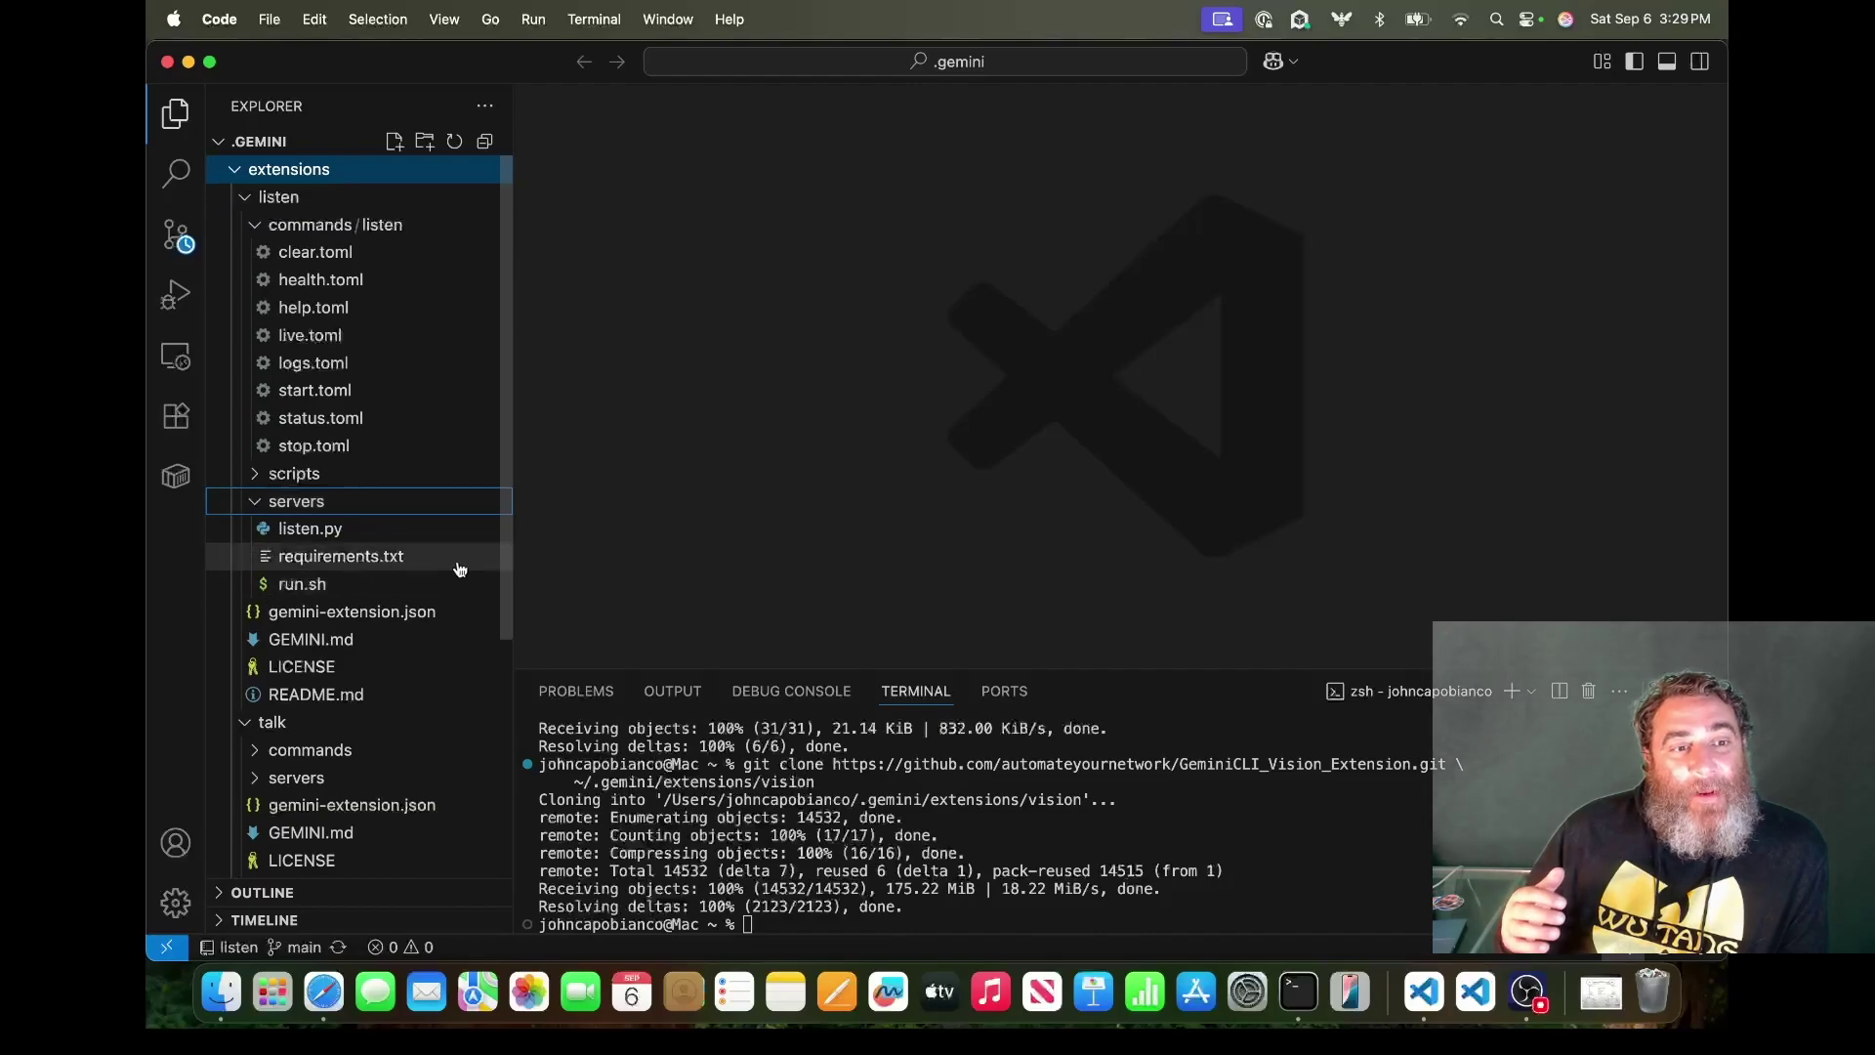
pyautogui.scroll(-2, 507, 605)
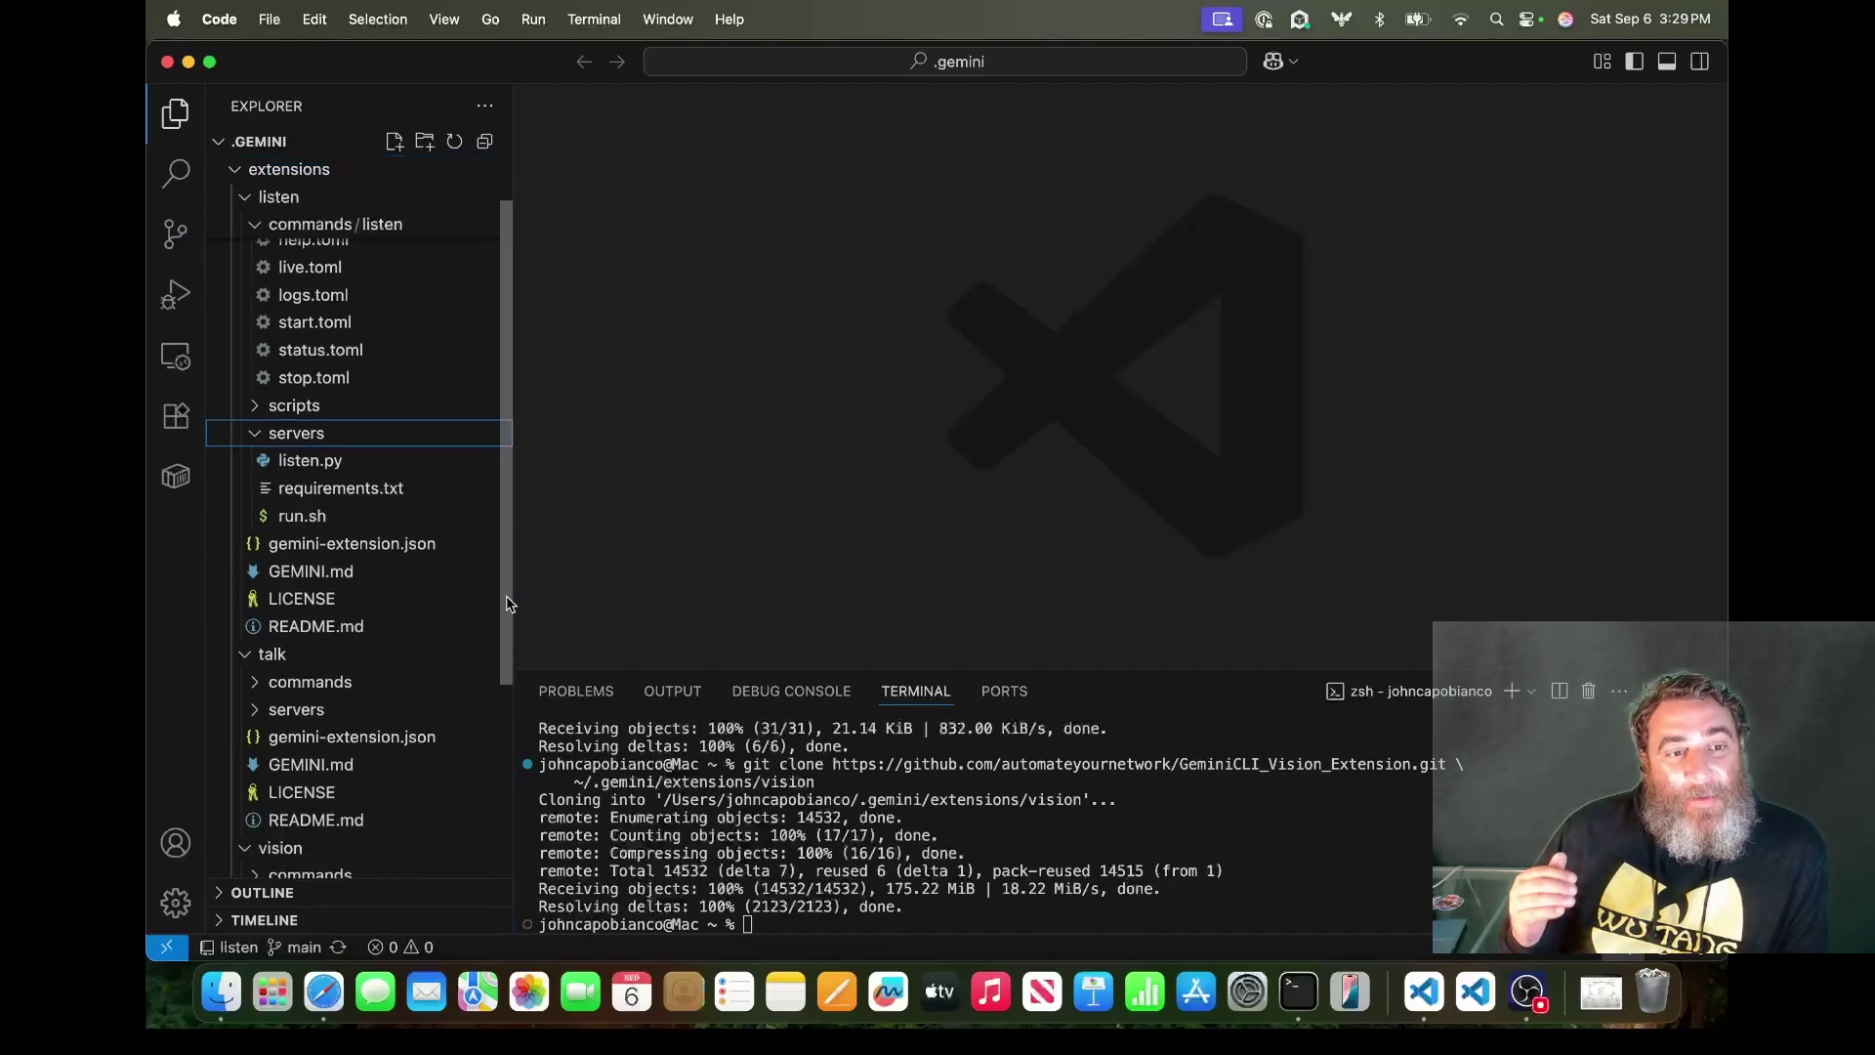
pyautogui.moveTo(507, 604); pyautogui.dragTo(520, 728)
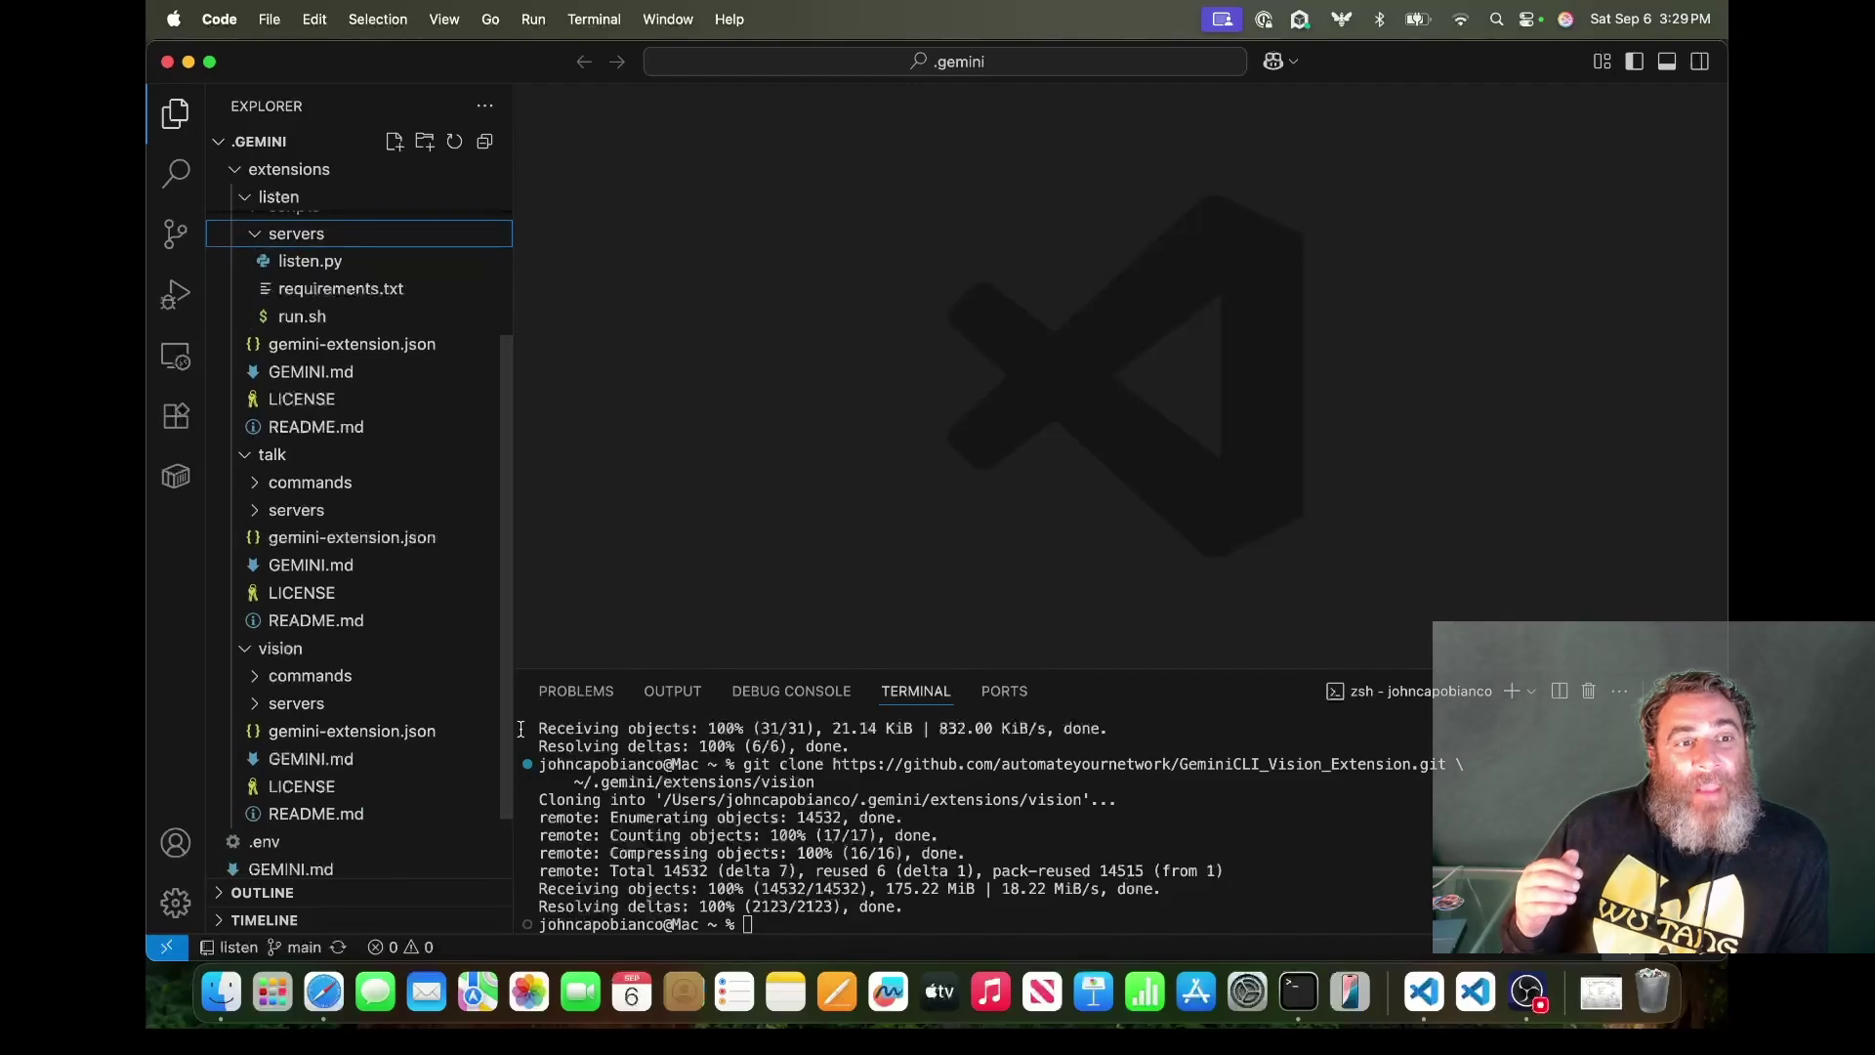
pyautogui.click(278, 483)
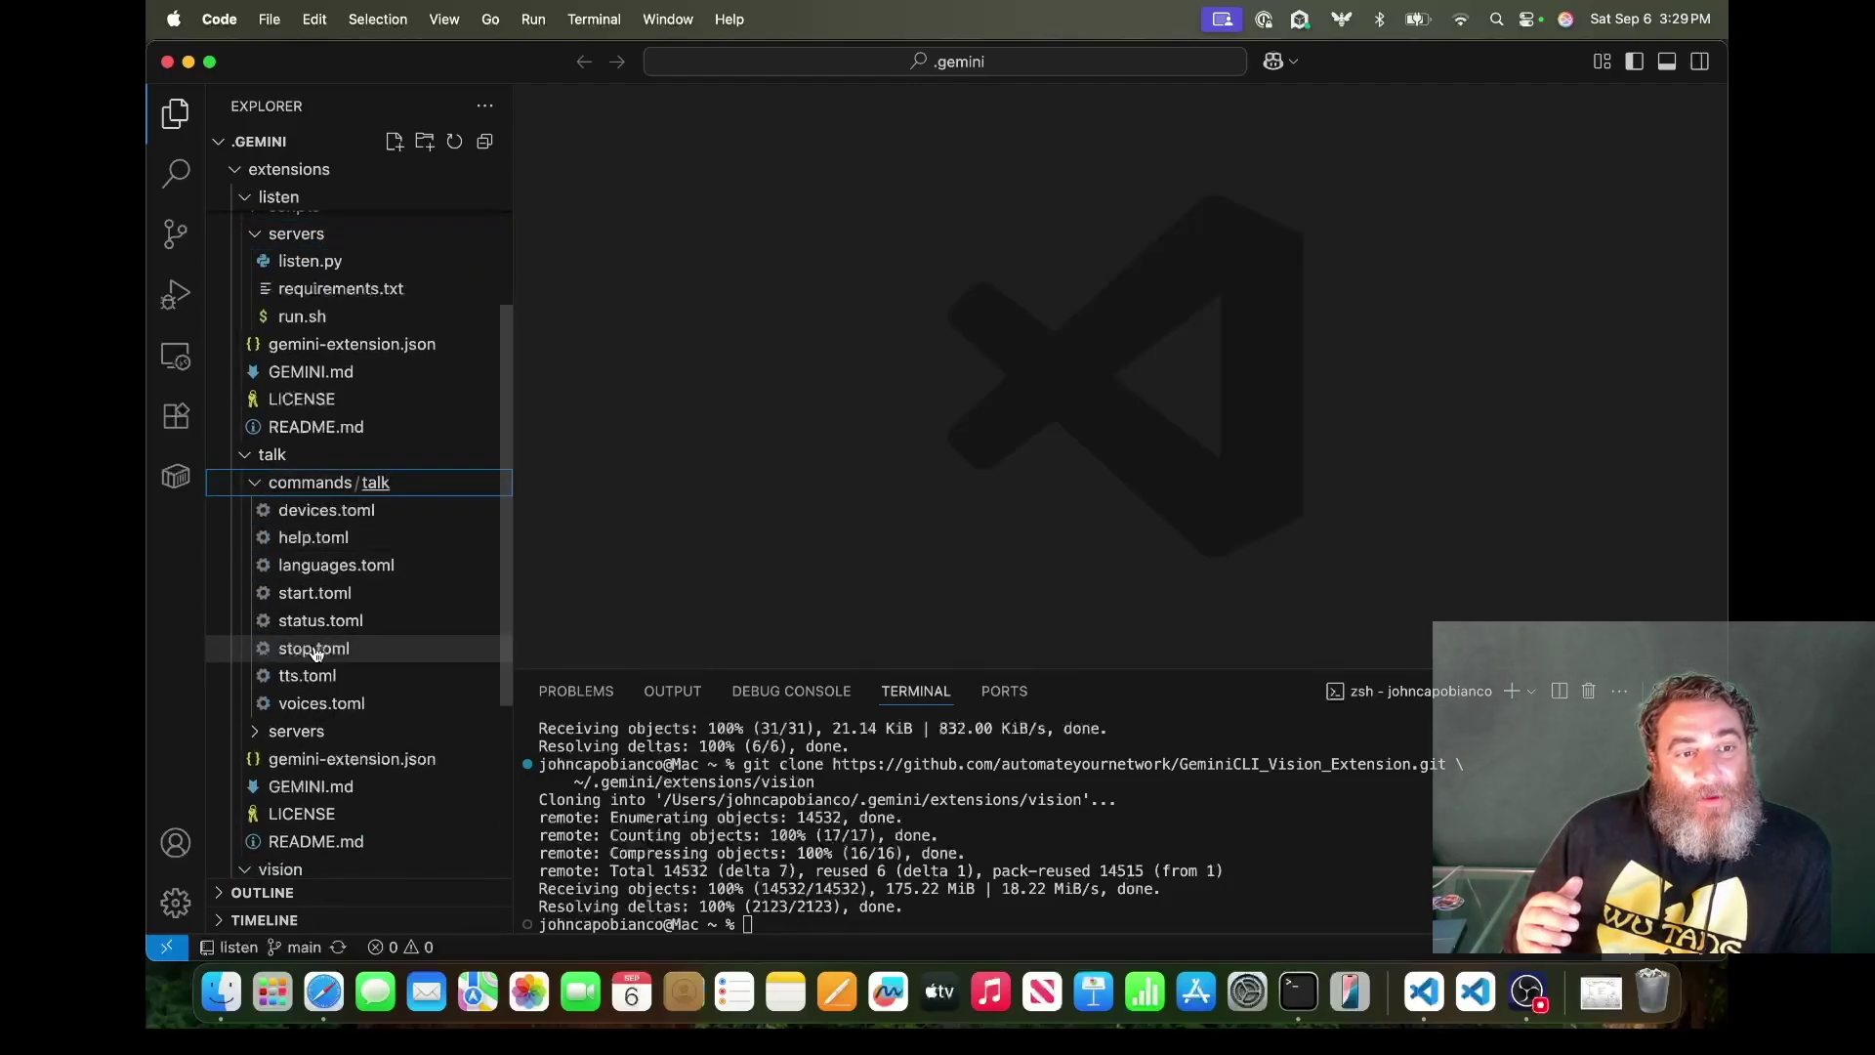
pyautogui.click(296, 729)
pyautogui.moveTo(501, 576); pyautogui.dragTo(502, 602)
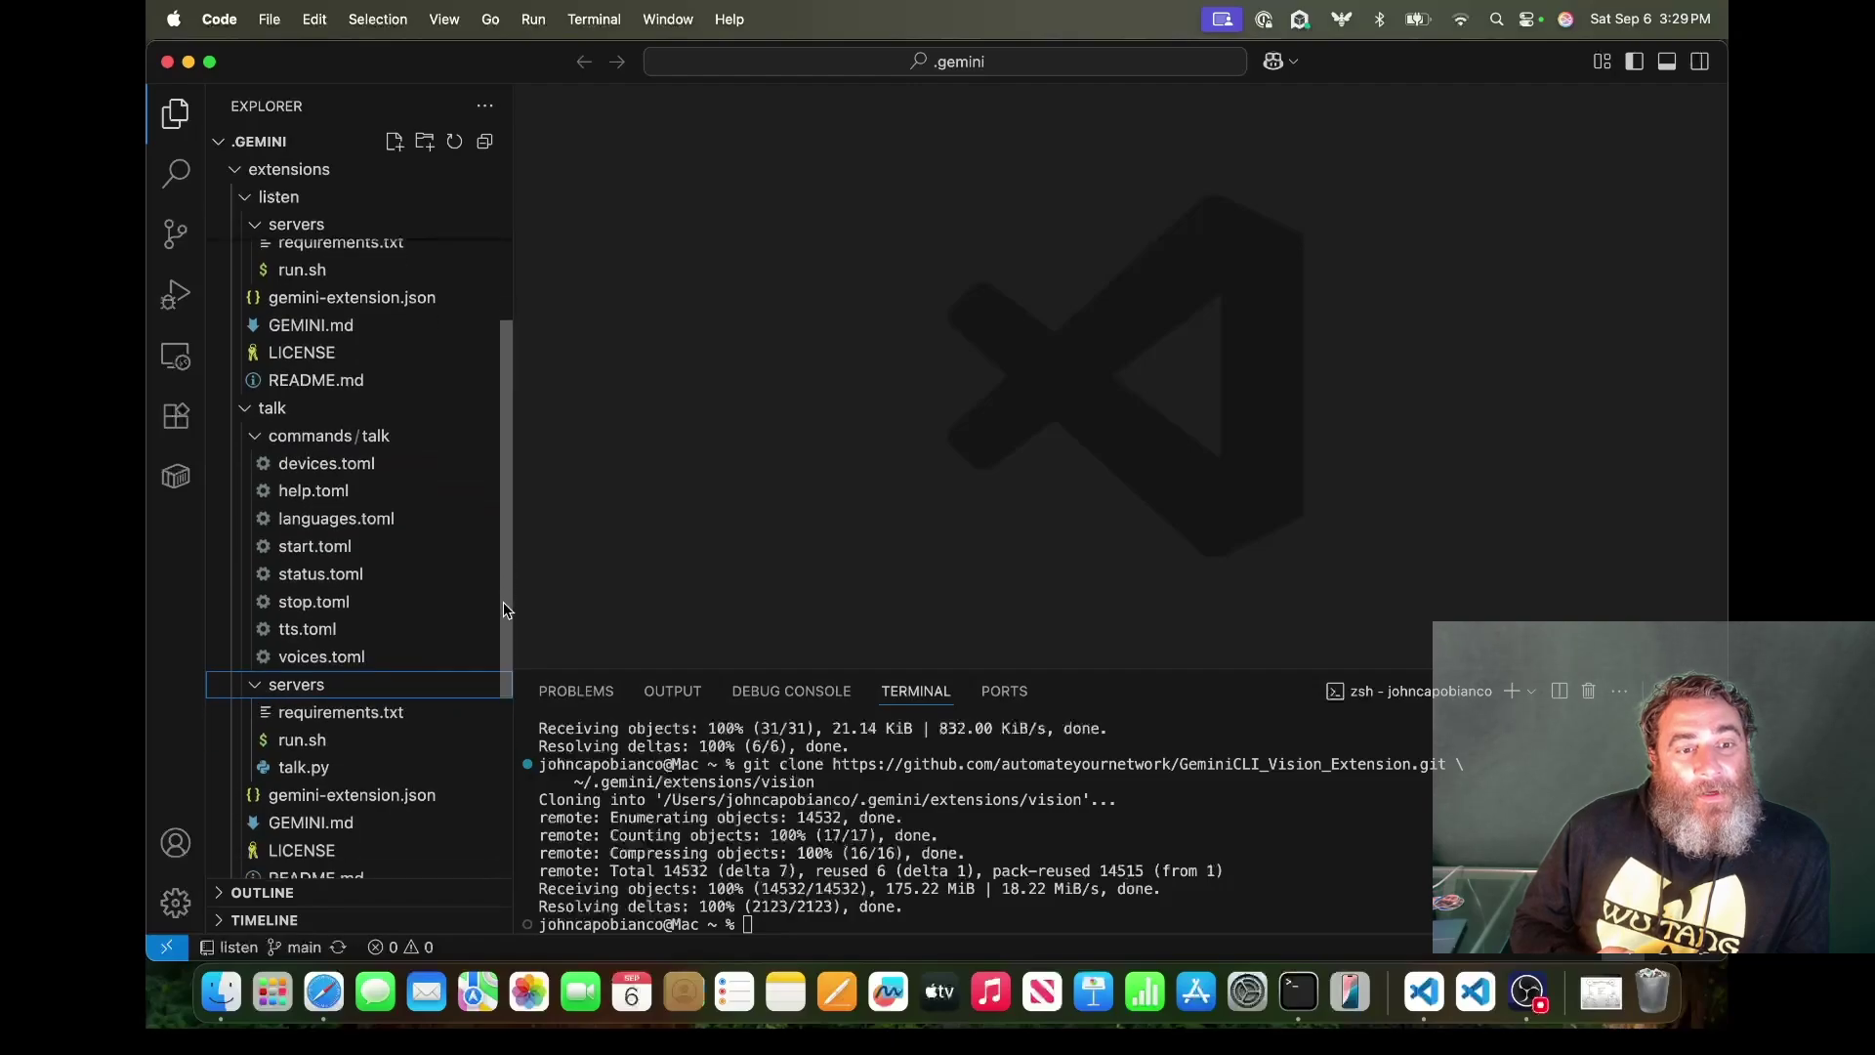
pyautogui.scroll(-5, 502, 603)
pyautogui.click(261, 592)
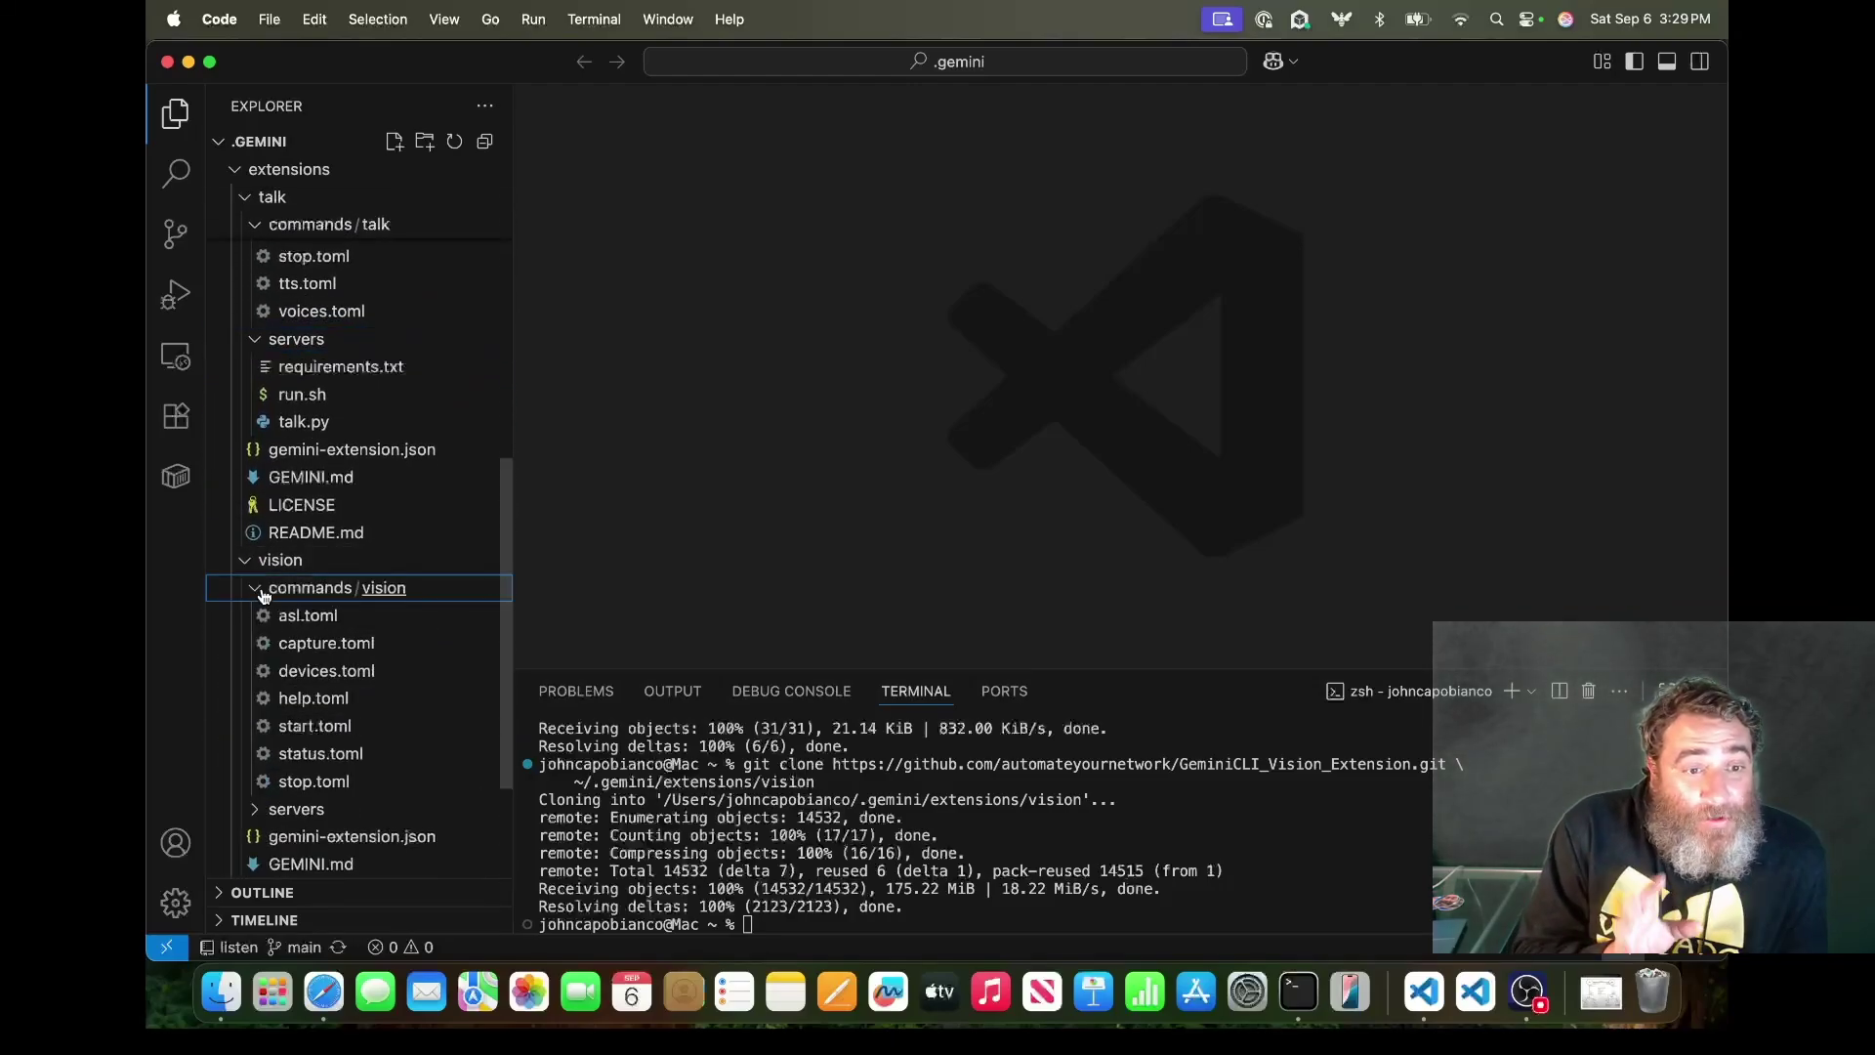
pyautogui.scroll(-3, 452, 768)
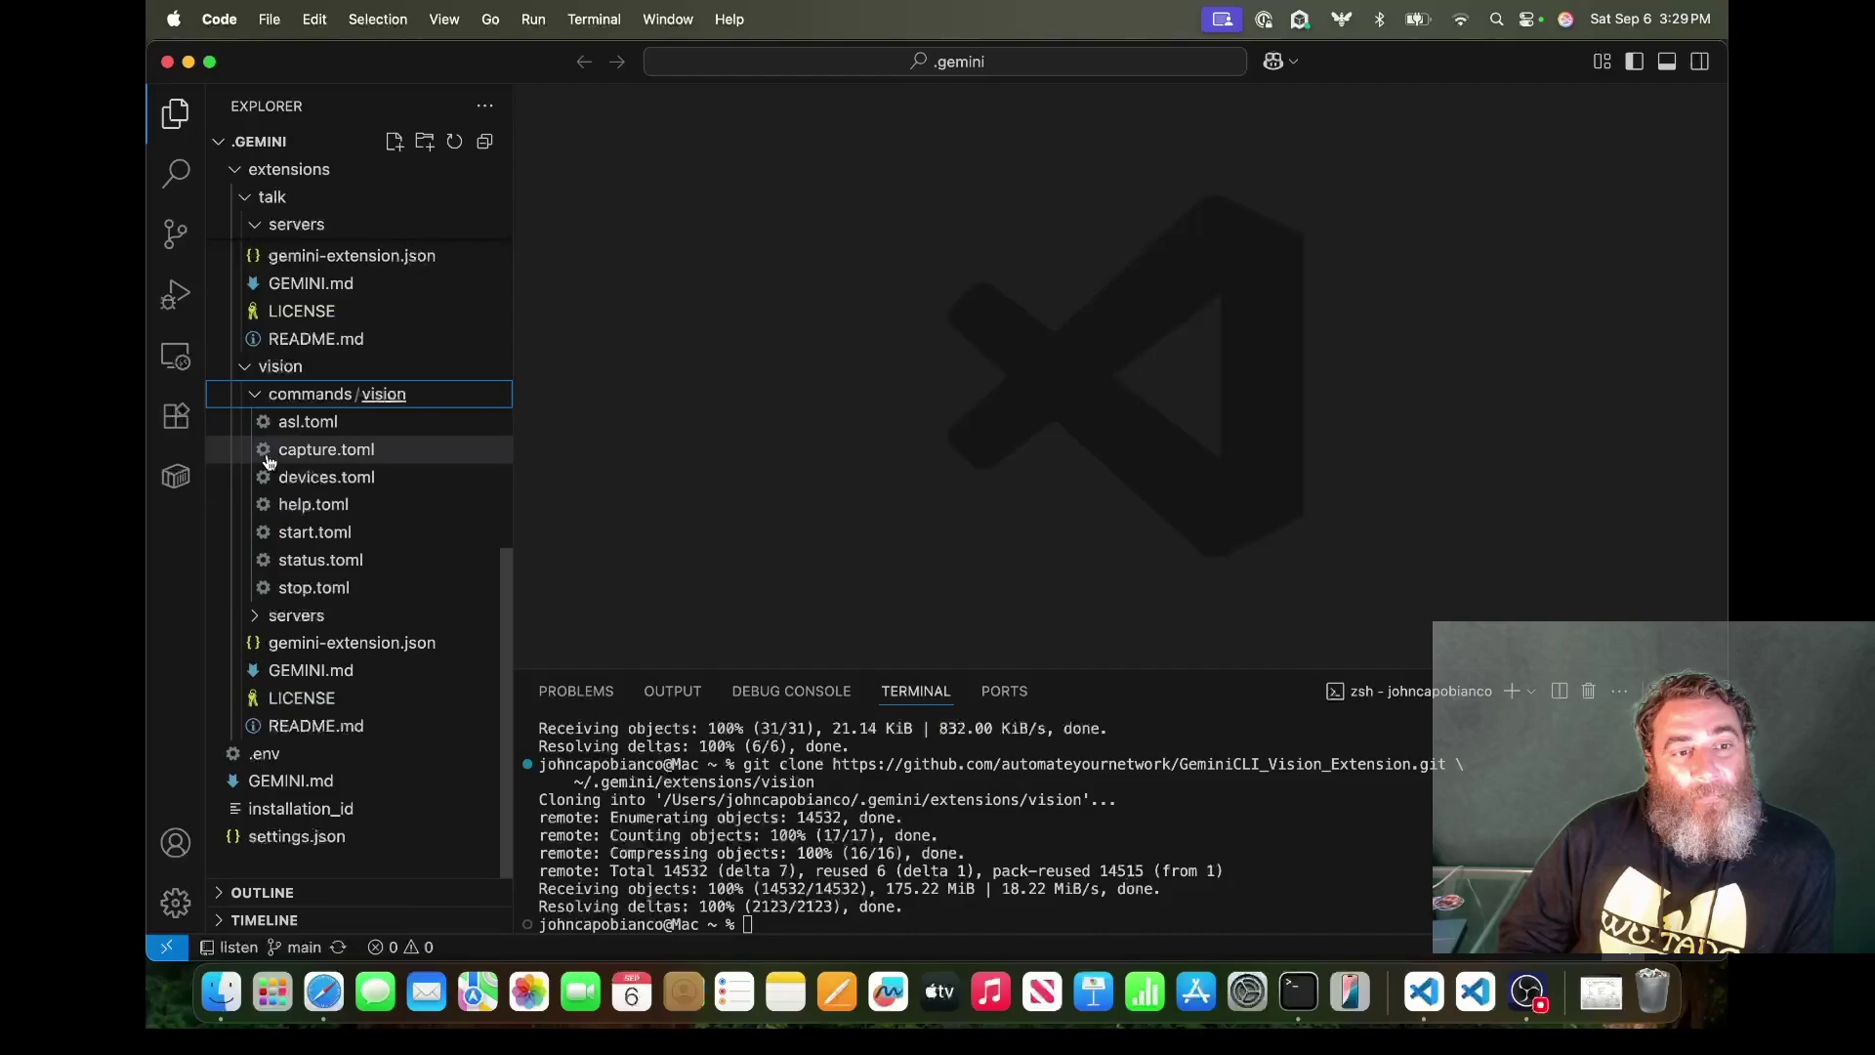
pyautogui.press('Left')
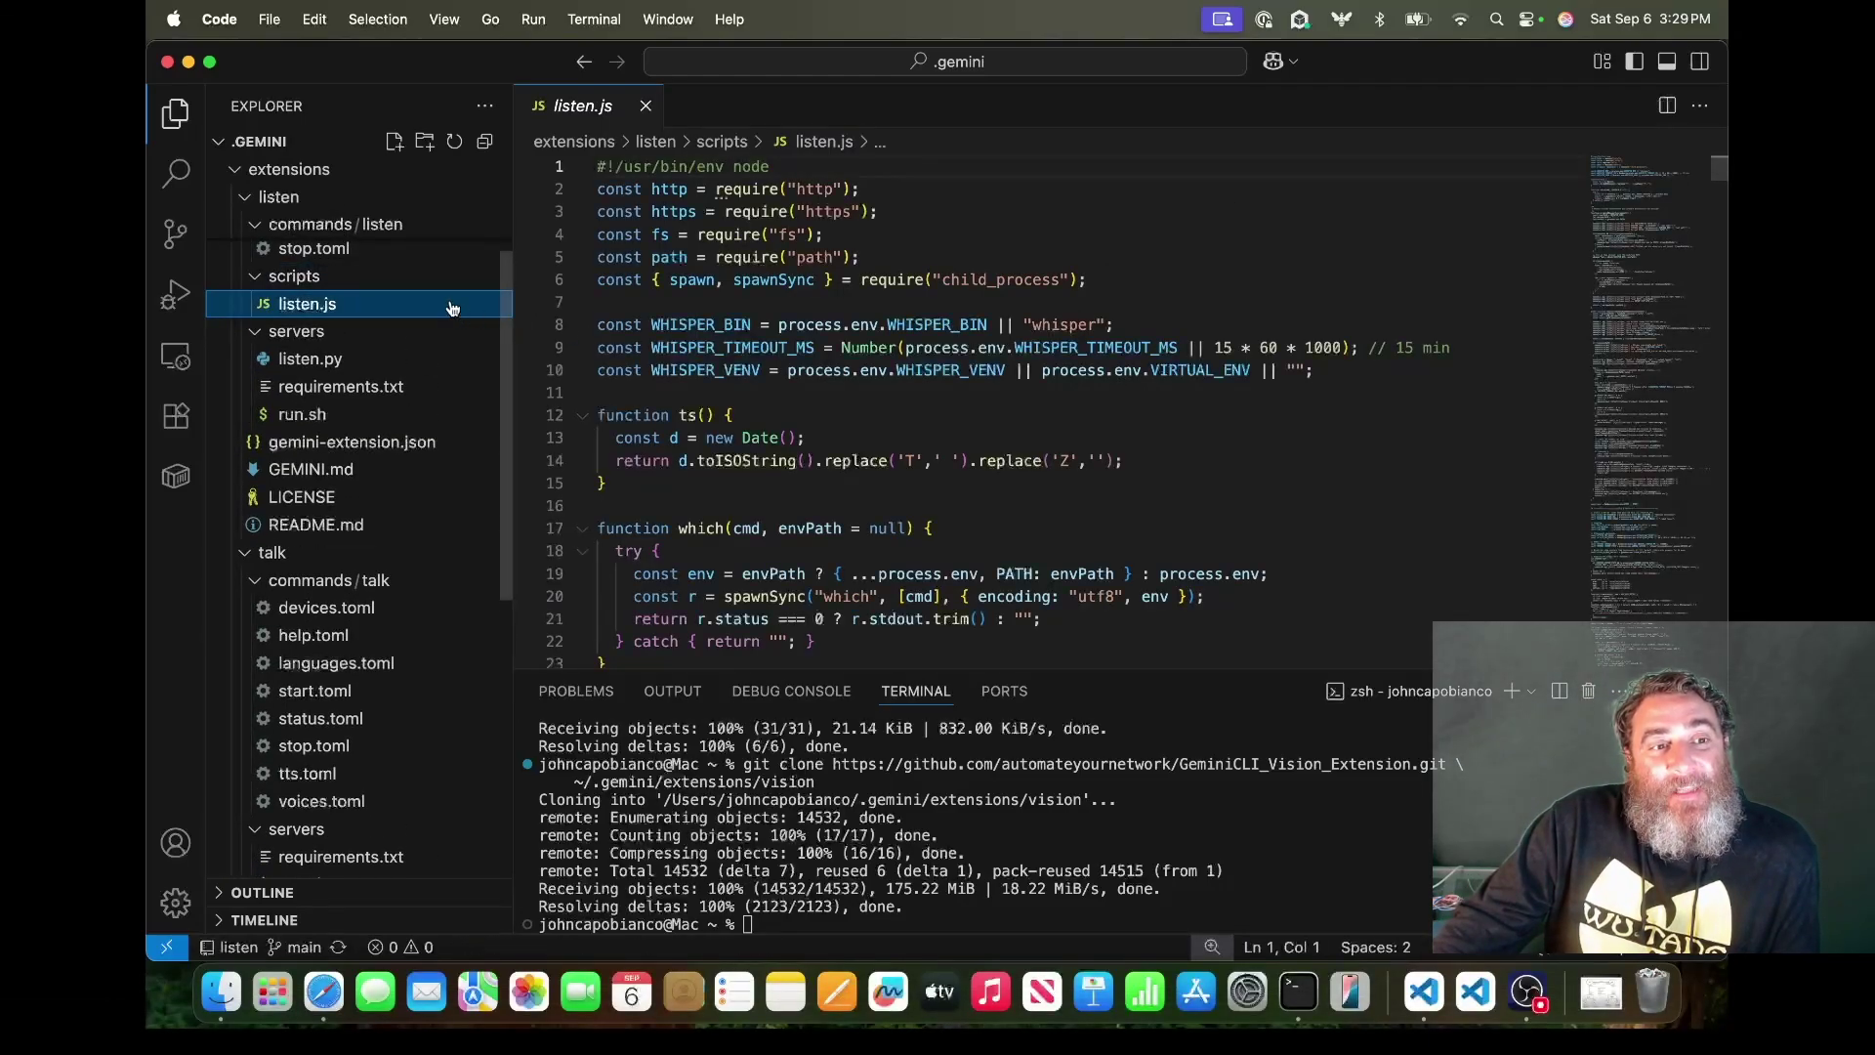
pyautogui.click(644, 106)
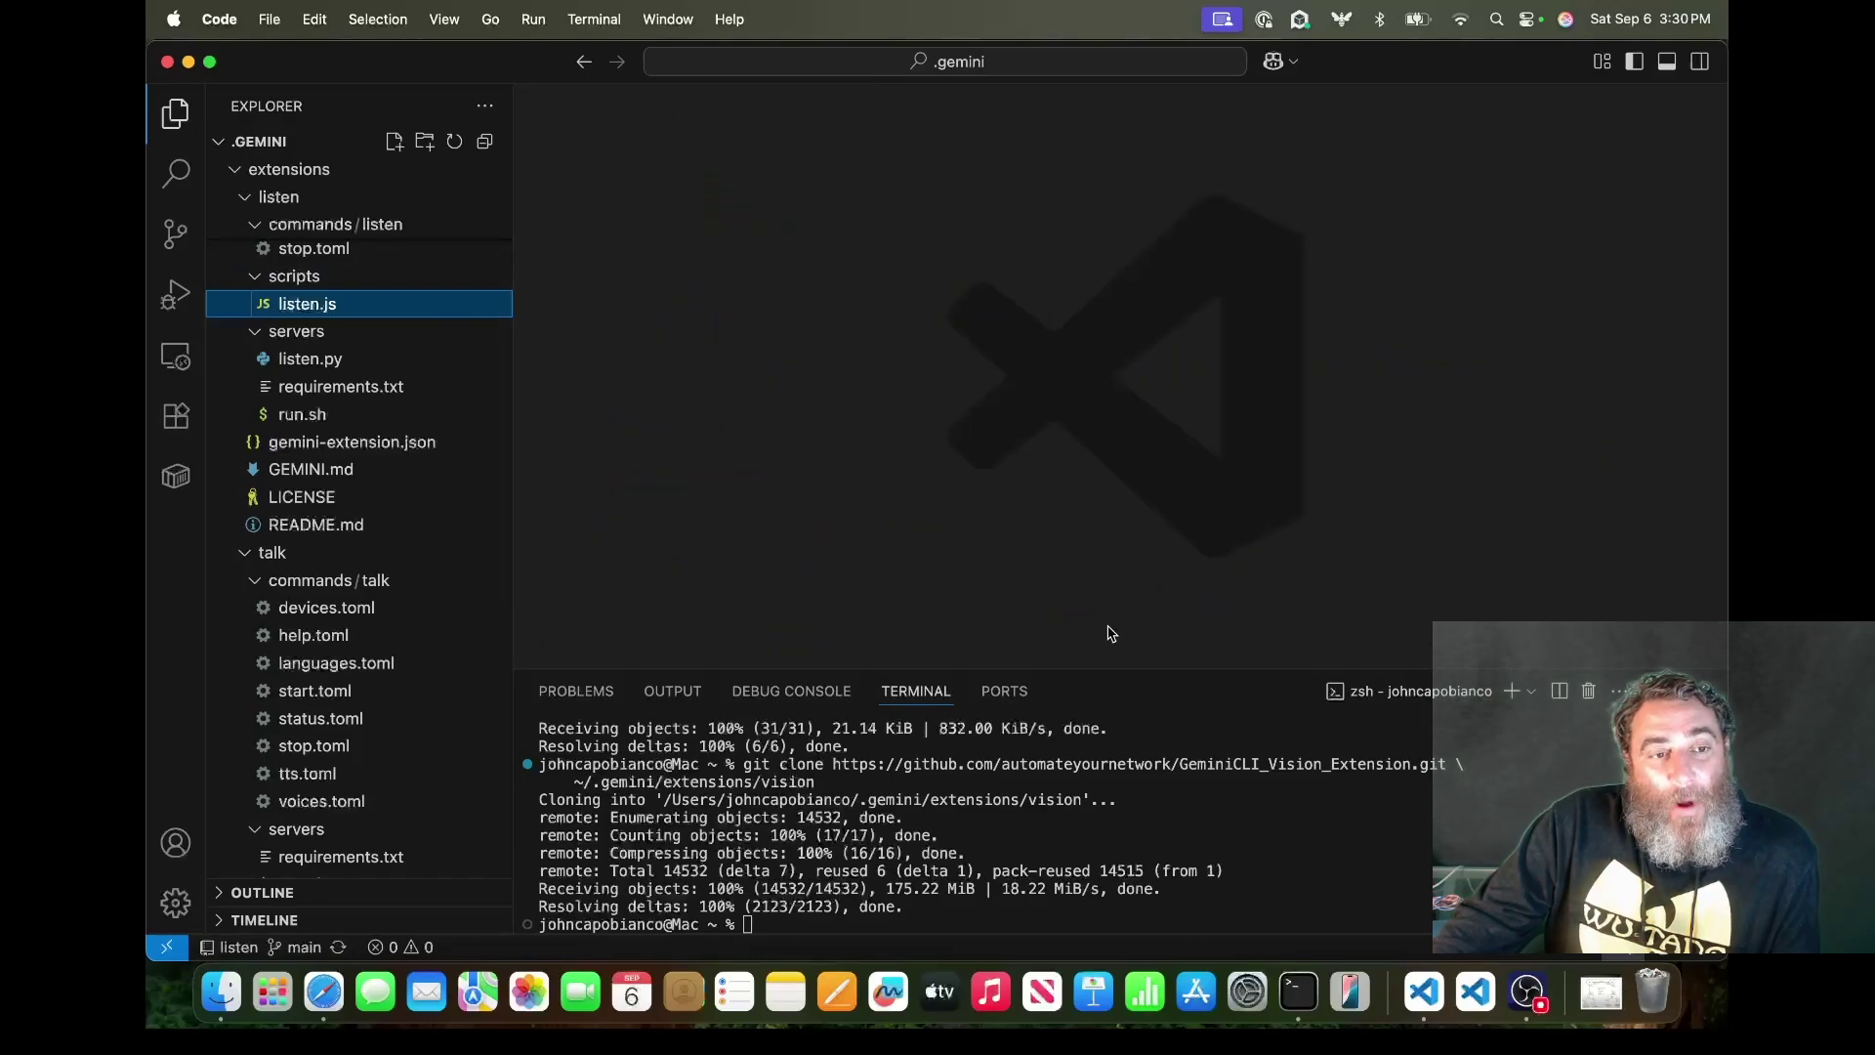
pyautogui.click(1299, 992)
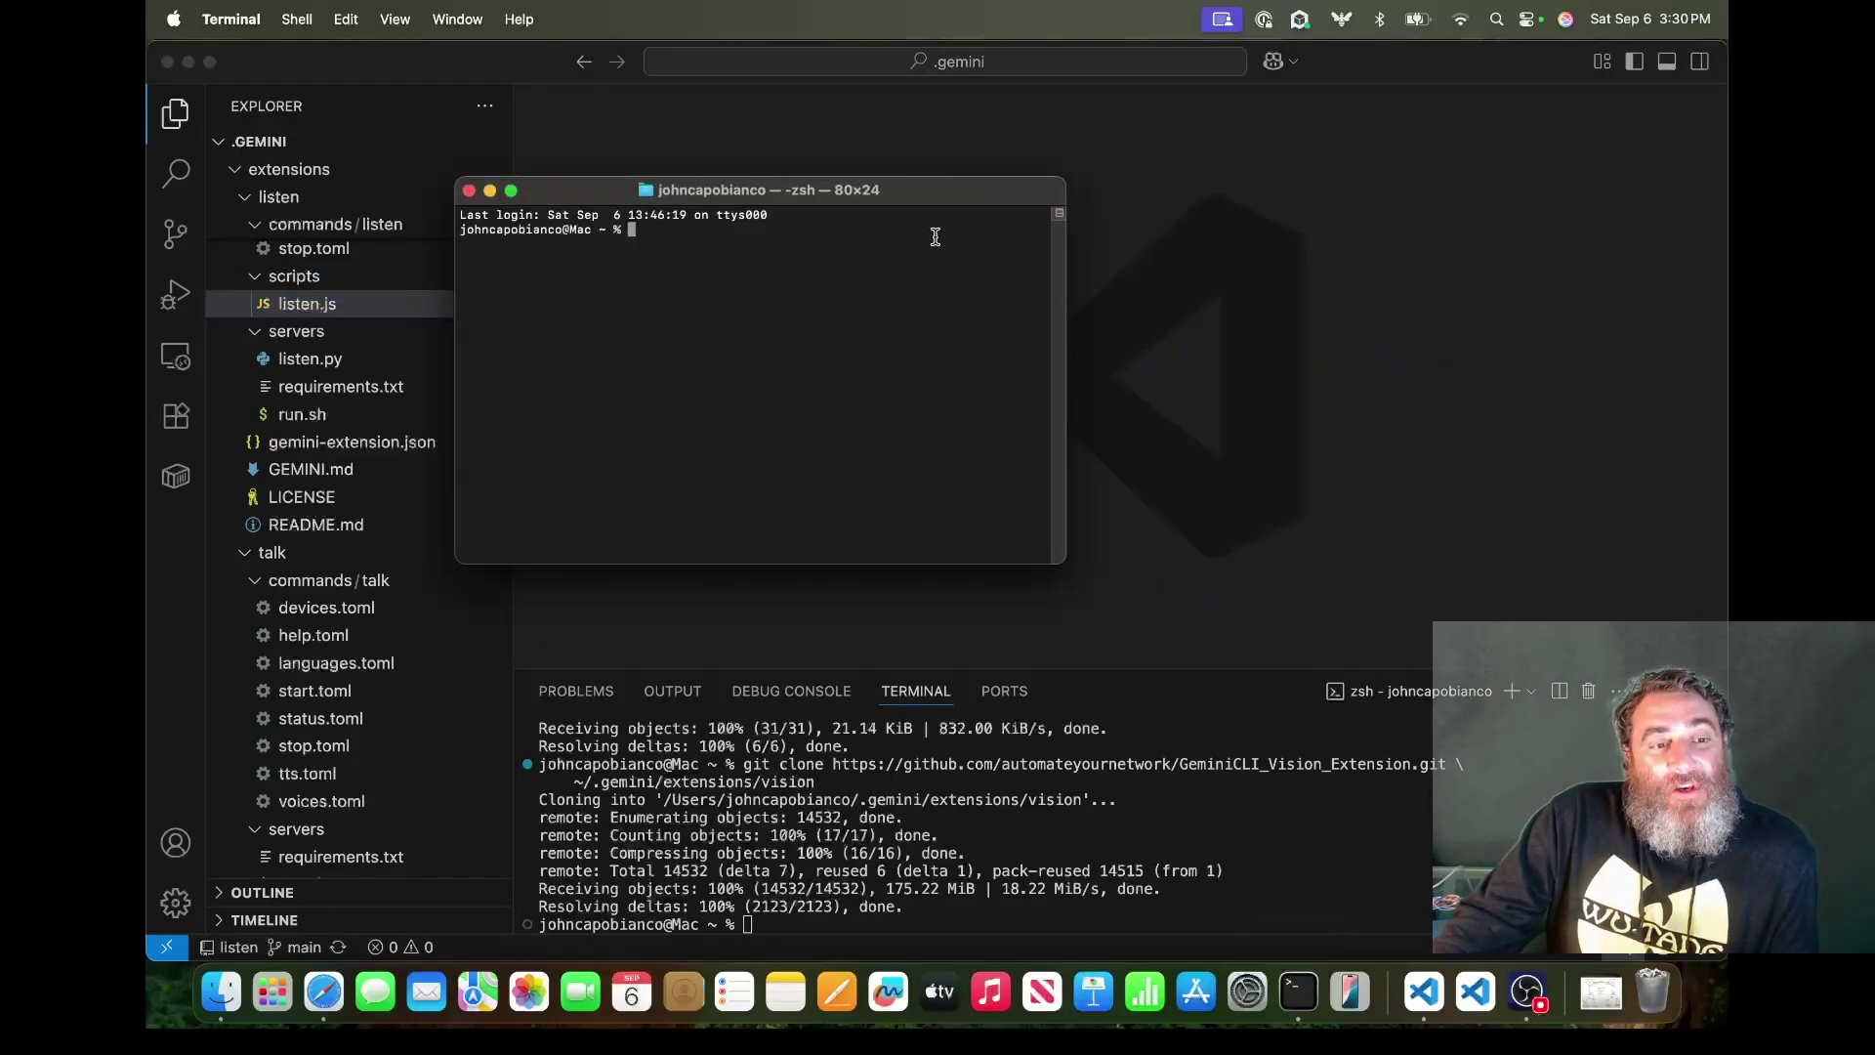
# Make Terminal full screen, cd into the ASL folder, and launch gemini -y
pyautogui.doubleClick(933, 192)
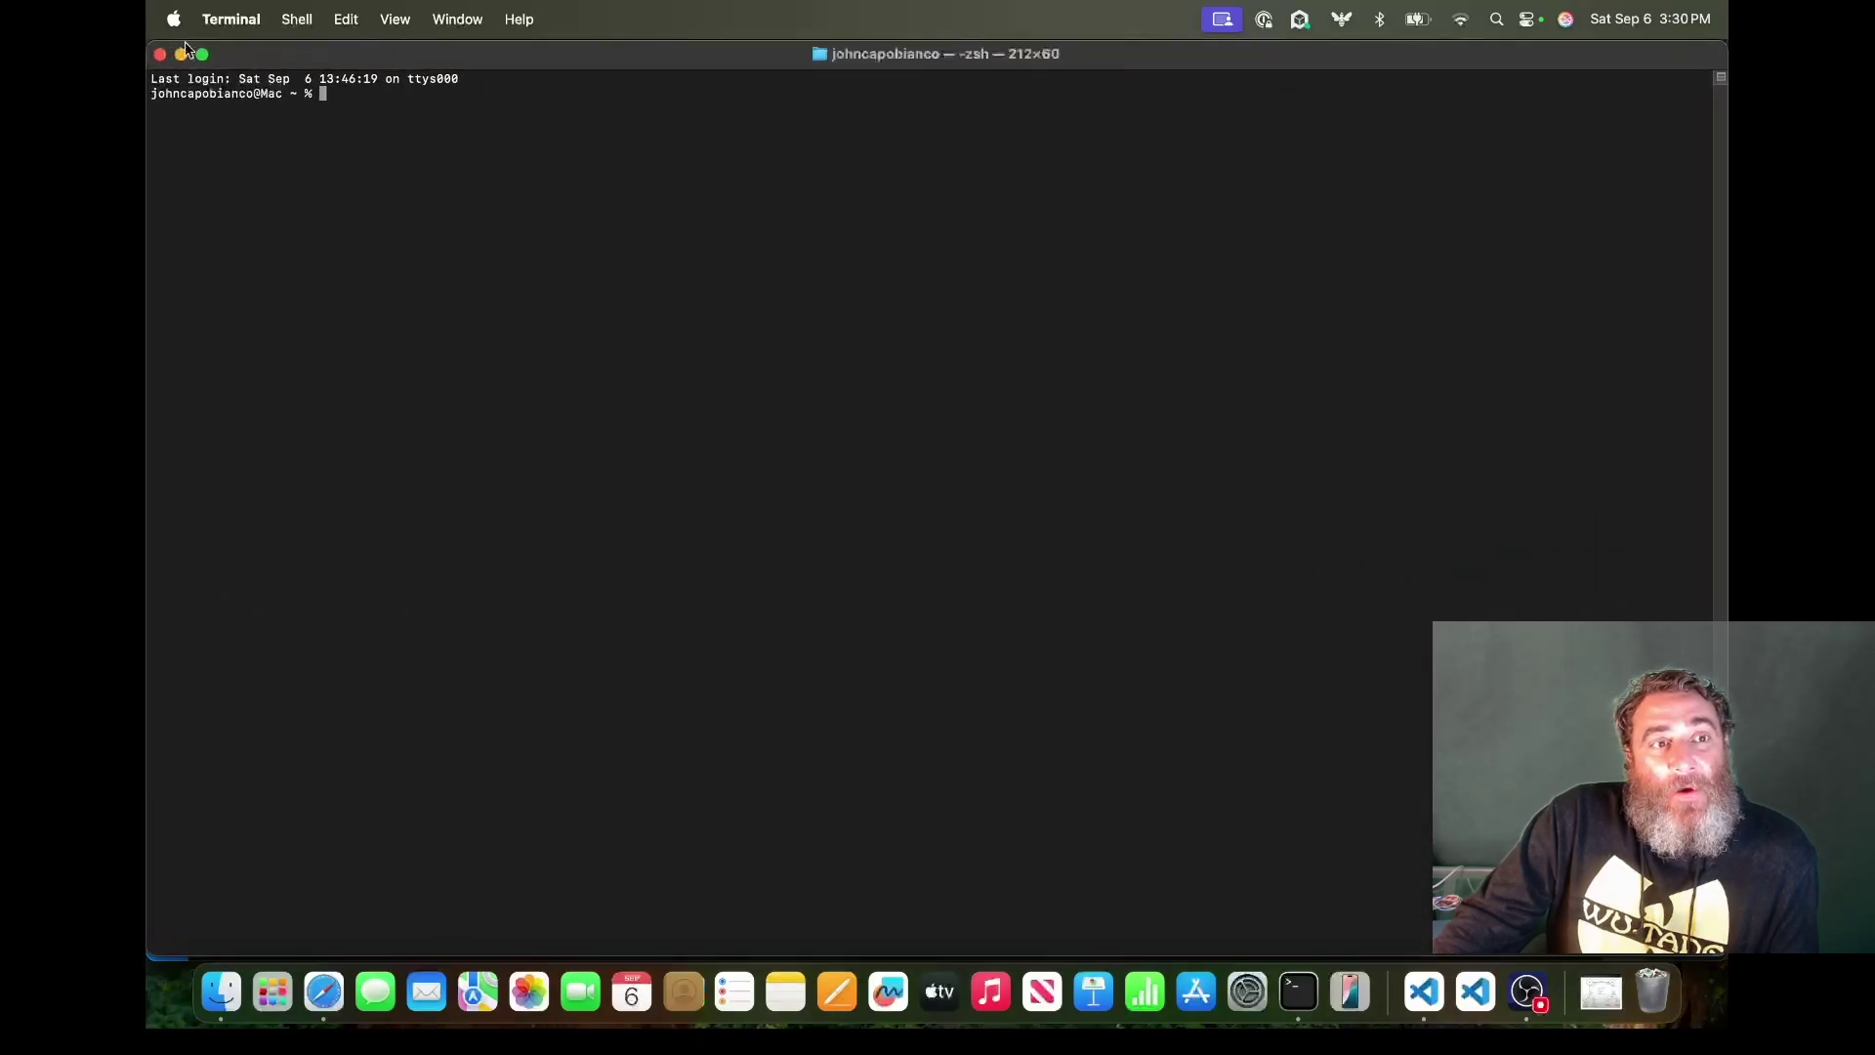
pyautogui.click(201, 54)
pyautogui.write('cd ASL')
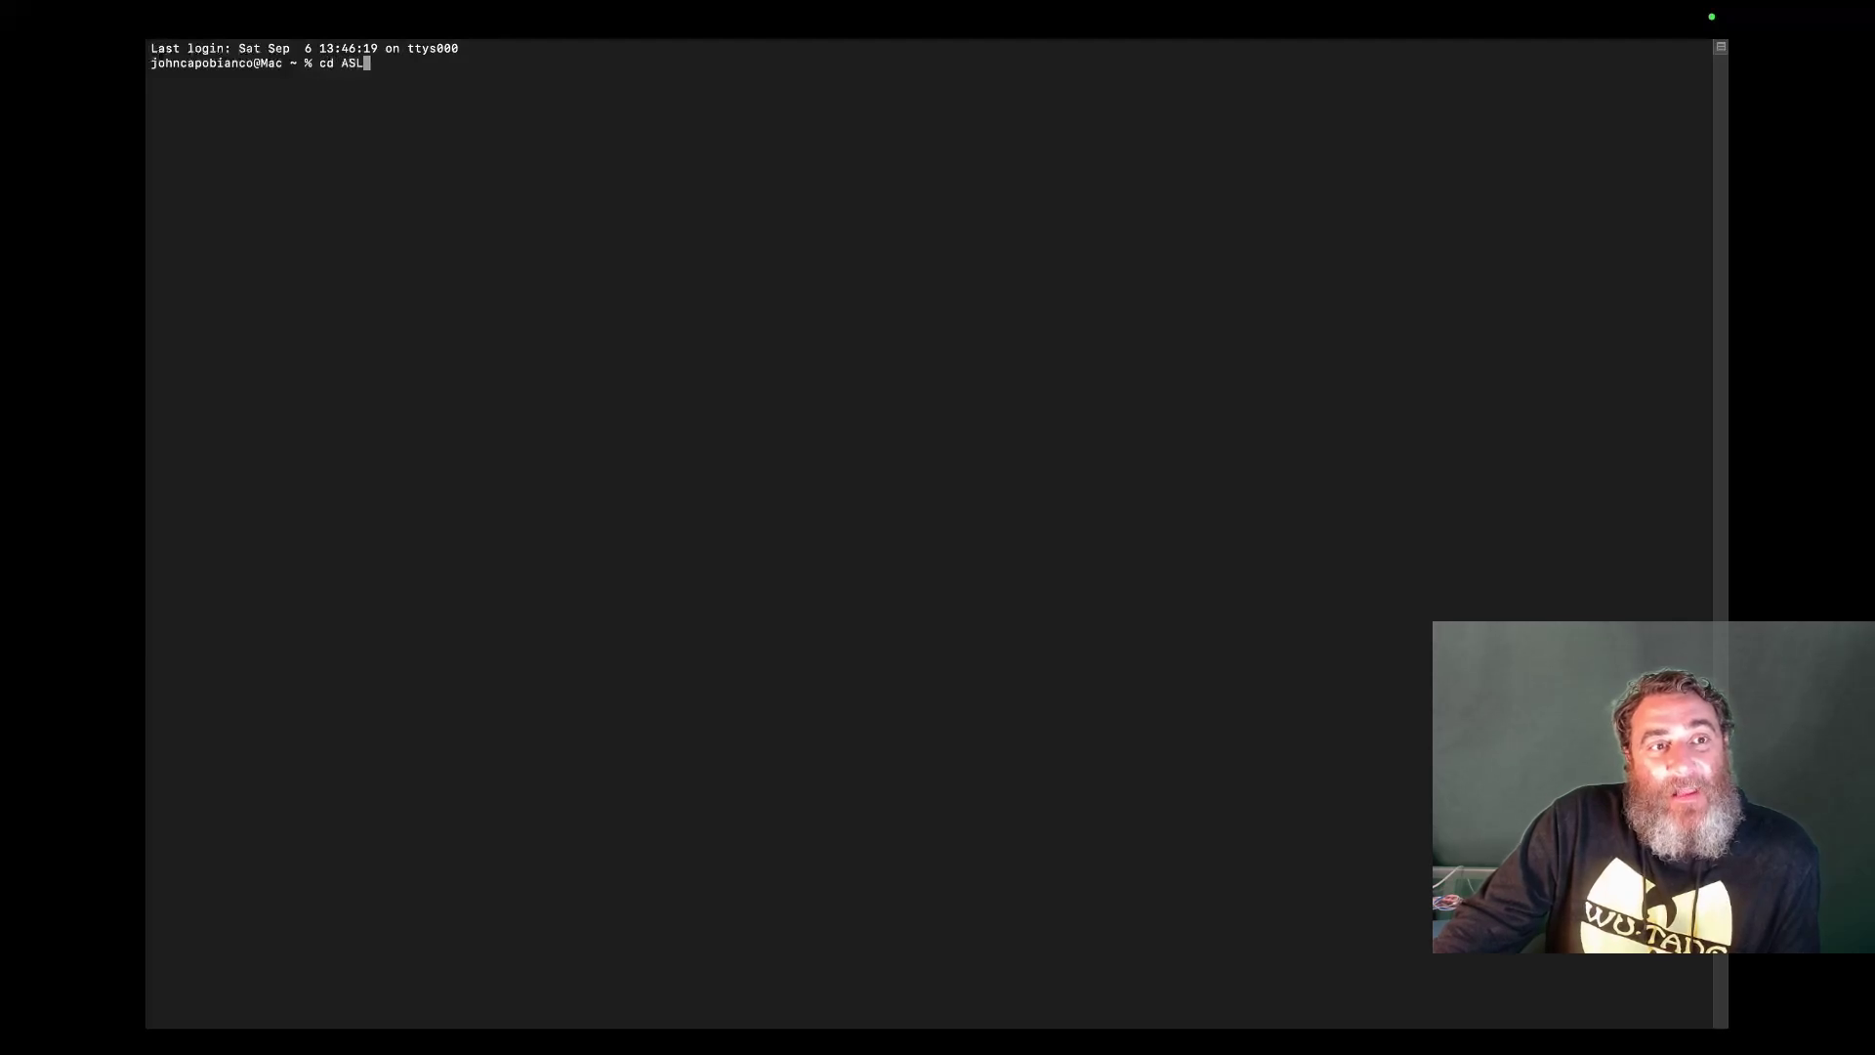
pyautogui.press('Return')
pyautogui.write('gemini -y')
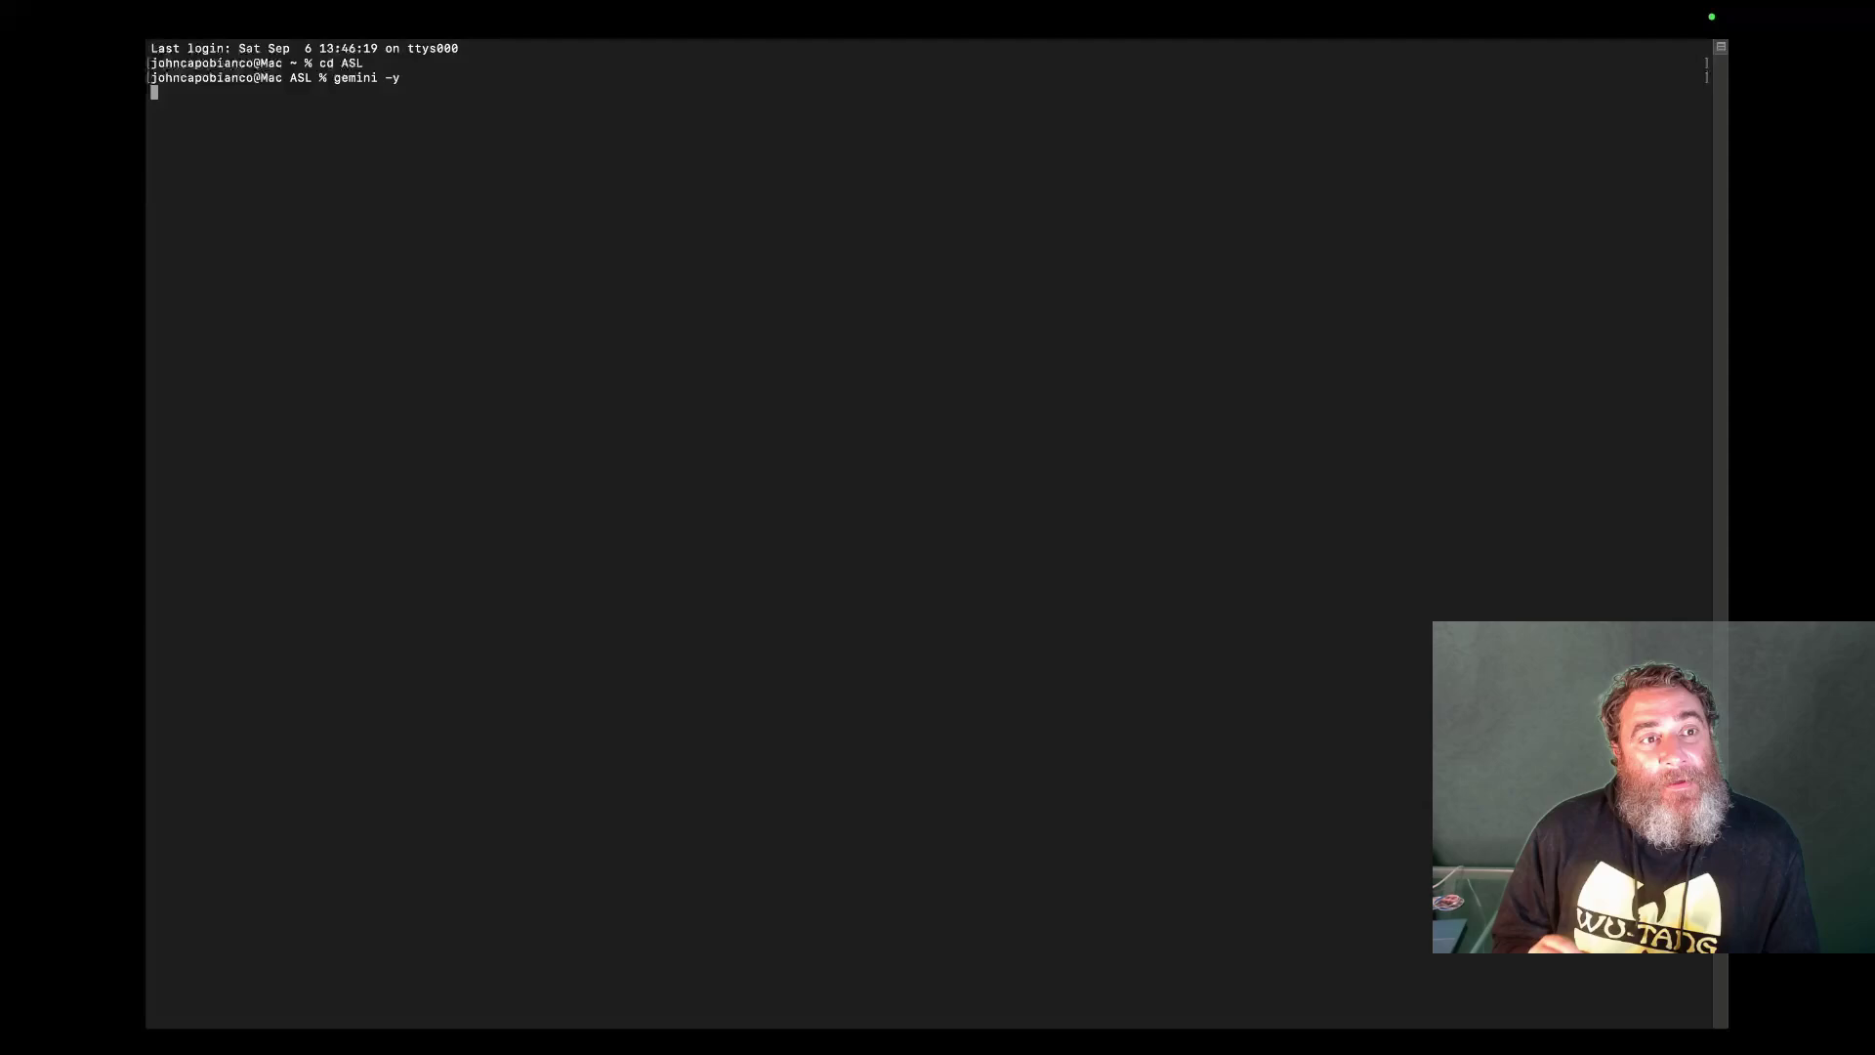
pyautogui.write('/')
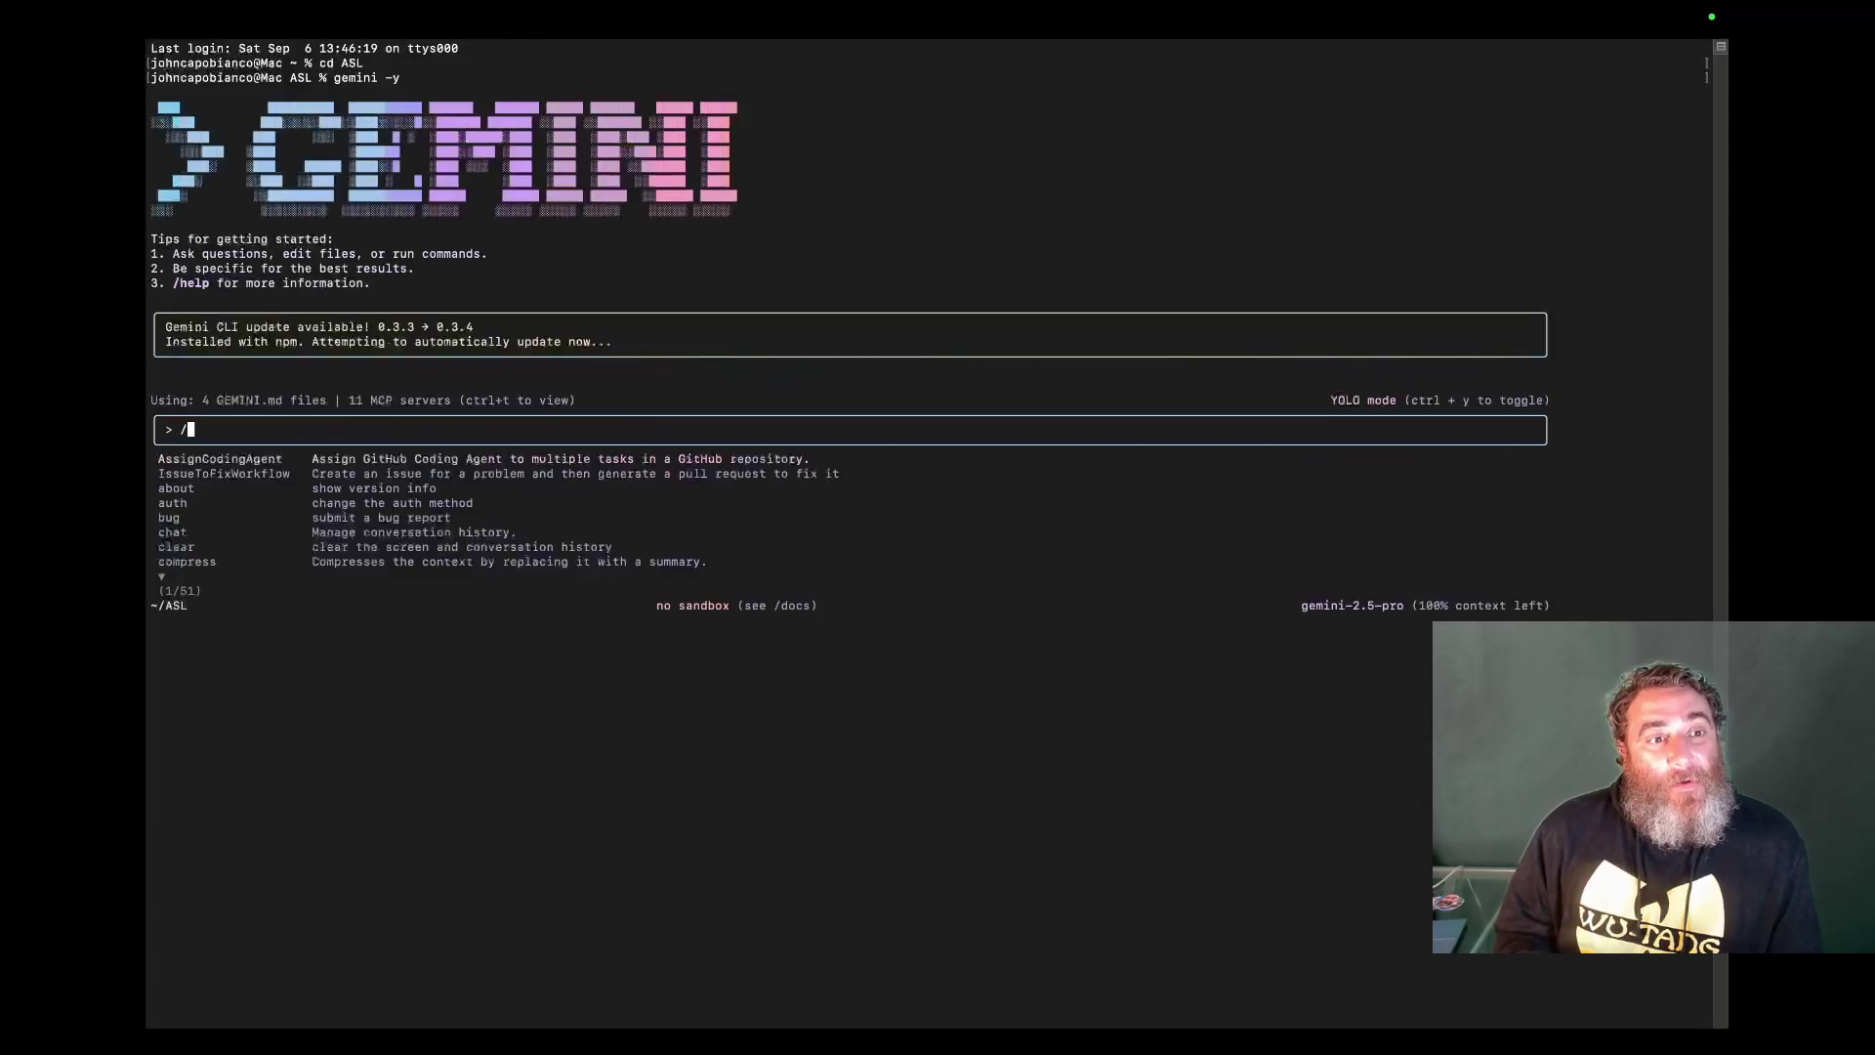
# Run /mcp and highlight the listen, talk and vision server listings
pyautogui.press('BackSpace')
pyautogui.write('/m')
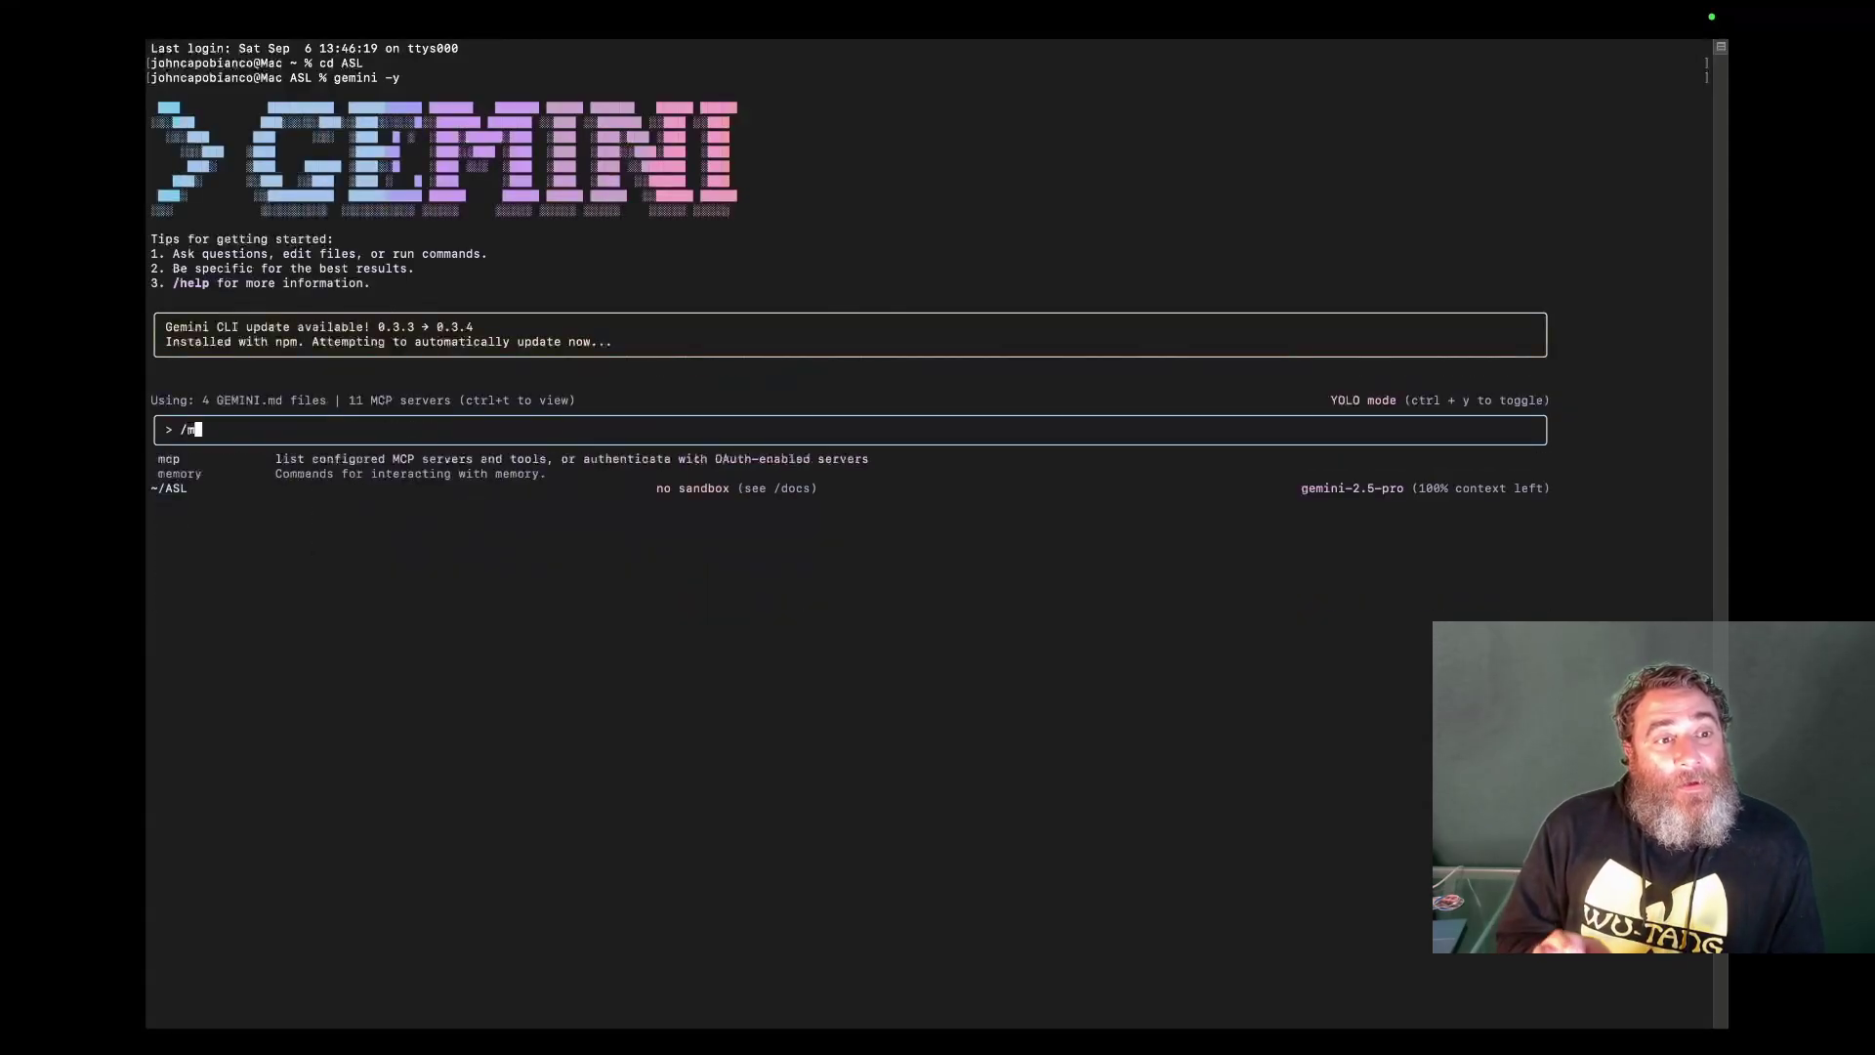
pyautogui.write('cp')
pyautogui.press('Return')
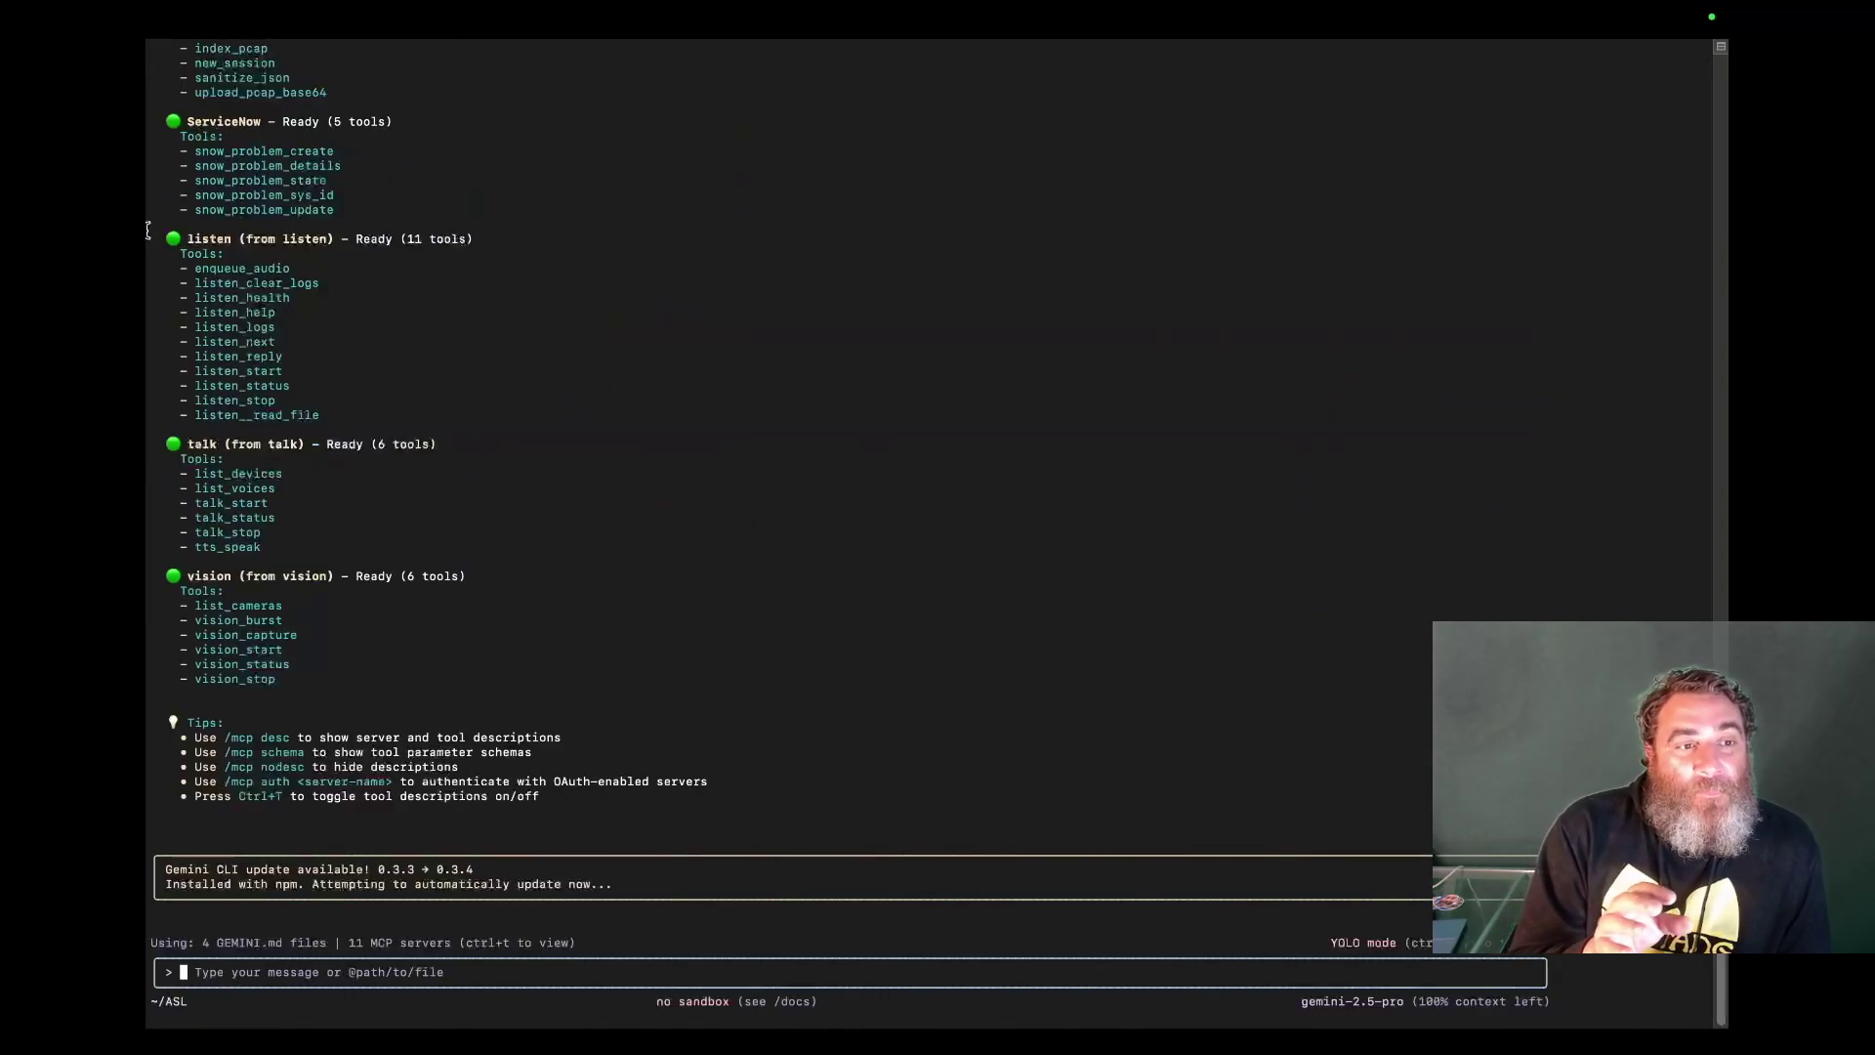
pyautogui.moveTo(189, 230)
pyautogui.mouseDown()
pyautogui.moveTo(295, 729)
pyautogui.moveTo(343, 692)
pyautogui.mouseUp()
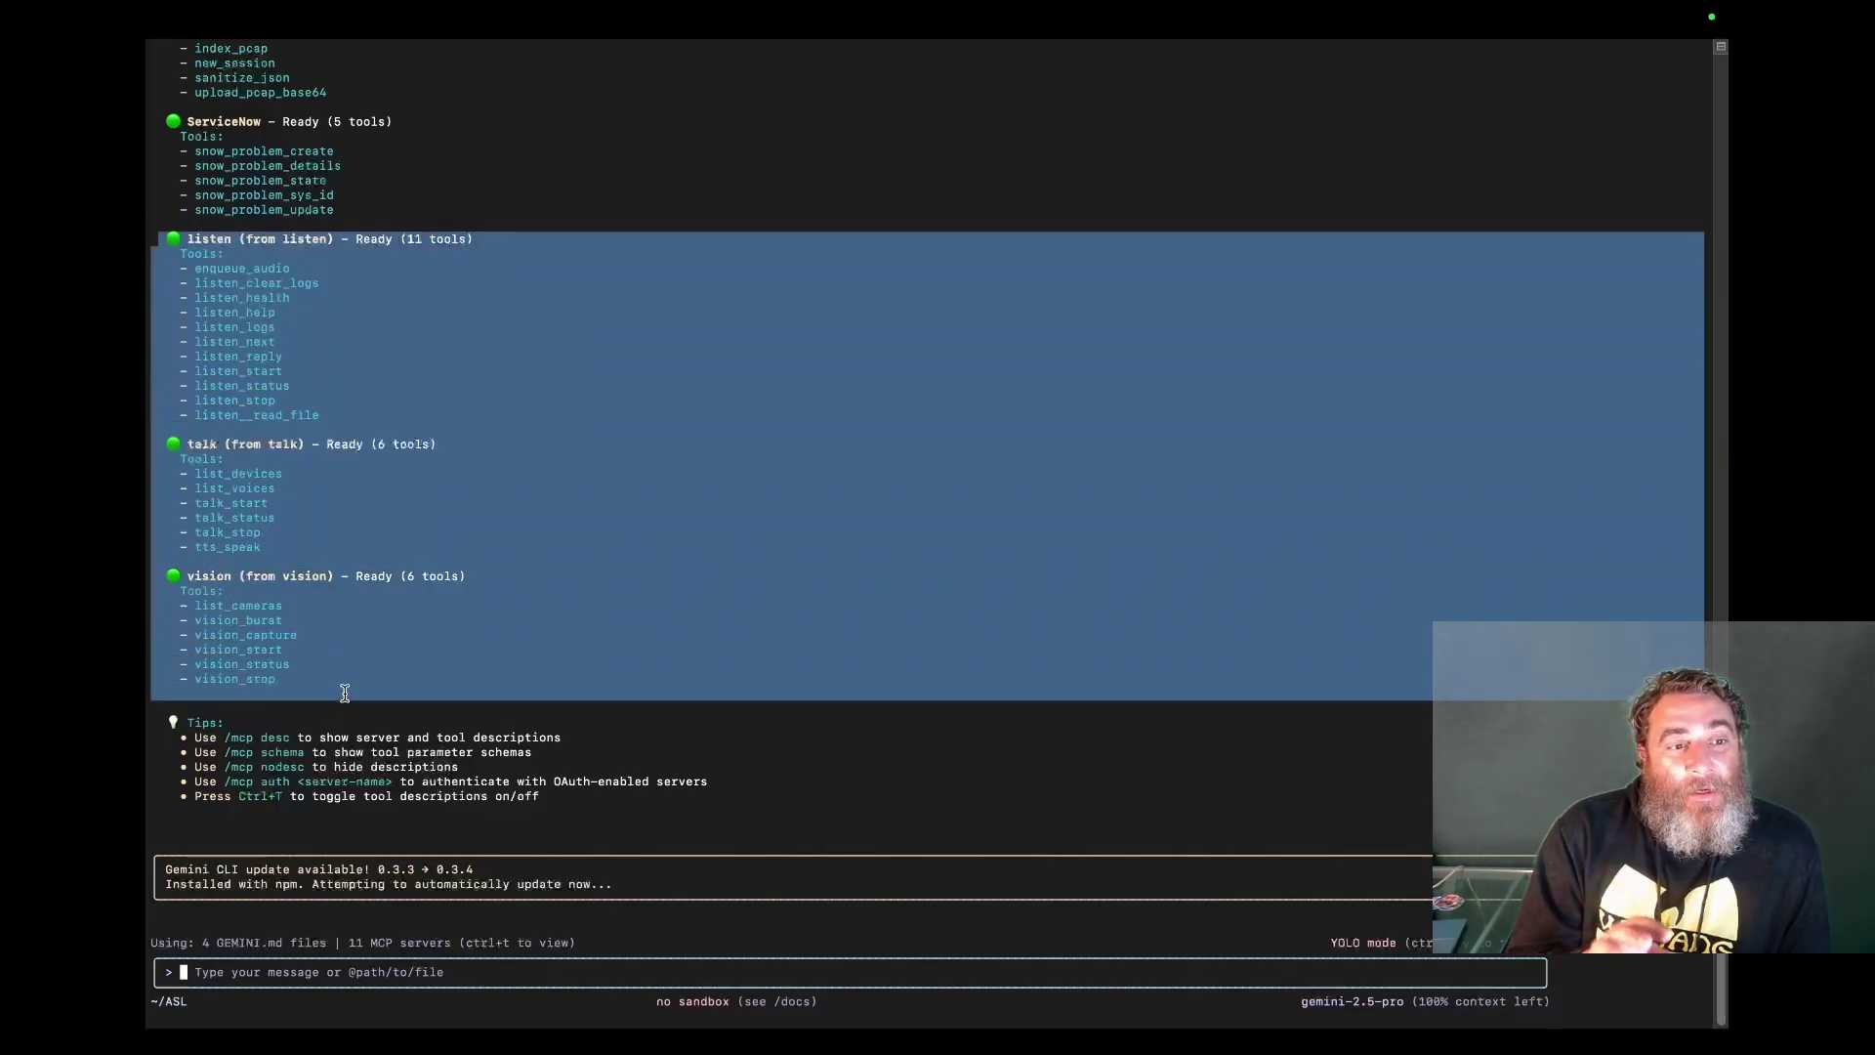
pyautogui.click(491, 239)
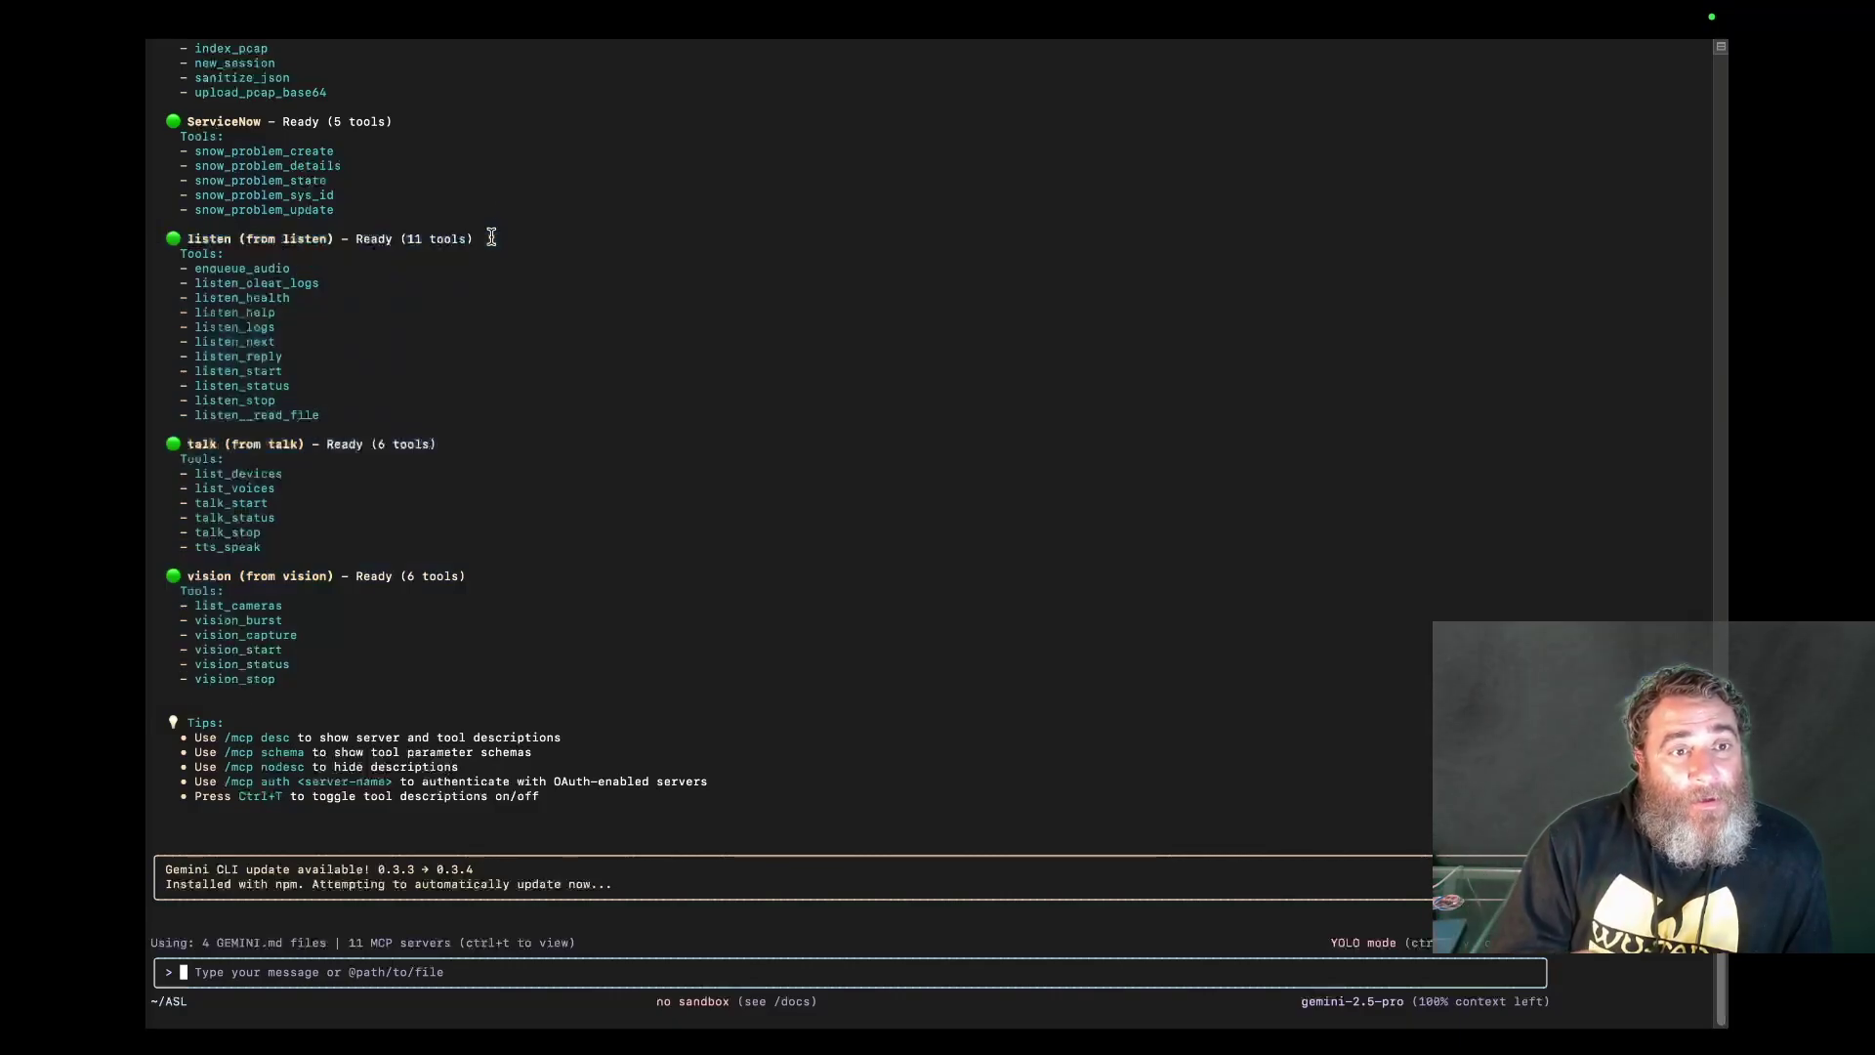
pyautogui.moveTo(490, 238); pyautogui.dragTo(184, 233)
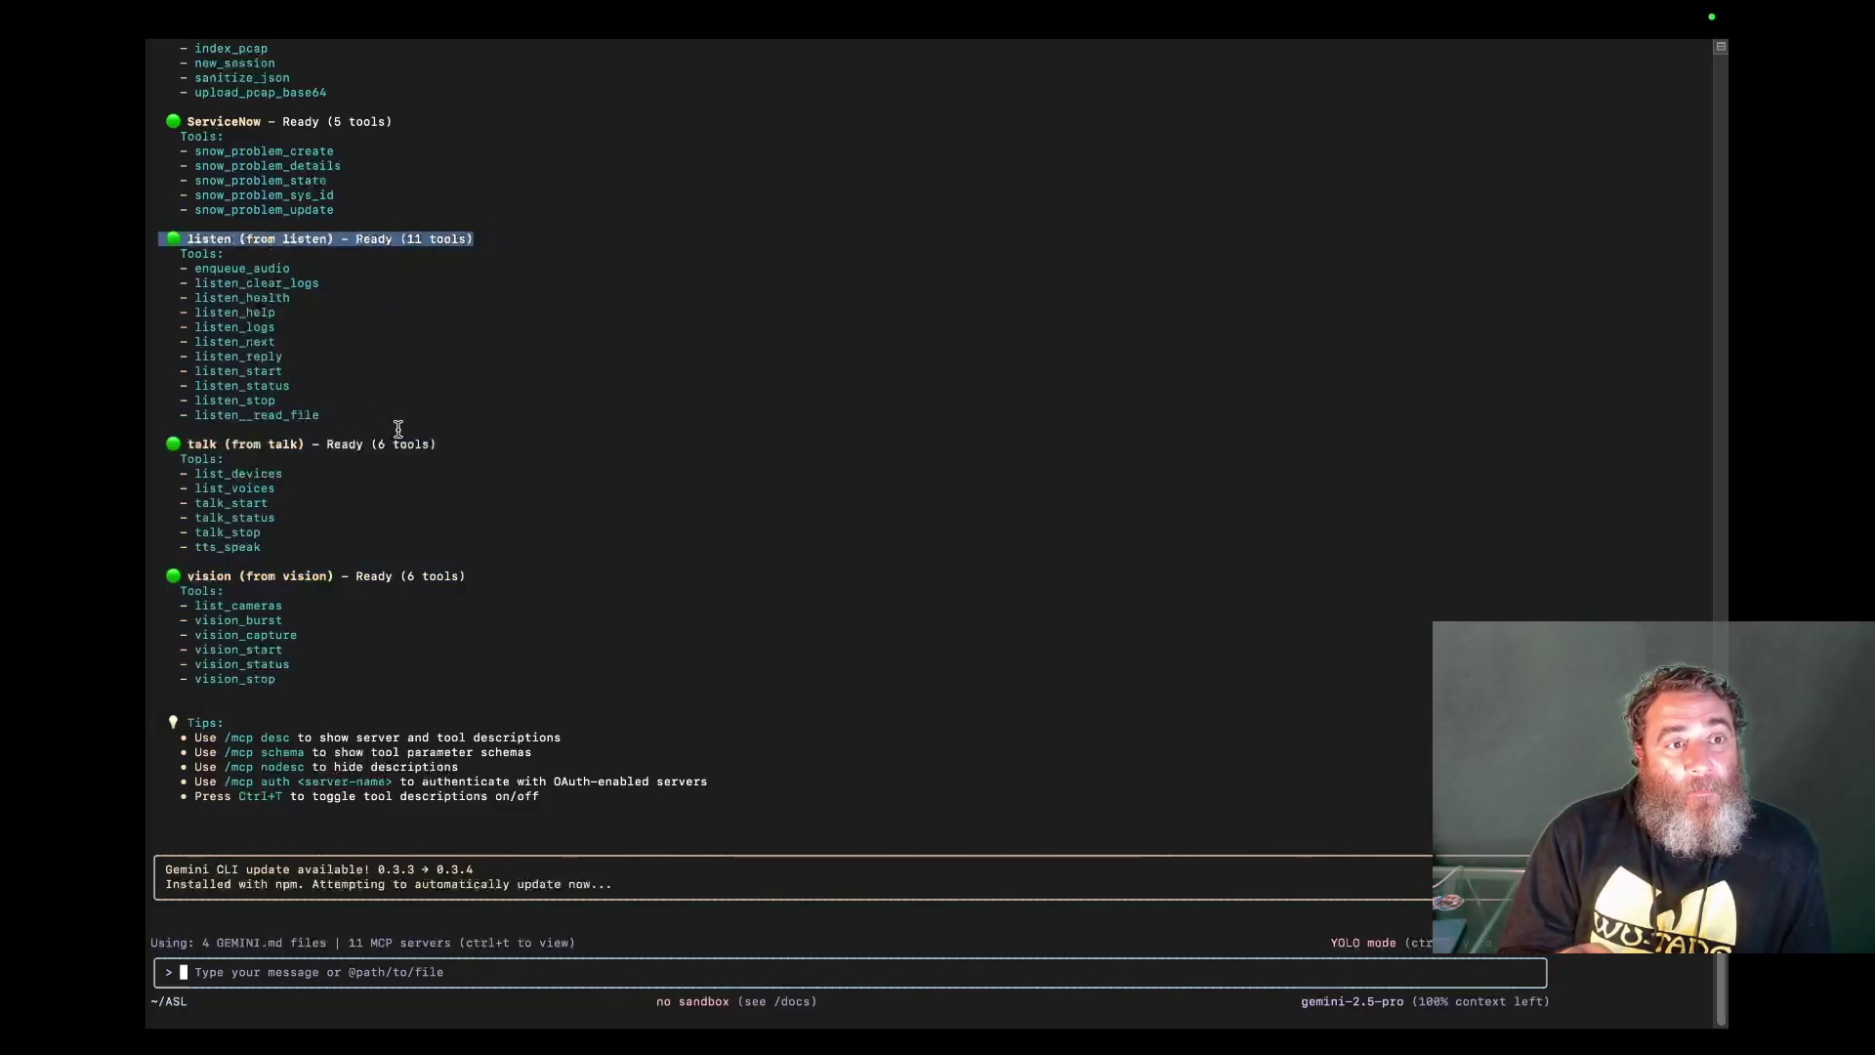
pyautogui.moveTo(441, 443); pyautogui.dragTo(149, 444)
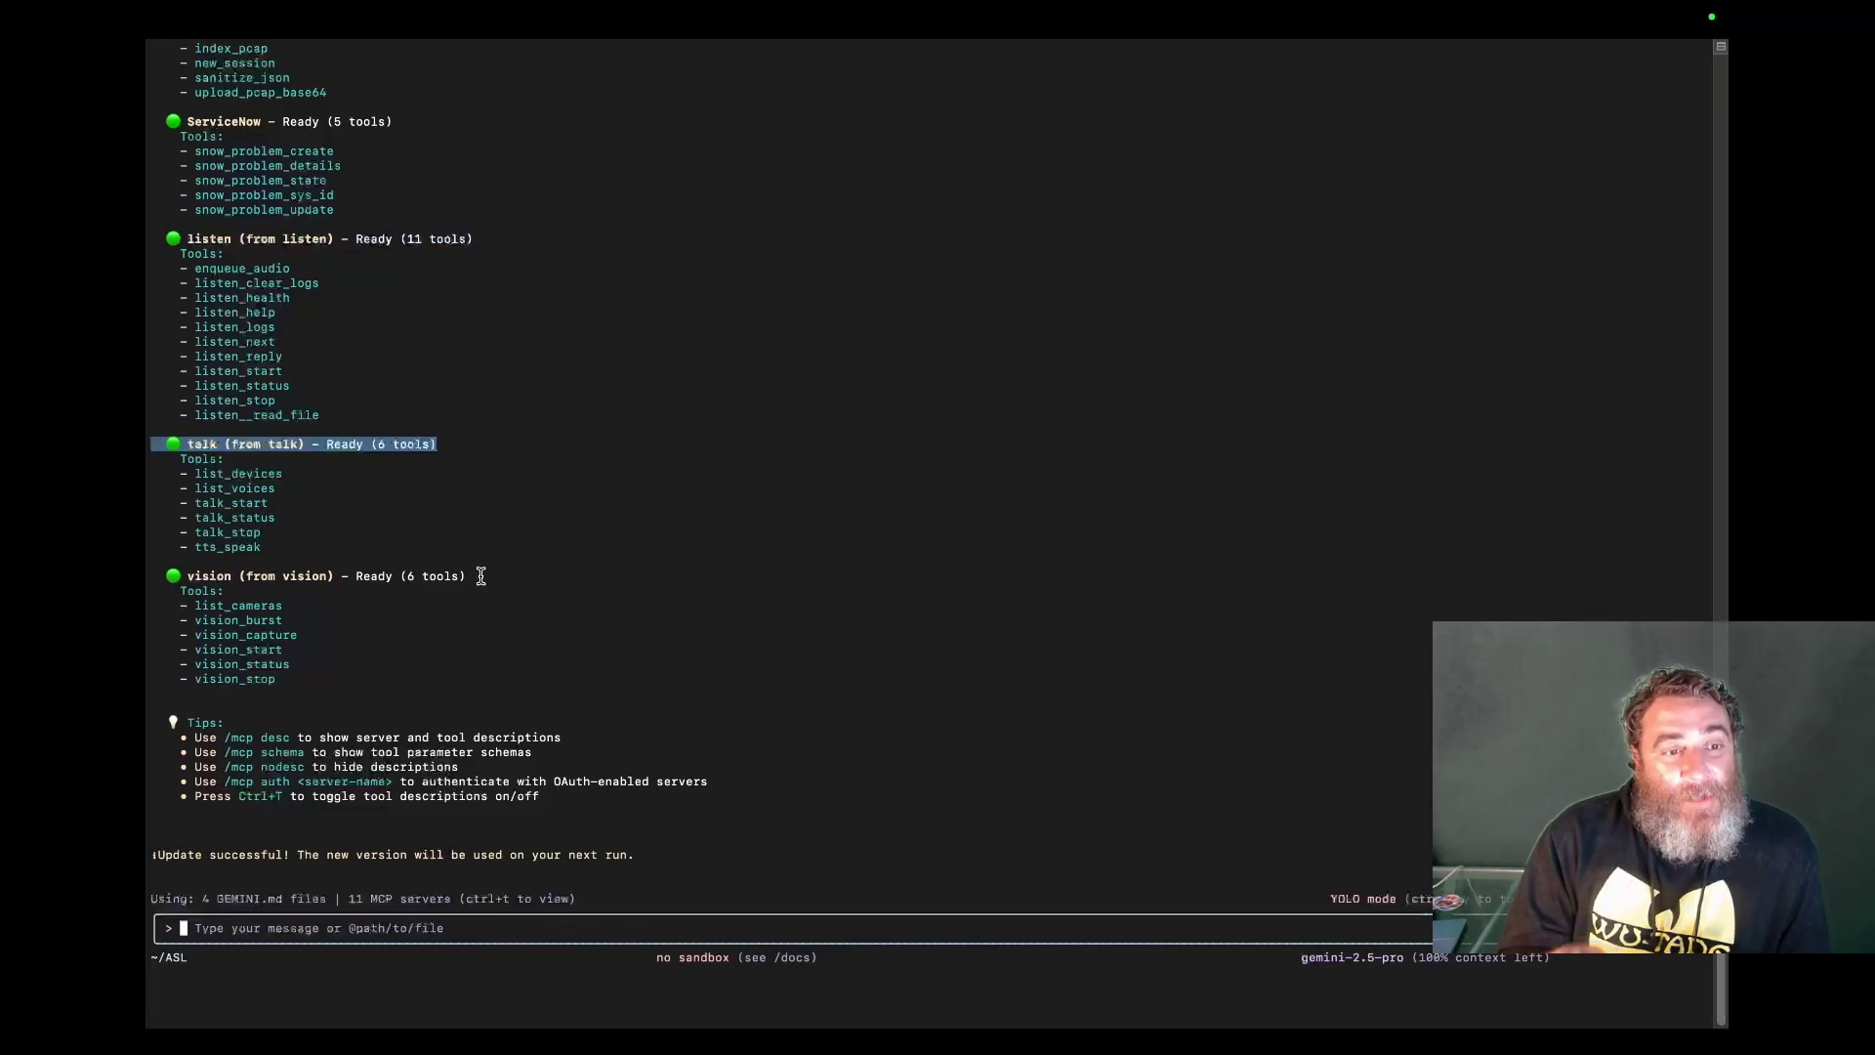
pyautogui.moveTo(482, 576); pyautogui.dragTo(149, 576)
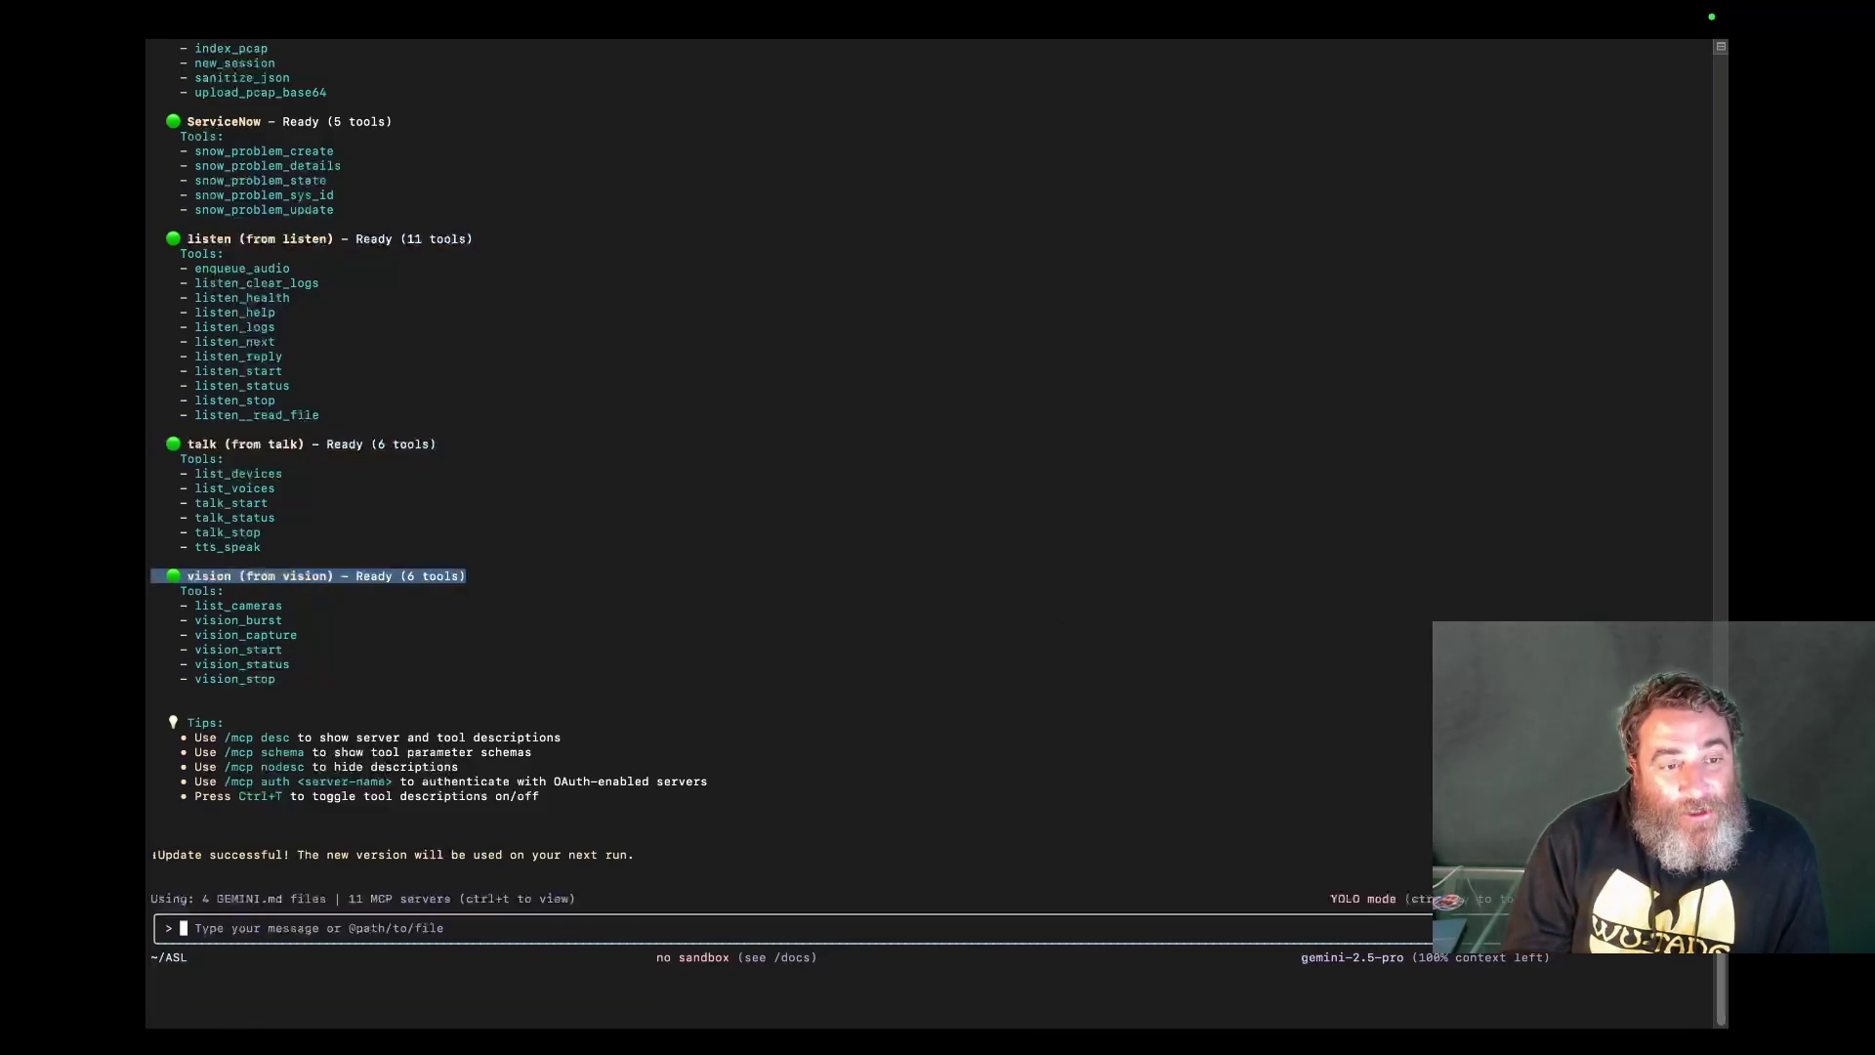
pyautogui.scroll(1, 1708, 658)
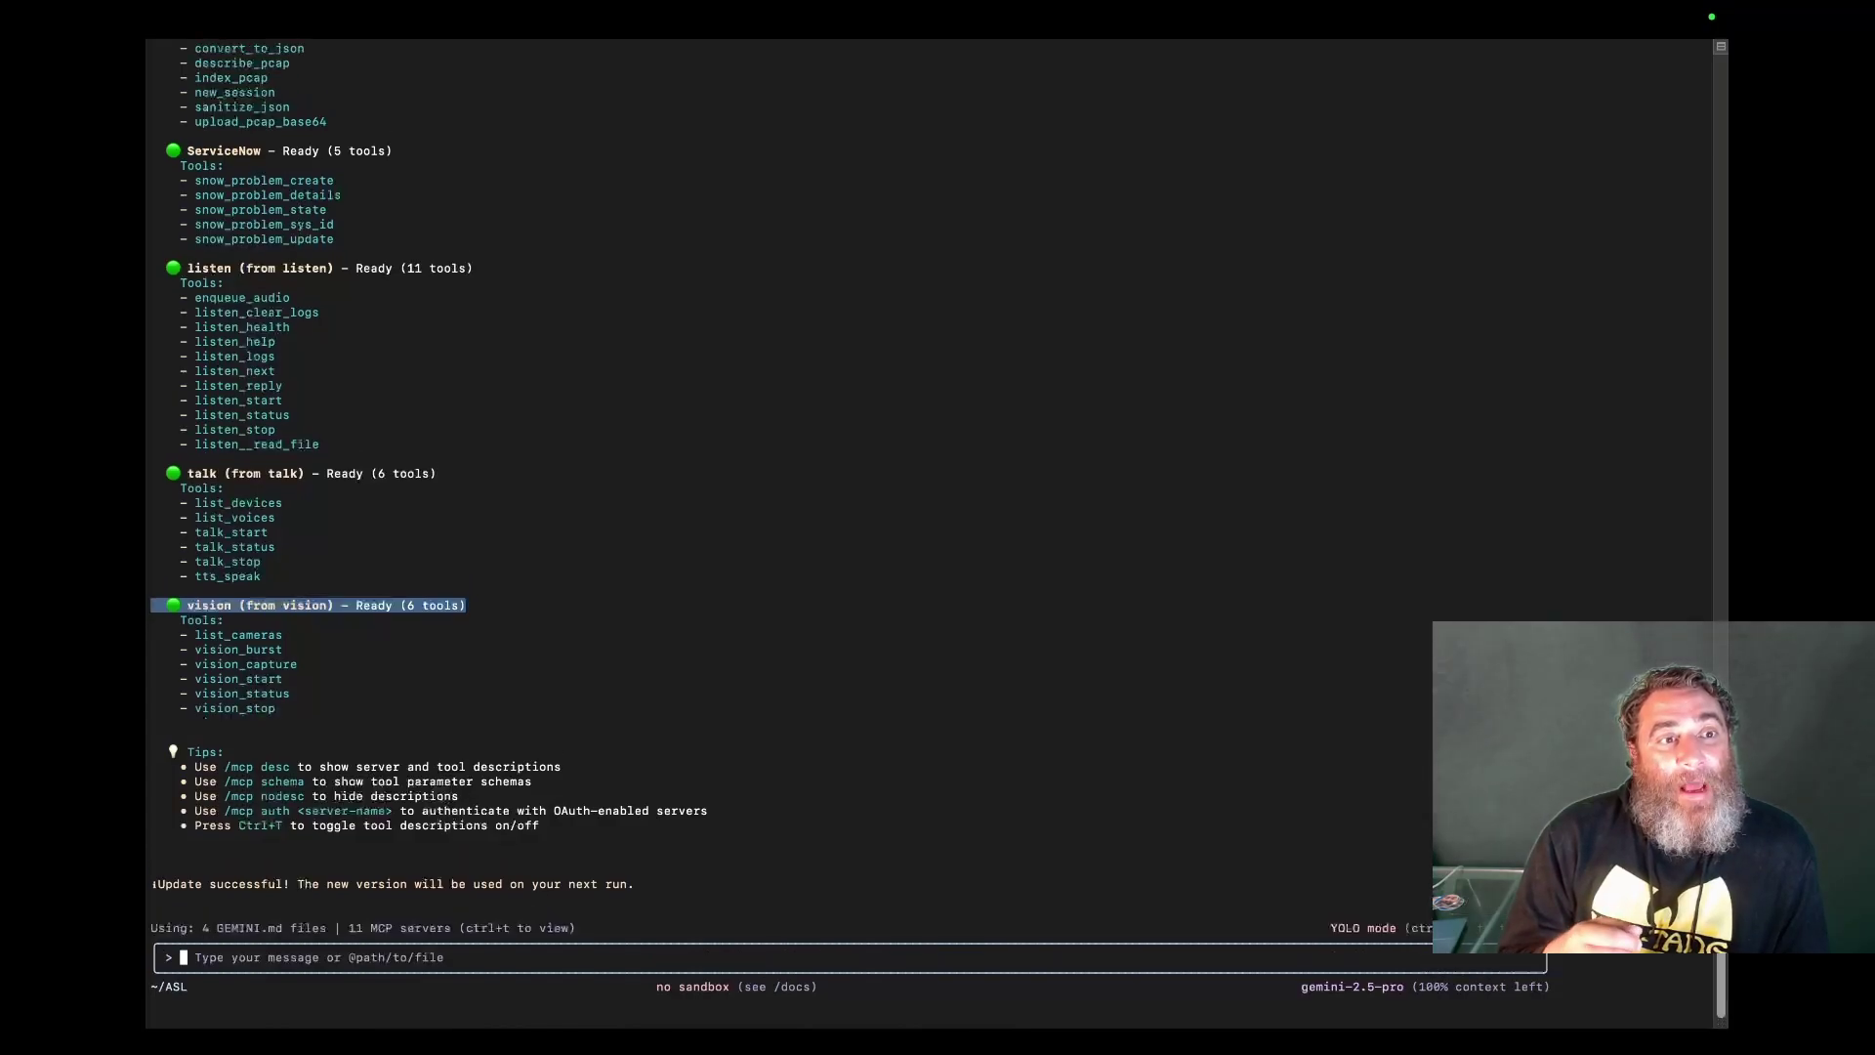
pyautogui.scroll(5, 1709, 658)
pyautogui.scroll(5, 1708, 657)
pyautogui.scroll(1, 1709, 658)
pyautogui.scroll(1, 1709, 658)
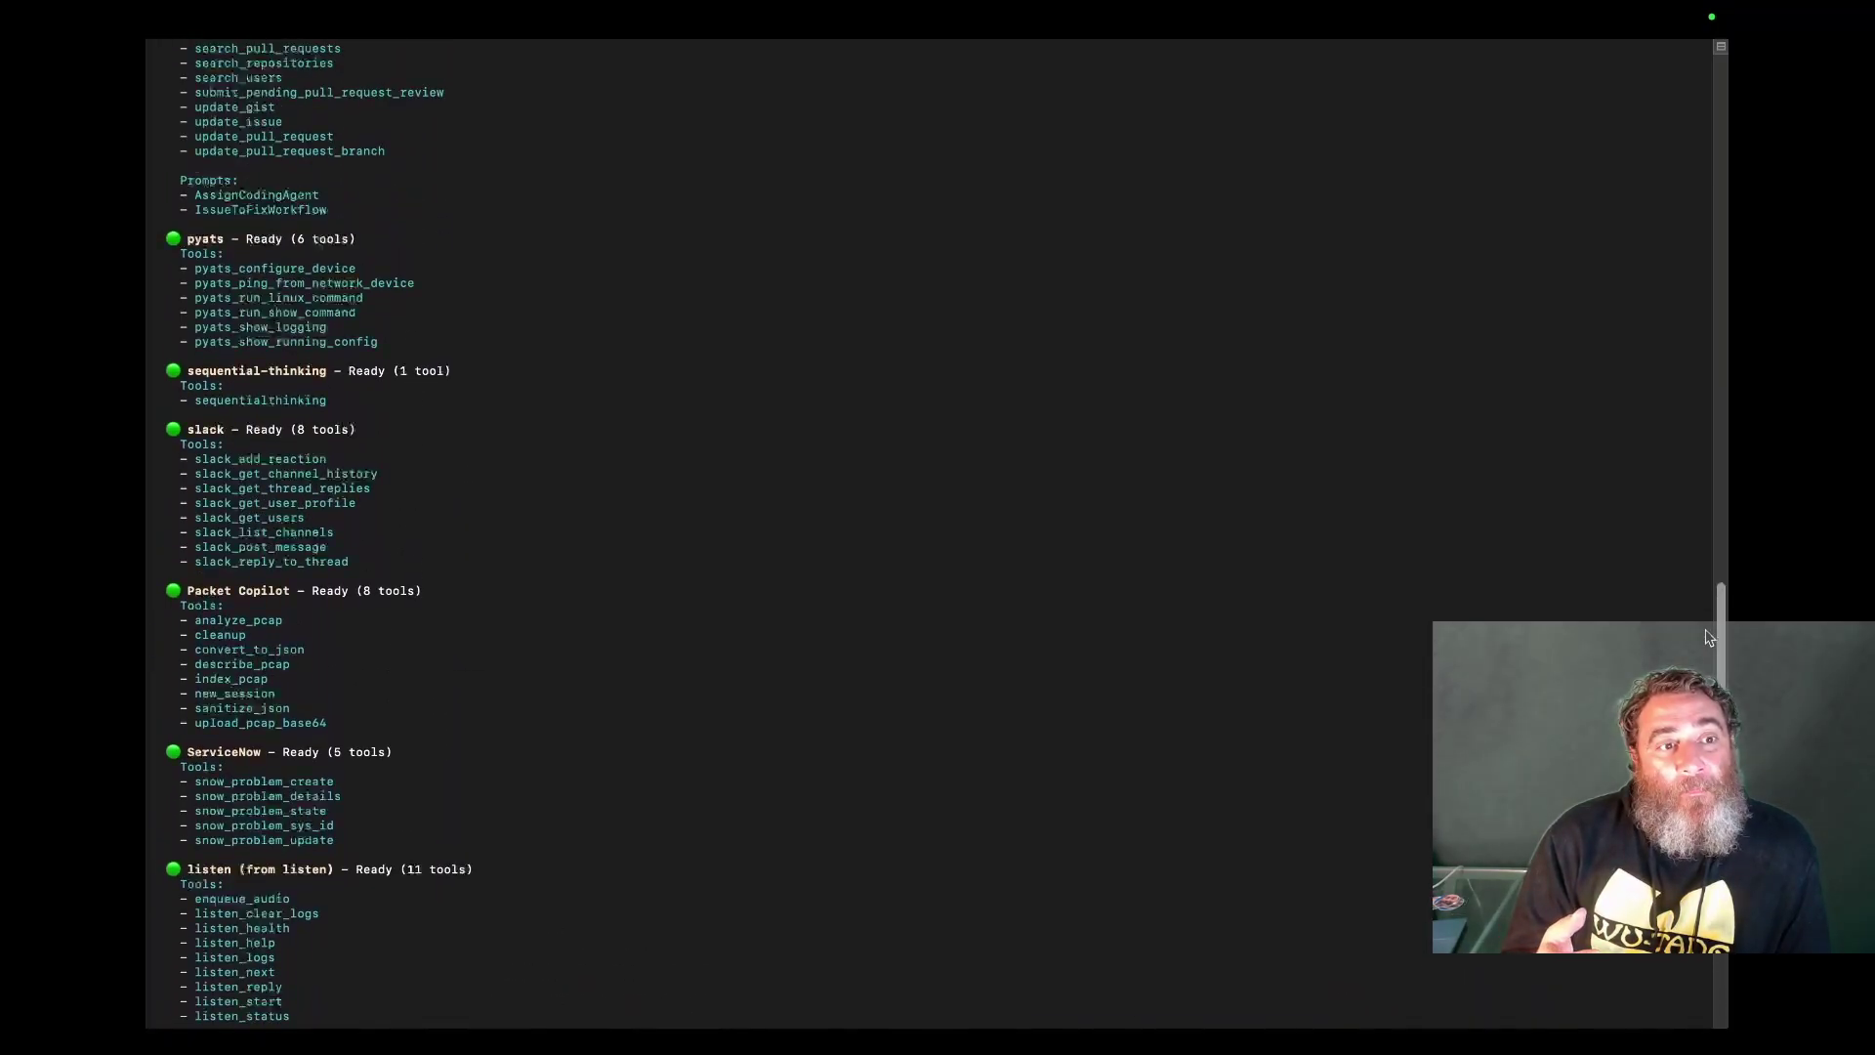
pyautogui.scroll(1, 1708, 658)
pyautogui.scroll(3, 1709, 570)
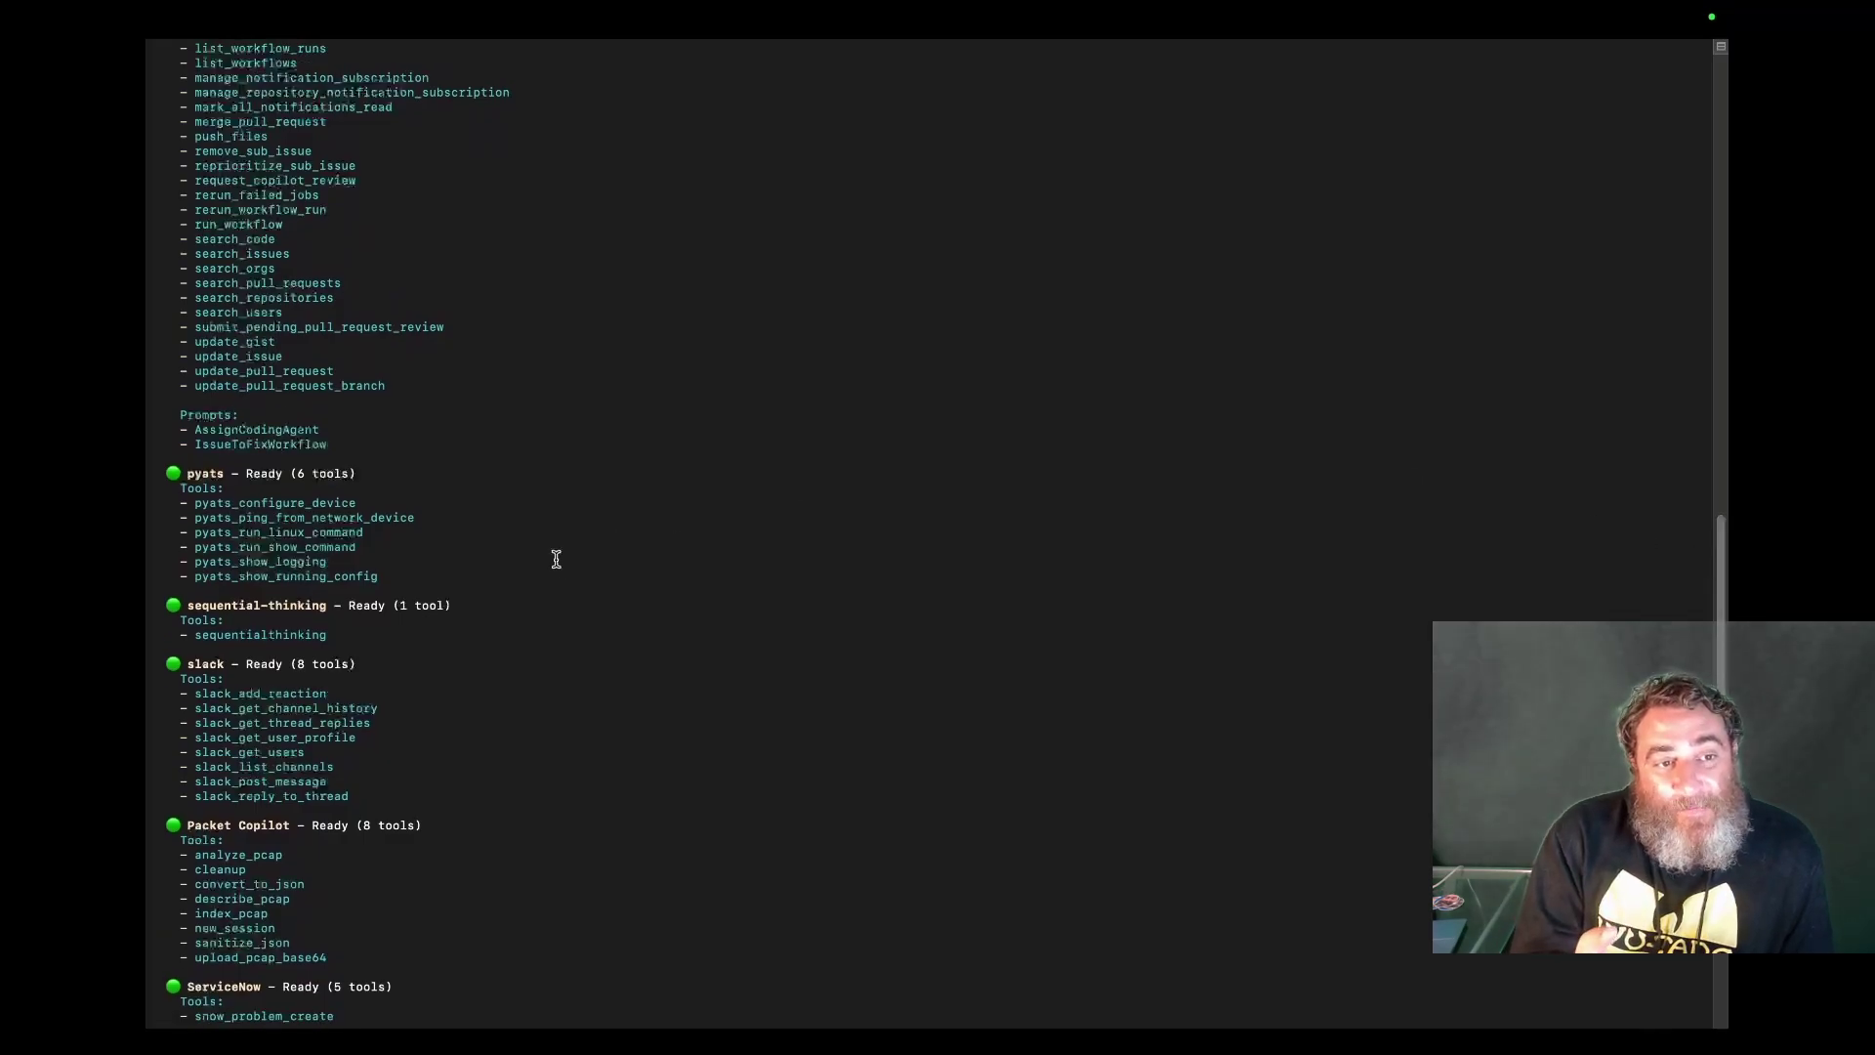
# Highlight the pyats tools, then try the listen, talk and vision command filters and clear the prompt
pyautogui.moveTo(384, 578); pyautogui.dragTo(148, 467)
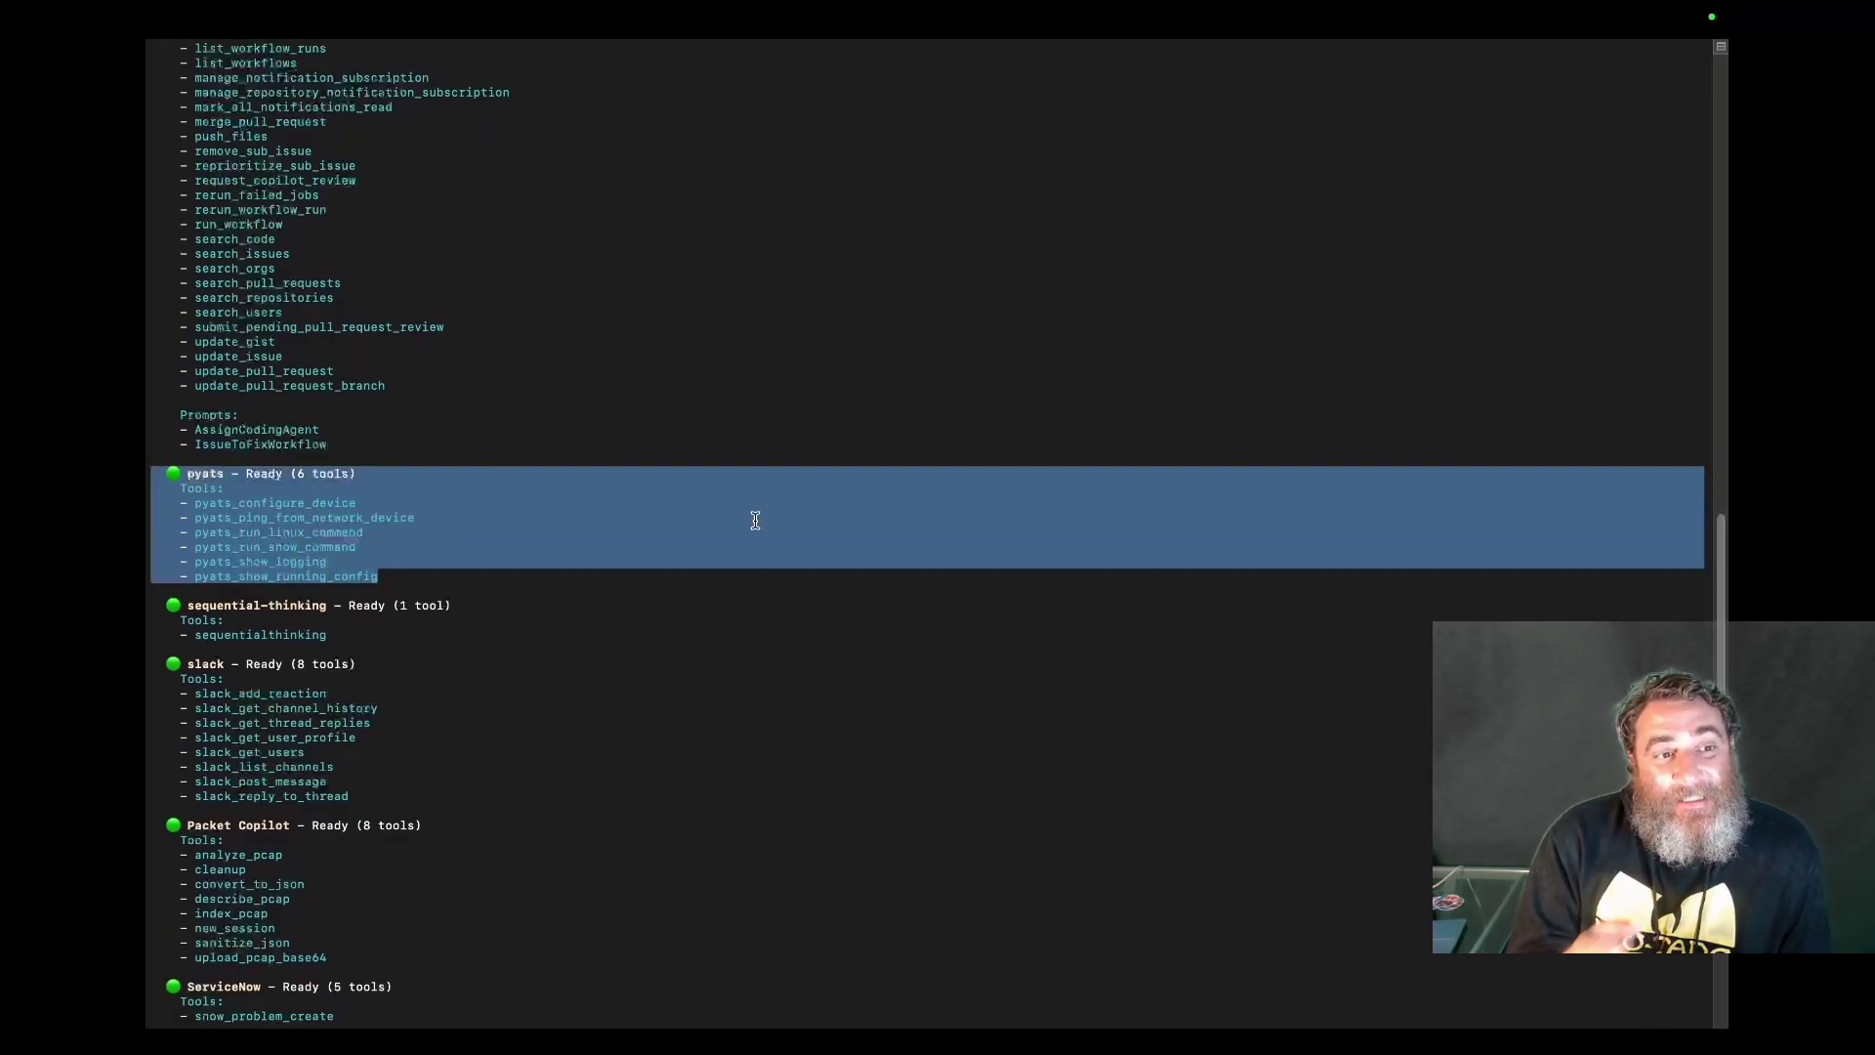
pyautogui.scroll(-3, 1690, 640)
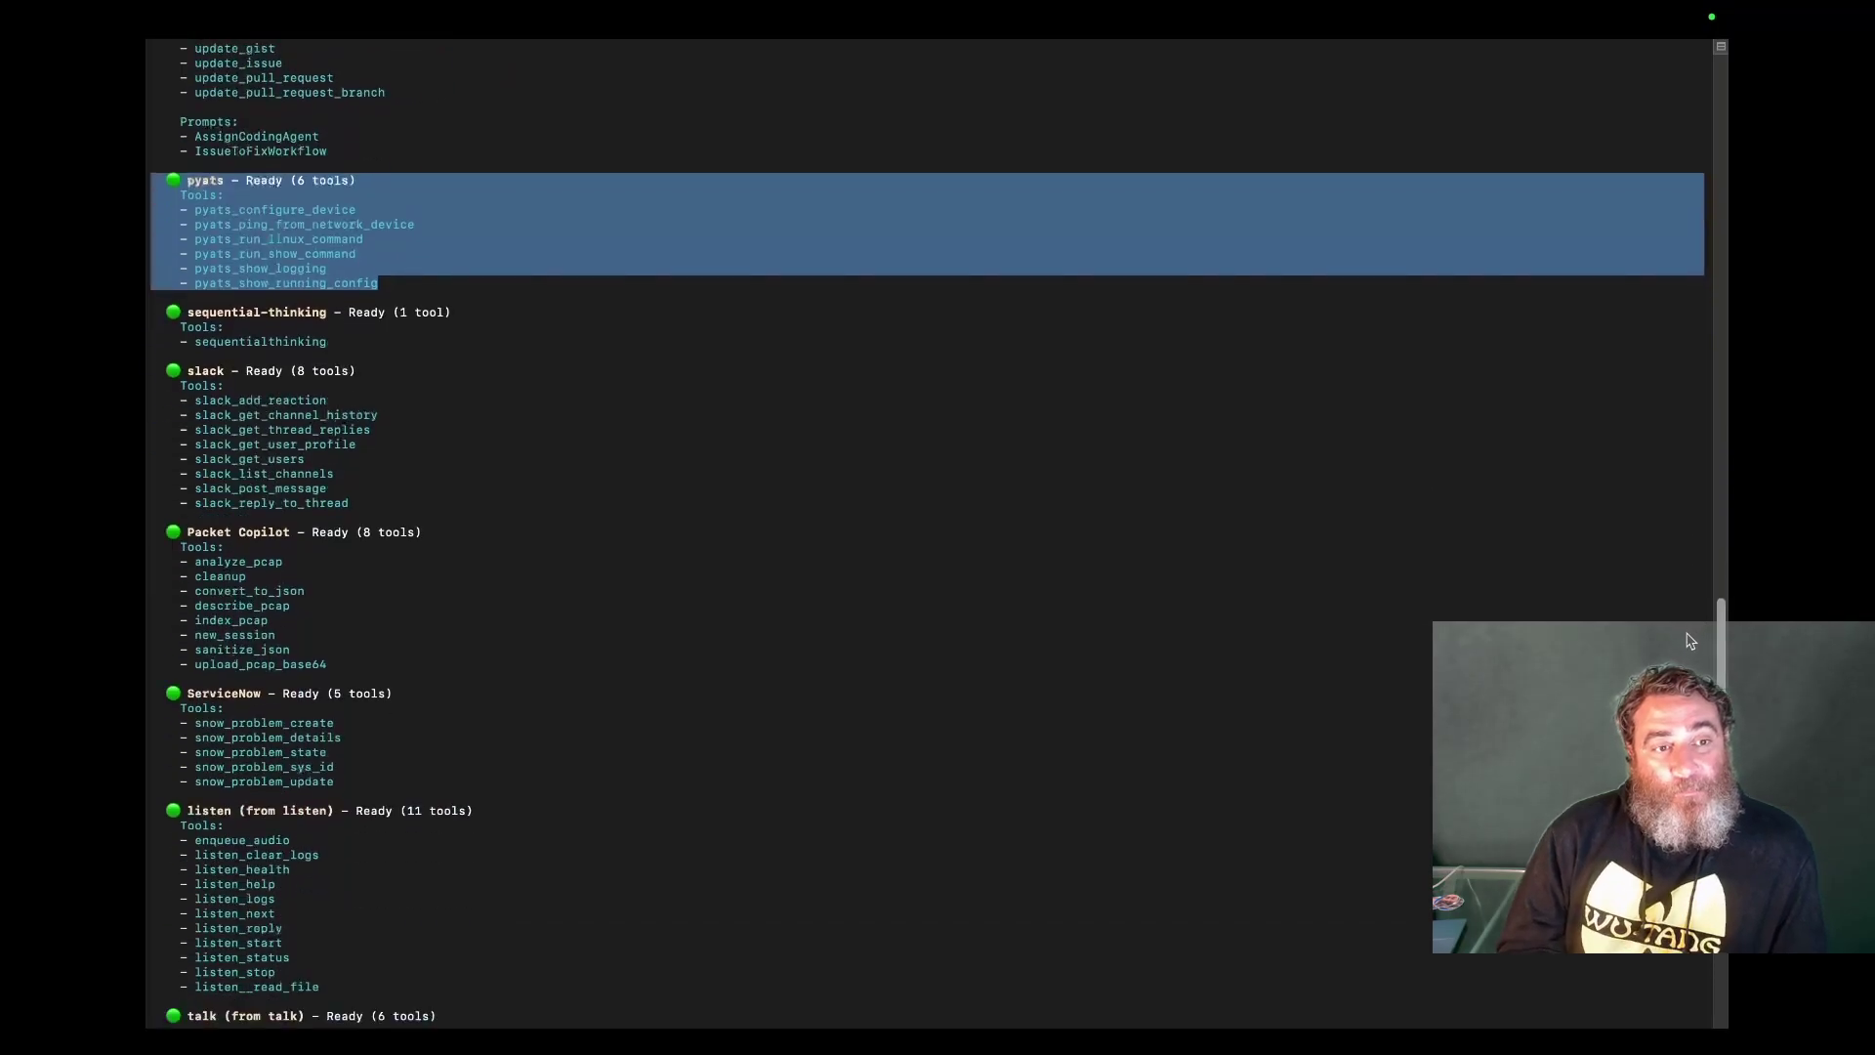
pyautogui.write('/')
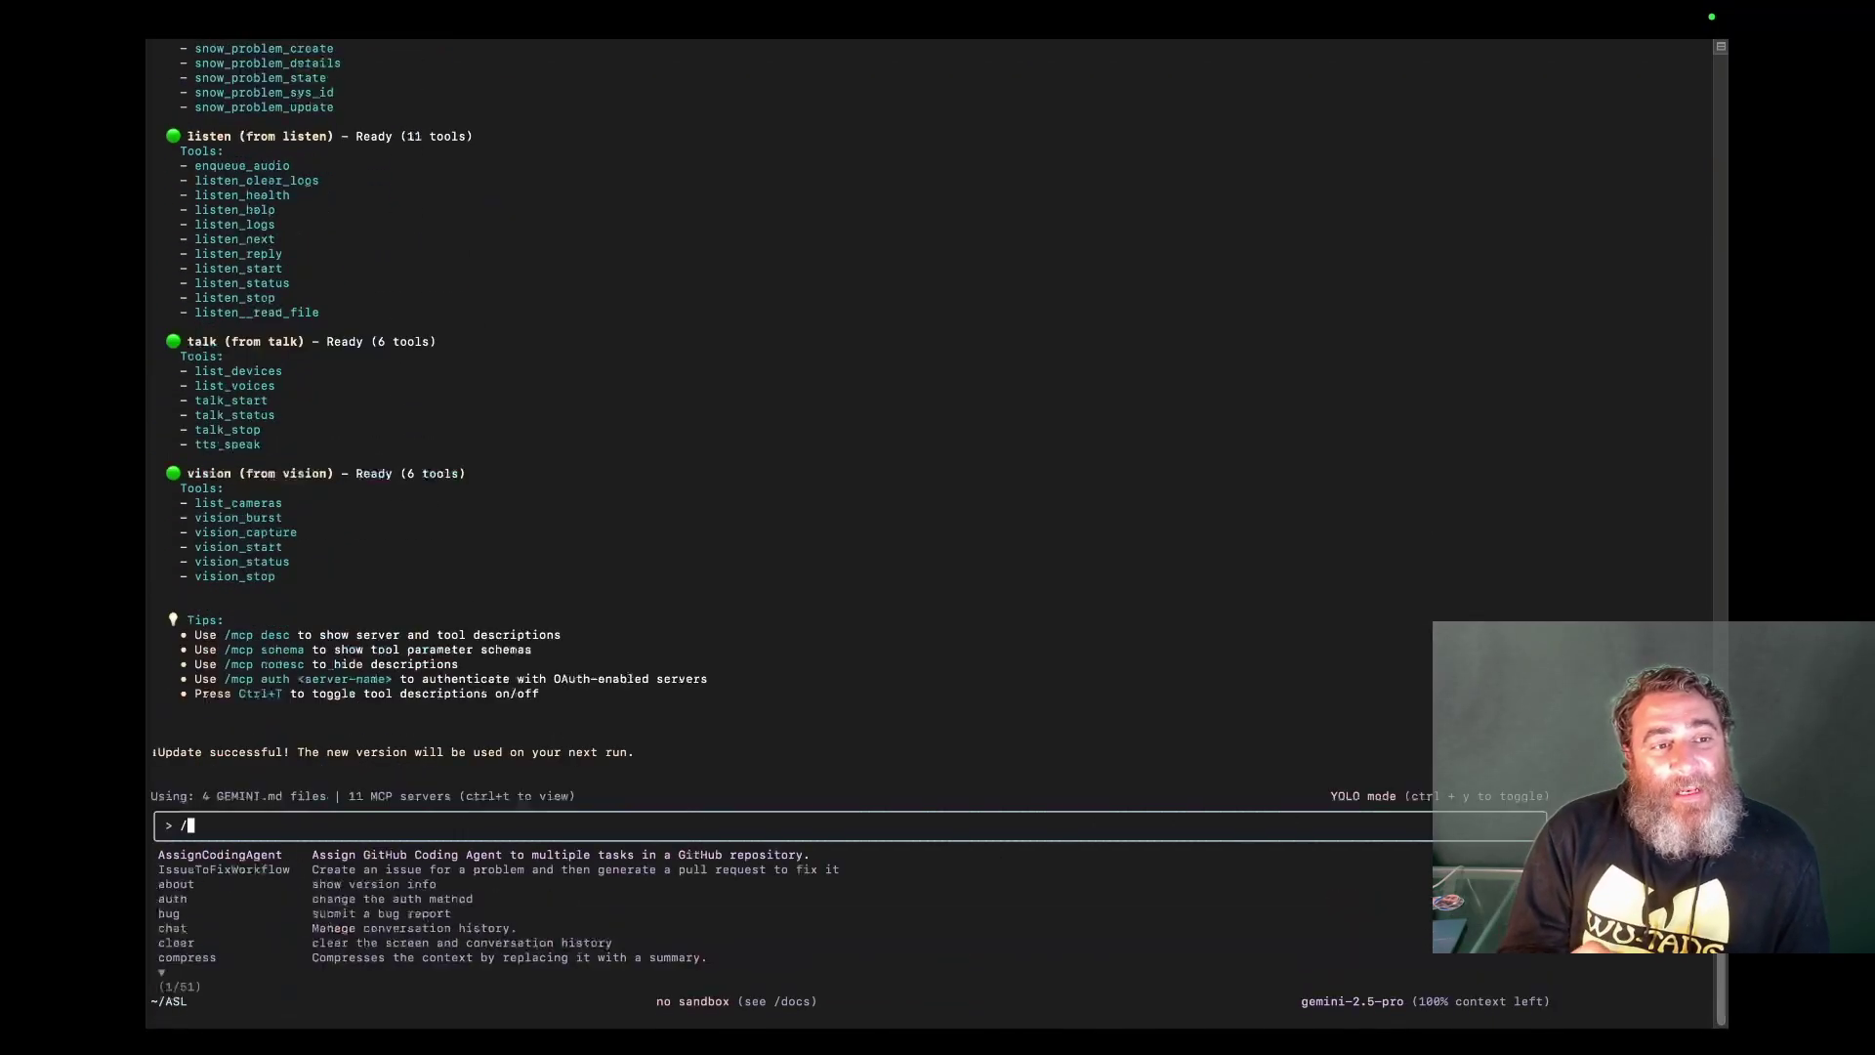
pyautogui.write('lis')
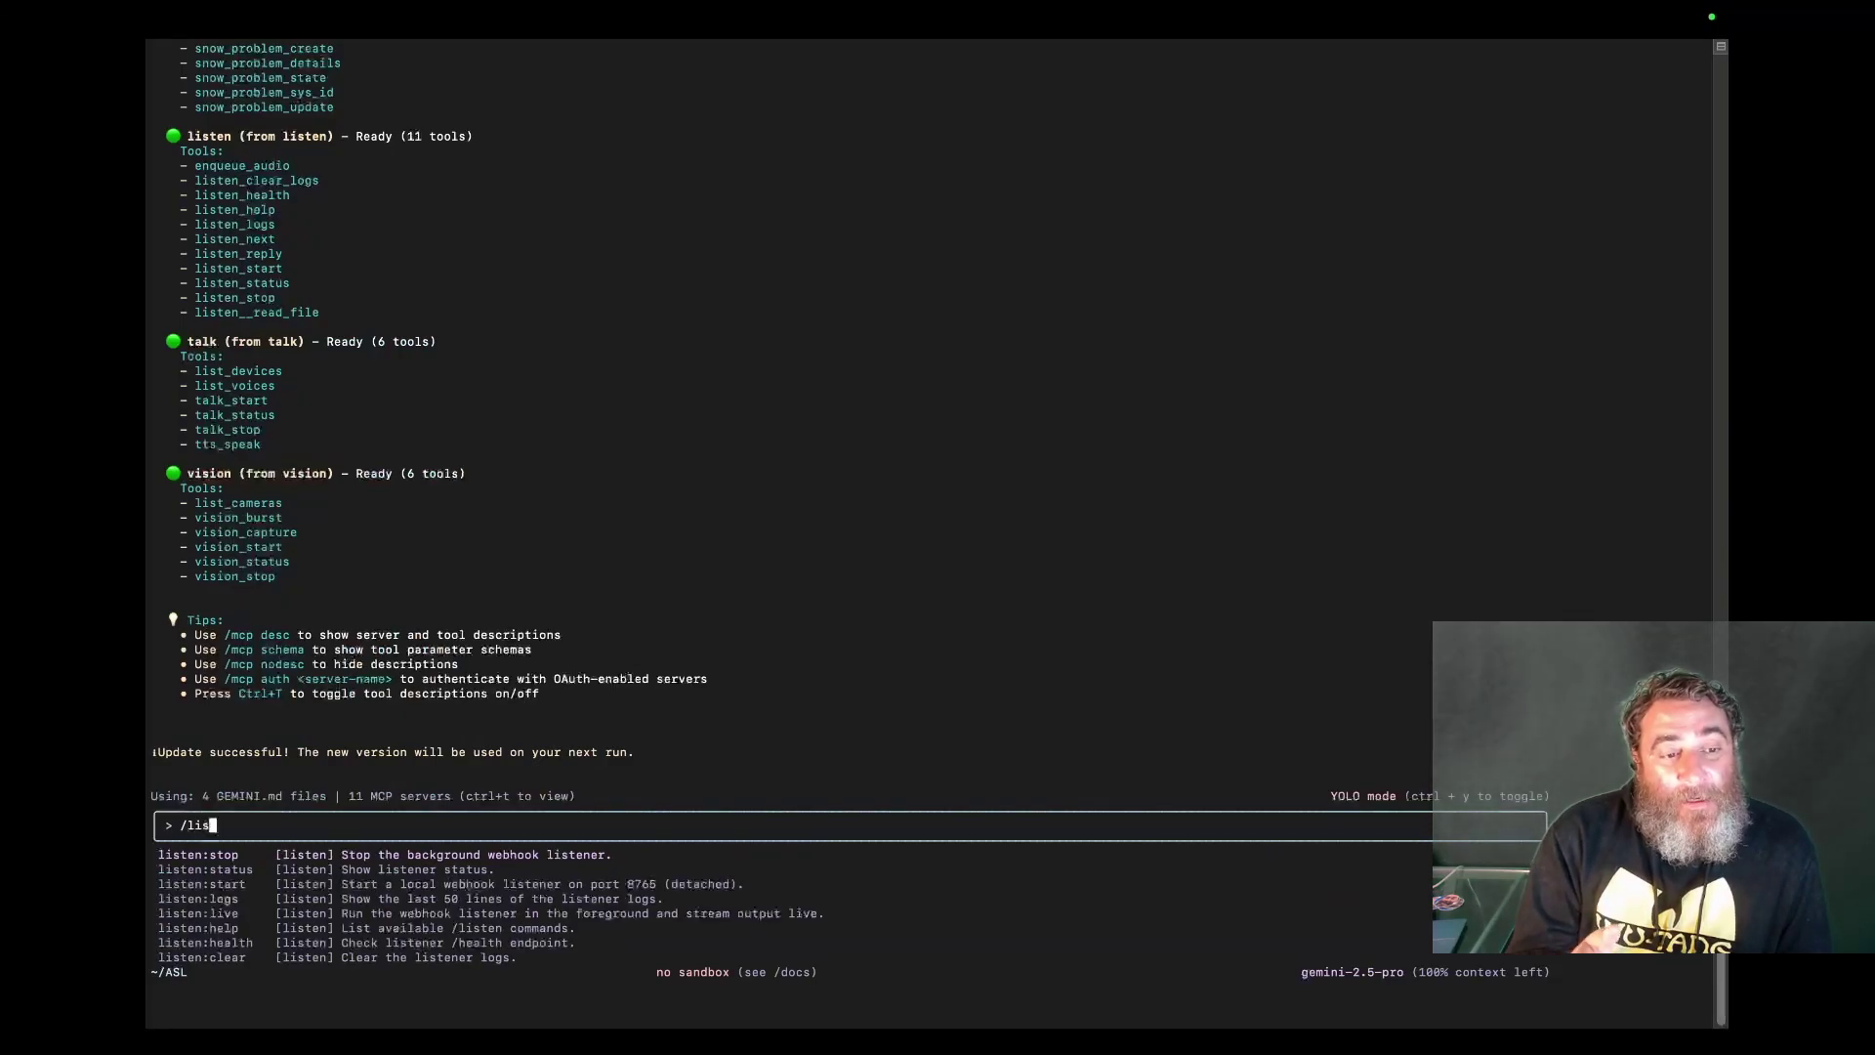
pyautogui.press('BackSpace')
pyautogui.press('BackSpace')
pyautogui.press('BackSpace')
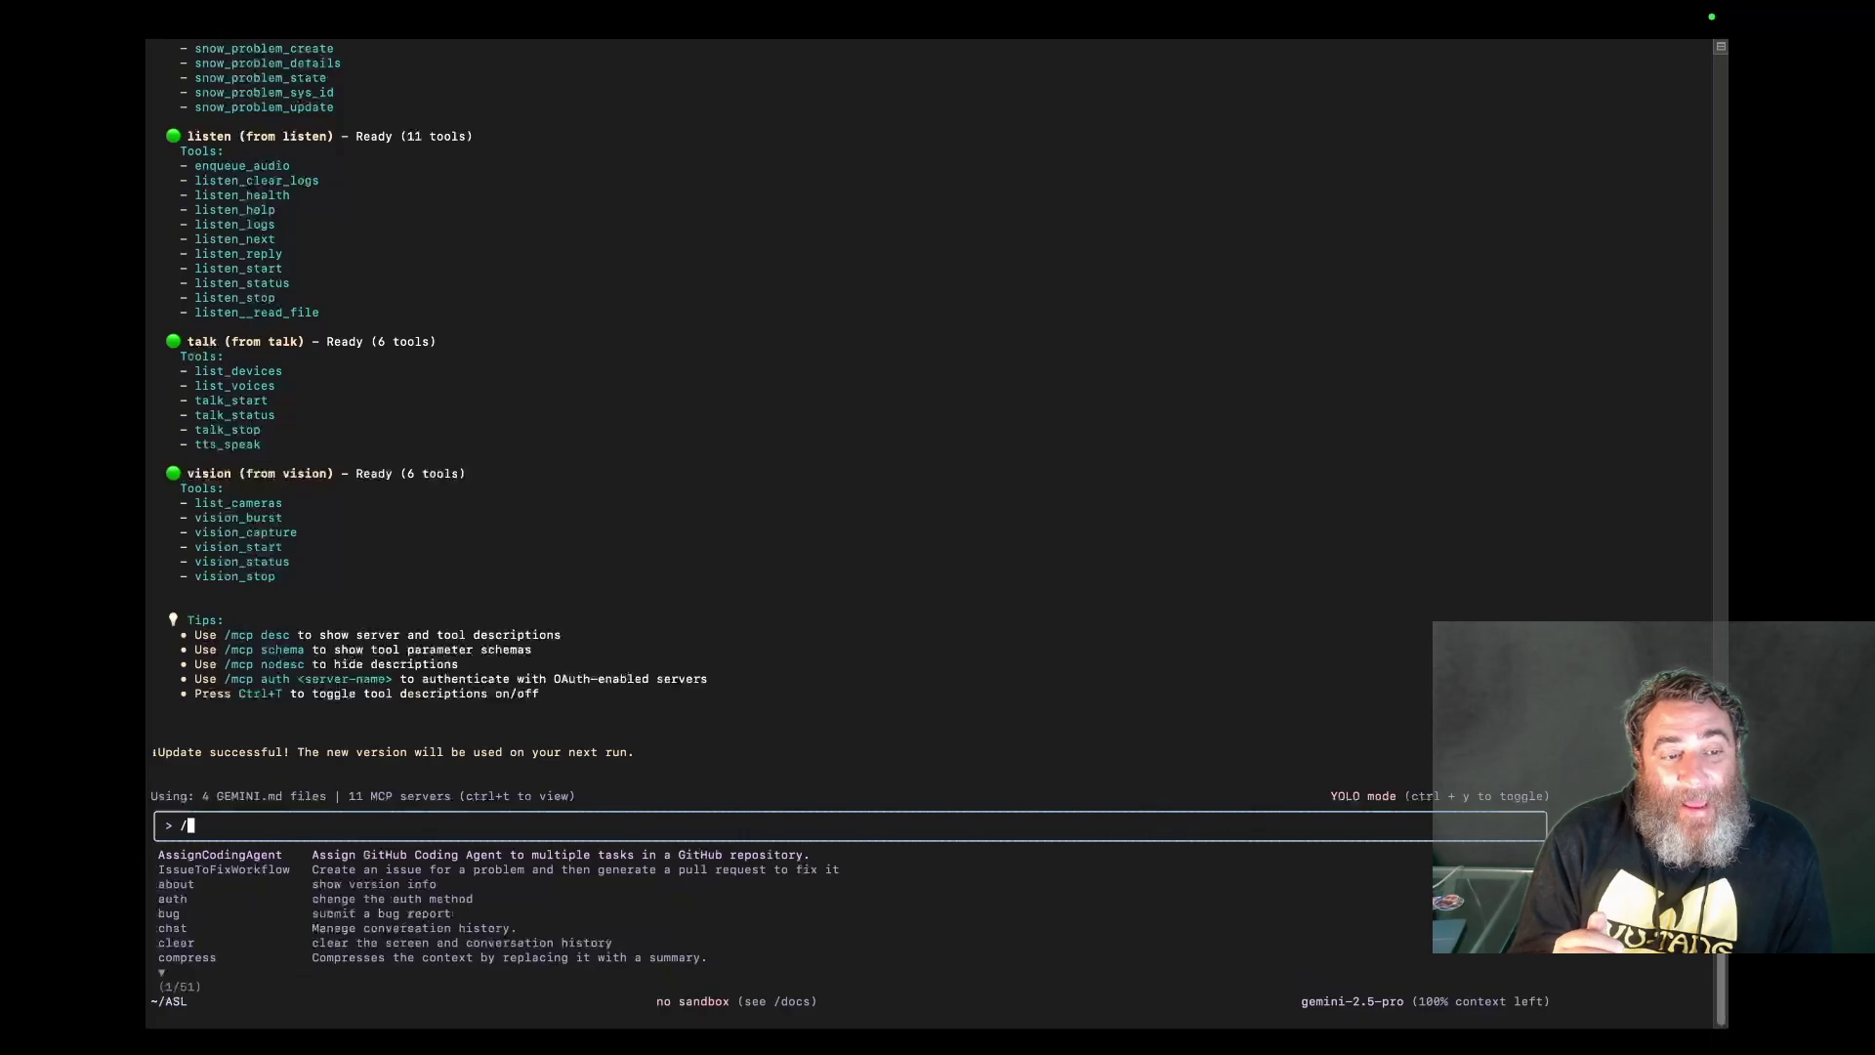
pyautogui.write('t')
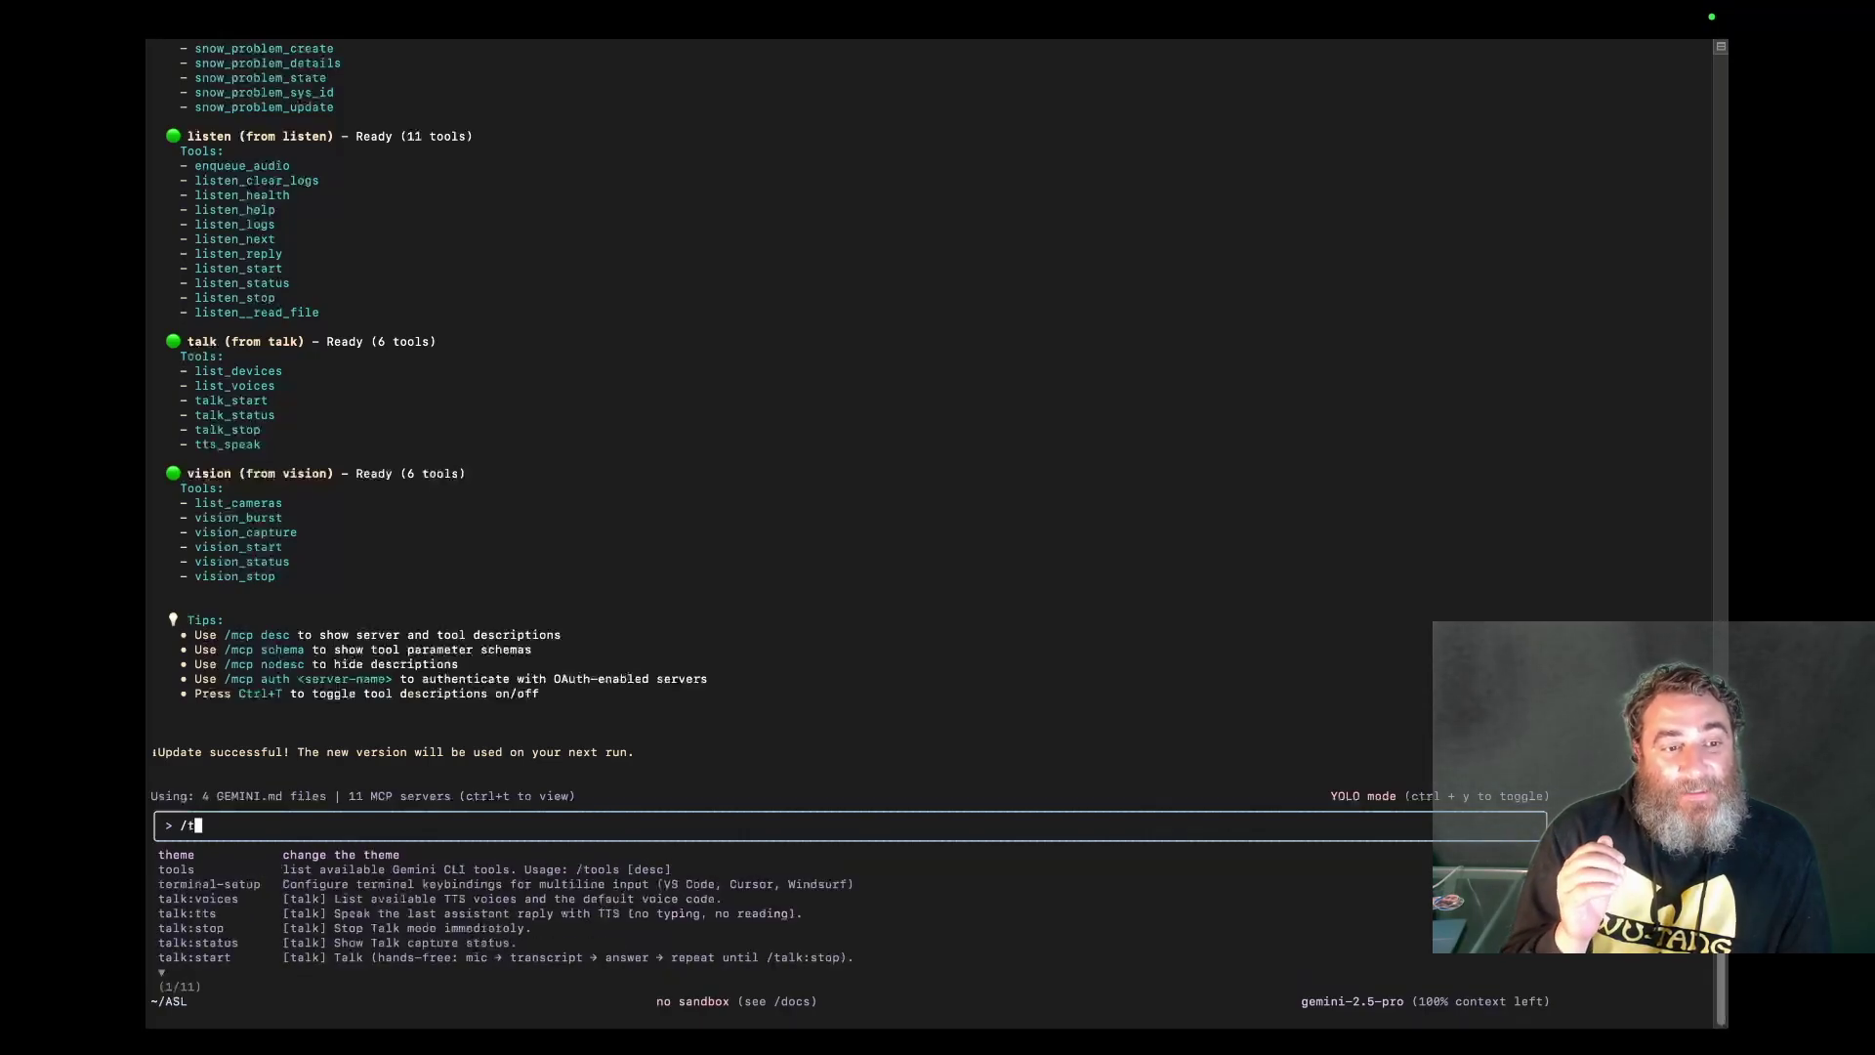
pyautogui.write('l')
pyautogui.press('BackSpace')
pyautogui.write('al')
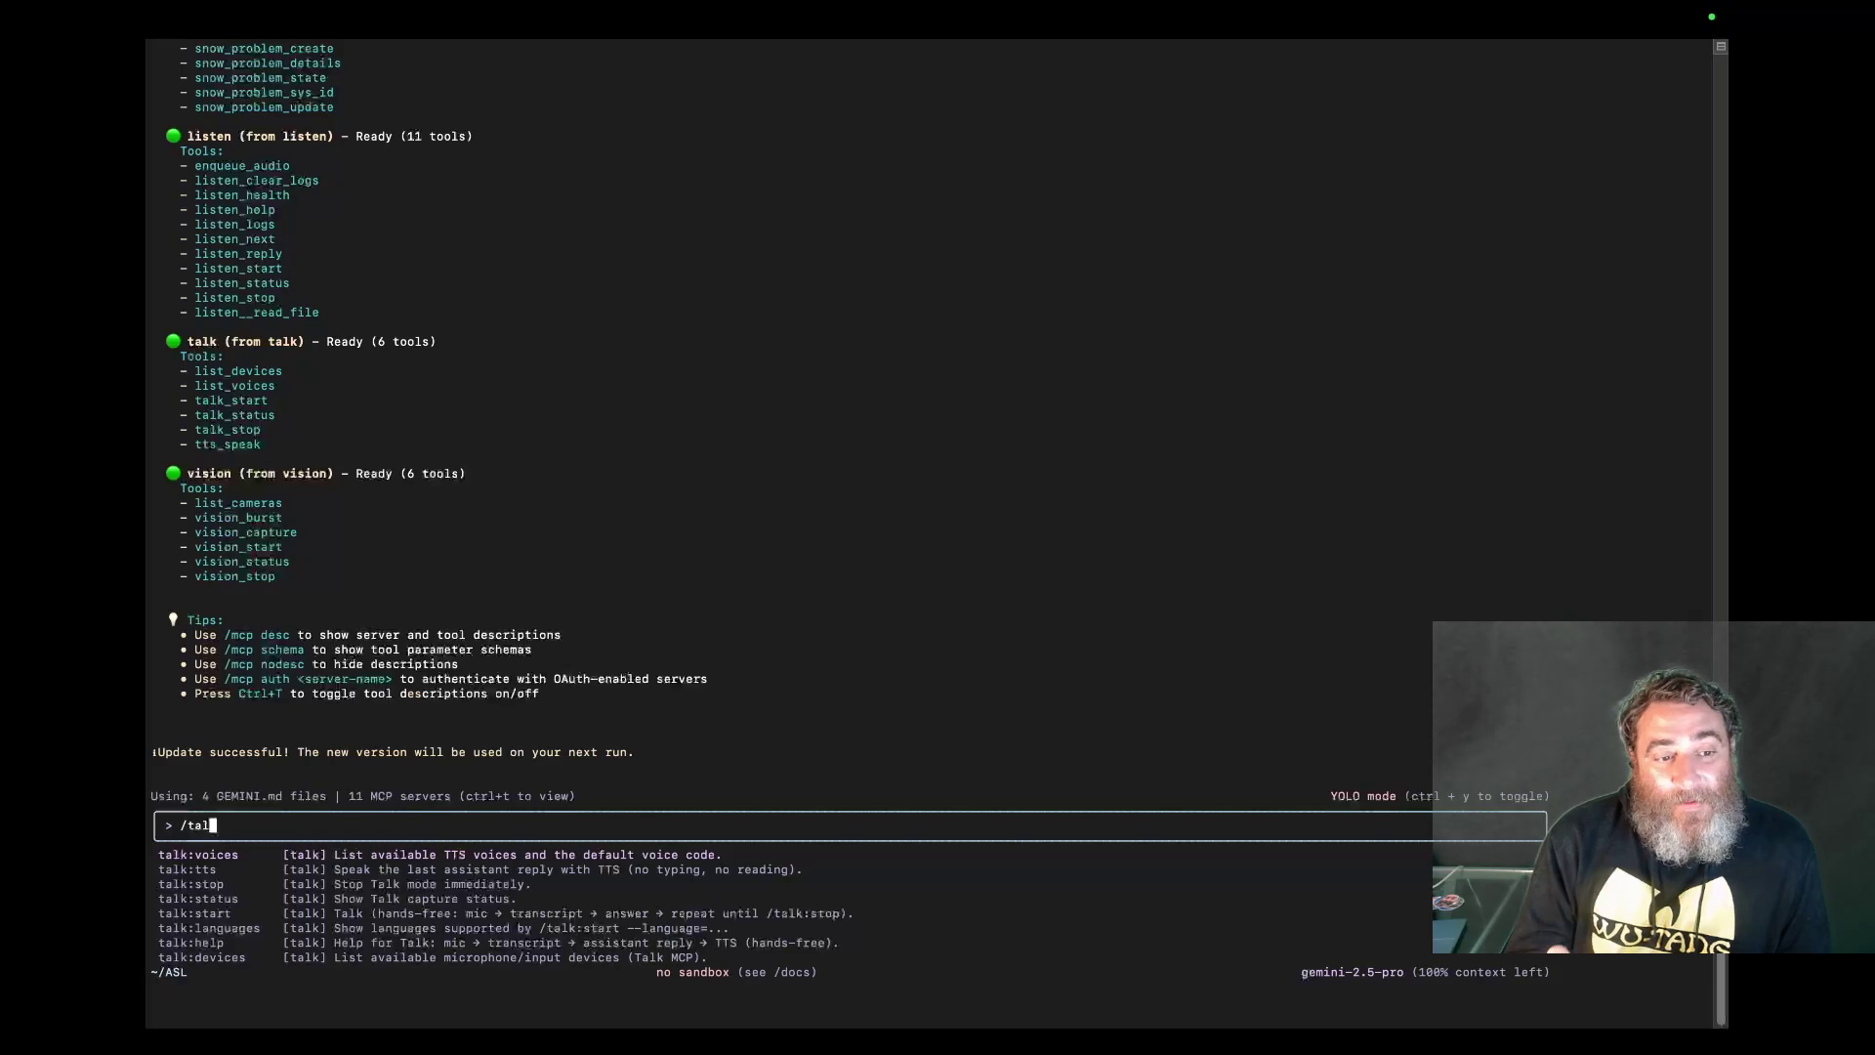
pyautogui.press('BackSpace')
pyautogui.press('BackSpace')
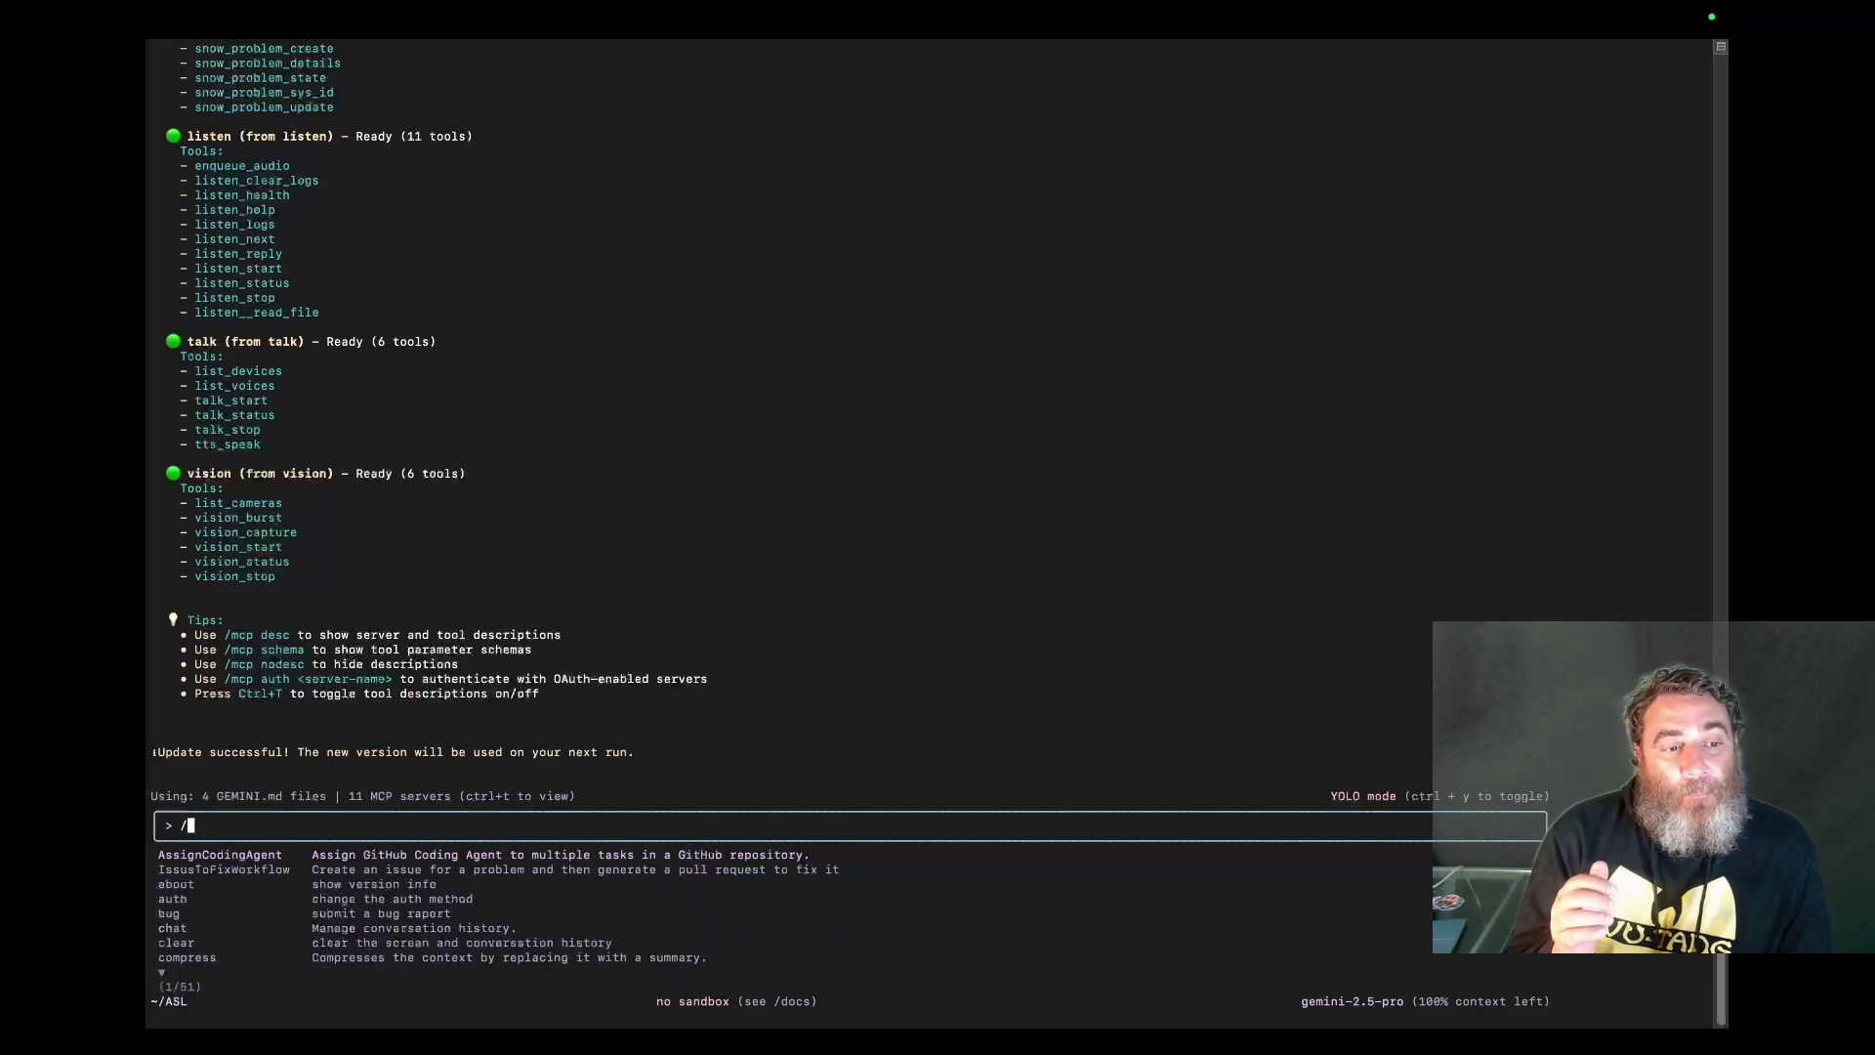
pyautogui.write('vis')
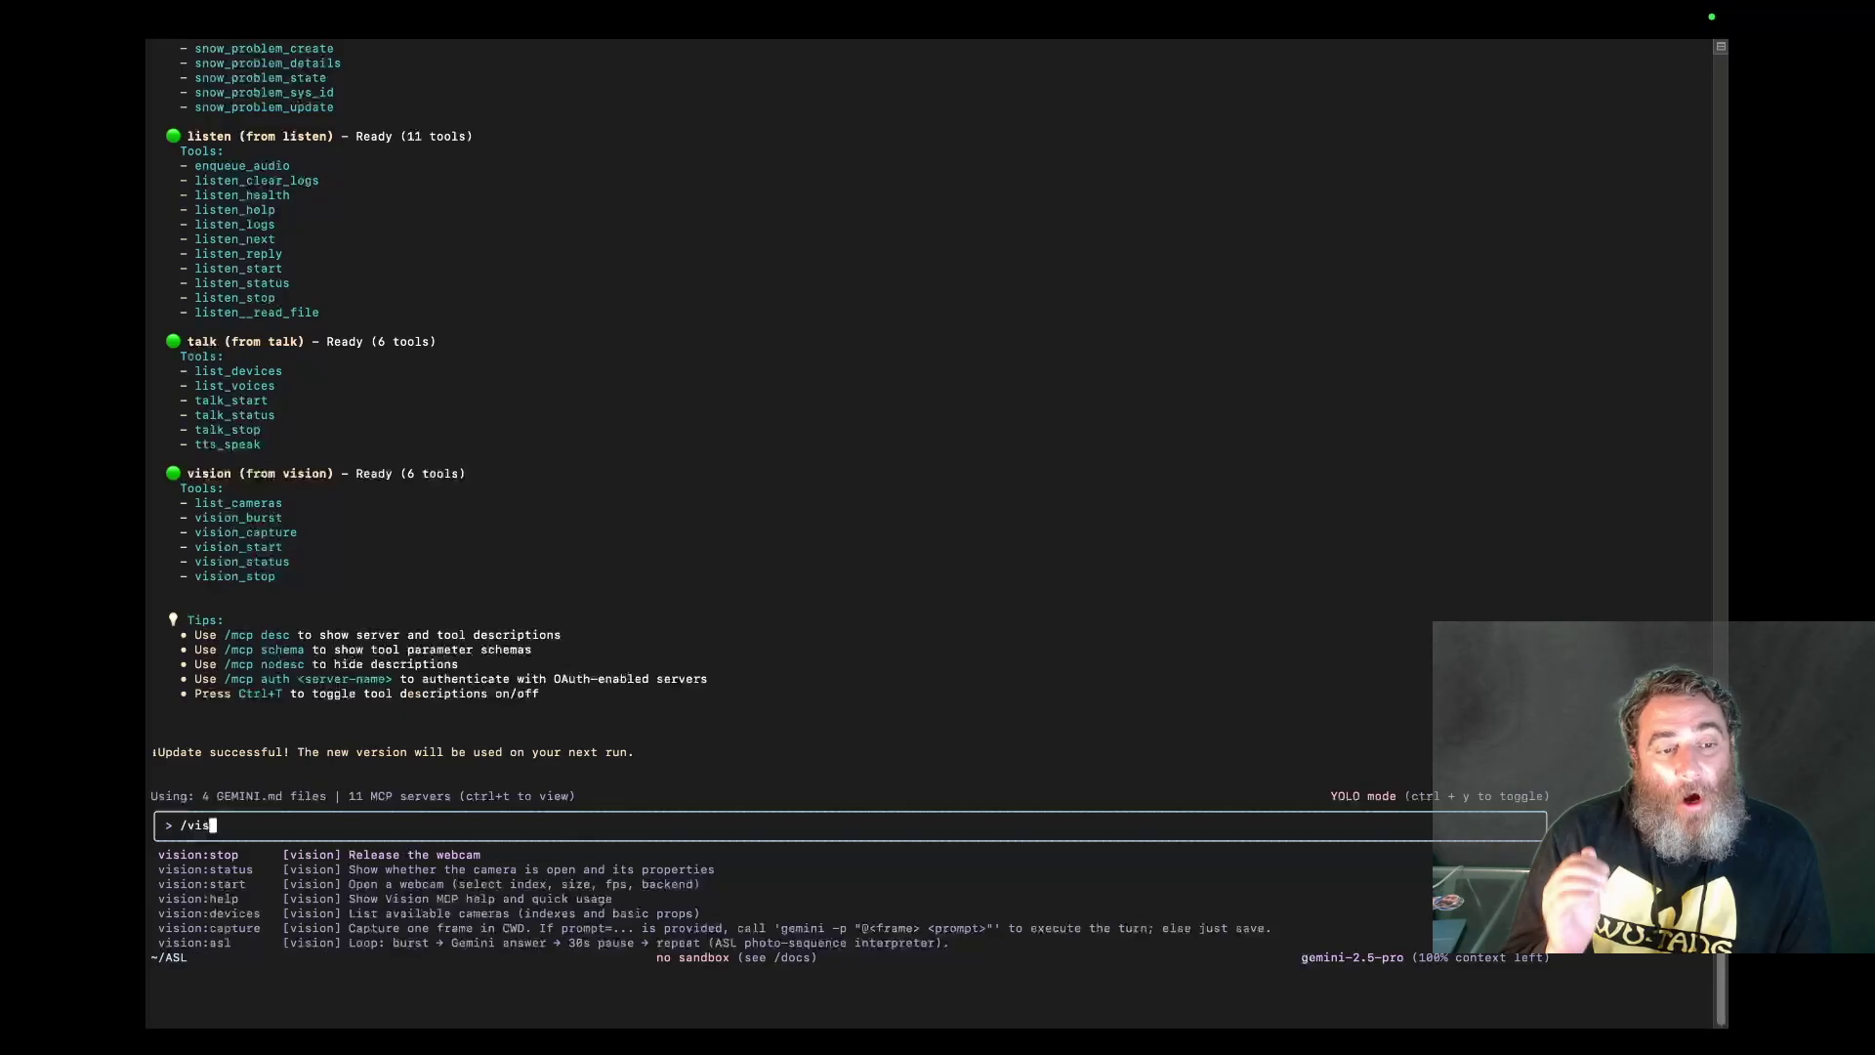
pyautogui.press('BackSpace')
pyautogui.press('BackSpace')
pyautogui.press('BackSpace')
pyautogui.press('BackSpace')
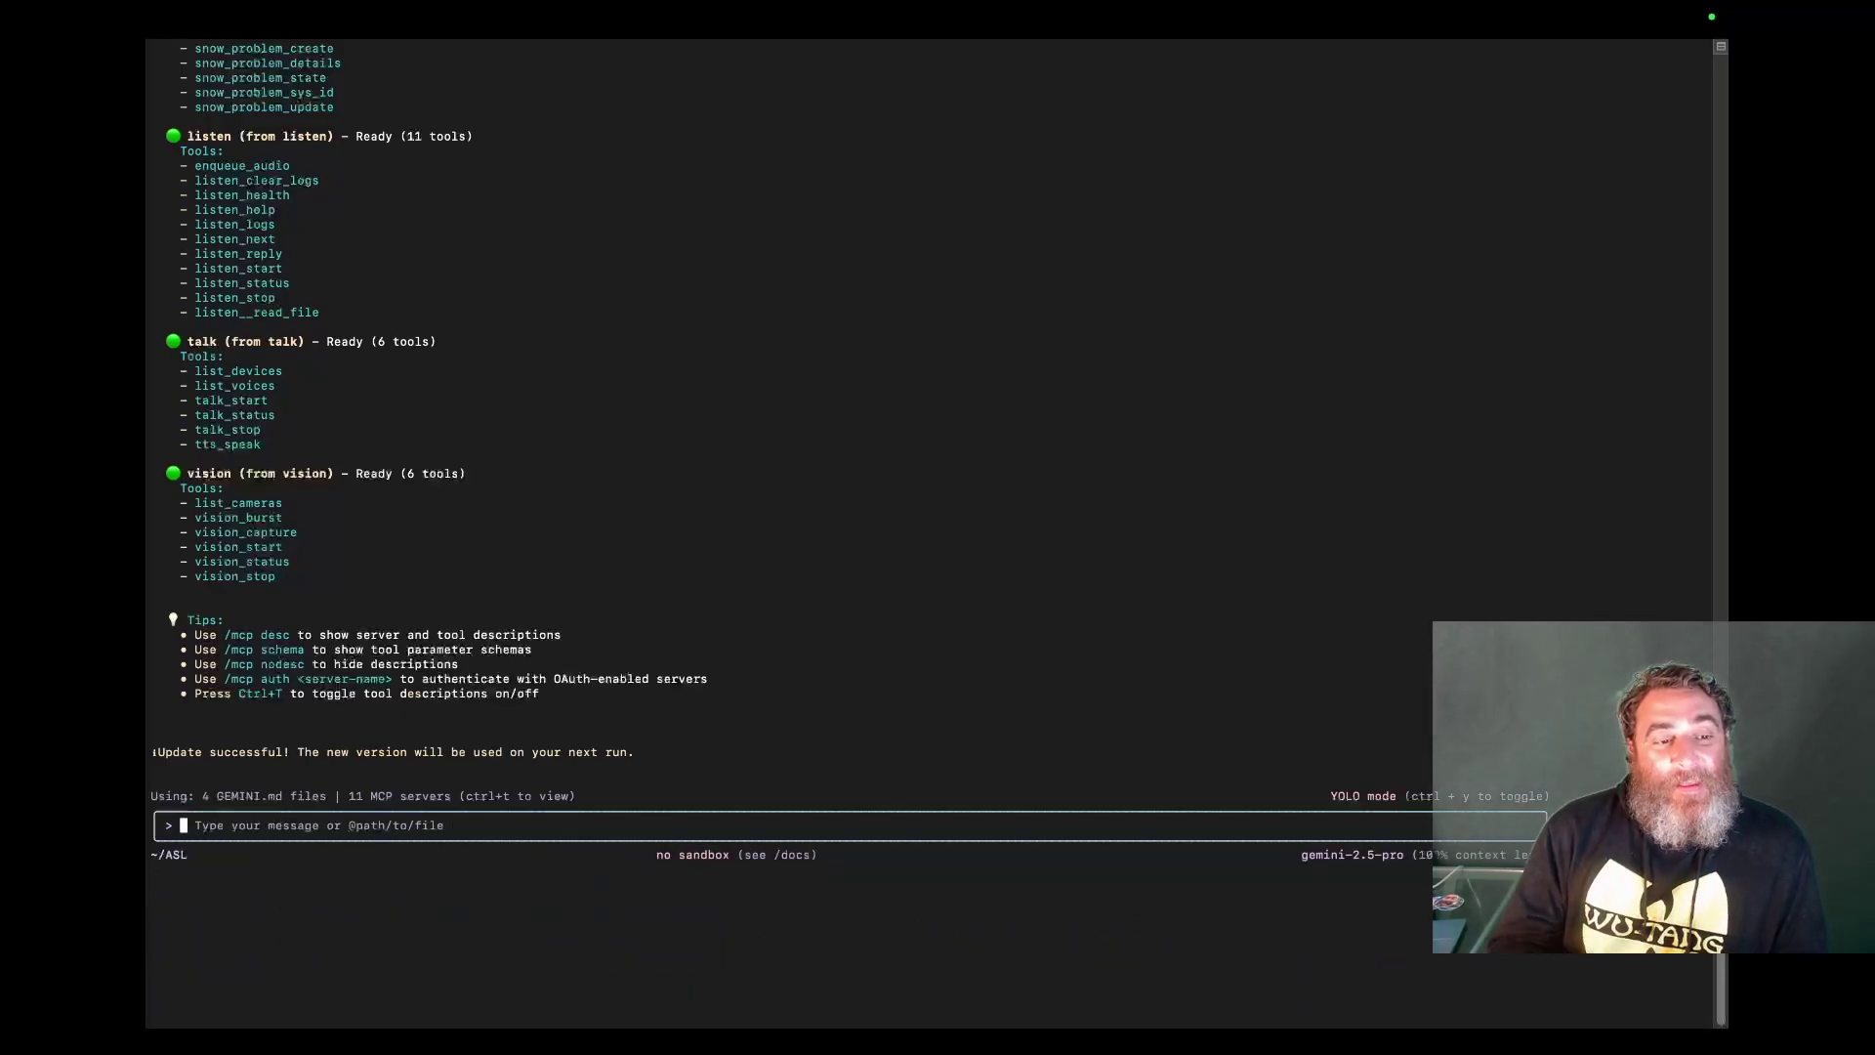
pyautogui.write('can you h')
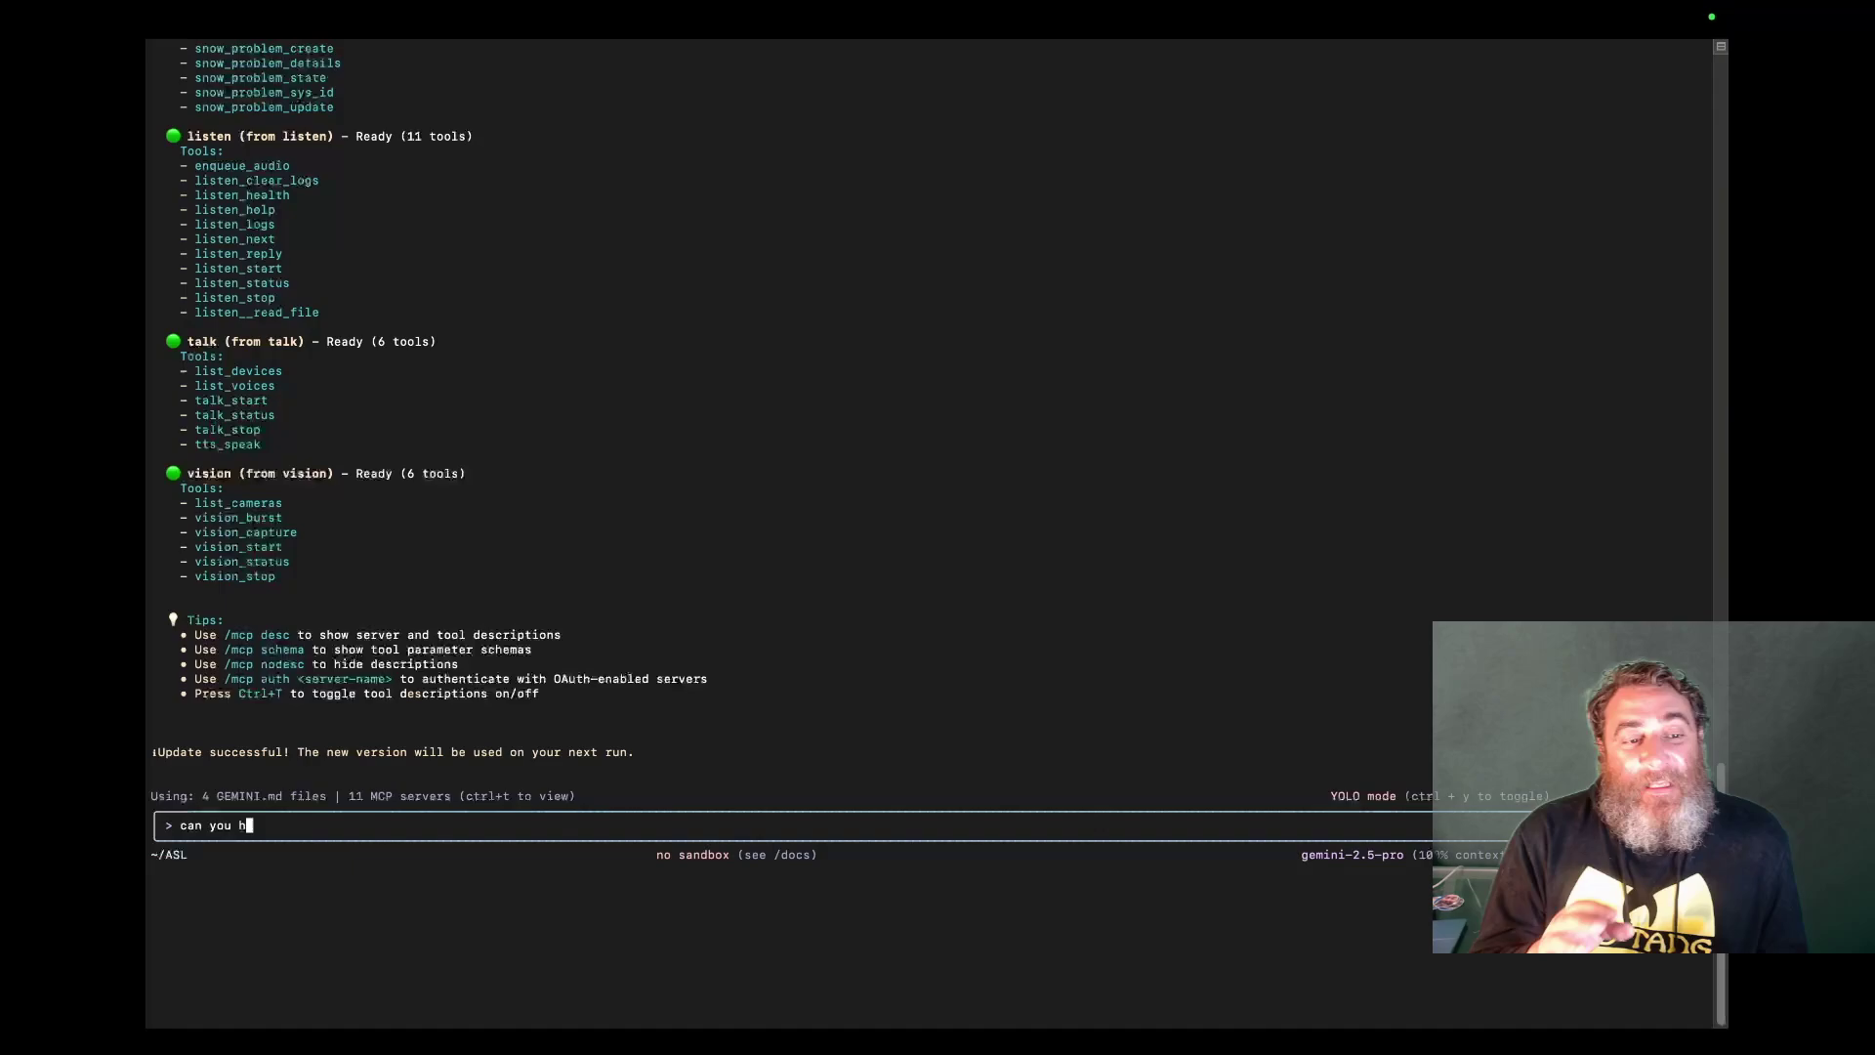
pyautogui.write('ekp me')
# Ask Gemini to explain the MCPs and slash commands its extensions provide
pyautogui.press('BackSpace')
pyautogui.press('BackSpace')
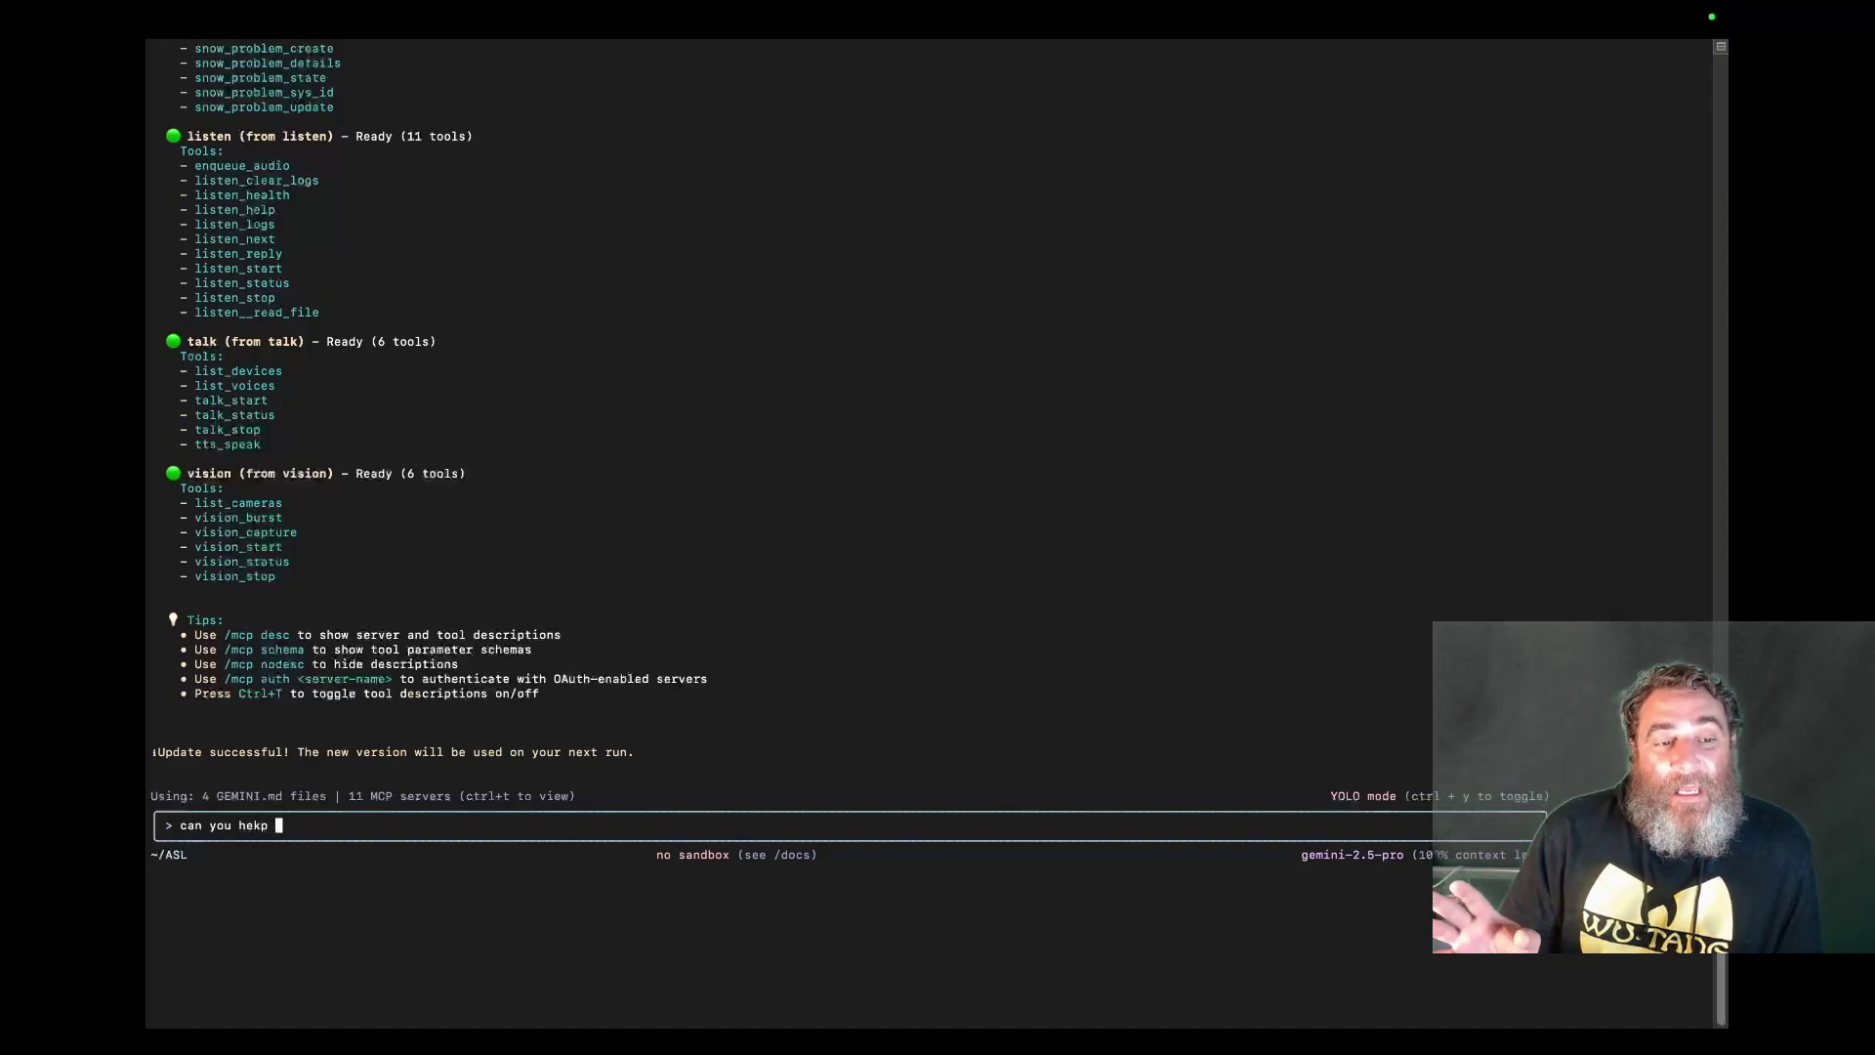
pyautogui.press('BackSpace')
pyautogui.press('BackSpace')
pyautogui.press('BackSpace')
pyautogui.write('lp me und')
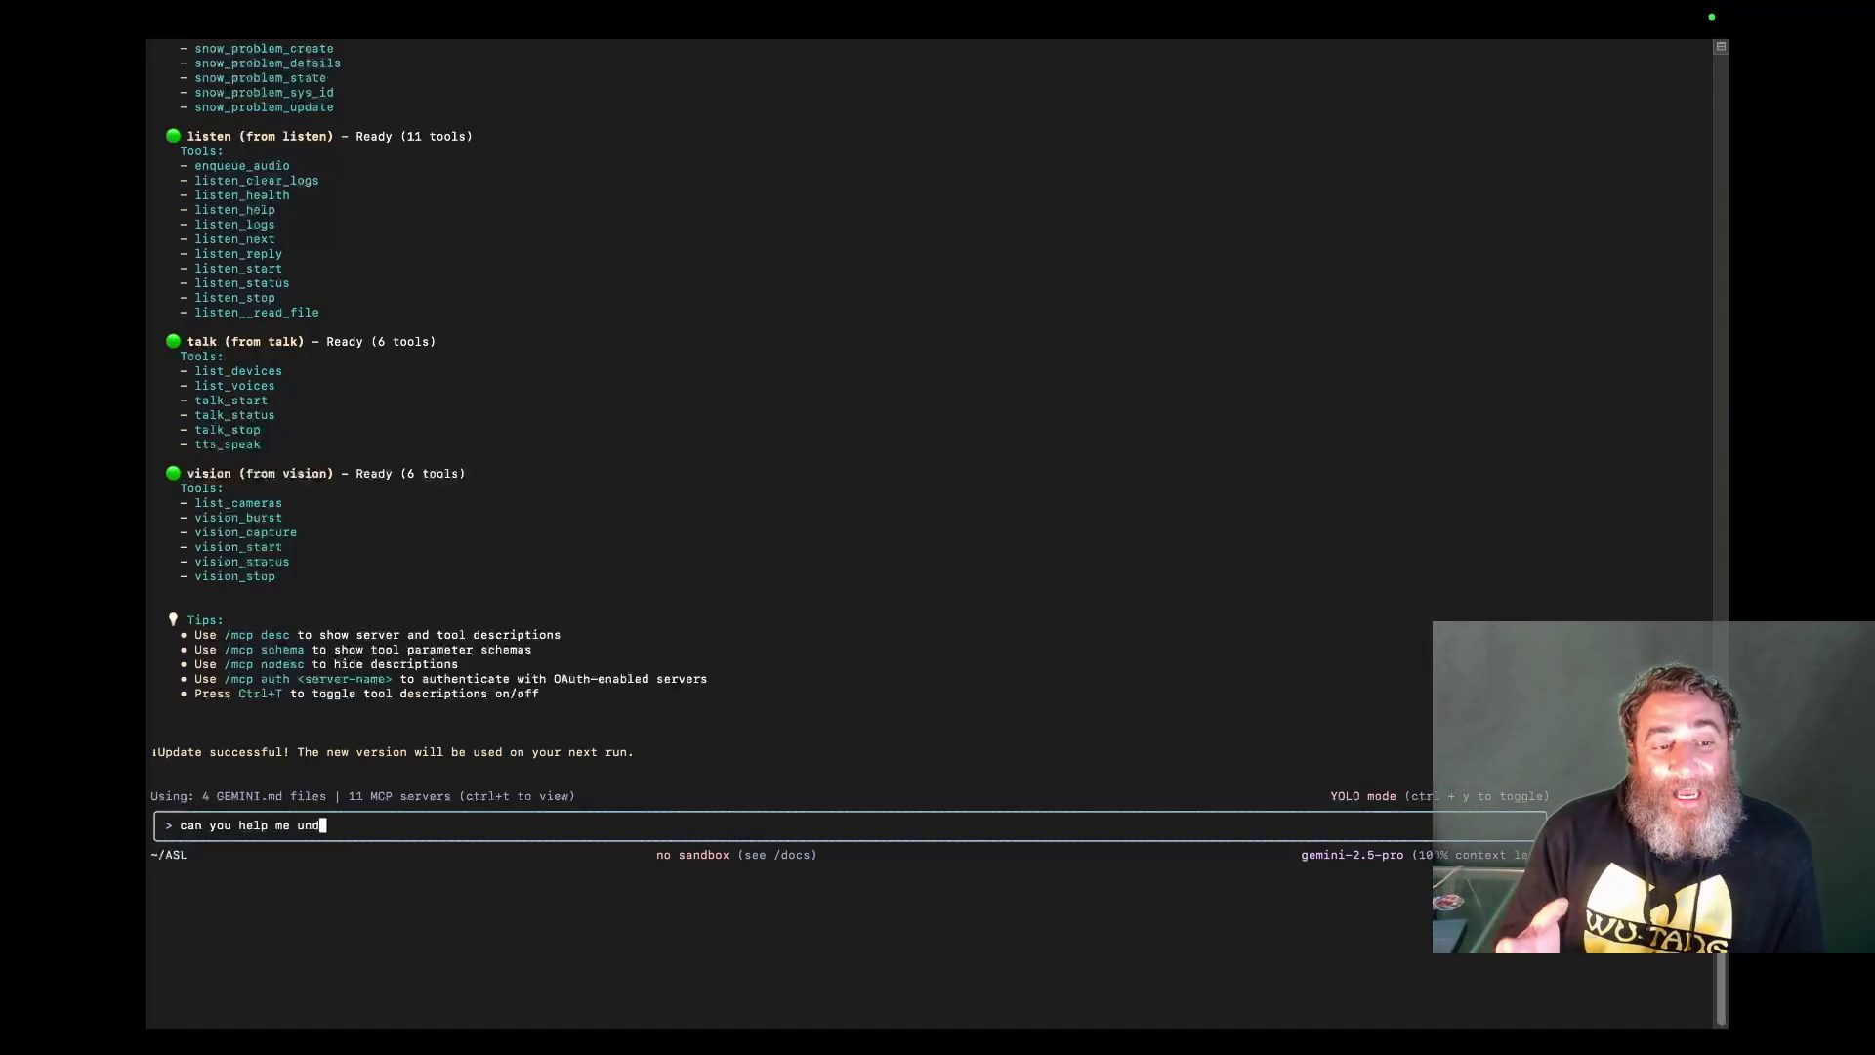
pyautogui.write('erstand the MC')
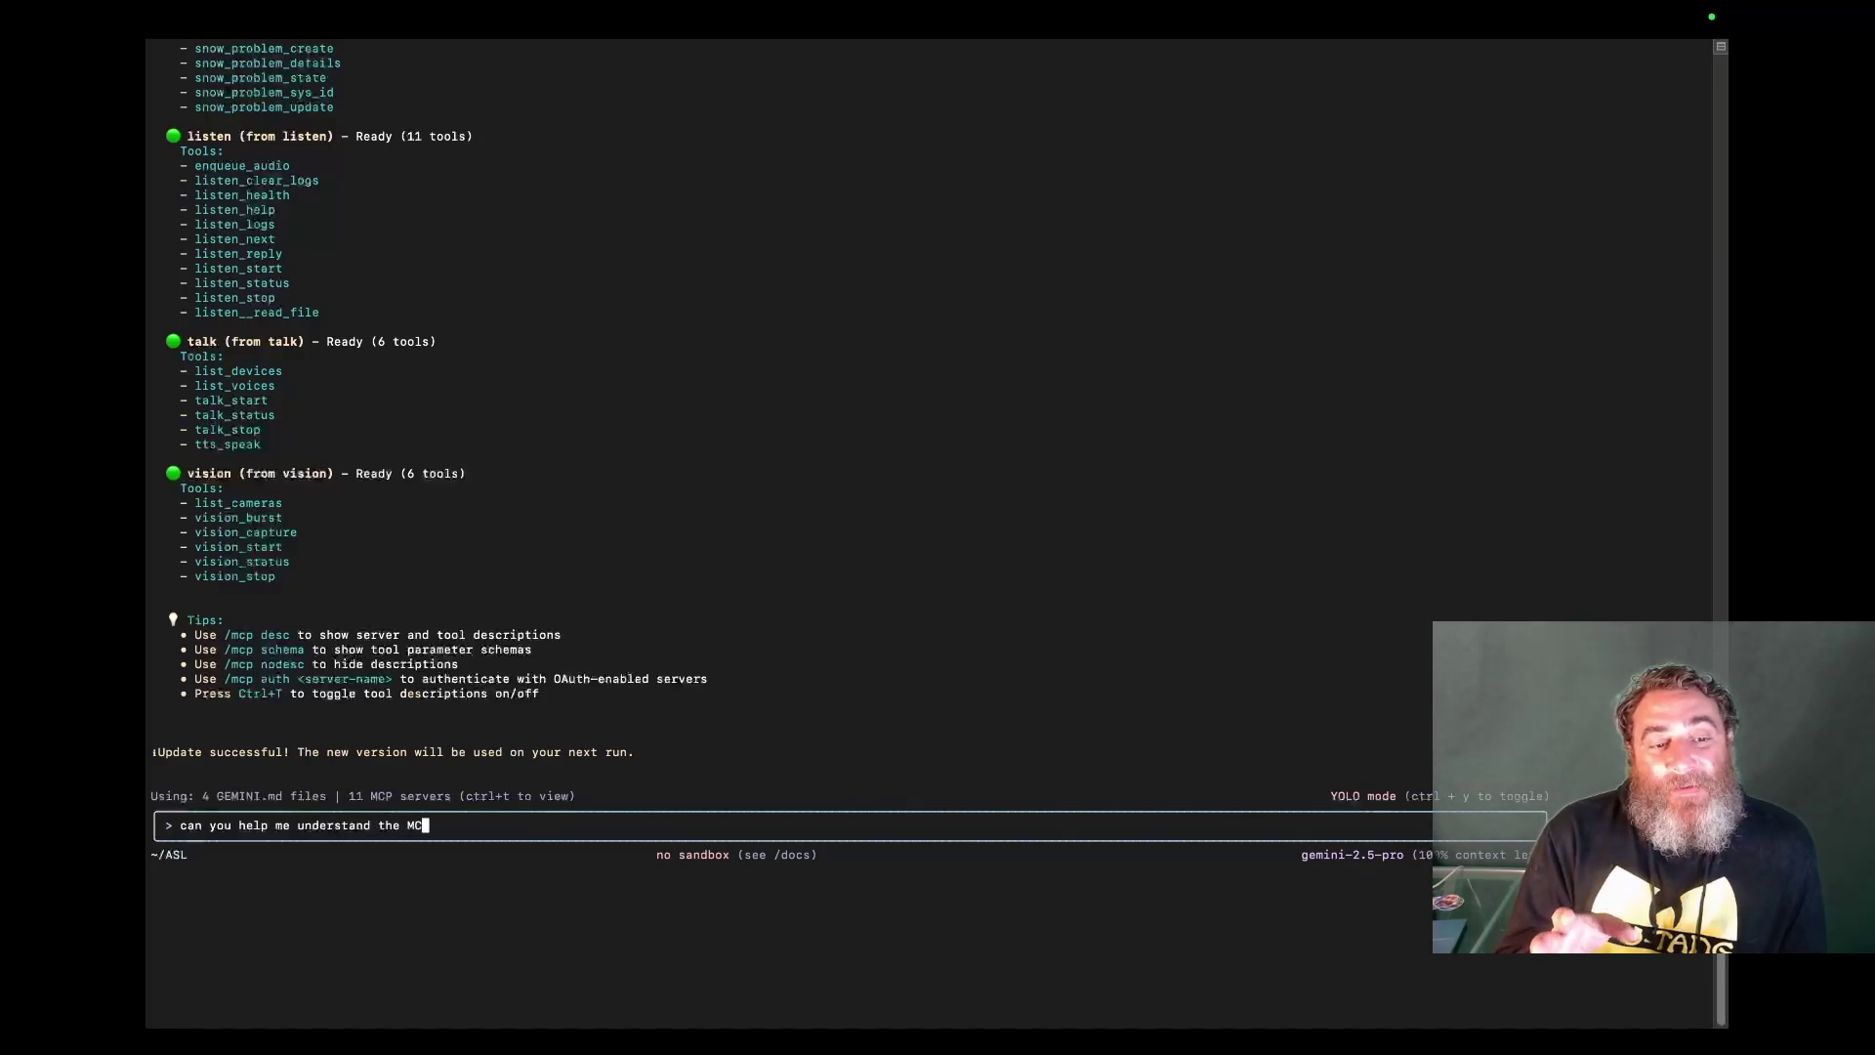
pyautogui.write('Ps and slash commands o')
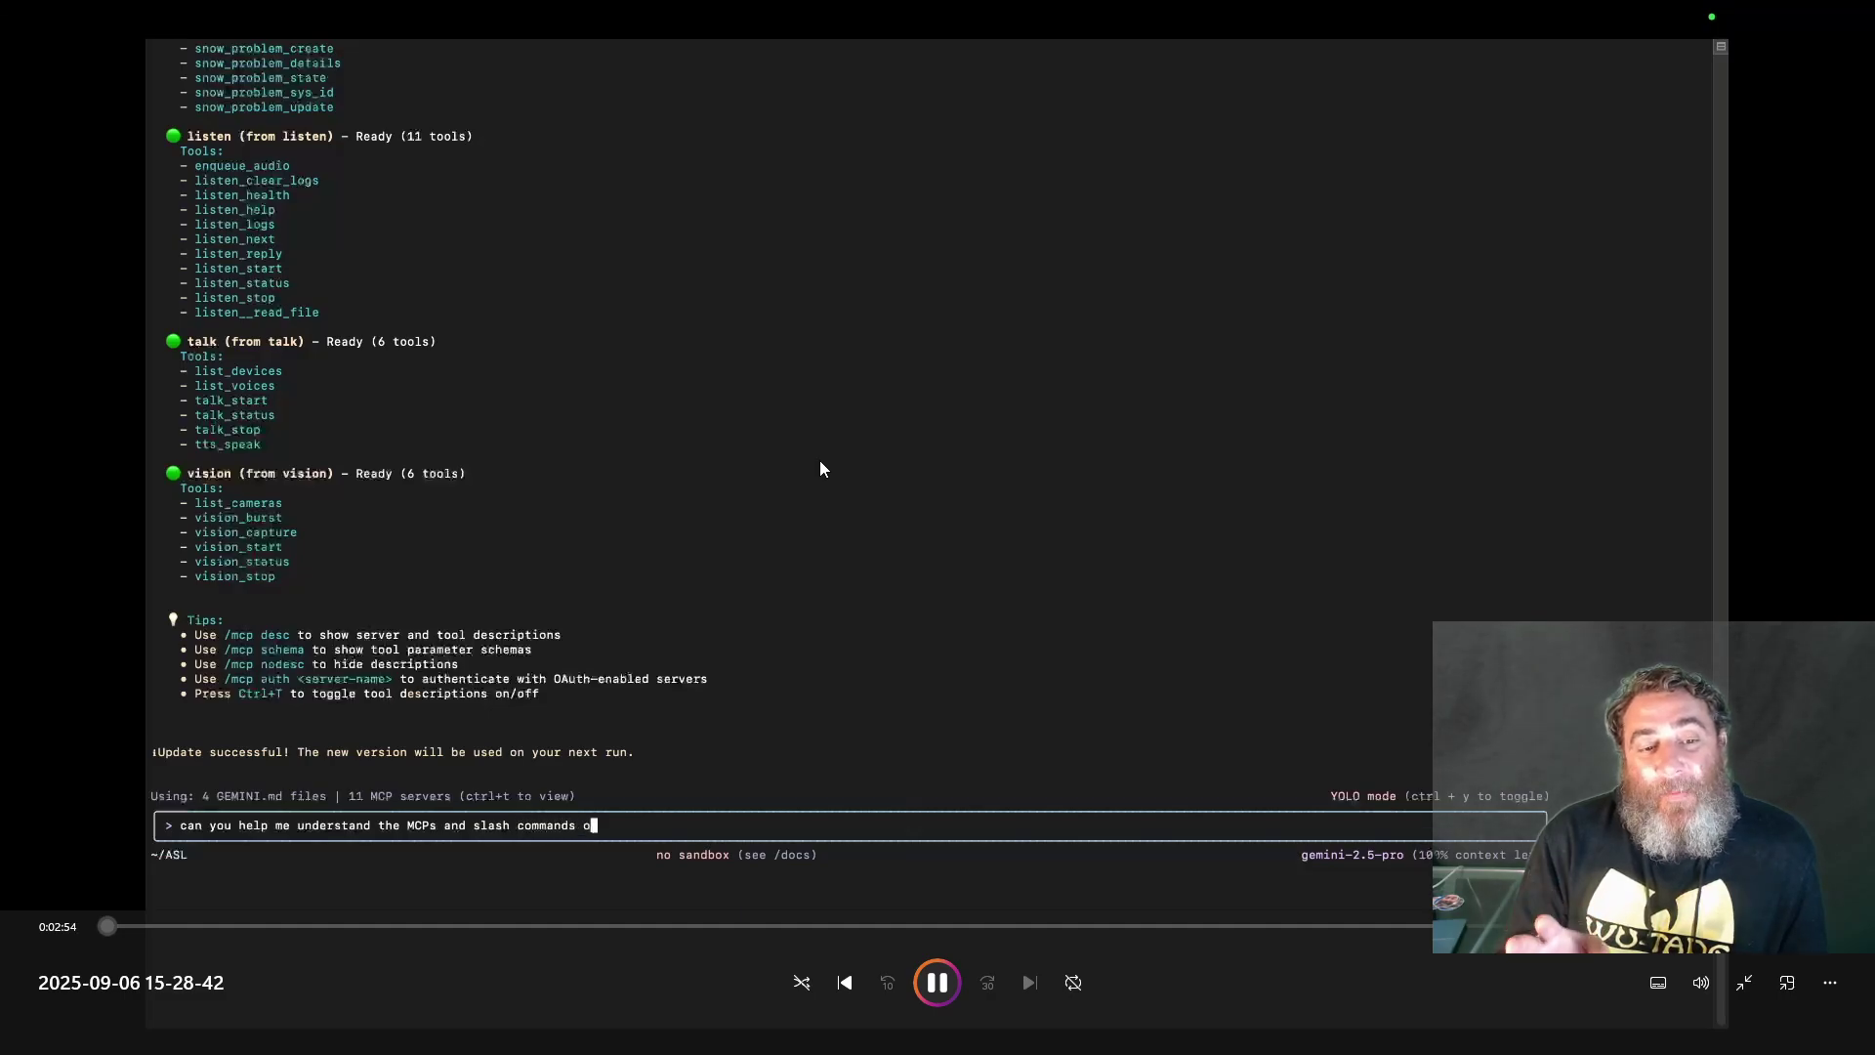
pyautogui.press('BackSpace')
pyautogui.write('you are picki')
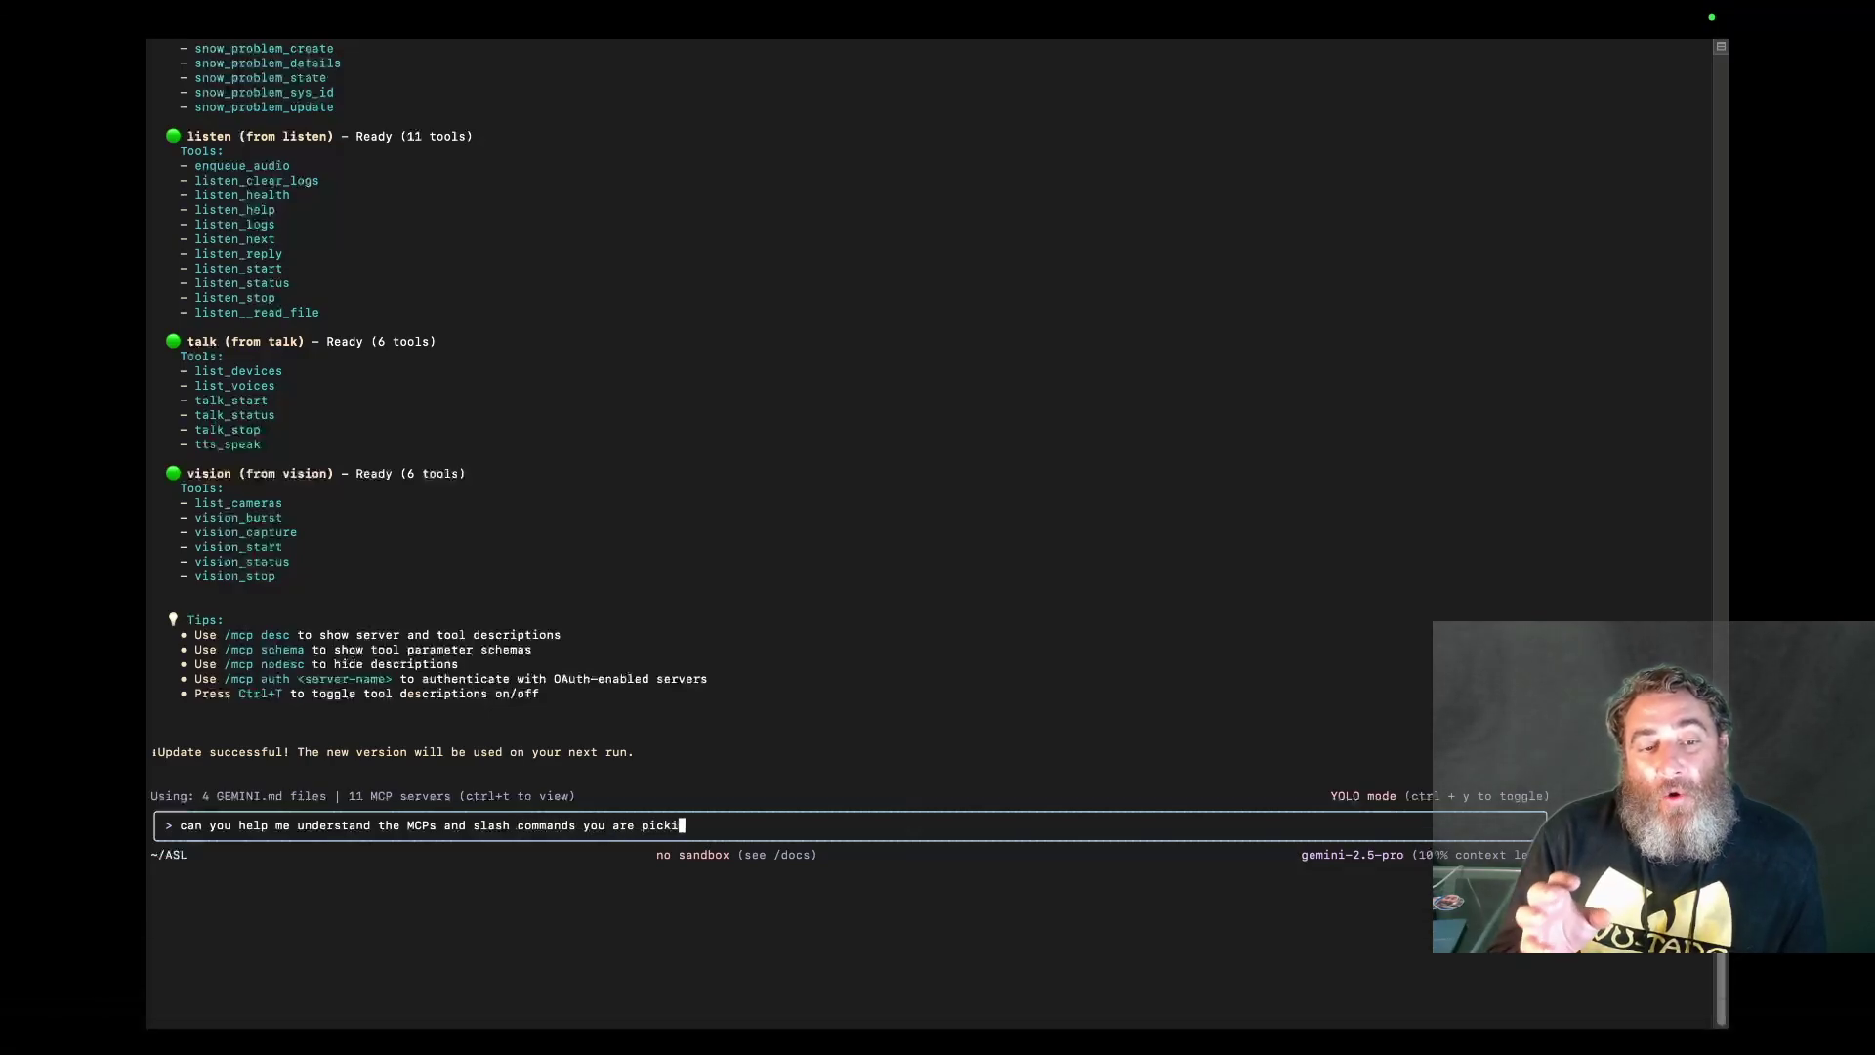
pyautogui.write('extensions')
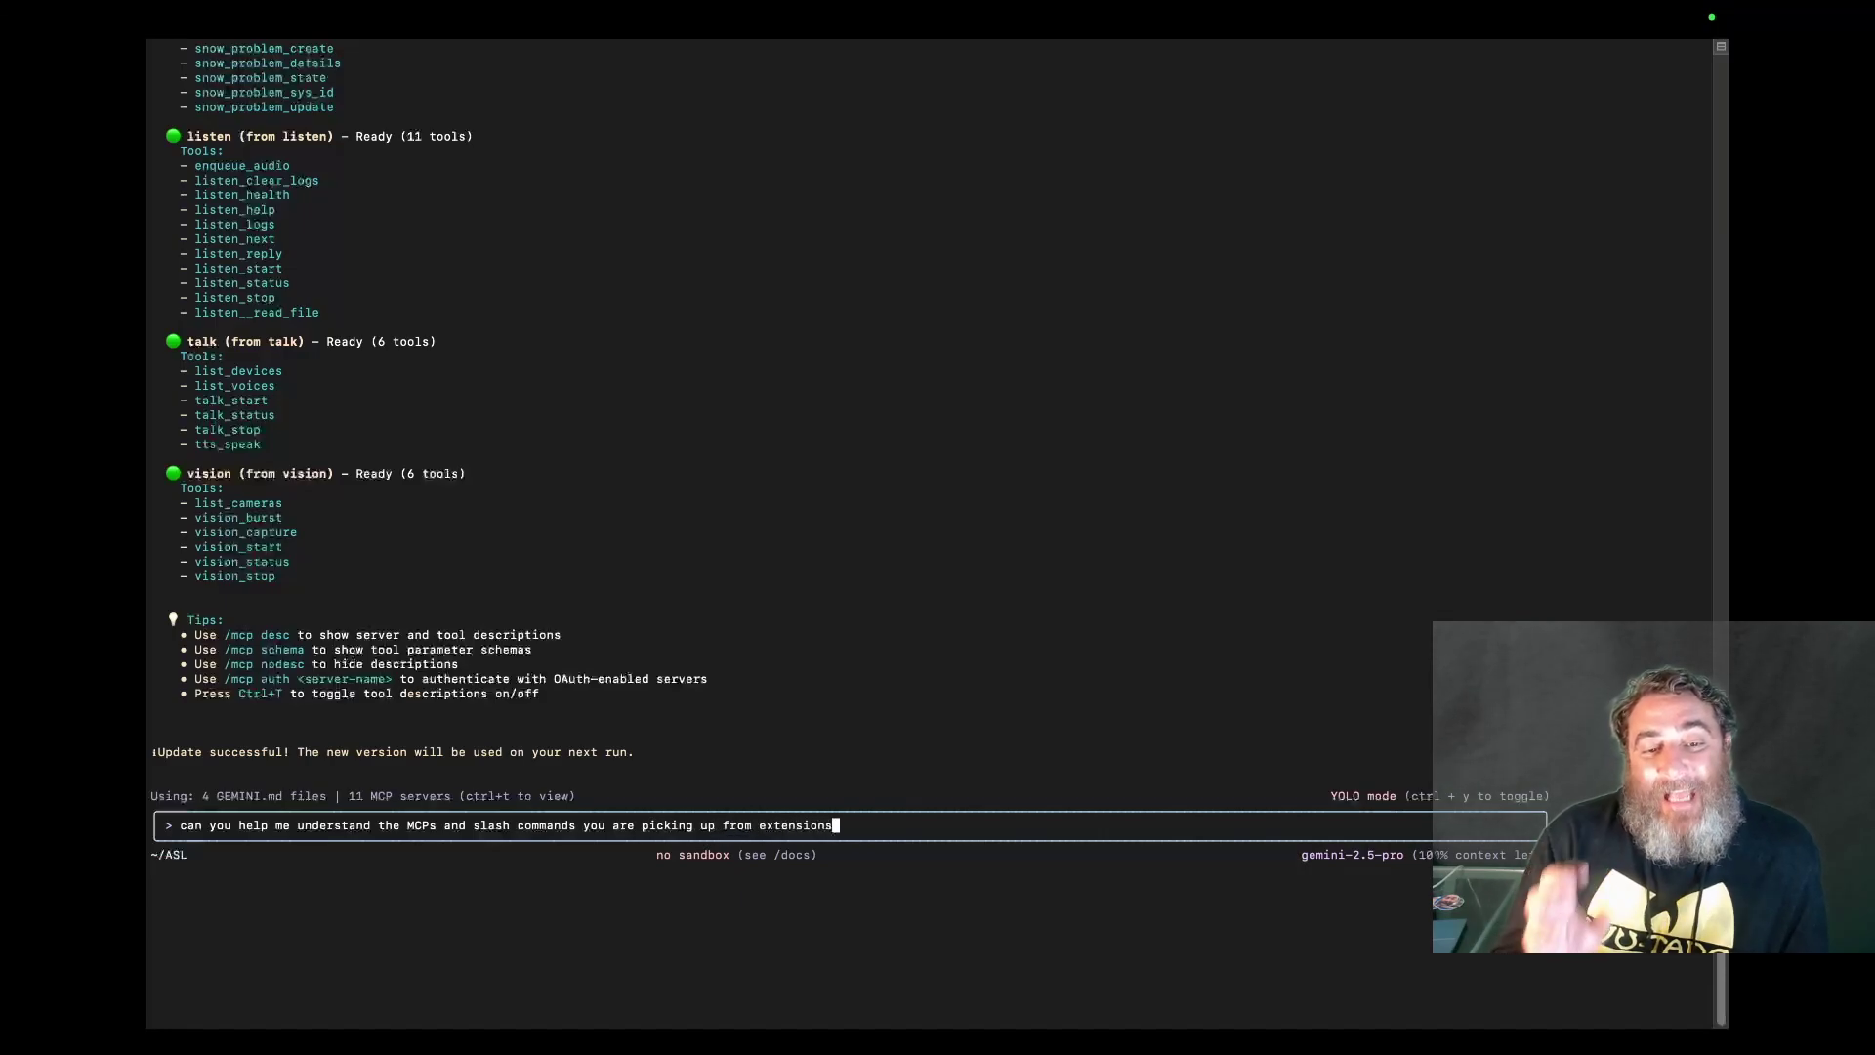
pyautogui.press('Return')
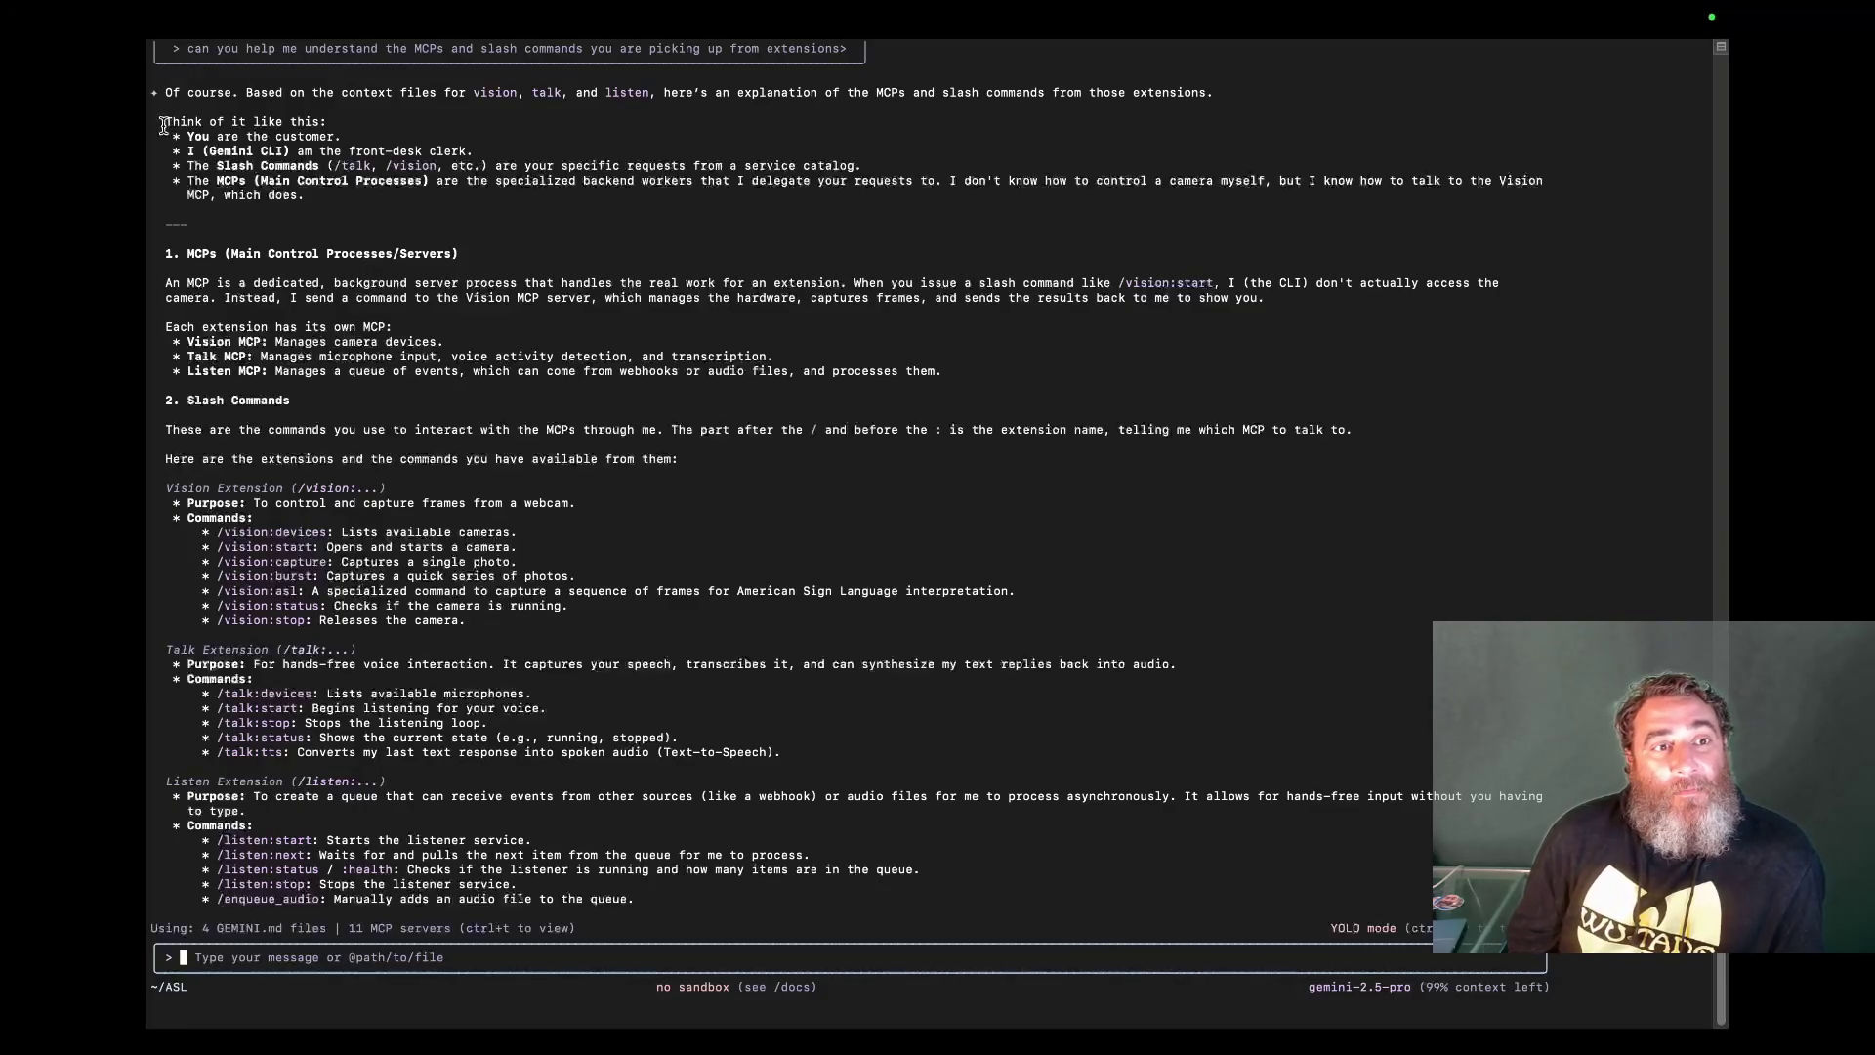
# Highlight the answer's overview and command lists, then exit Gemini CLI with /quit
pyautogui.moveTo(160, 135); pyautogui.dragTo(178, 483)
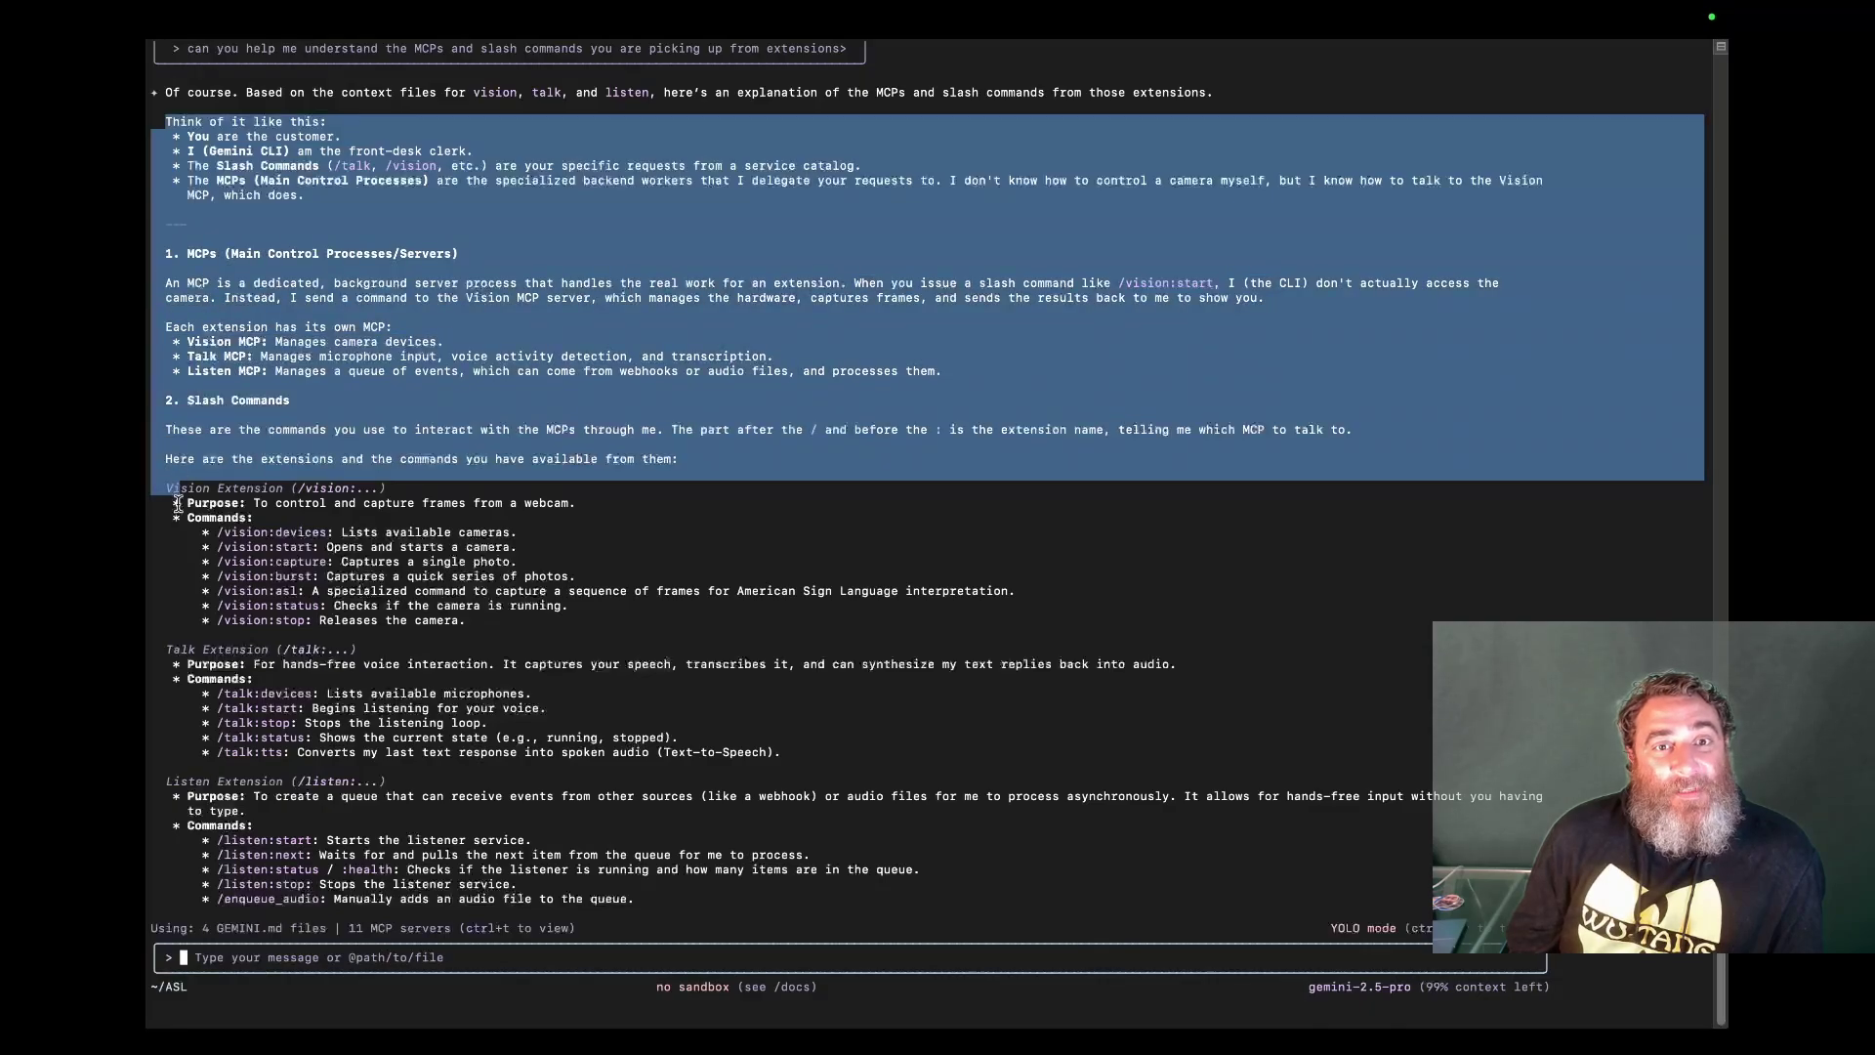
pyautogui.moveTo(177, 502)
pyautogui.mouseDown()
pyautogui.moveTo(213, 929)
pyautogui.moveTo(542, 885)
pyautogui.mouseUp()
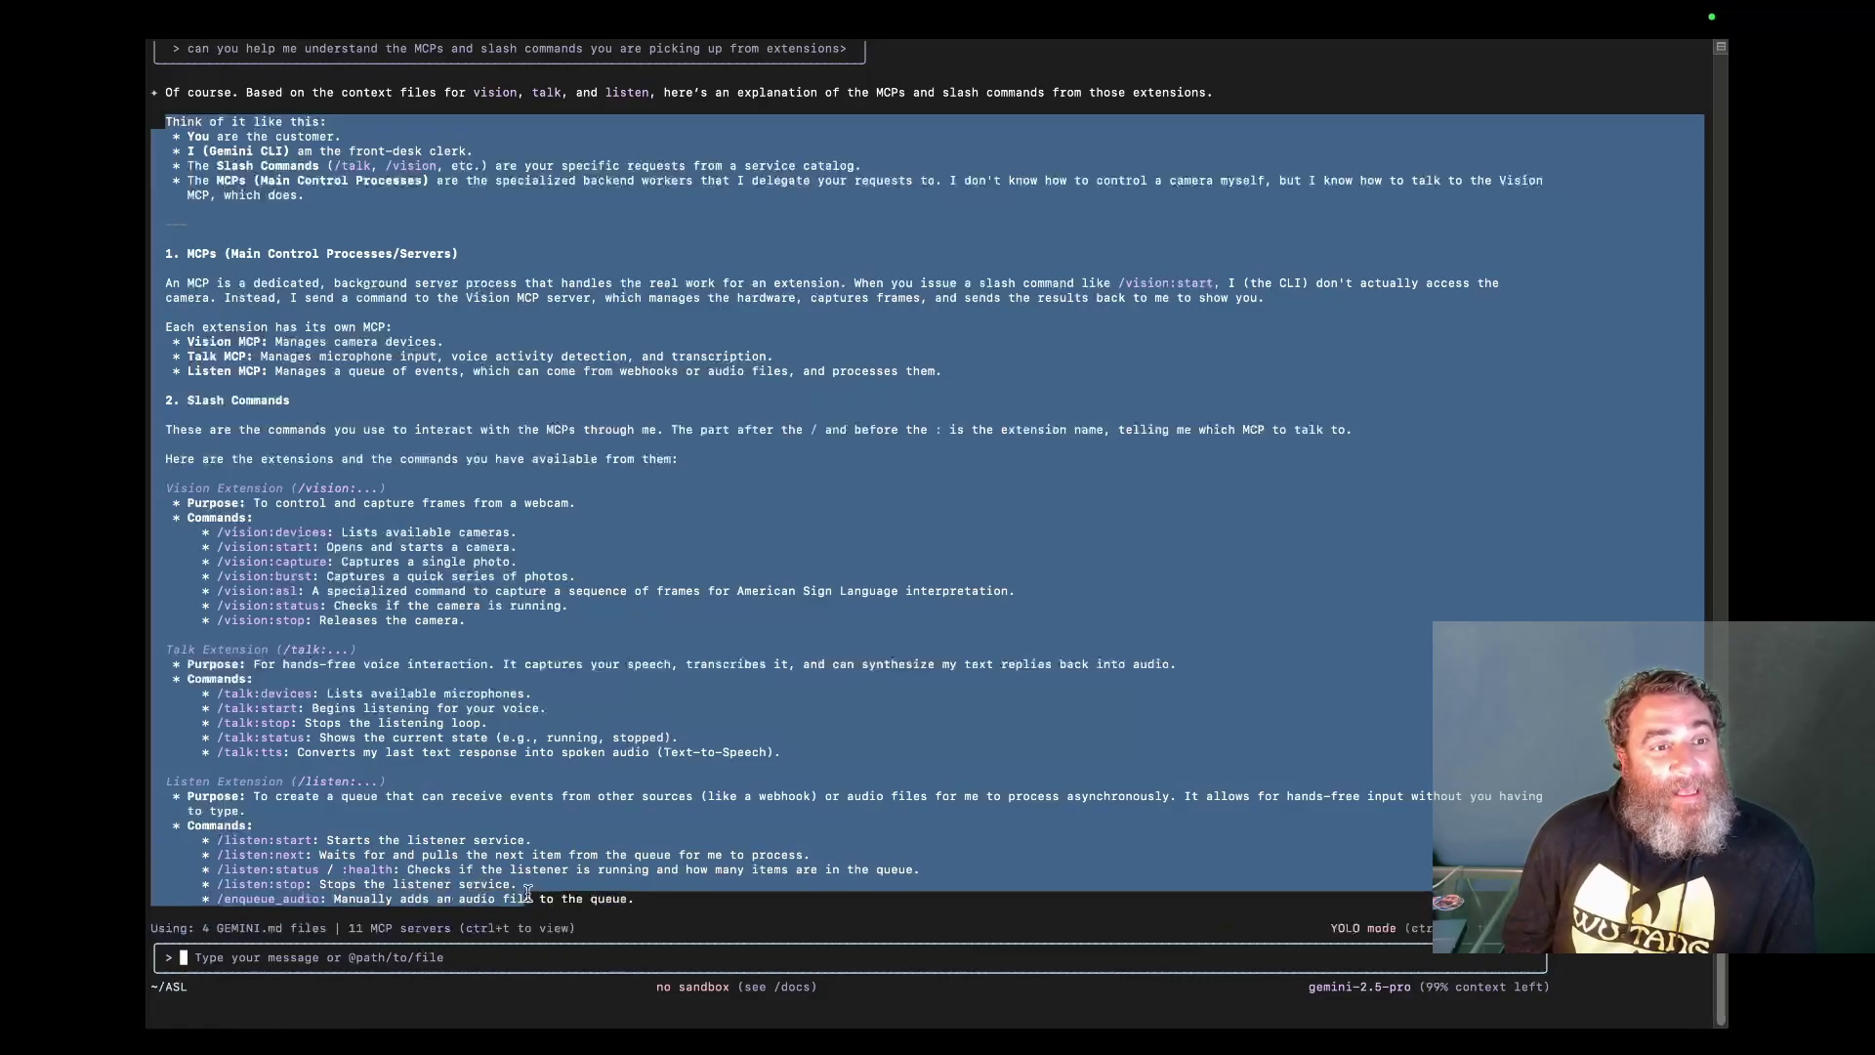
pyautogui.click(672, 903)
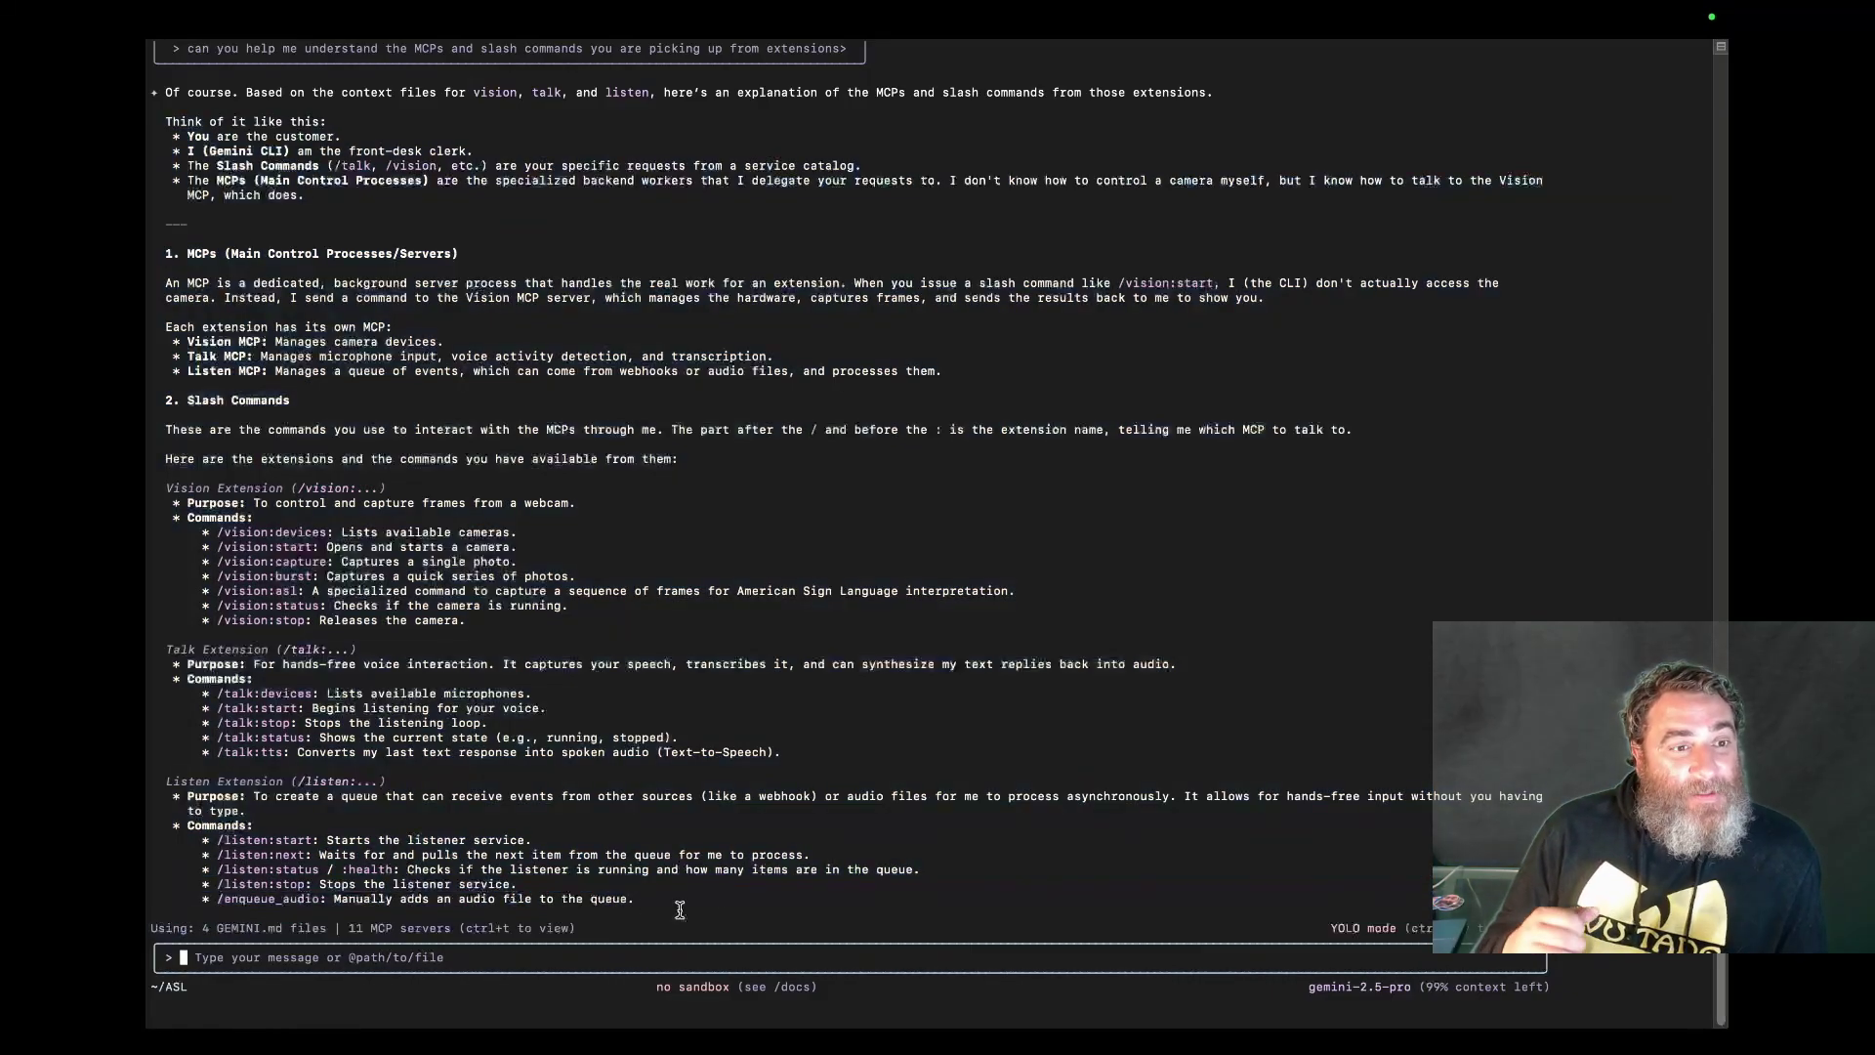
pyautogui.write('/a')
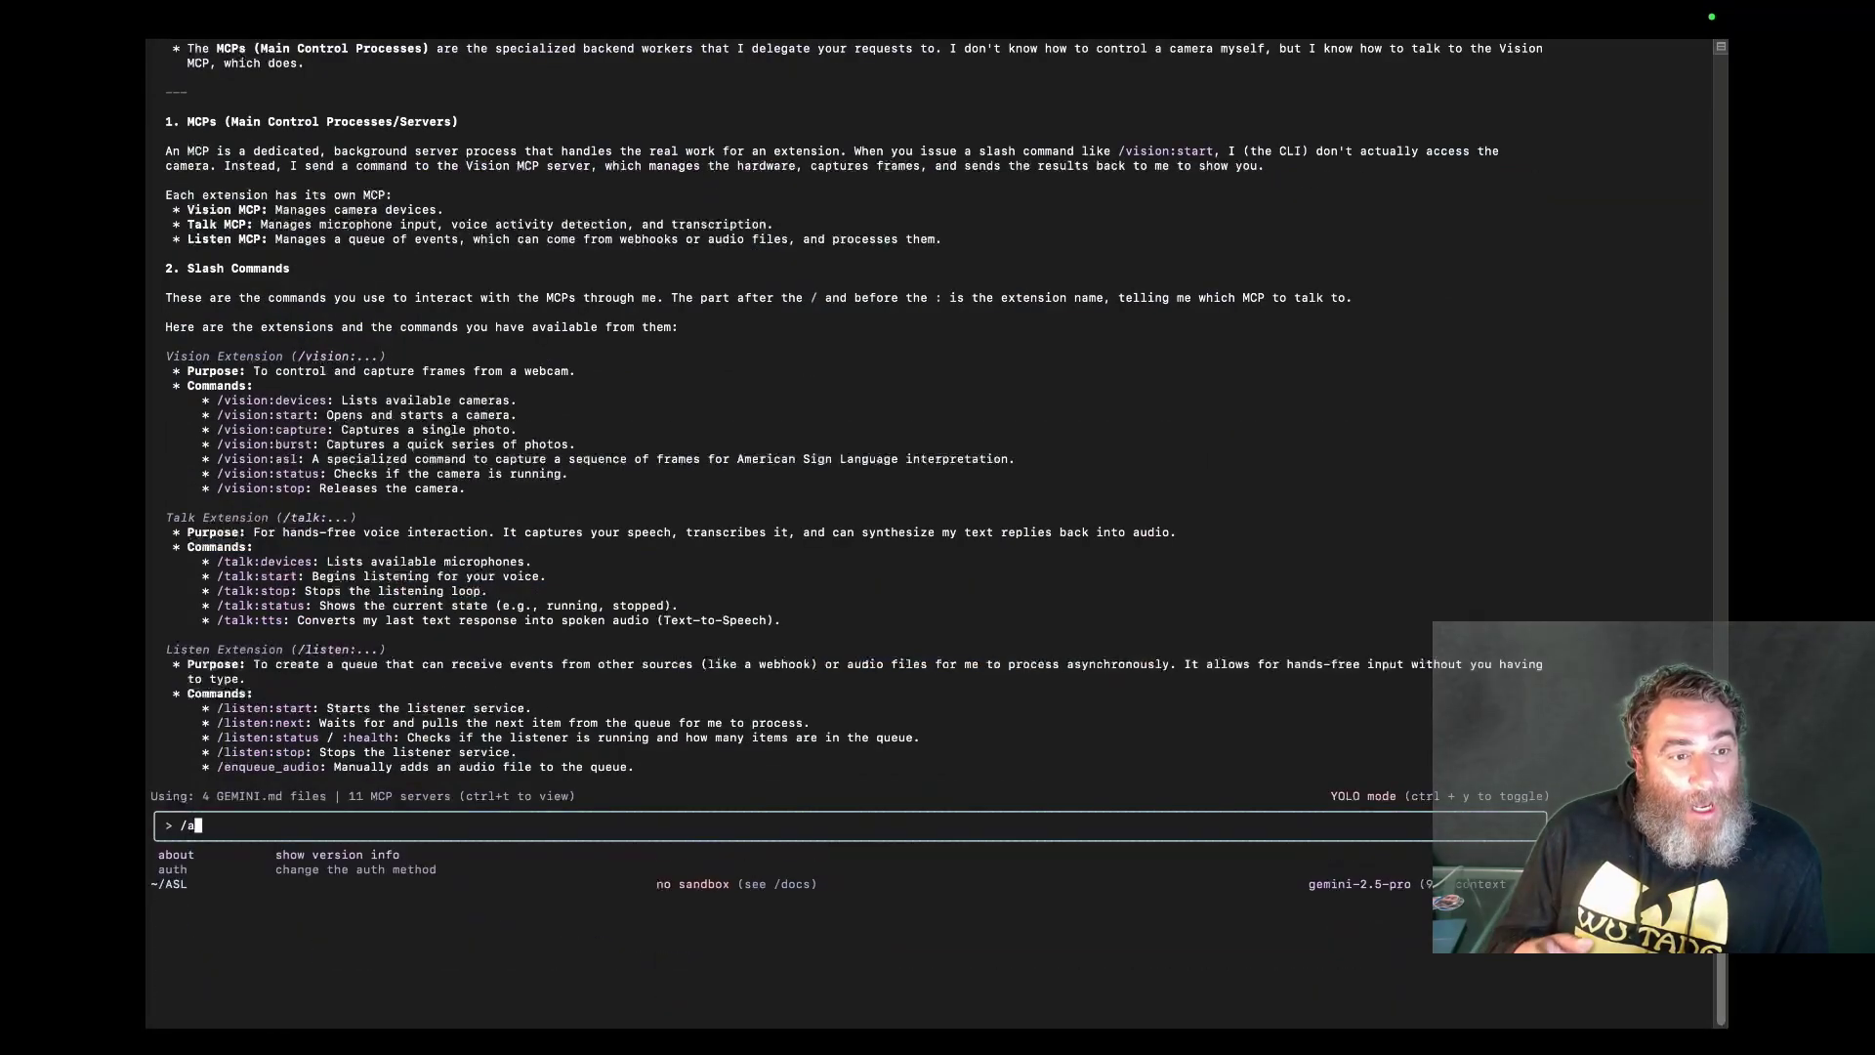
pyautogui.press('BackSpace')
pyautogui.press('BackSpace')
pyautogui.write('/quit')
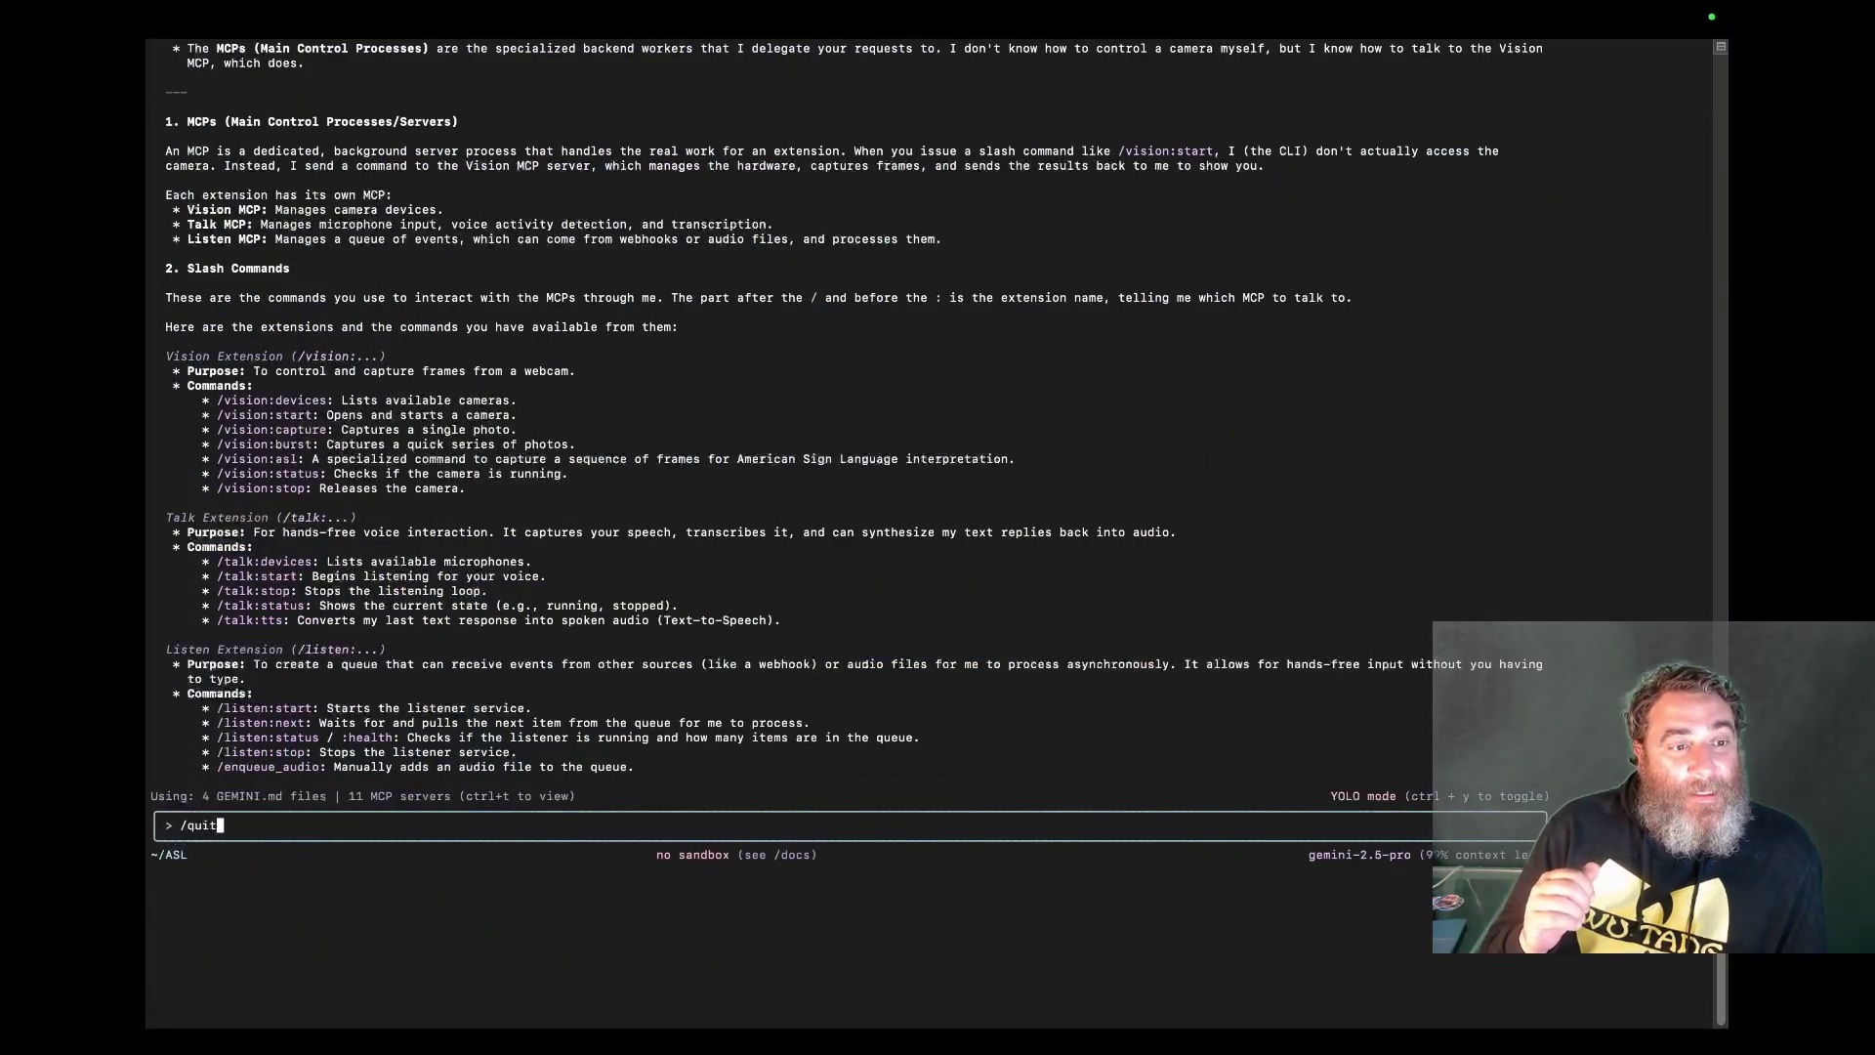
pyautogui.press('Return')
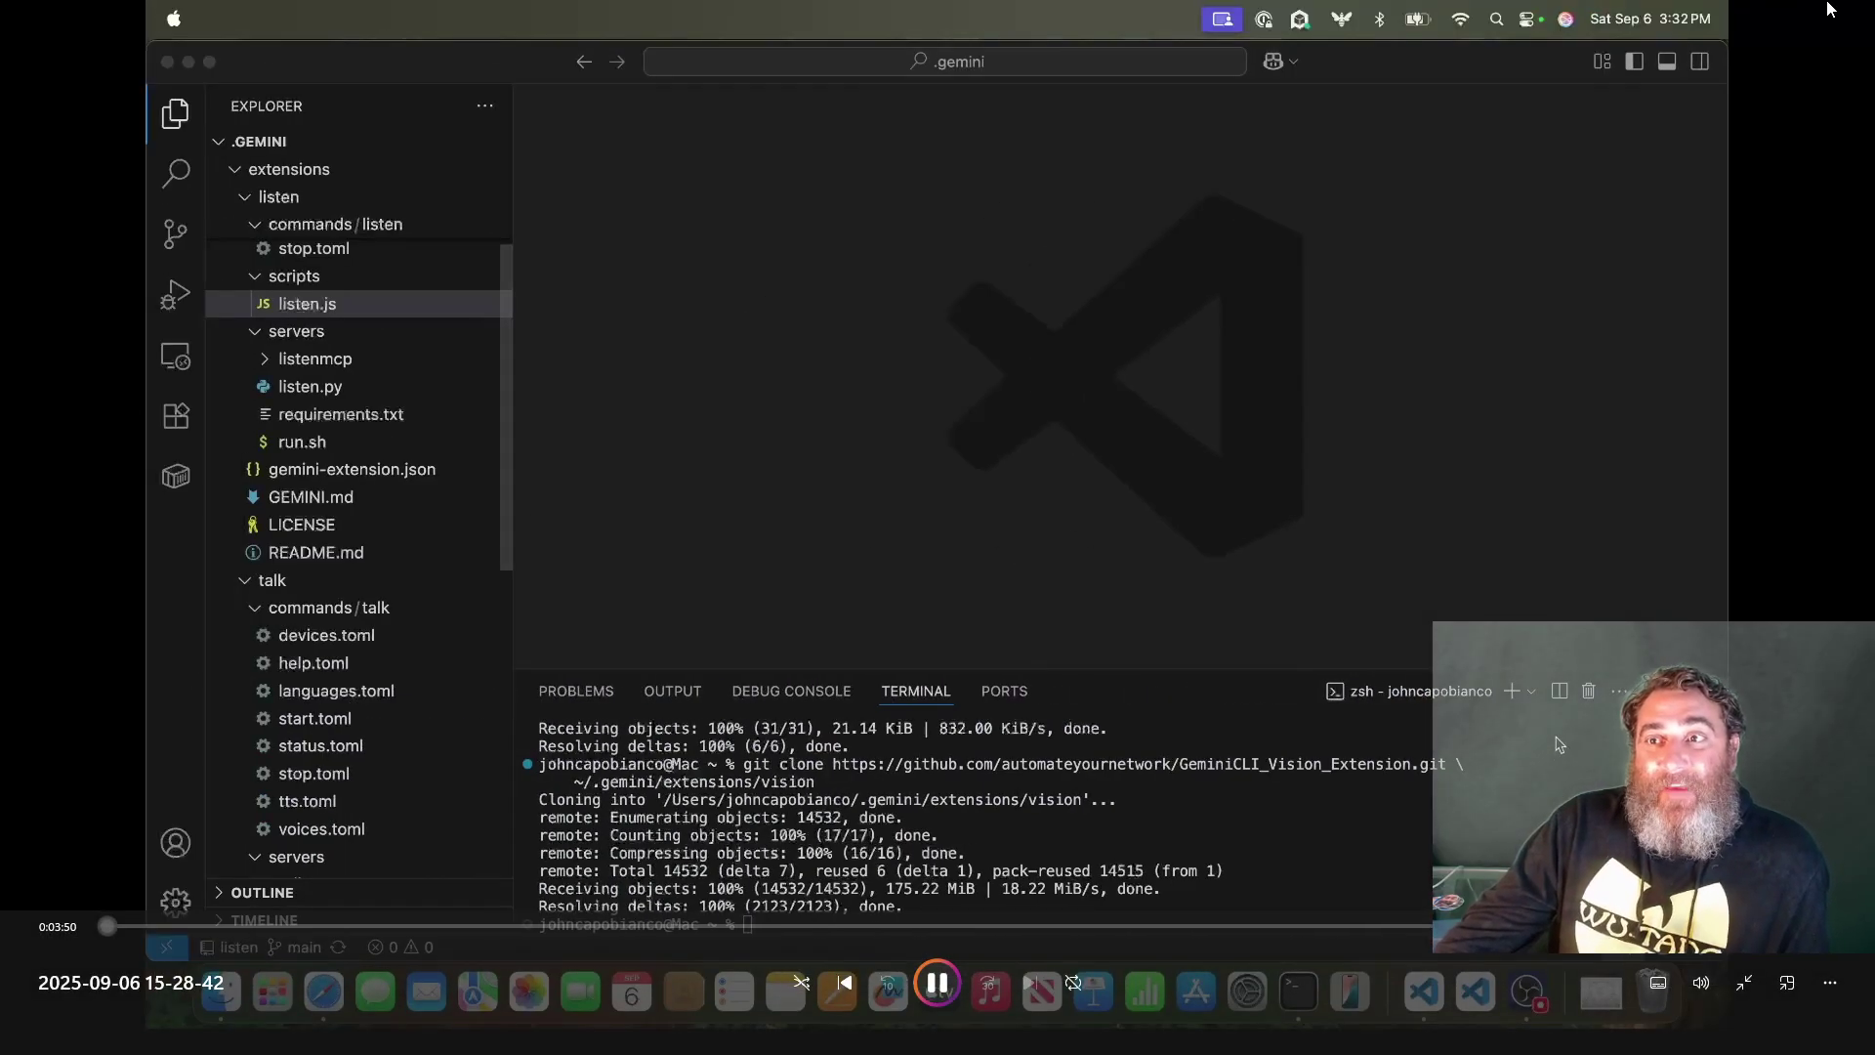
# Close Chrome, switch to the GeminiCLI_Listen_Extension VS Code window, and open README.md
pyautogui.press('space')
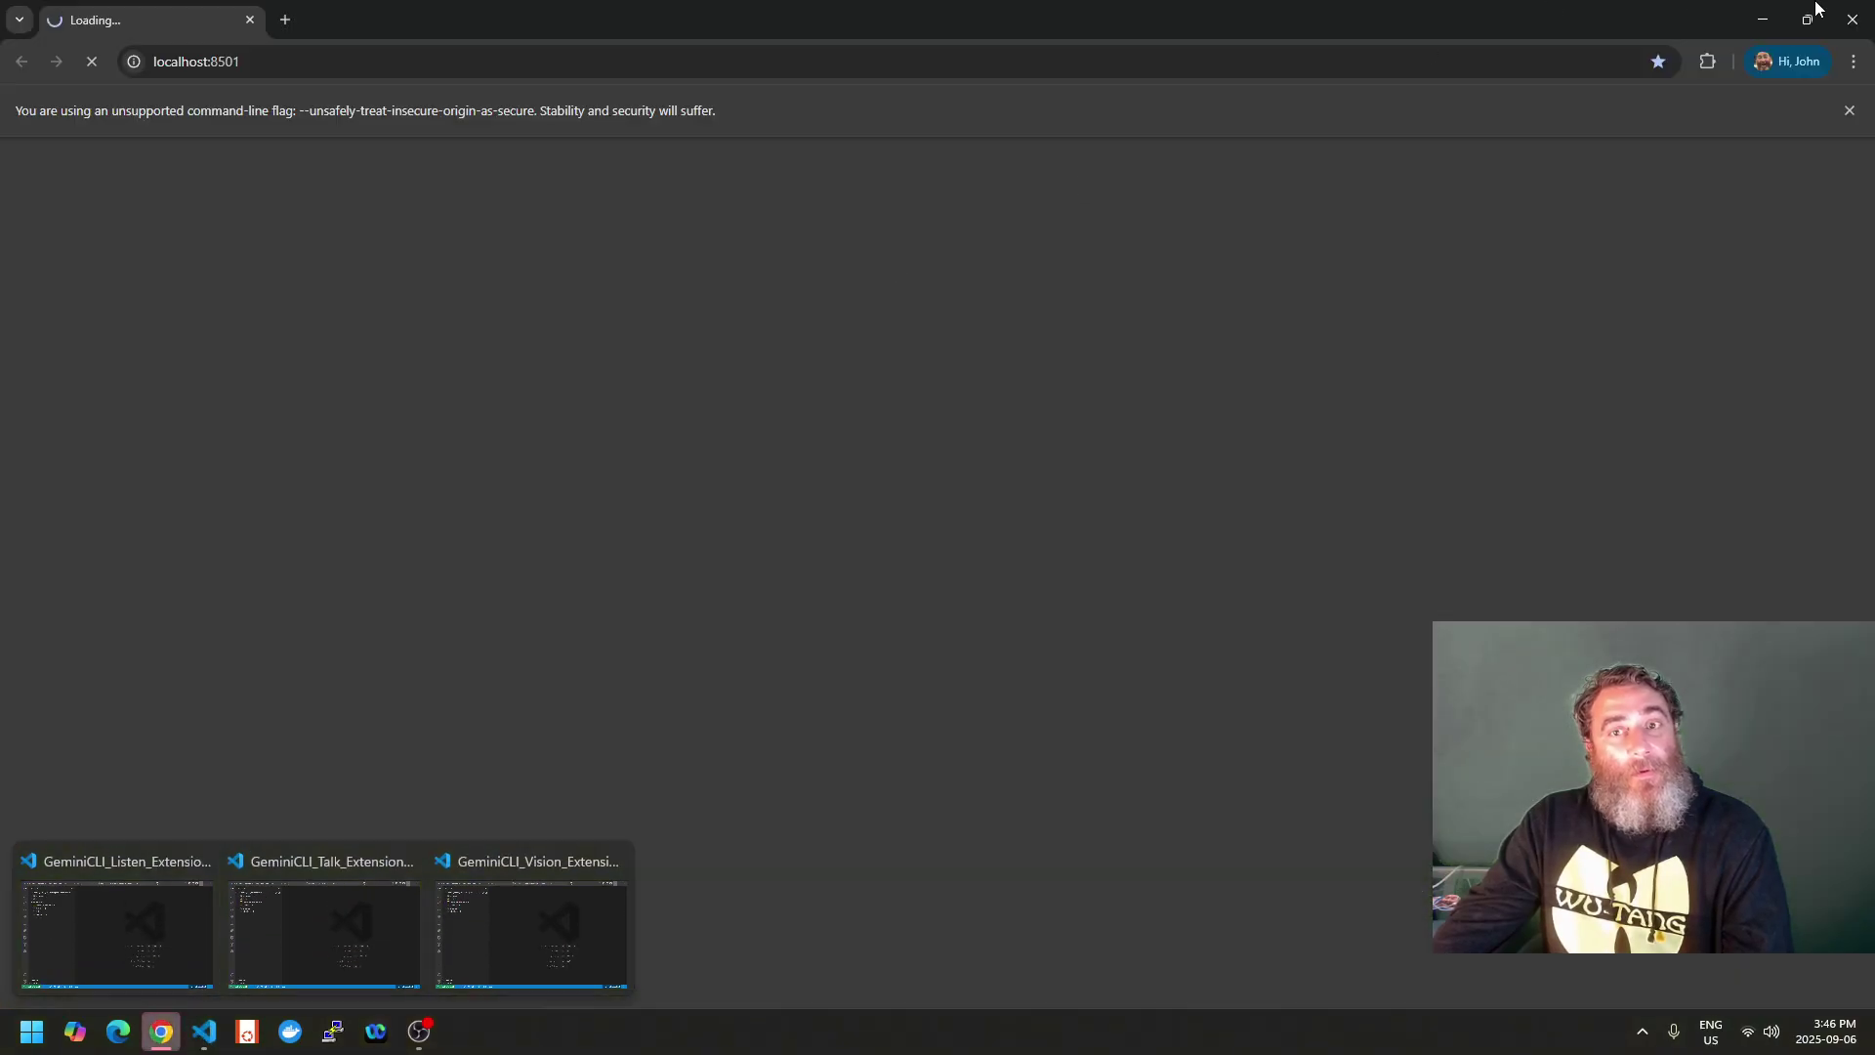
pyautogui.click(1853, 18)
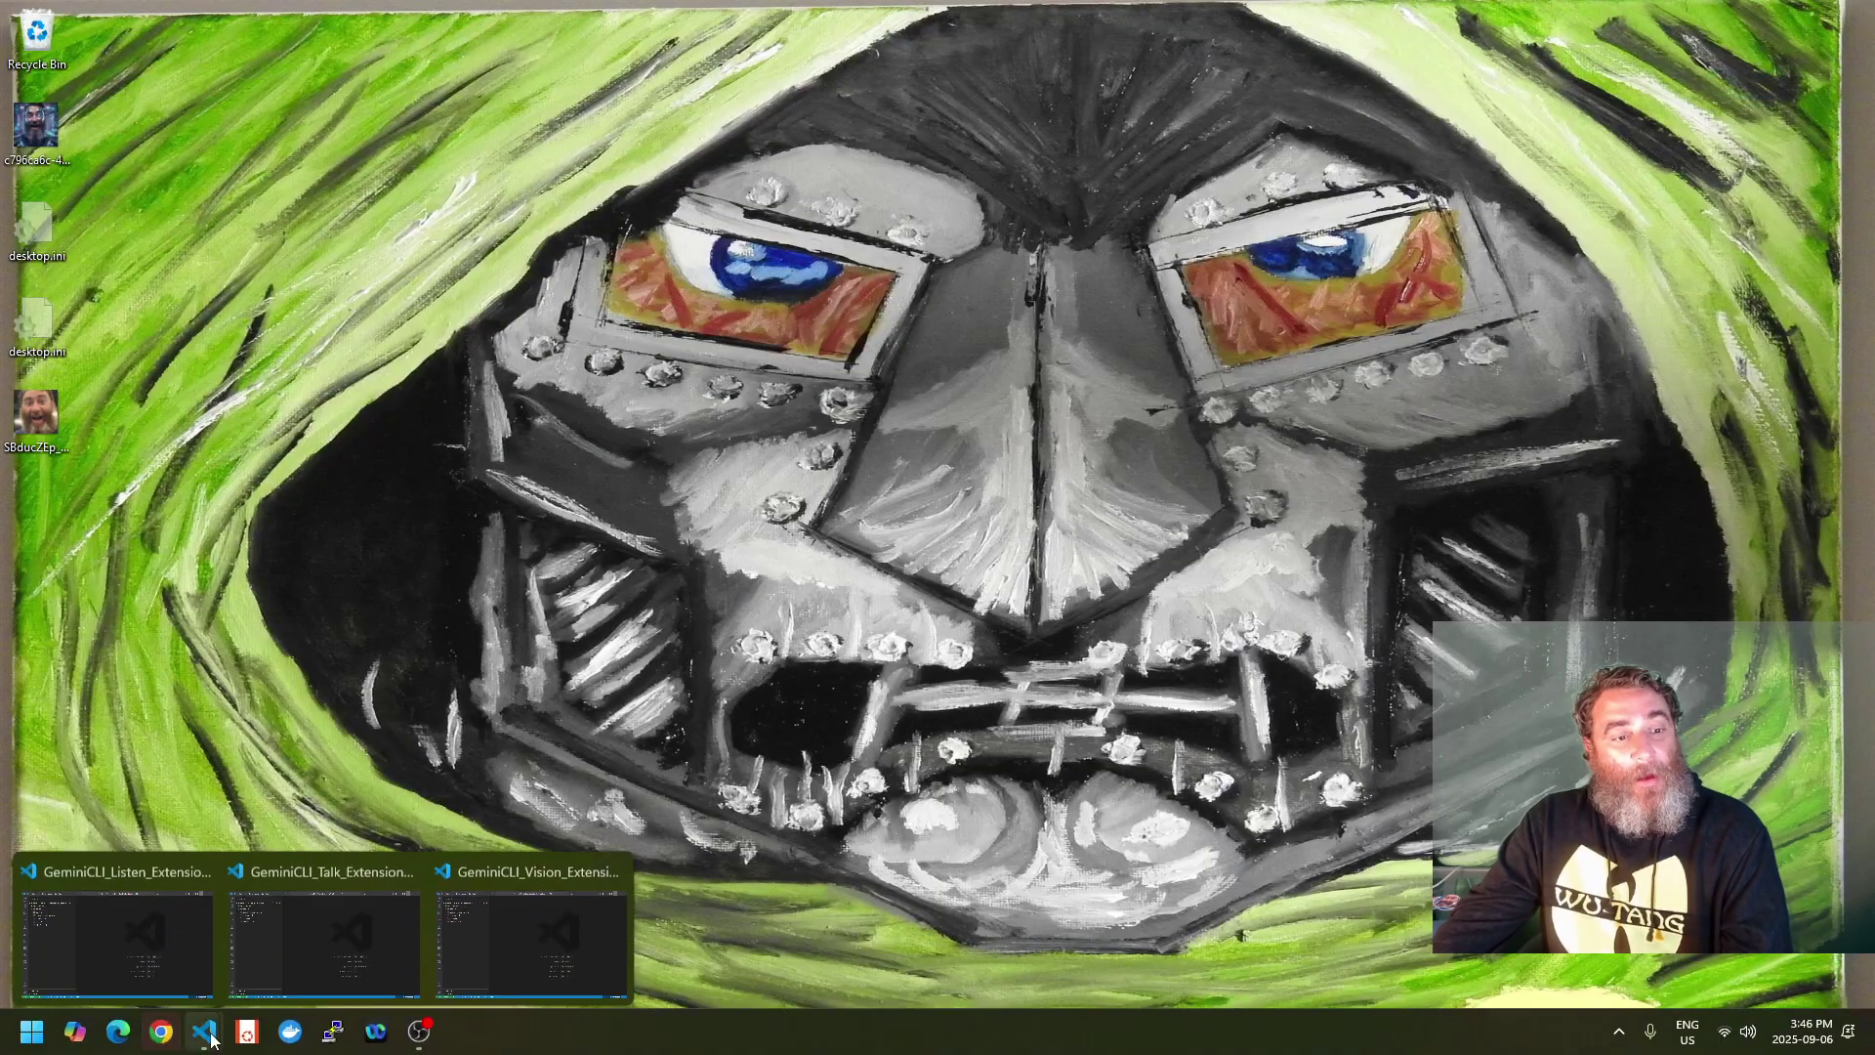
pyautogui.click(144, 922)
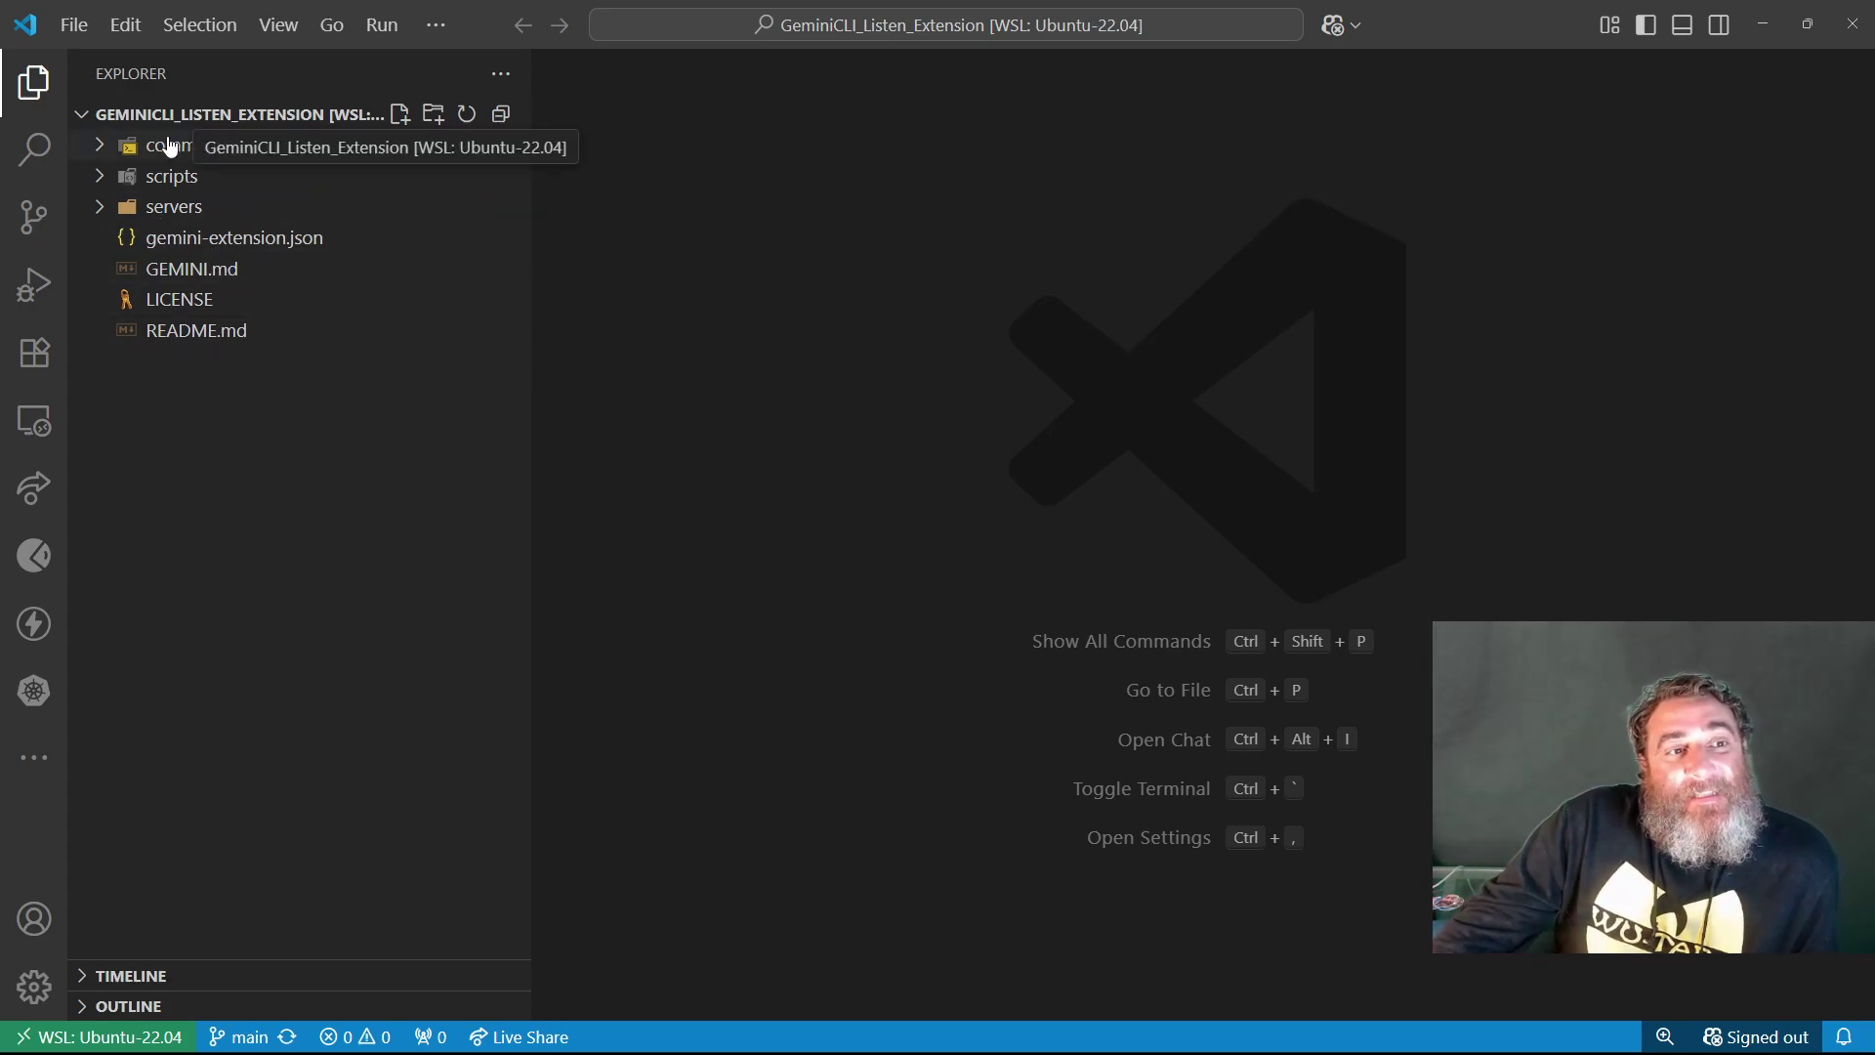
pyautogui.click(166, 335)
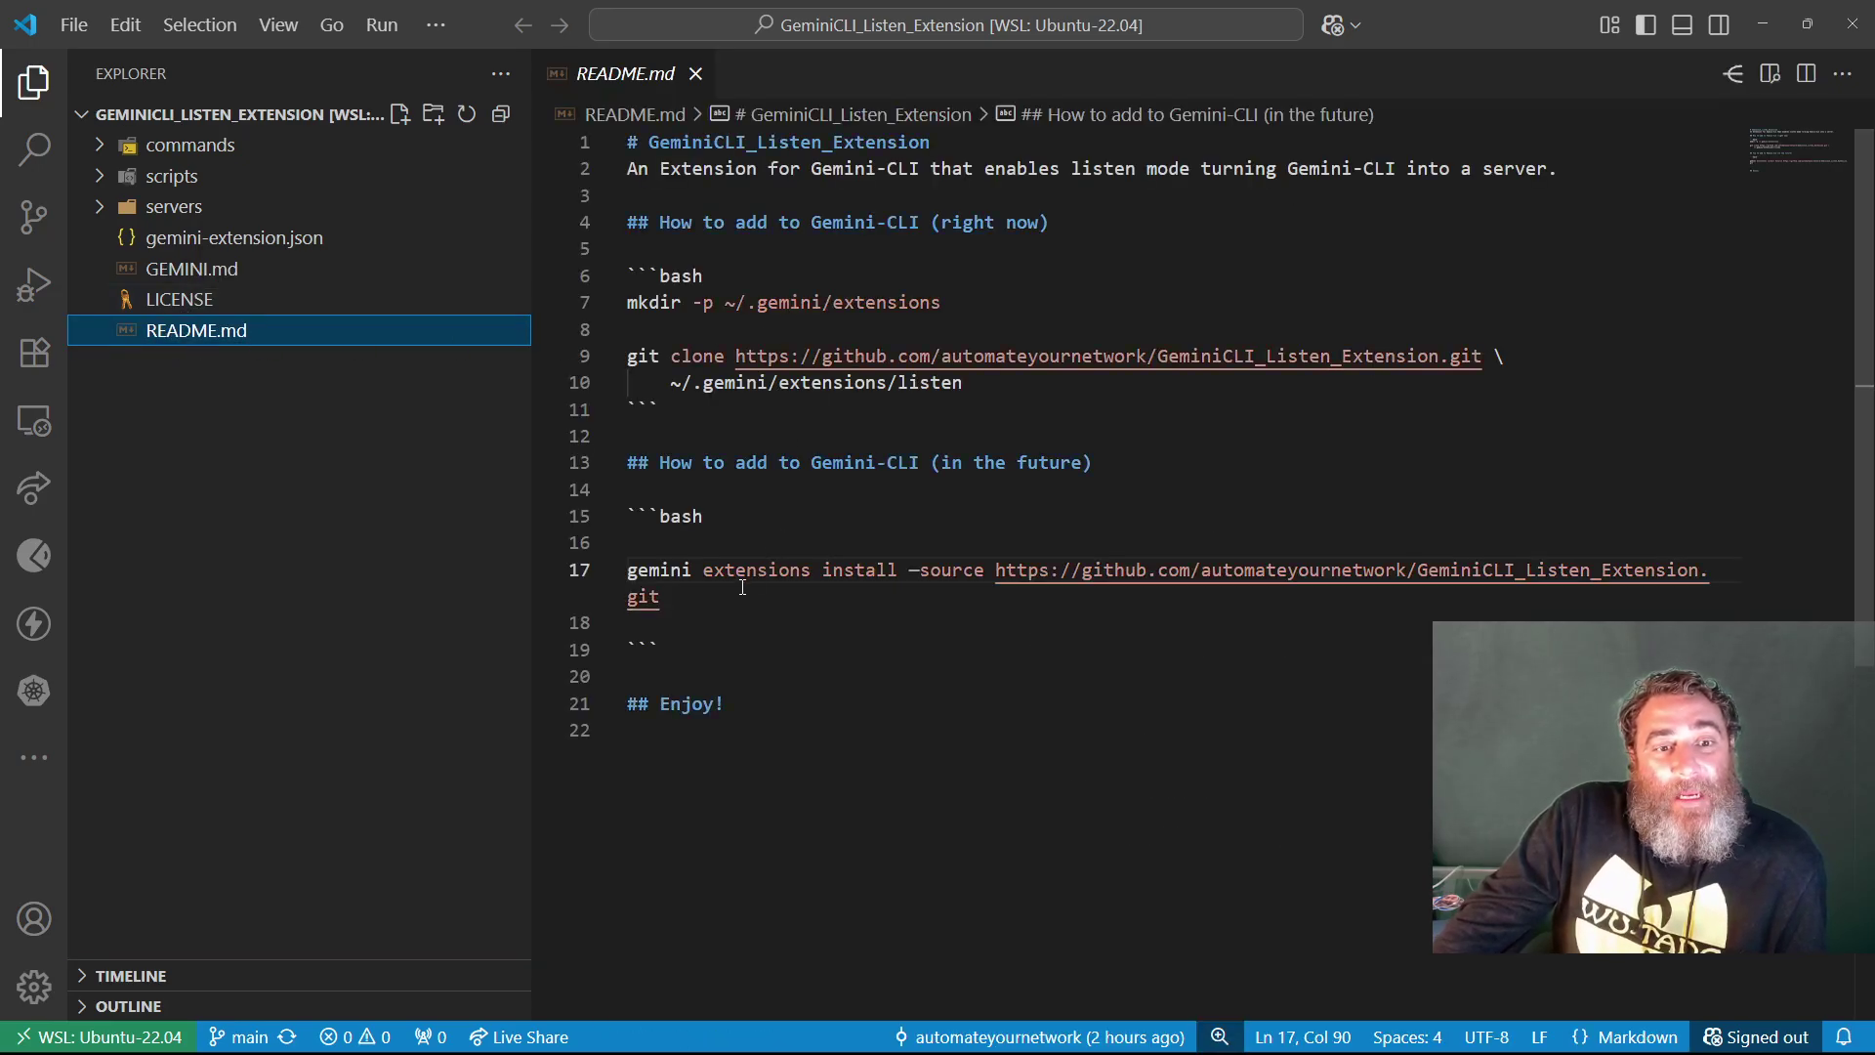
# Highlight the mkdir and git clone installation commands on lines 7–10
pyautogui.moveTo(972, 382); pyautogui.dragTo(606, 307)
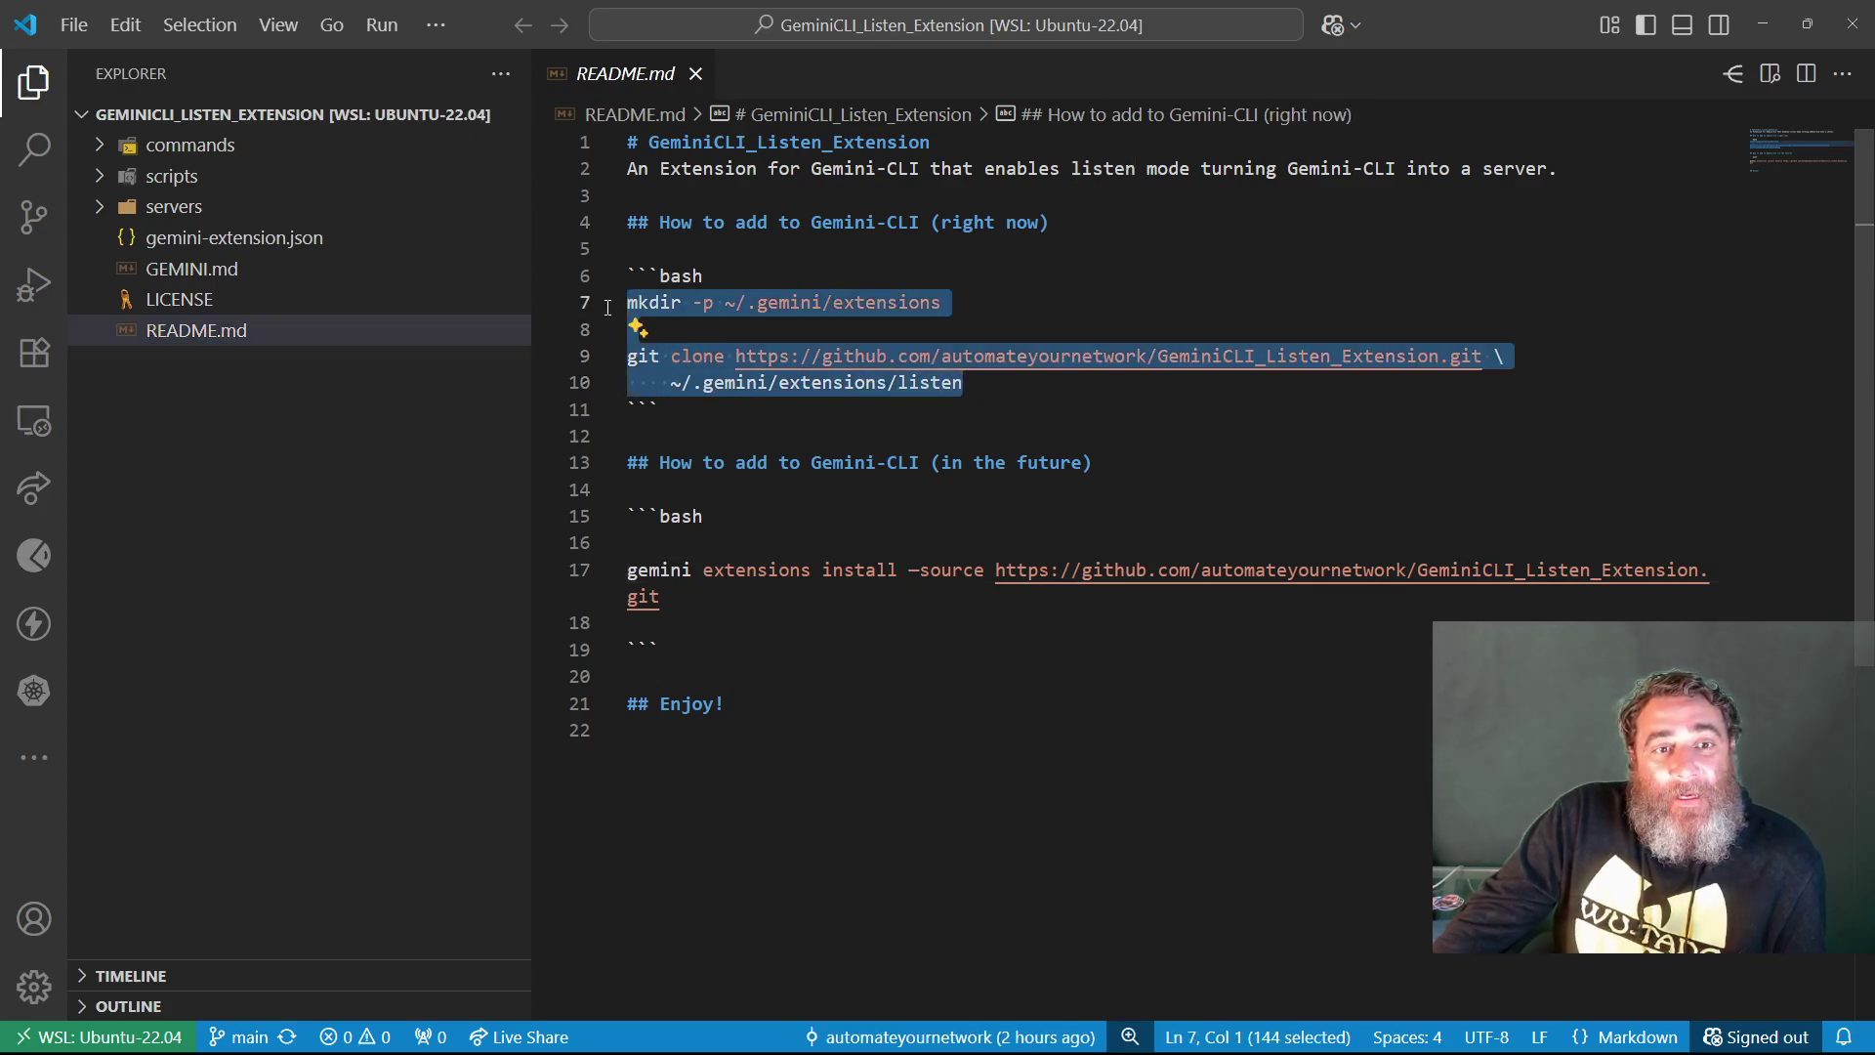
pyautogui.moveTo(937, 307); pyautogui.dragTo(579, 299)
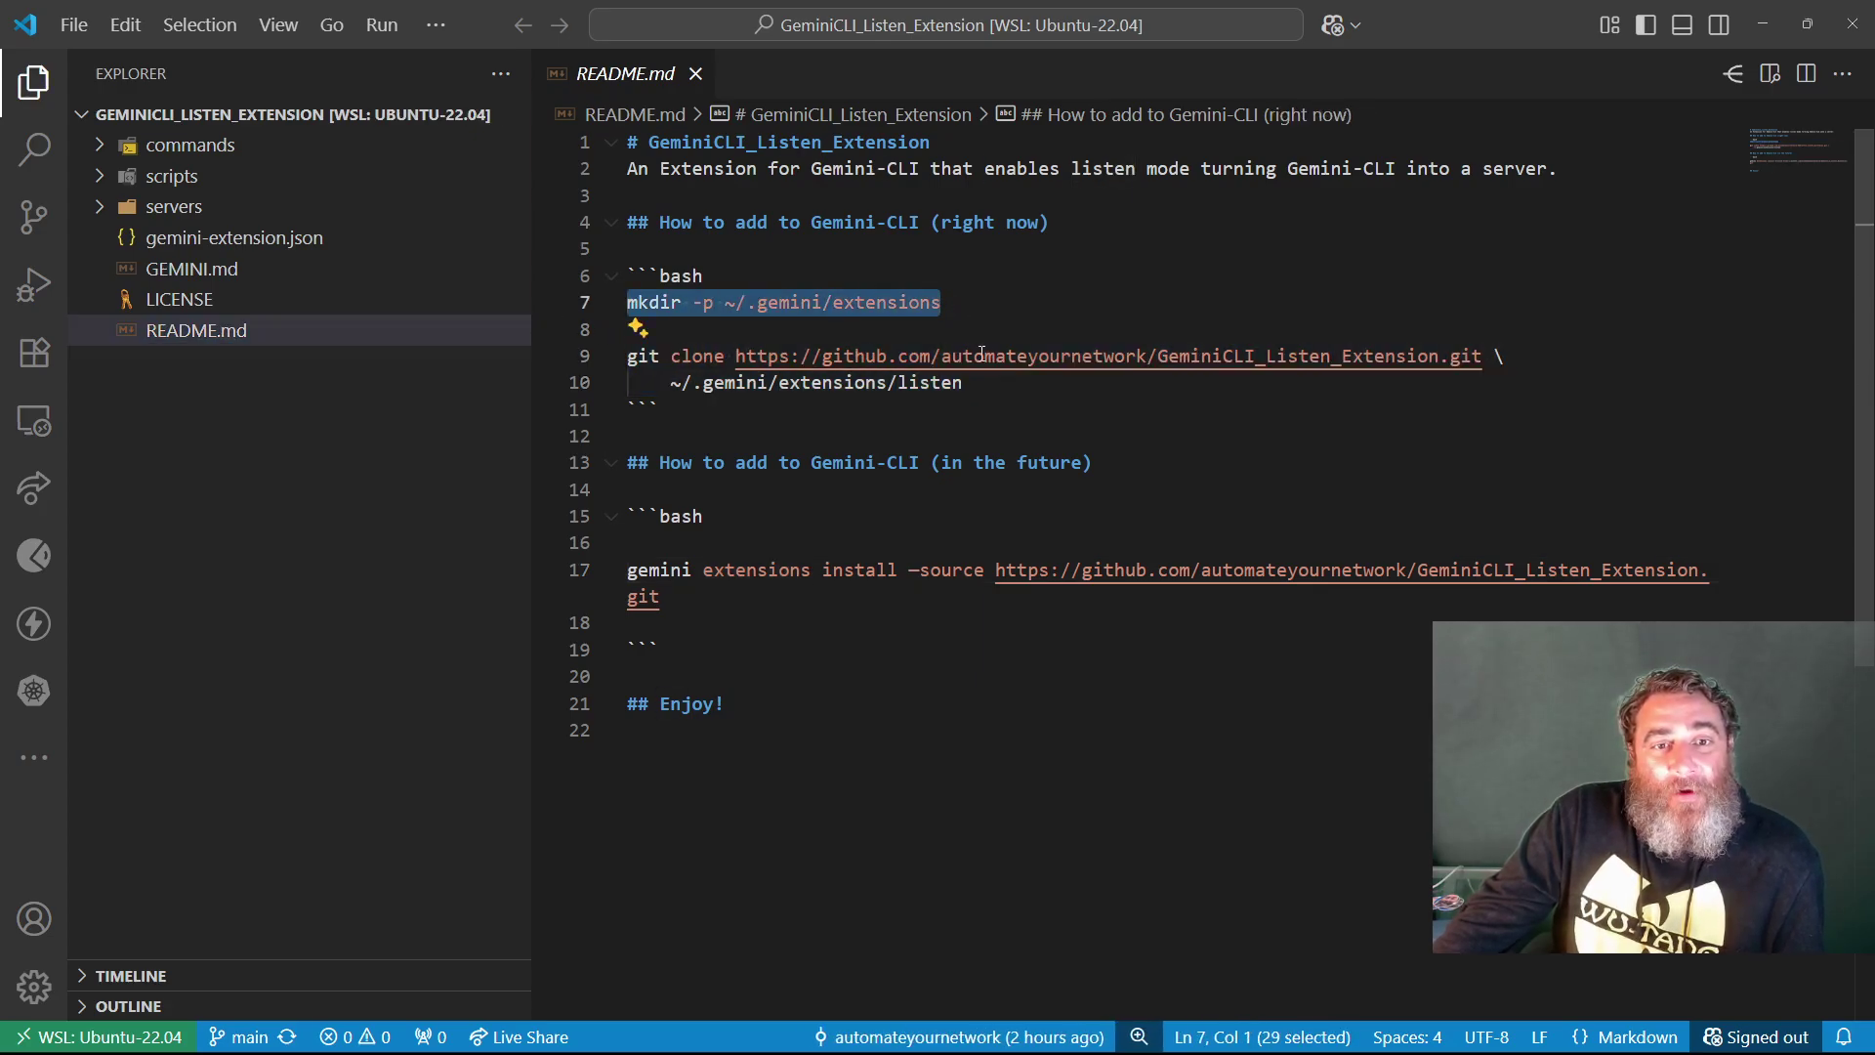
pyautogui.moveTo(996, 382); pyautogui.dragTo(615, 356)
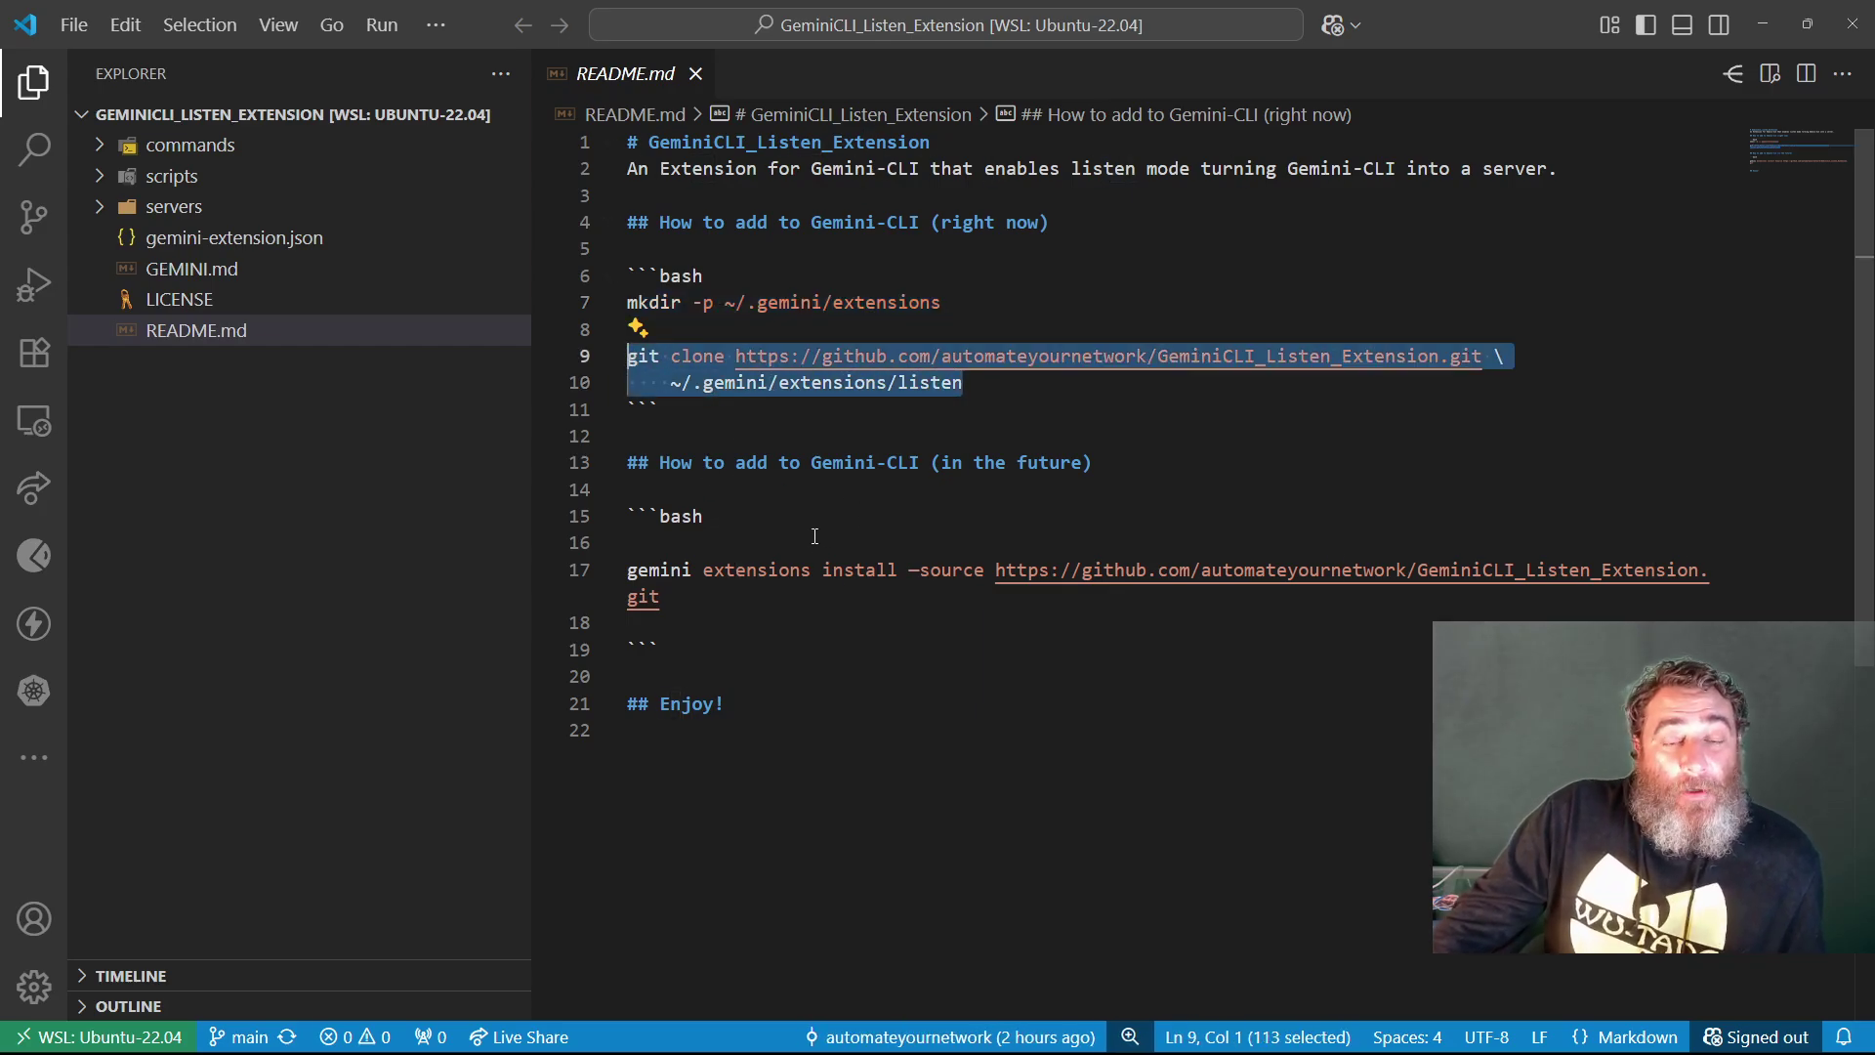
pyautogui.click(678, 572)
# Select words in line 17's future install command, undo an accidental move, and highlight its URL
pyautogui.click(746, 573)
pyautogui.doubleClick(746, 572)
pyautogui.click(865, 571)
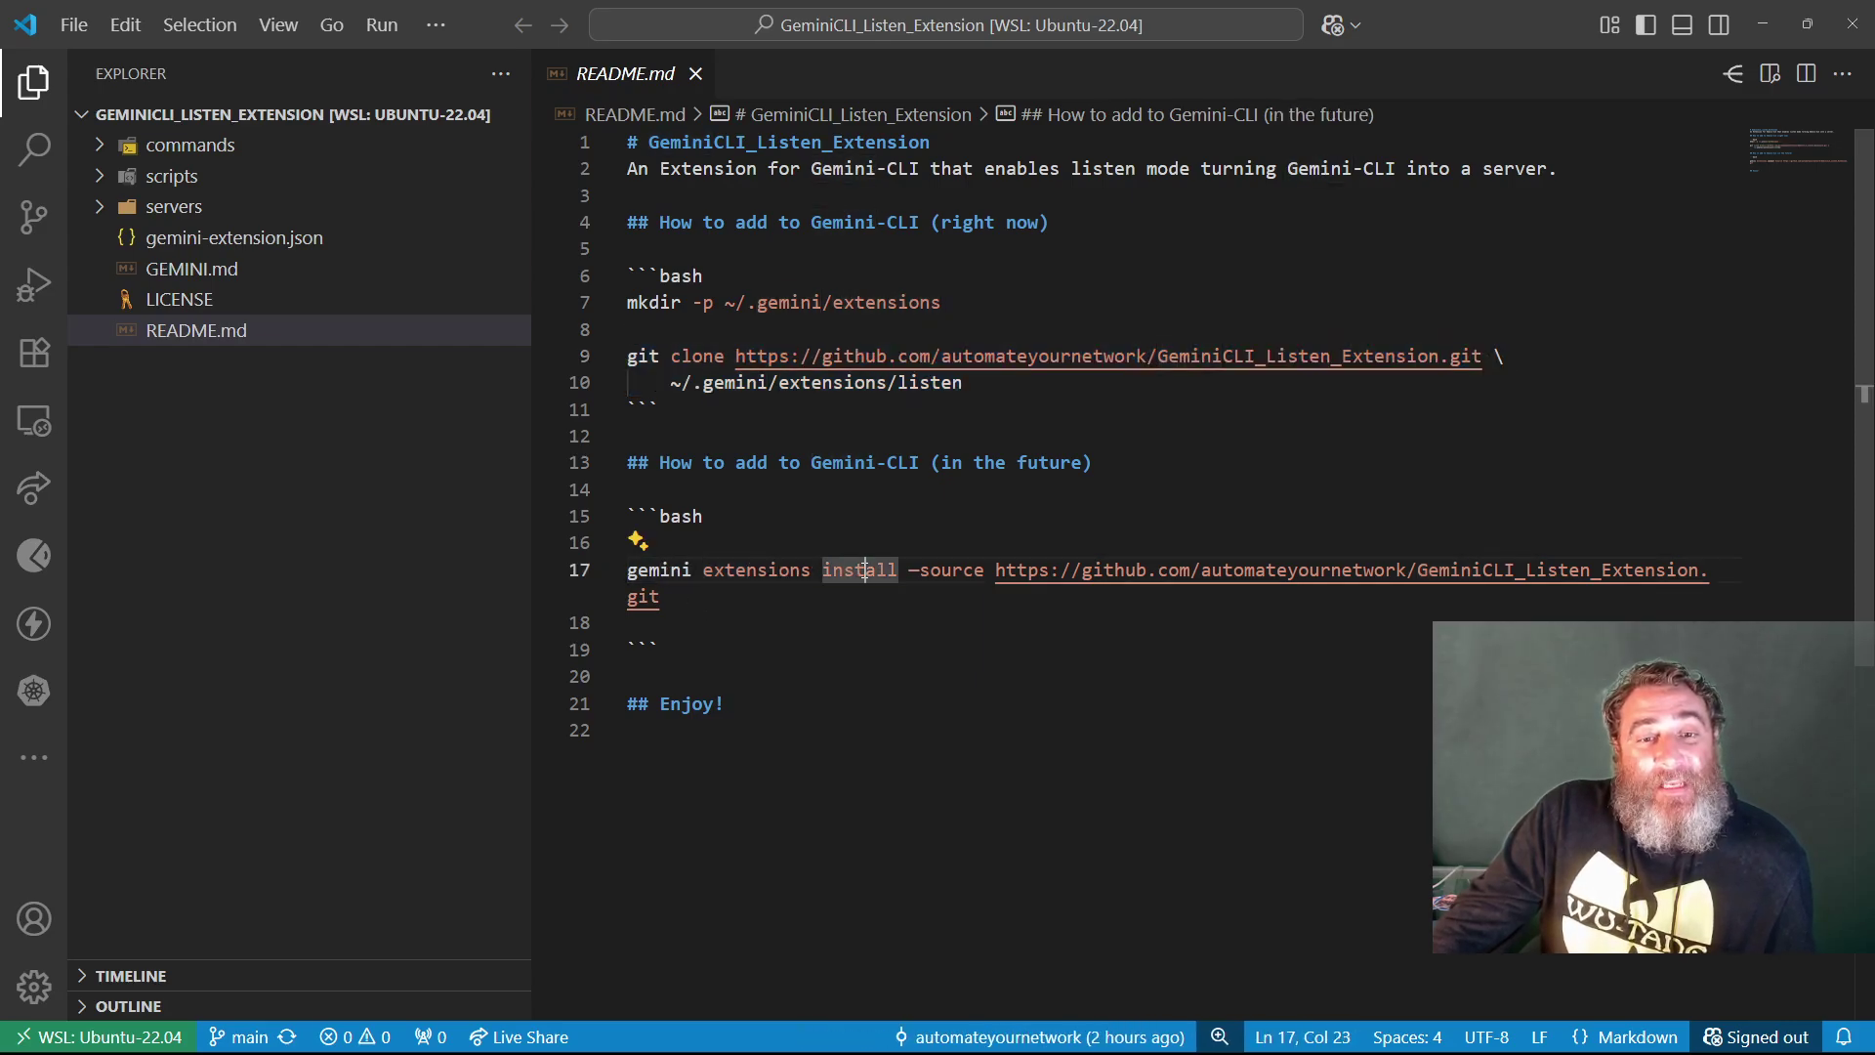
pyautogui.doubleClick(865, 571)
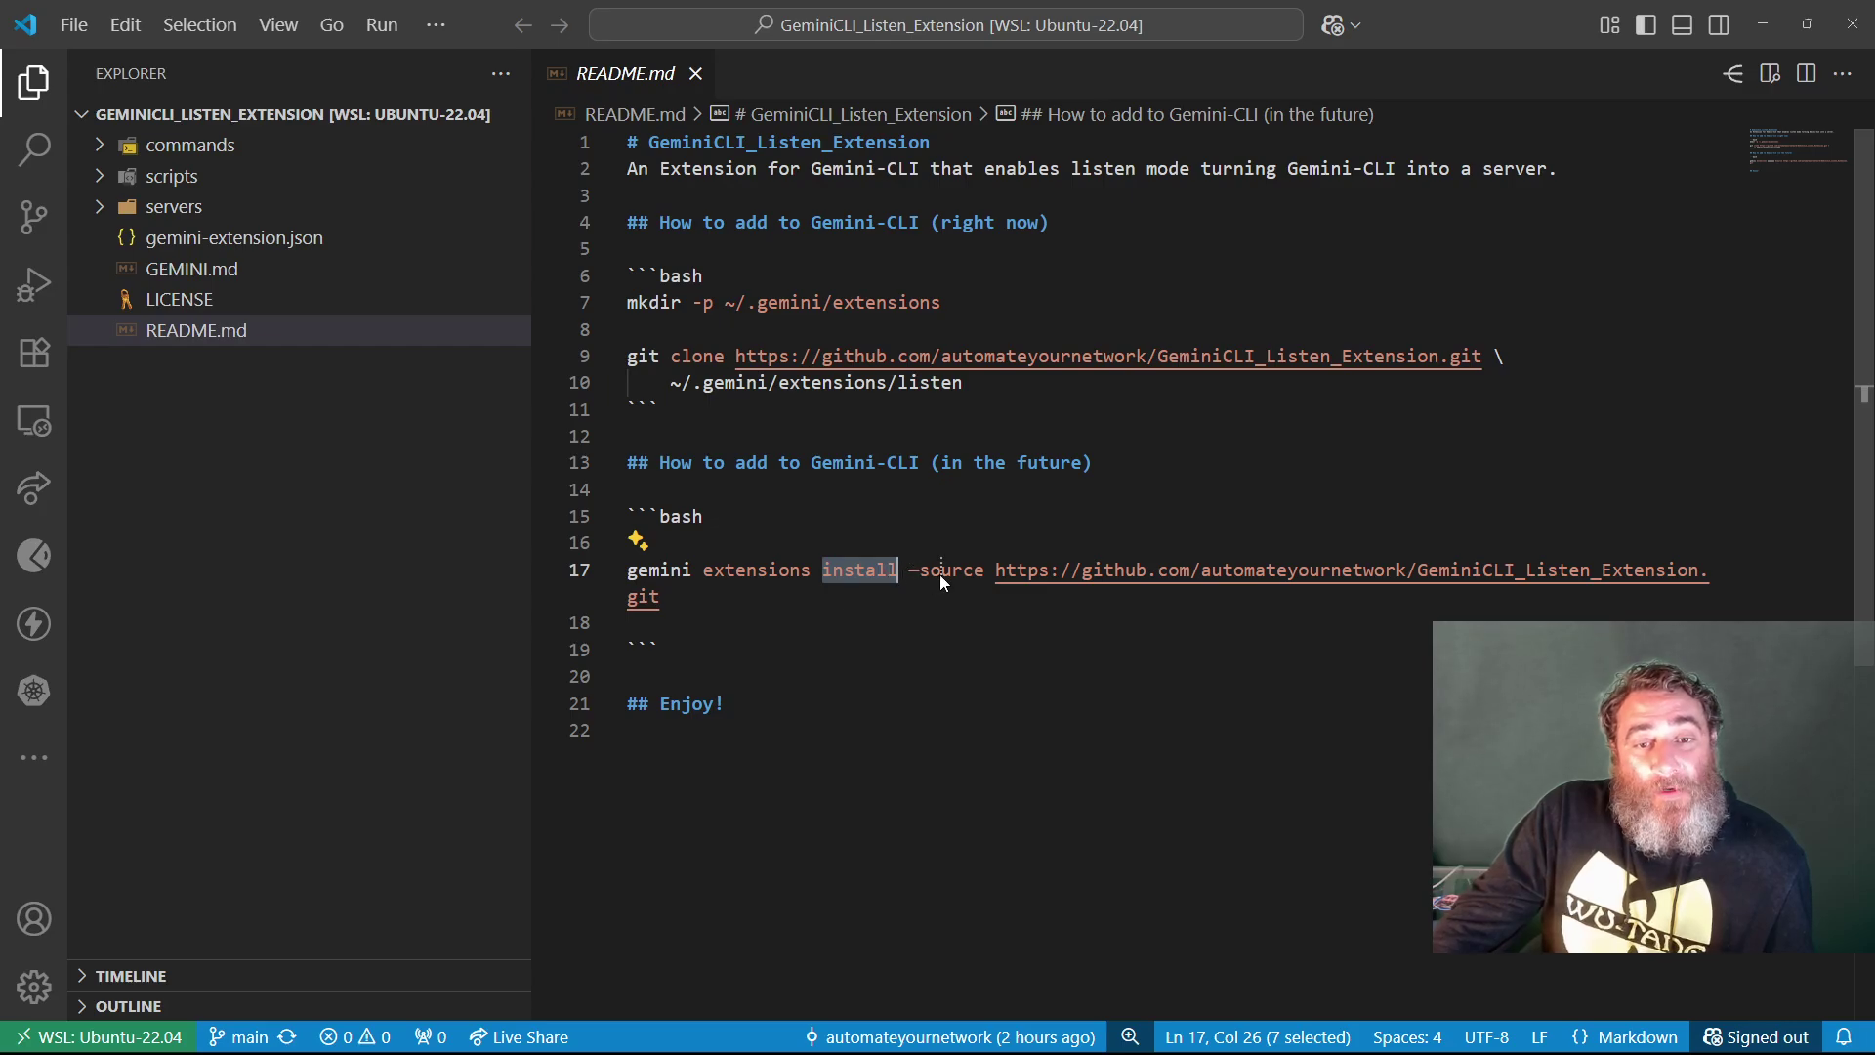
pyautogui.moveTo(864, 571); pyautogui.dragTo(912, 571)
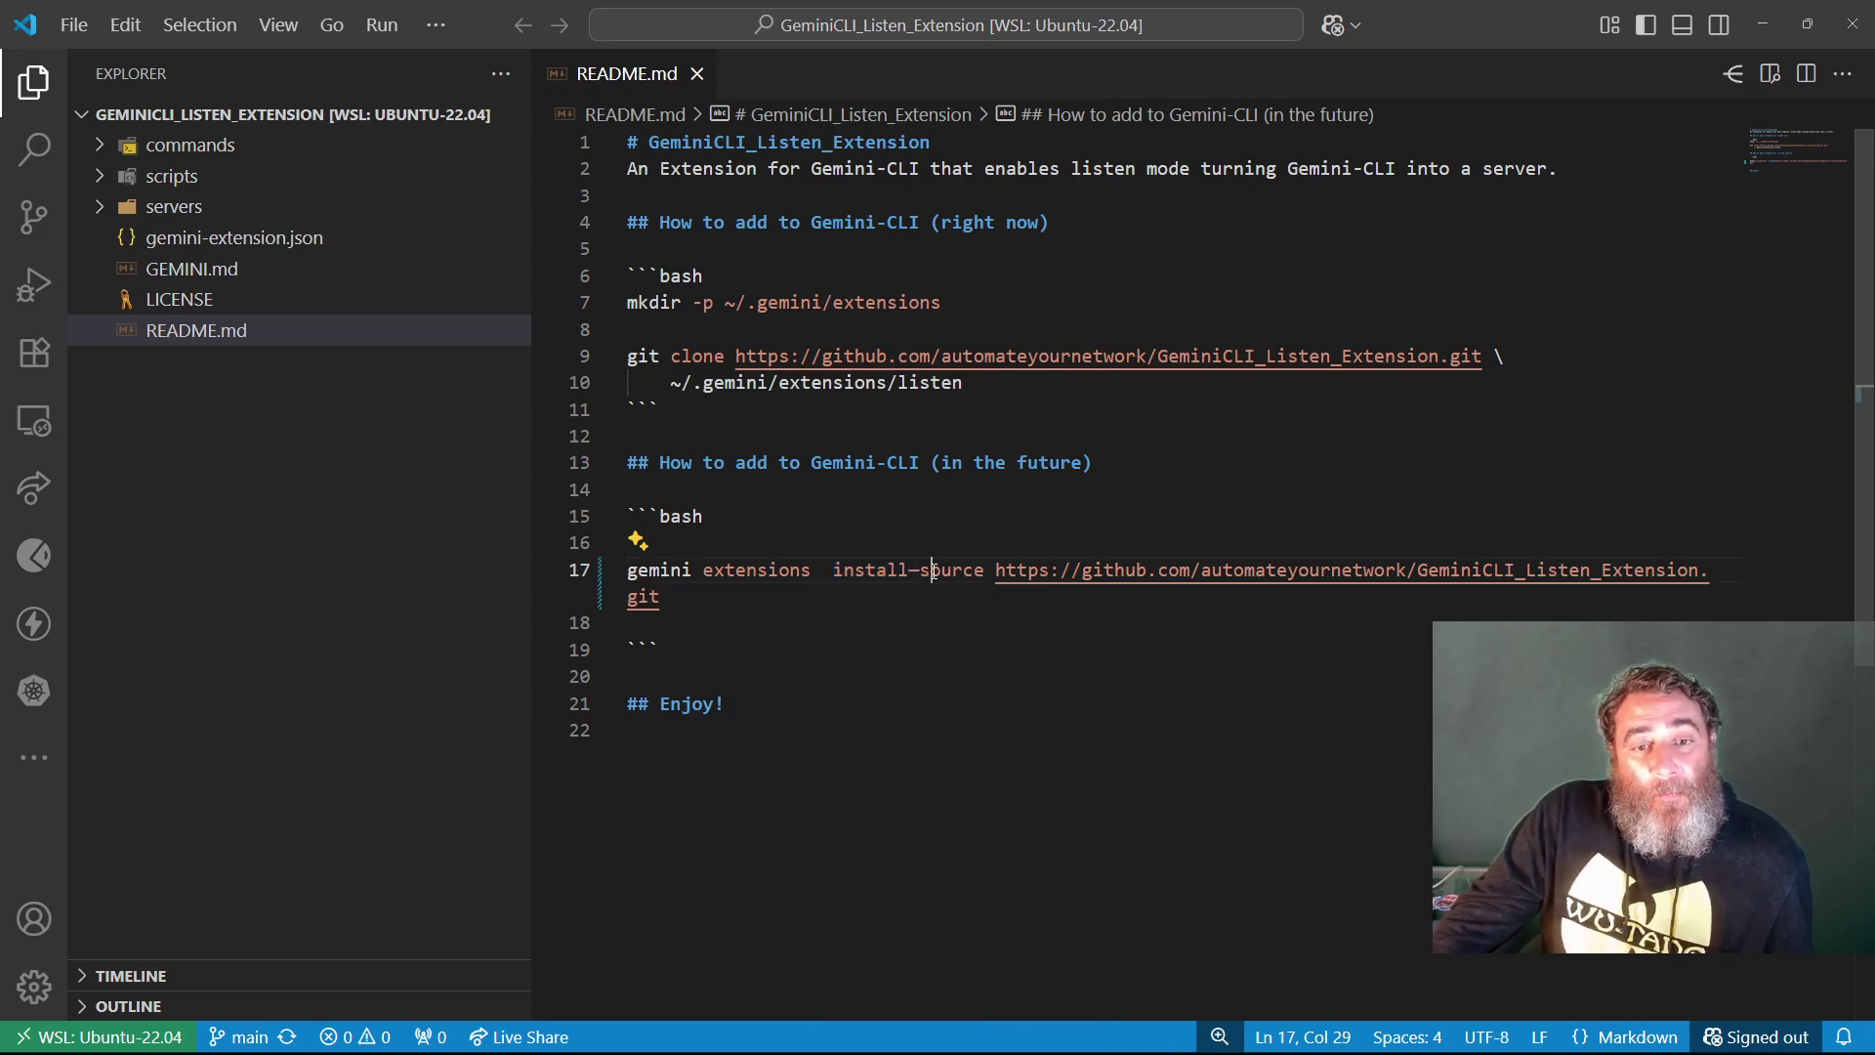
pyautogui.hotkey('ctrl', 'shift', 'Right')
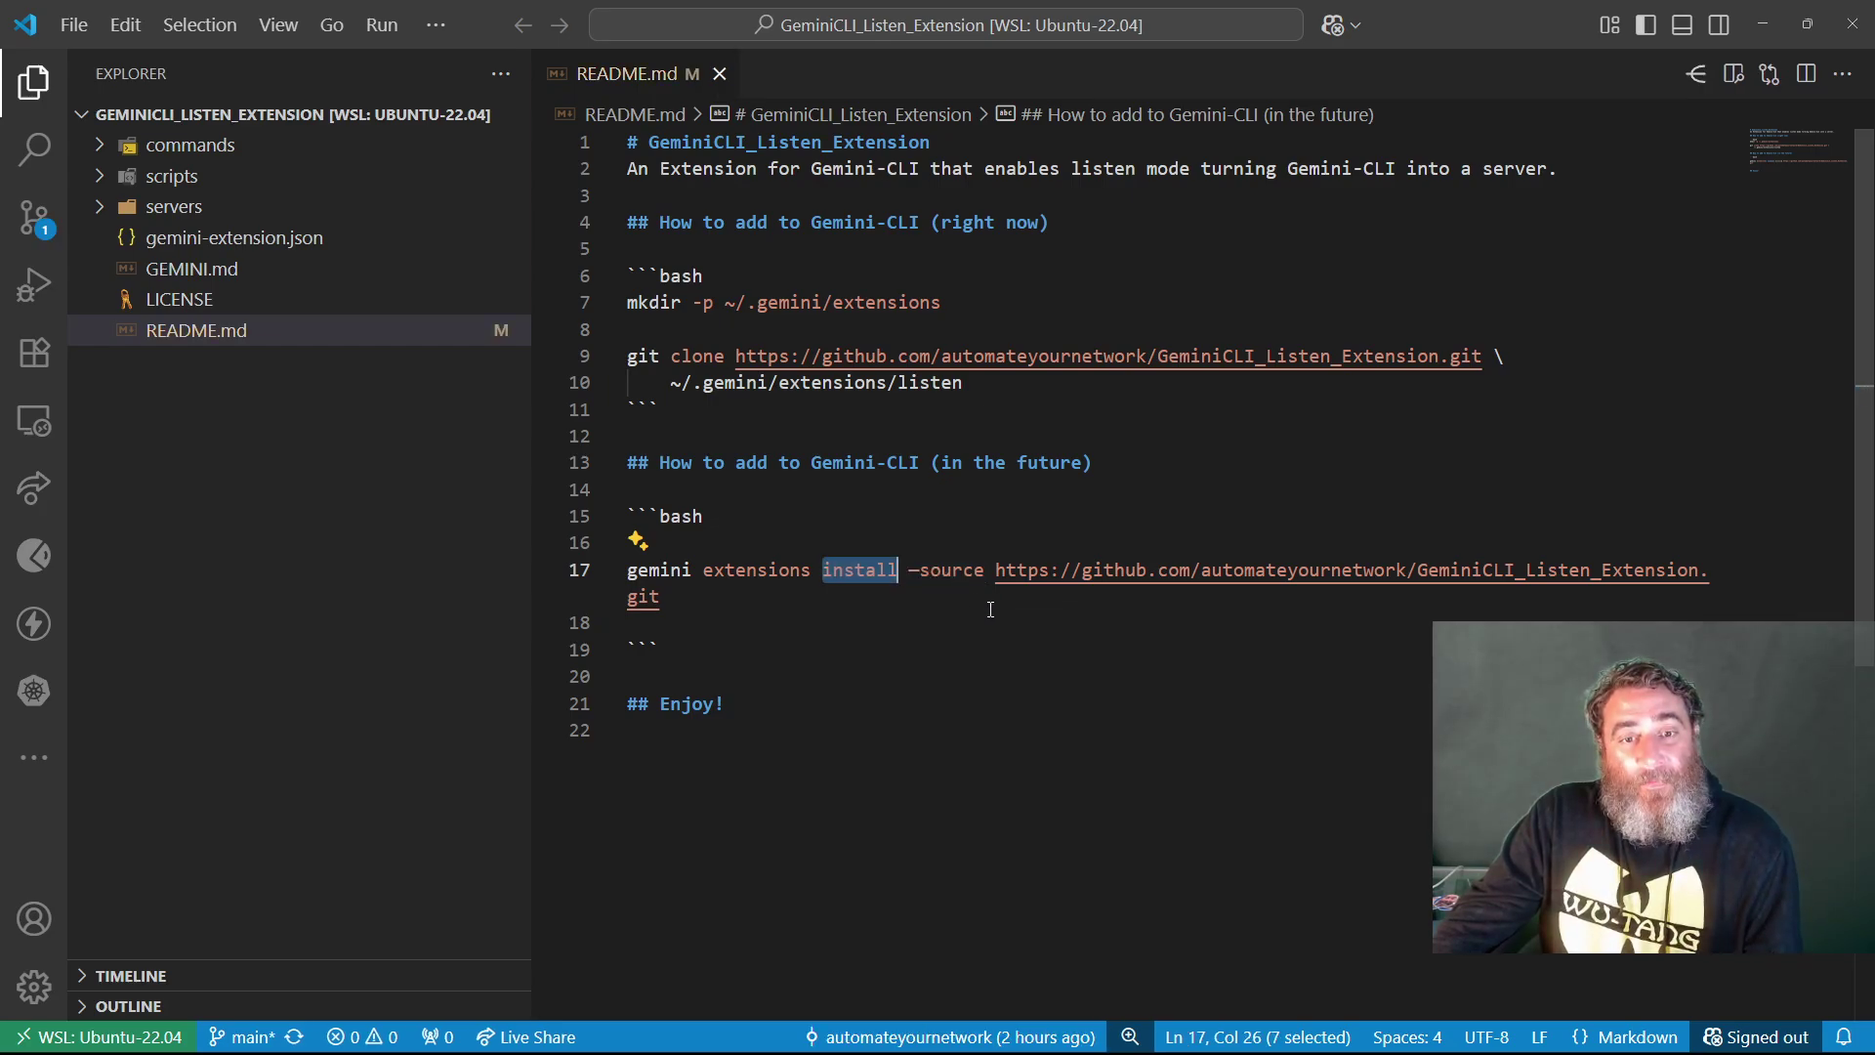
pyautogui.moveTo(993, 570); pyautogui.dragTo(994, 595)
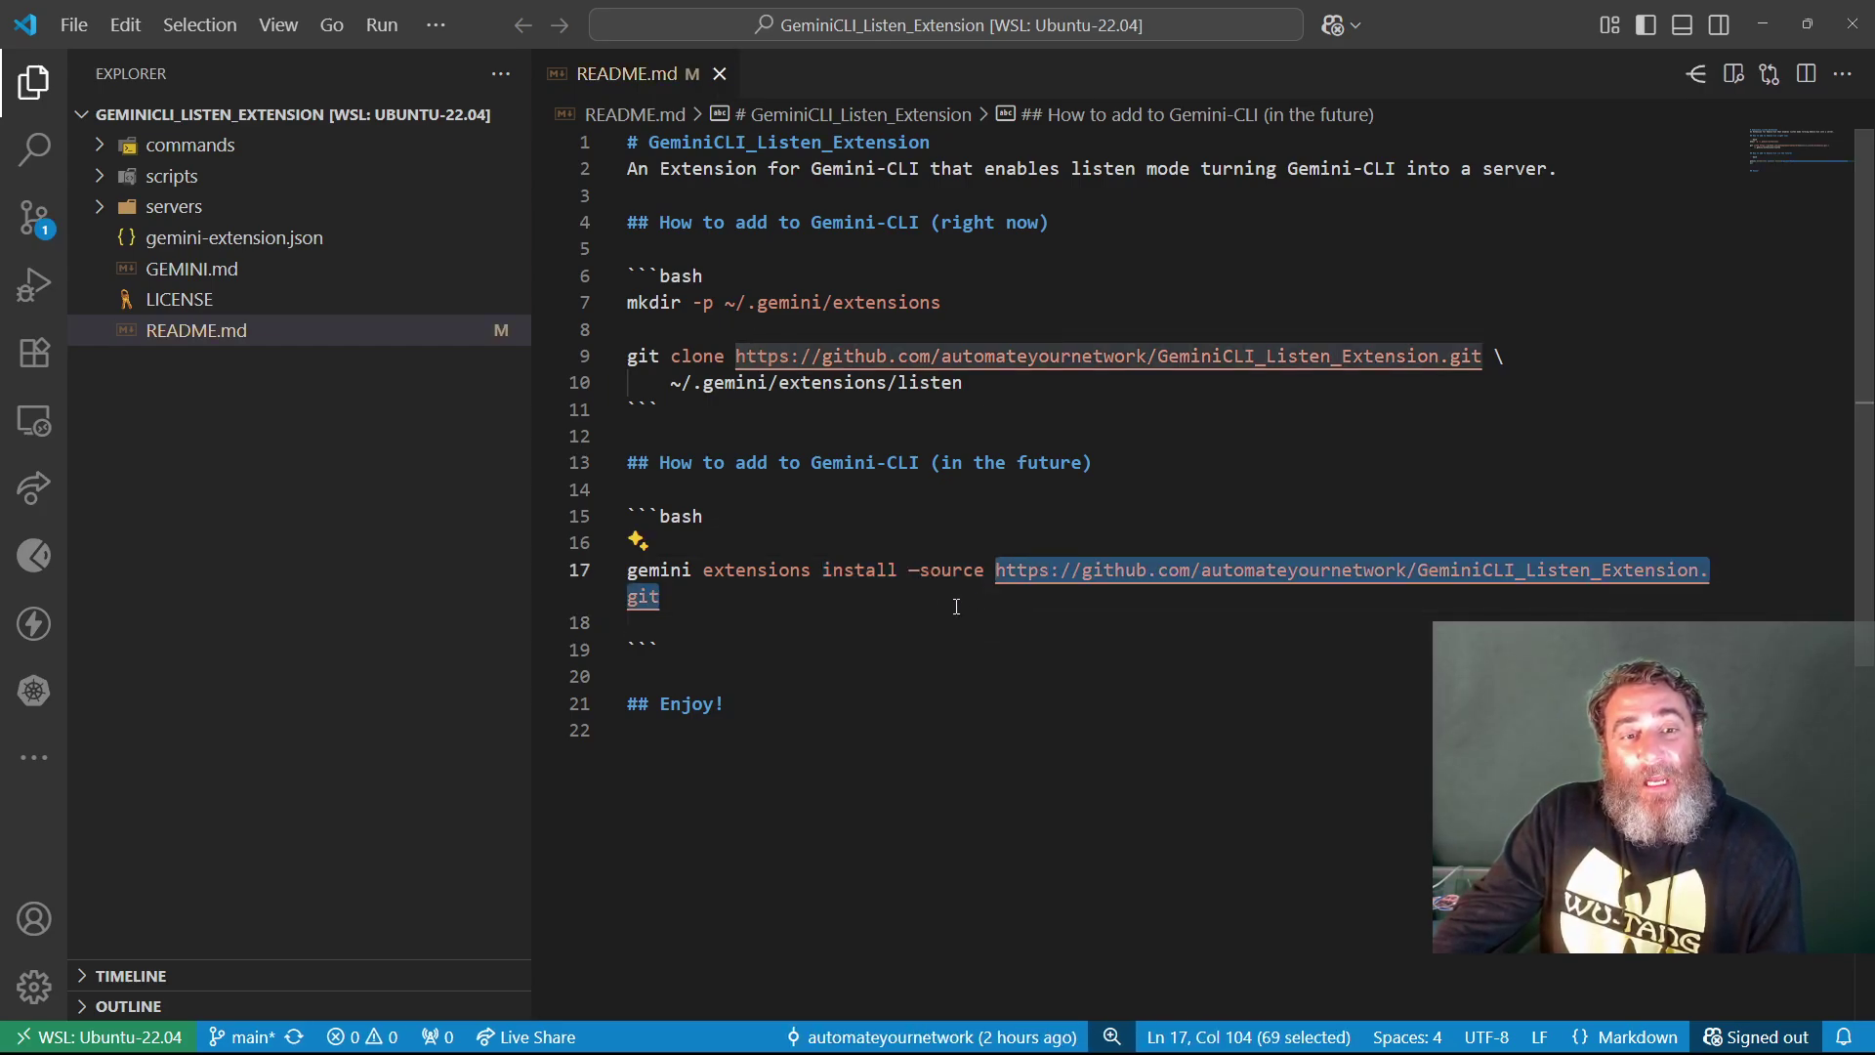
pyautogui.click(801, 604)
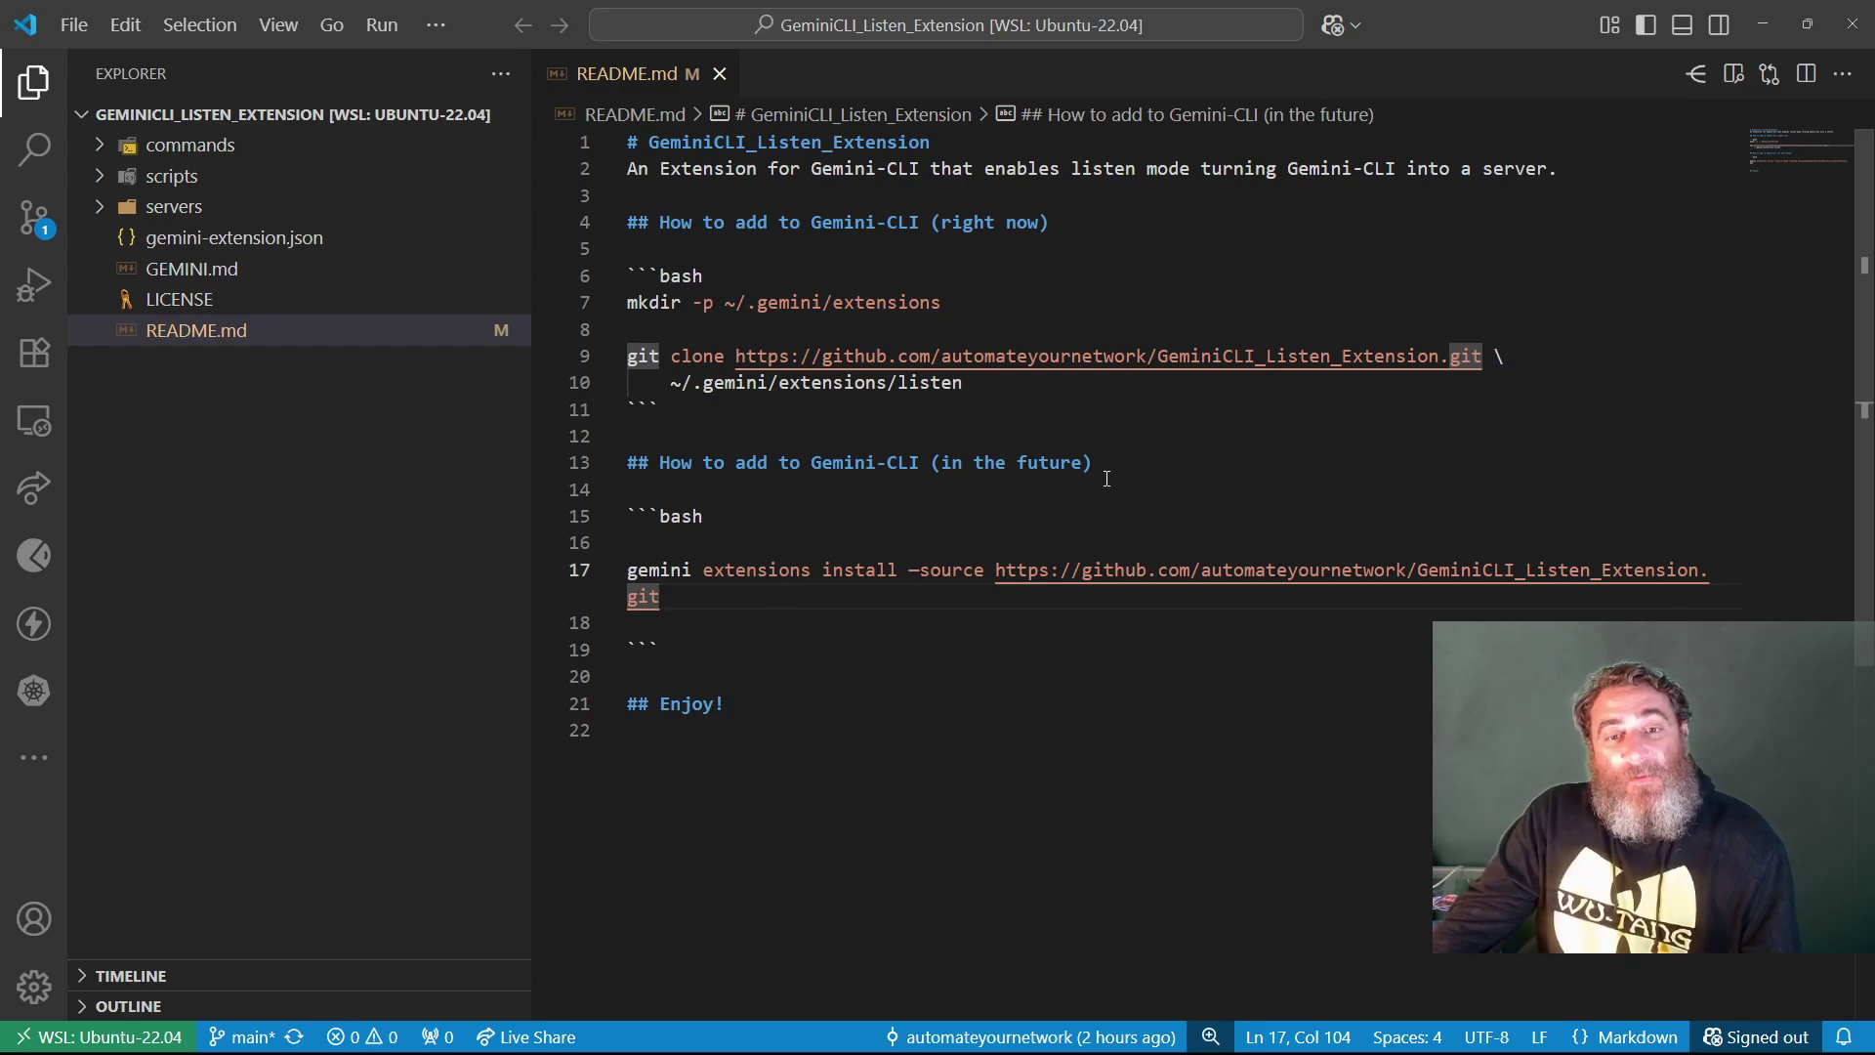
# Highlight the git clone and mkdir commands again
pyautogui.click(609, 487)
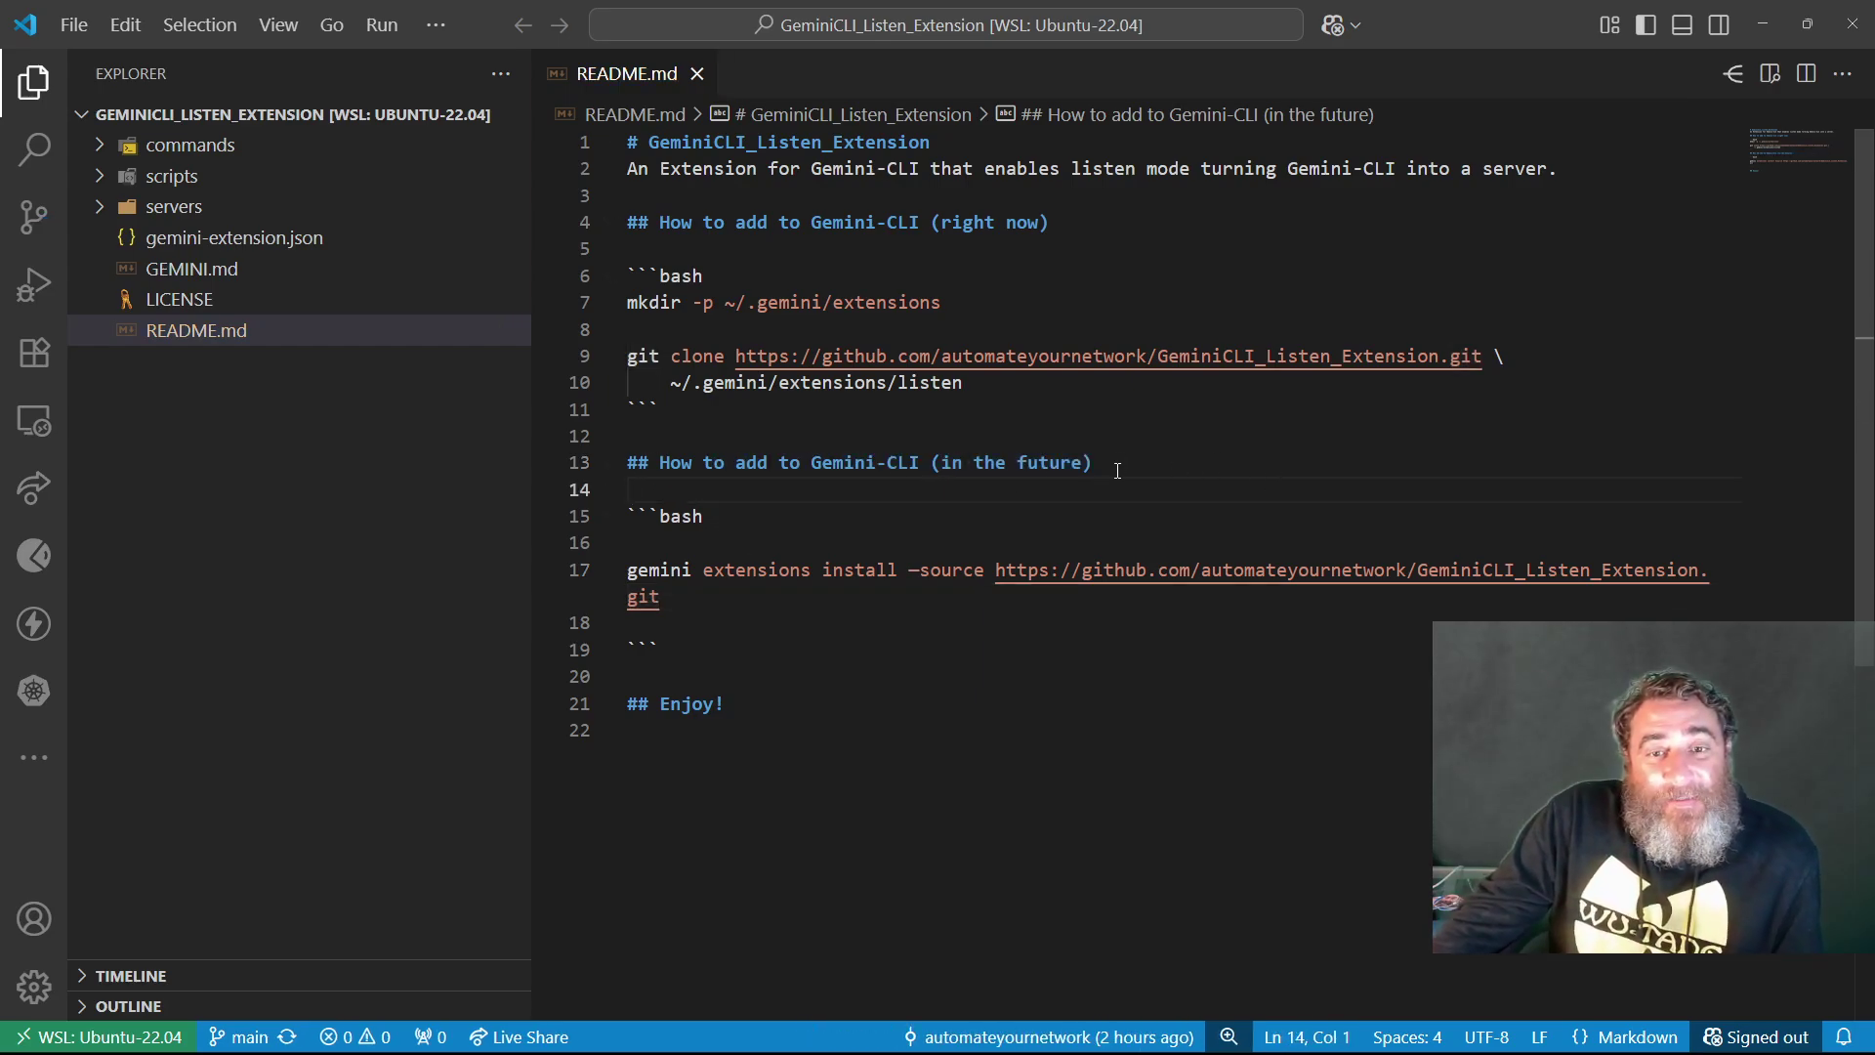
pyautogui.moveTo(966, 385); pyautogui.dragTo(629, 354)
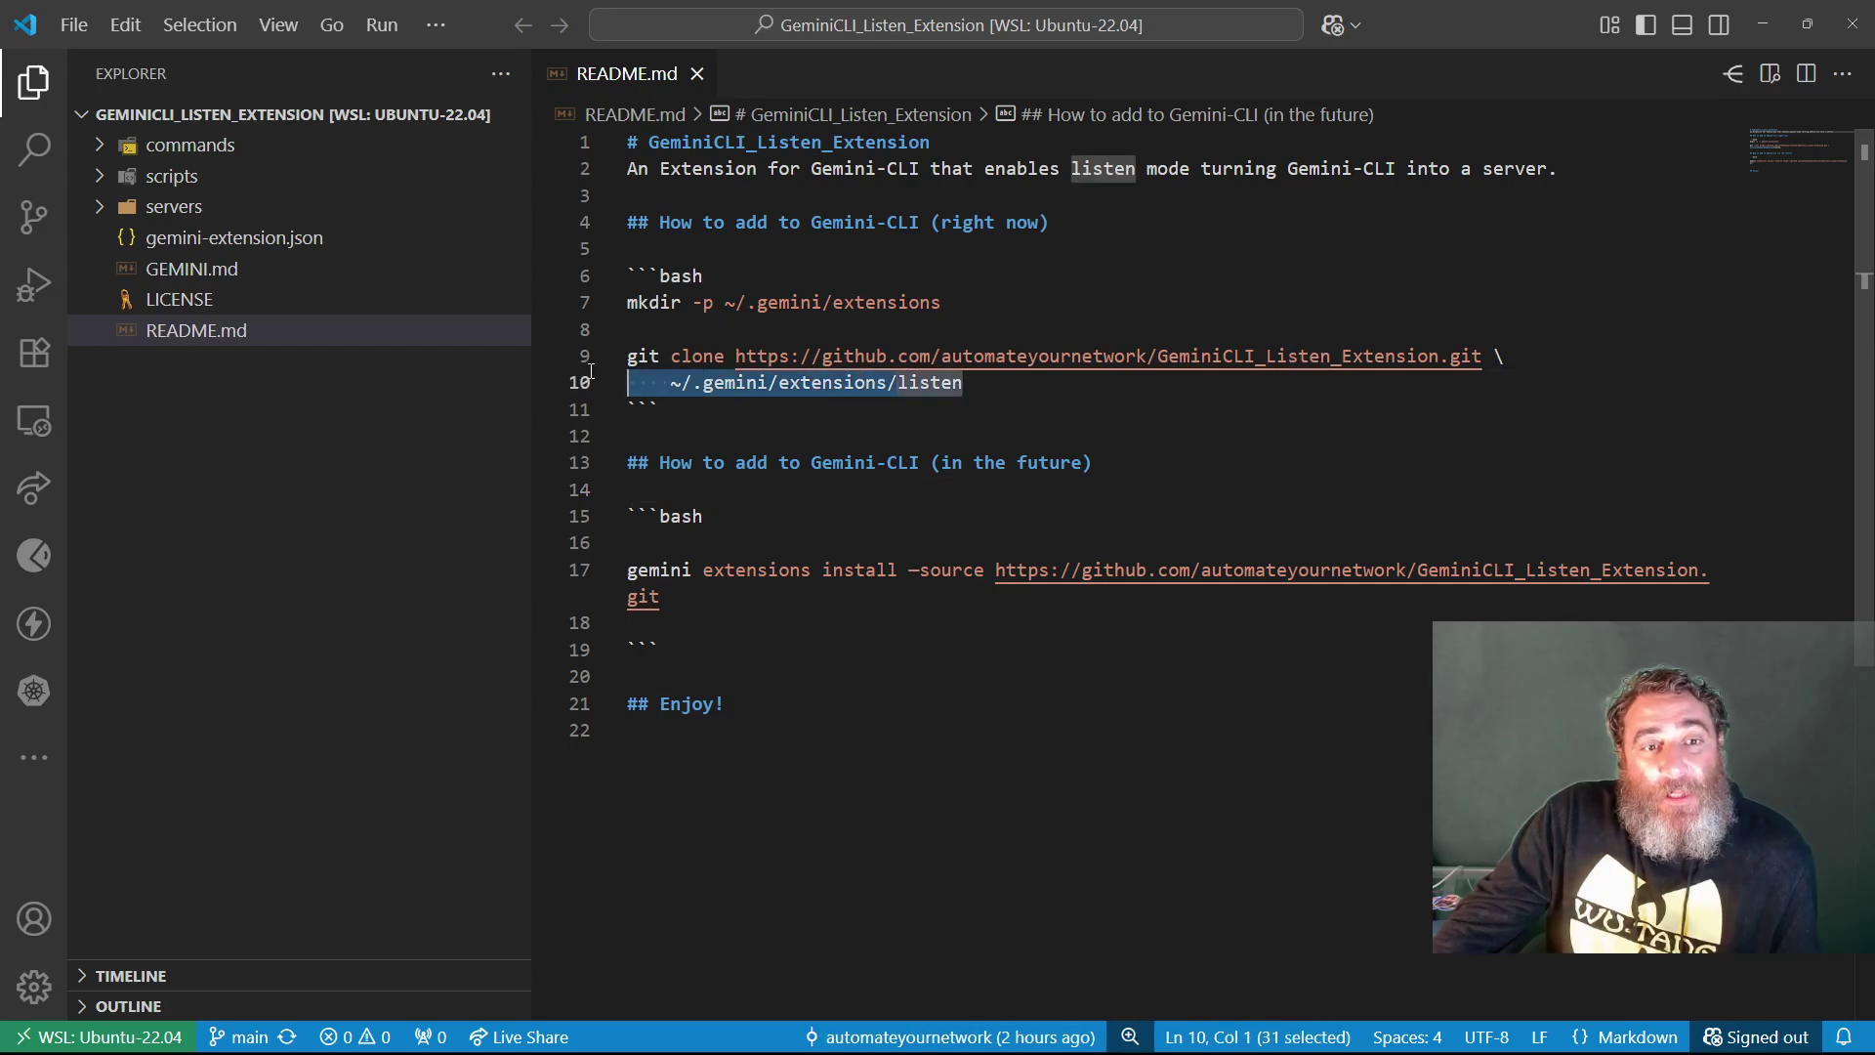
pyautogui.moveTo(971, 313); pyautogui.dragTo(628, 303)
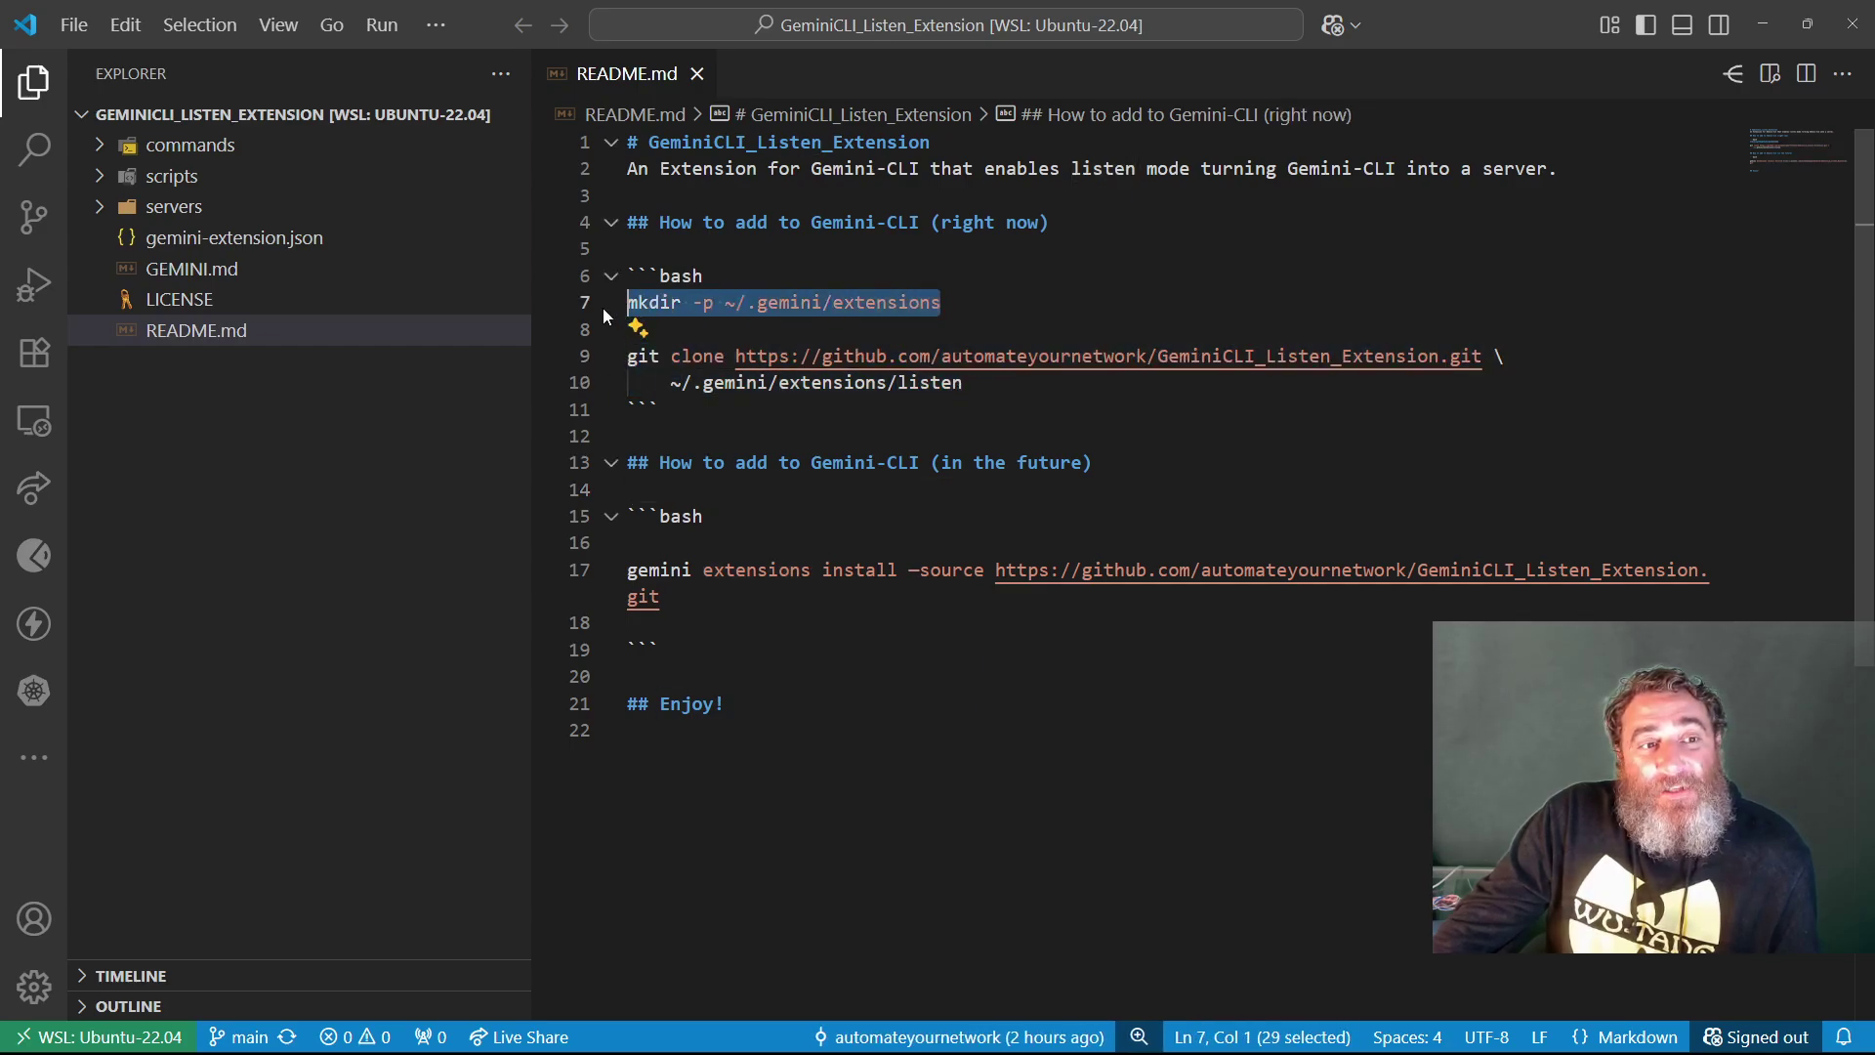
# Expand and collapse the Listen extension's commands, scripts and servers folders in Explorer
pyautogui.click(104, 154)
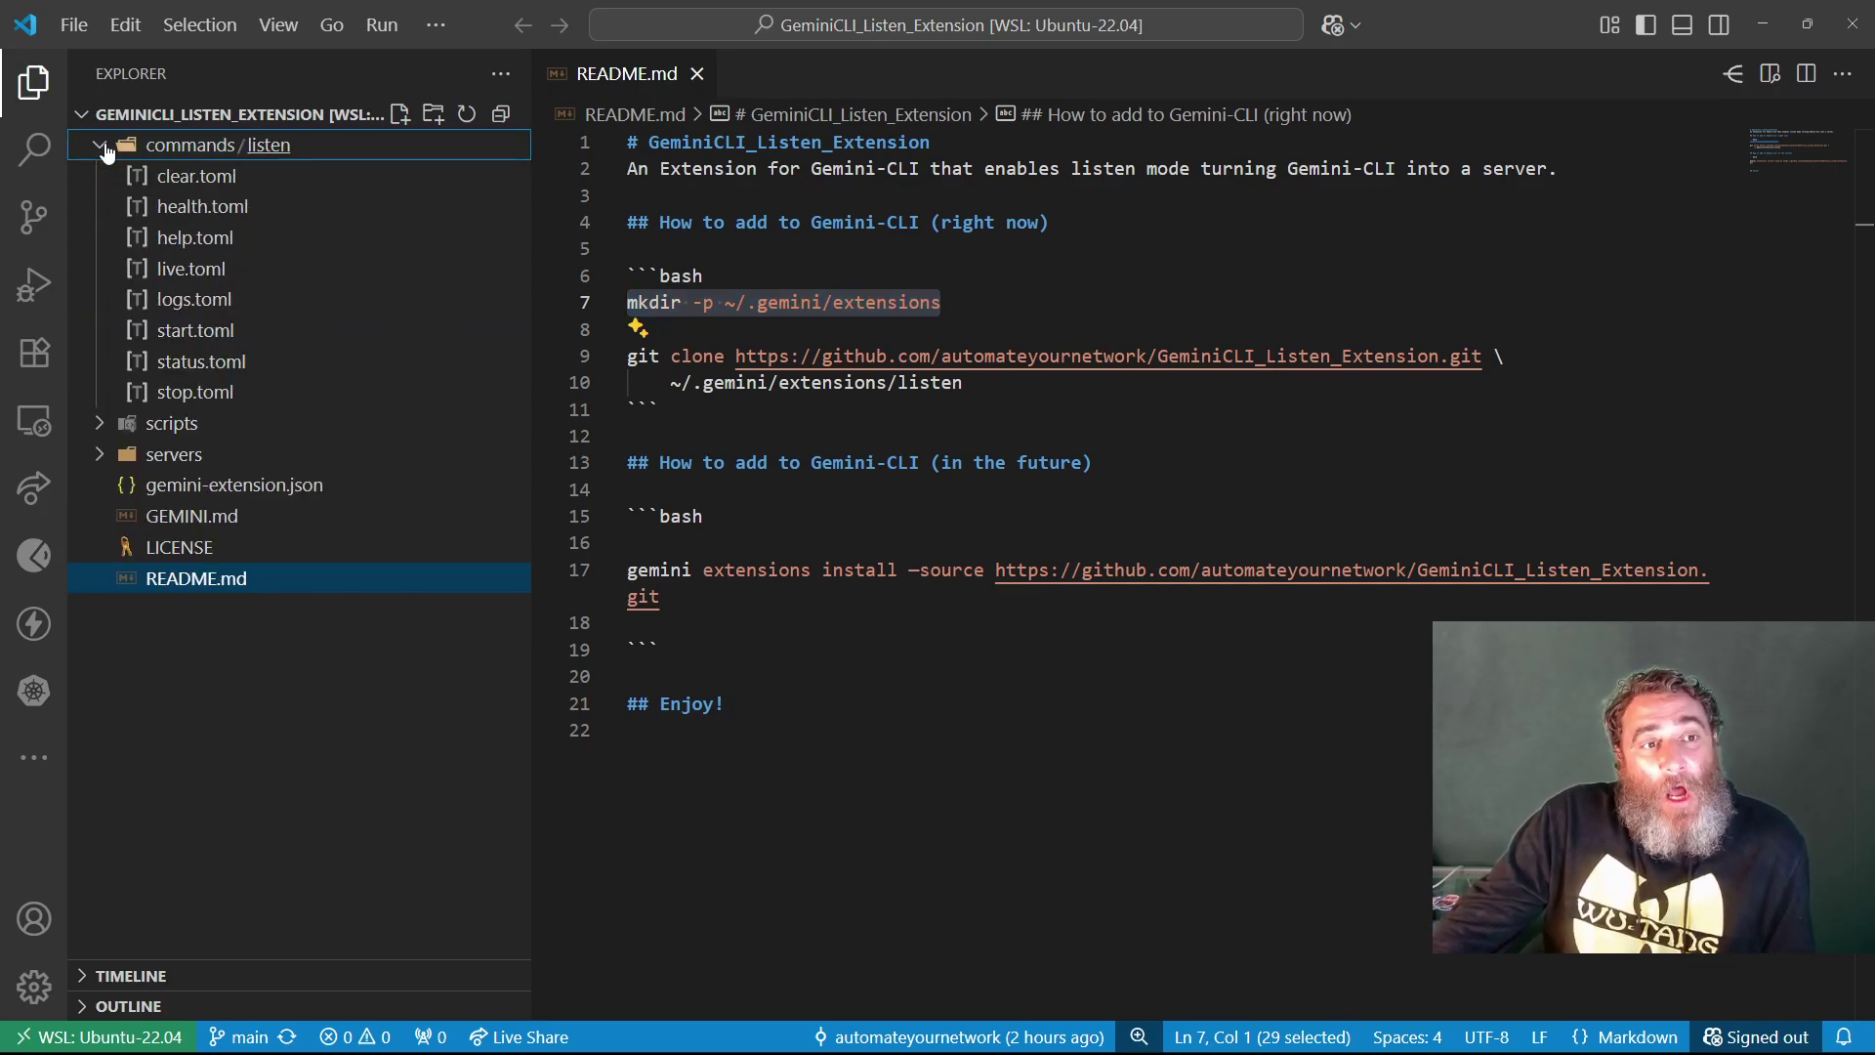
pyautogui.click(103, 144)
pyautogui.click(104, 177)
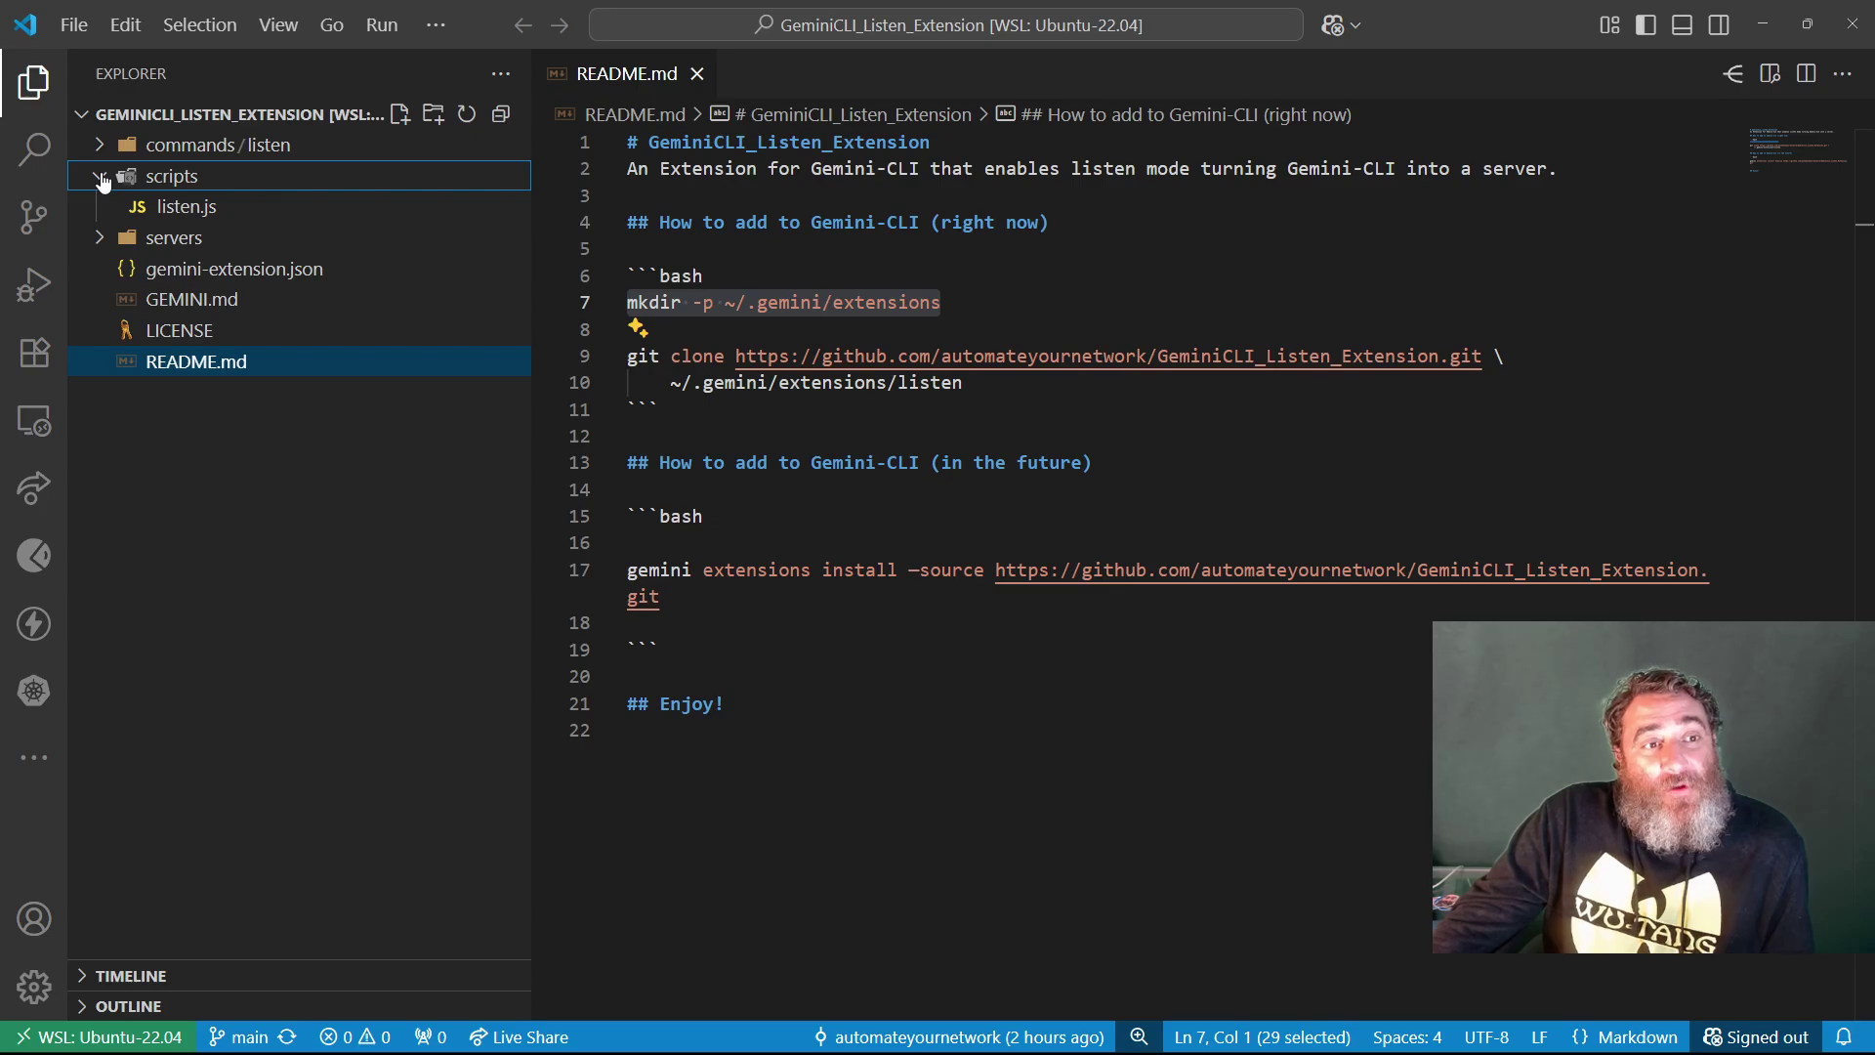
pyautogui.click(104, 178)
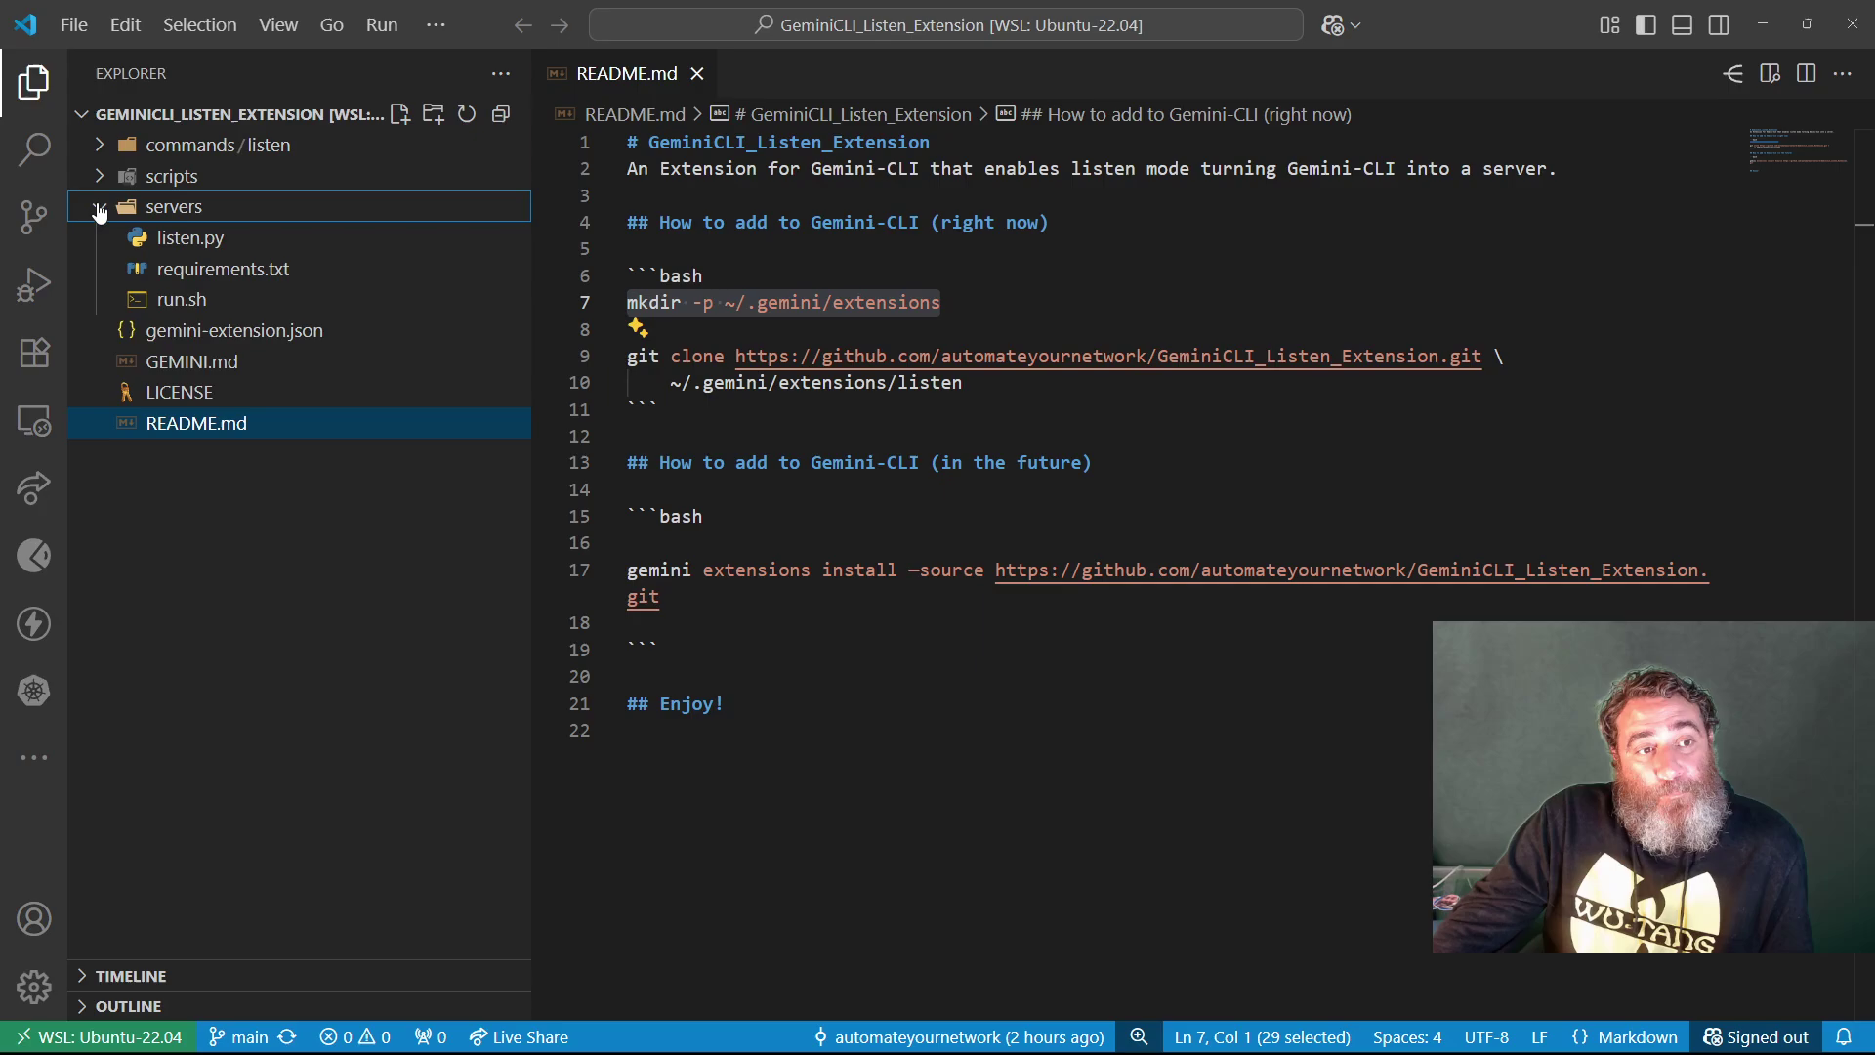
pyautogui.click(98, 207)
# Inspect the Listen manifest's server command, args and contextFileName, then read GEMINI.md
pyautogui.click(192, 243)
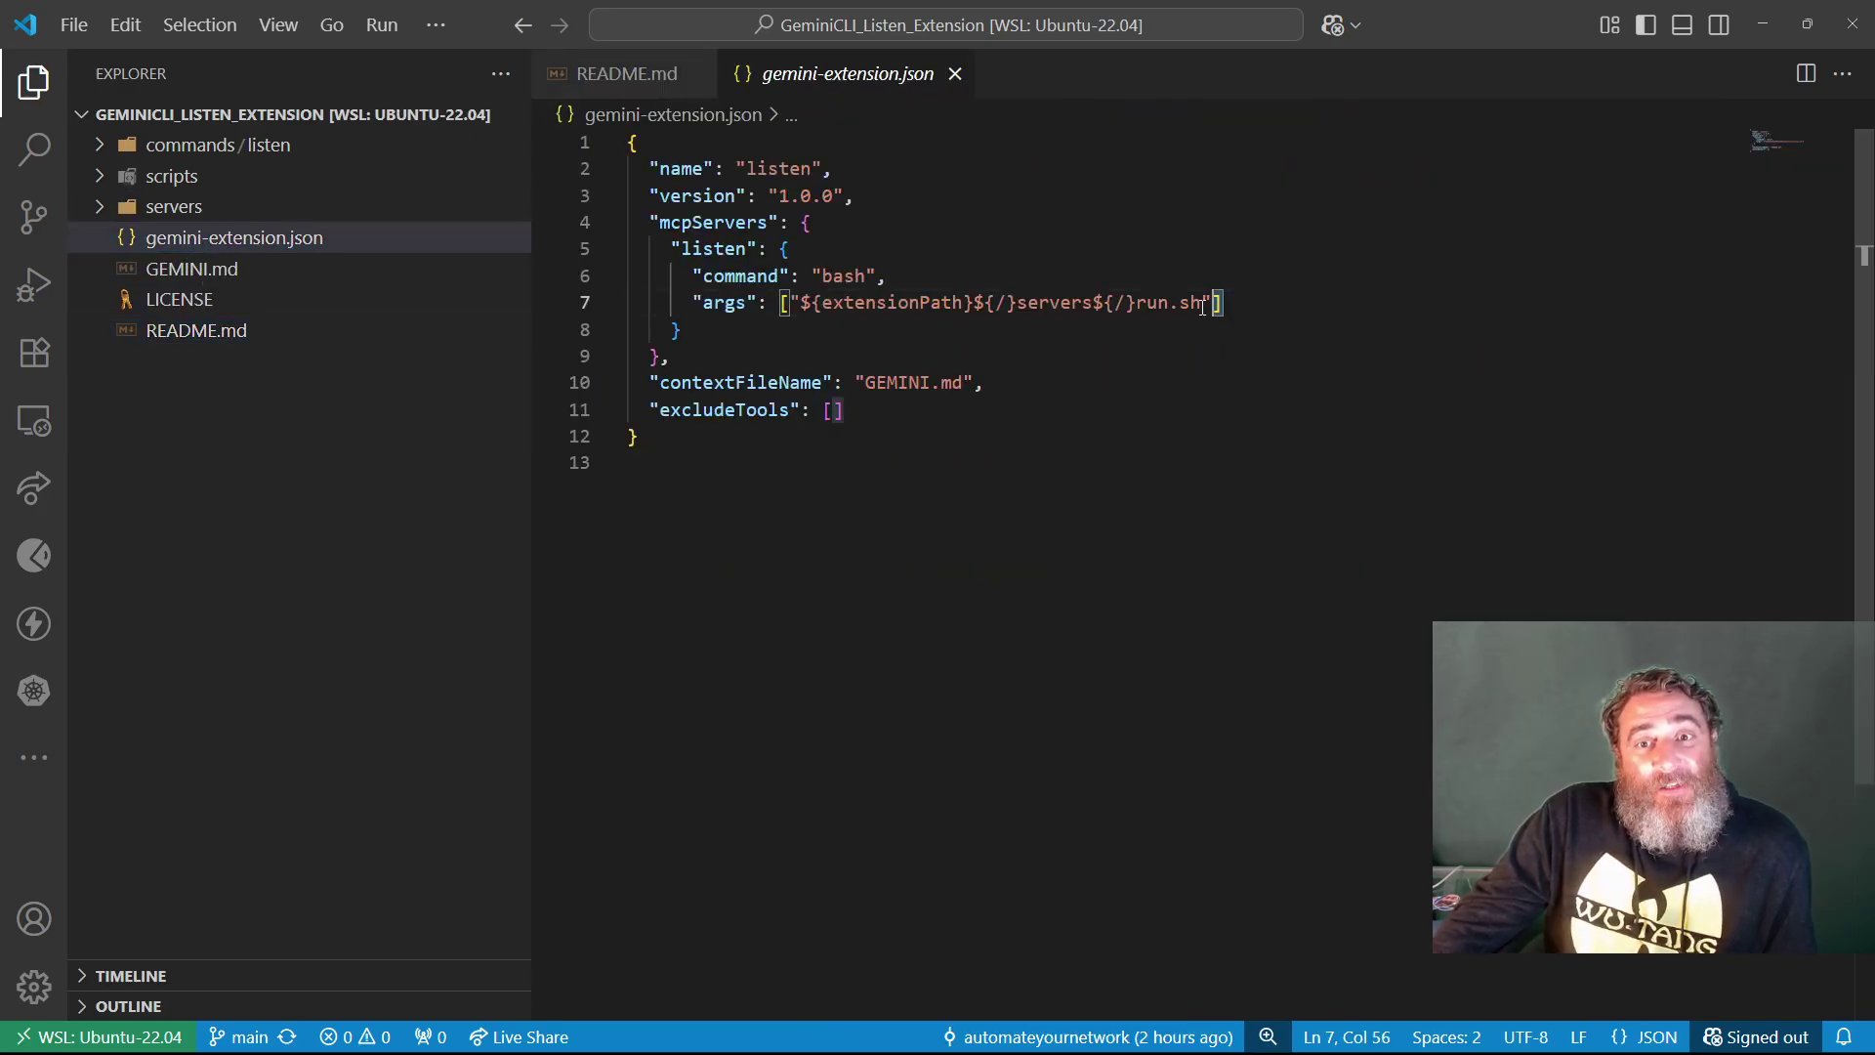
pyautogui.moveTo(1225, 302); pyautogui.dragTo(660, 302)
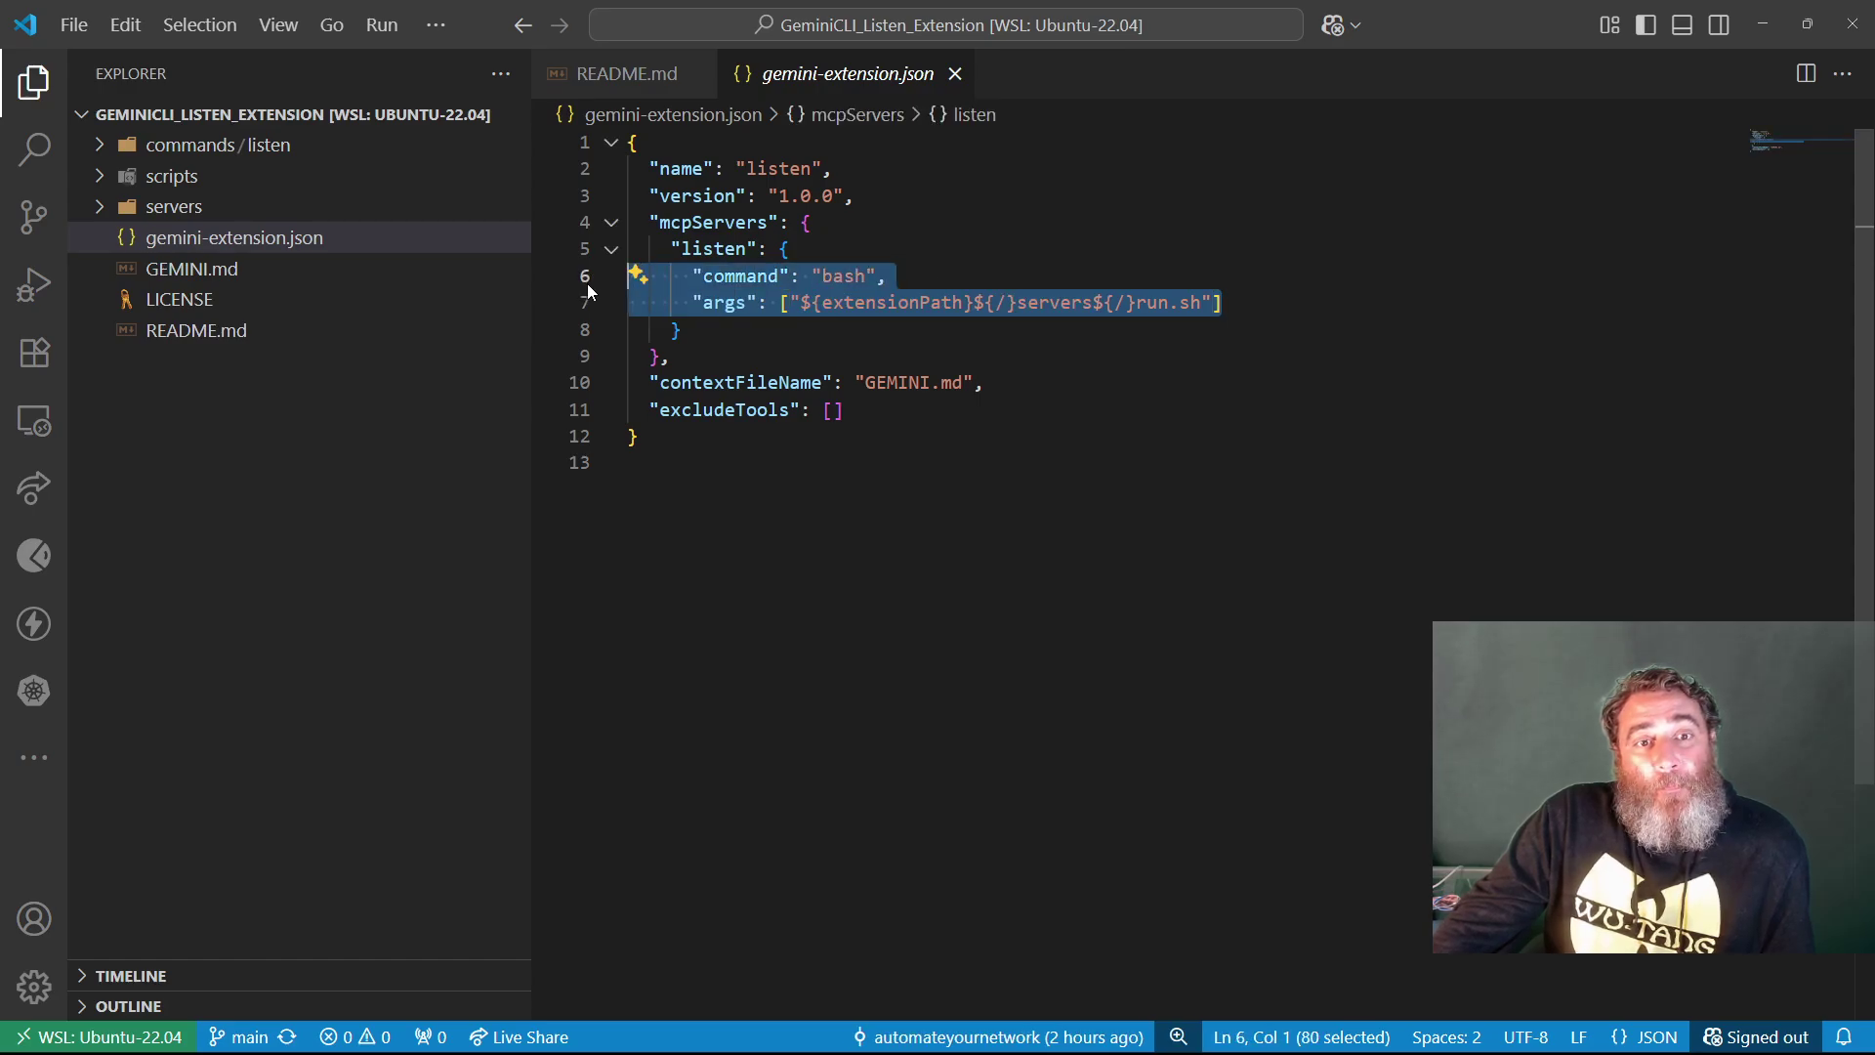
pyautogui.moveTo(991, 384); pyautogui.dragTo(531, 386)
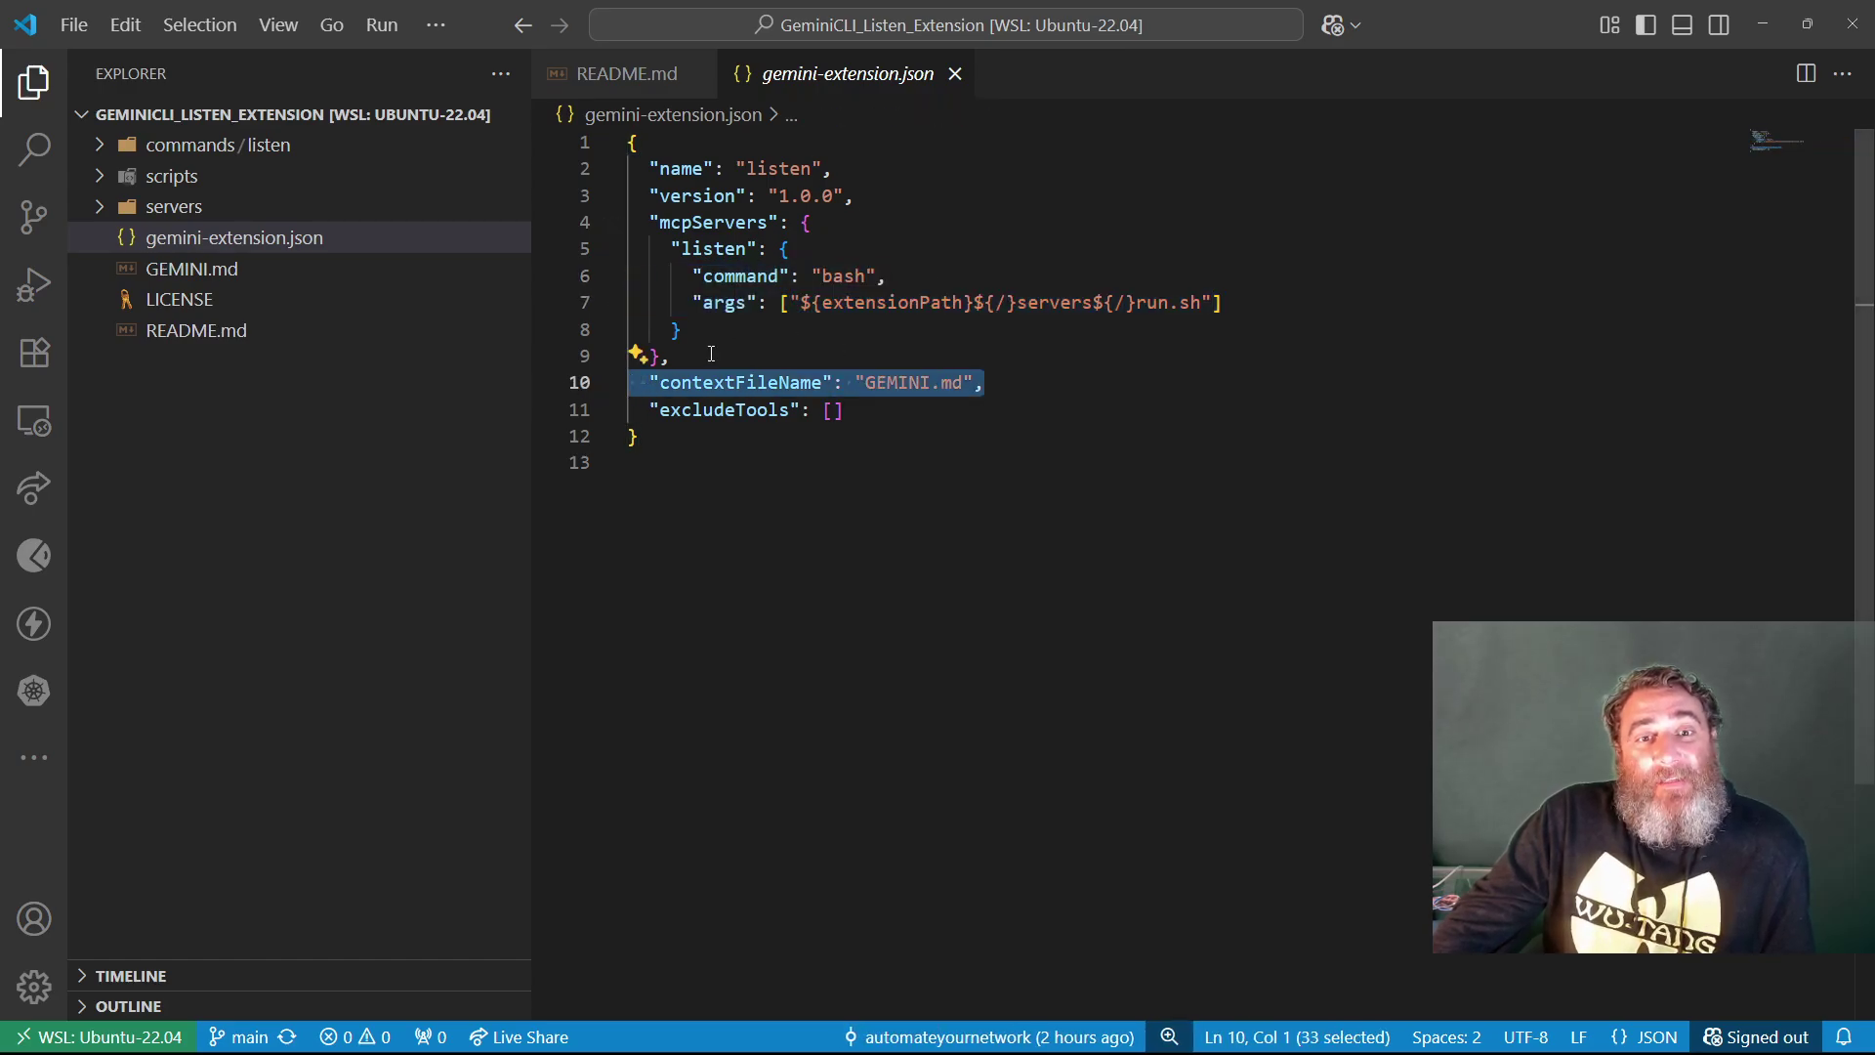
pyautogui.click(275, 277)
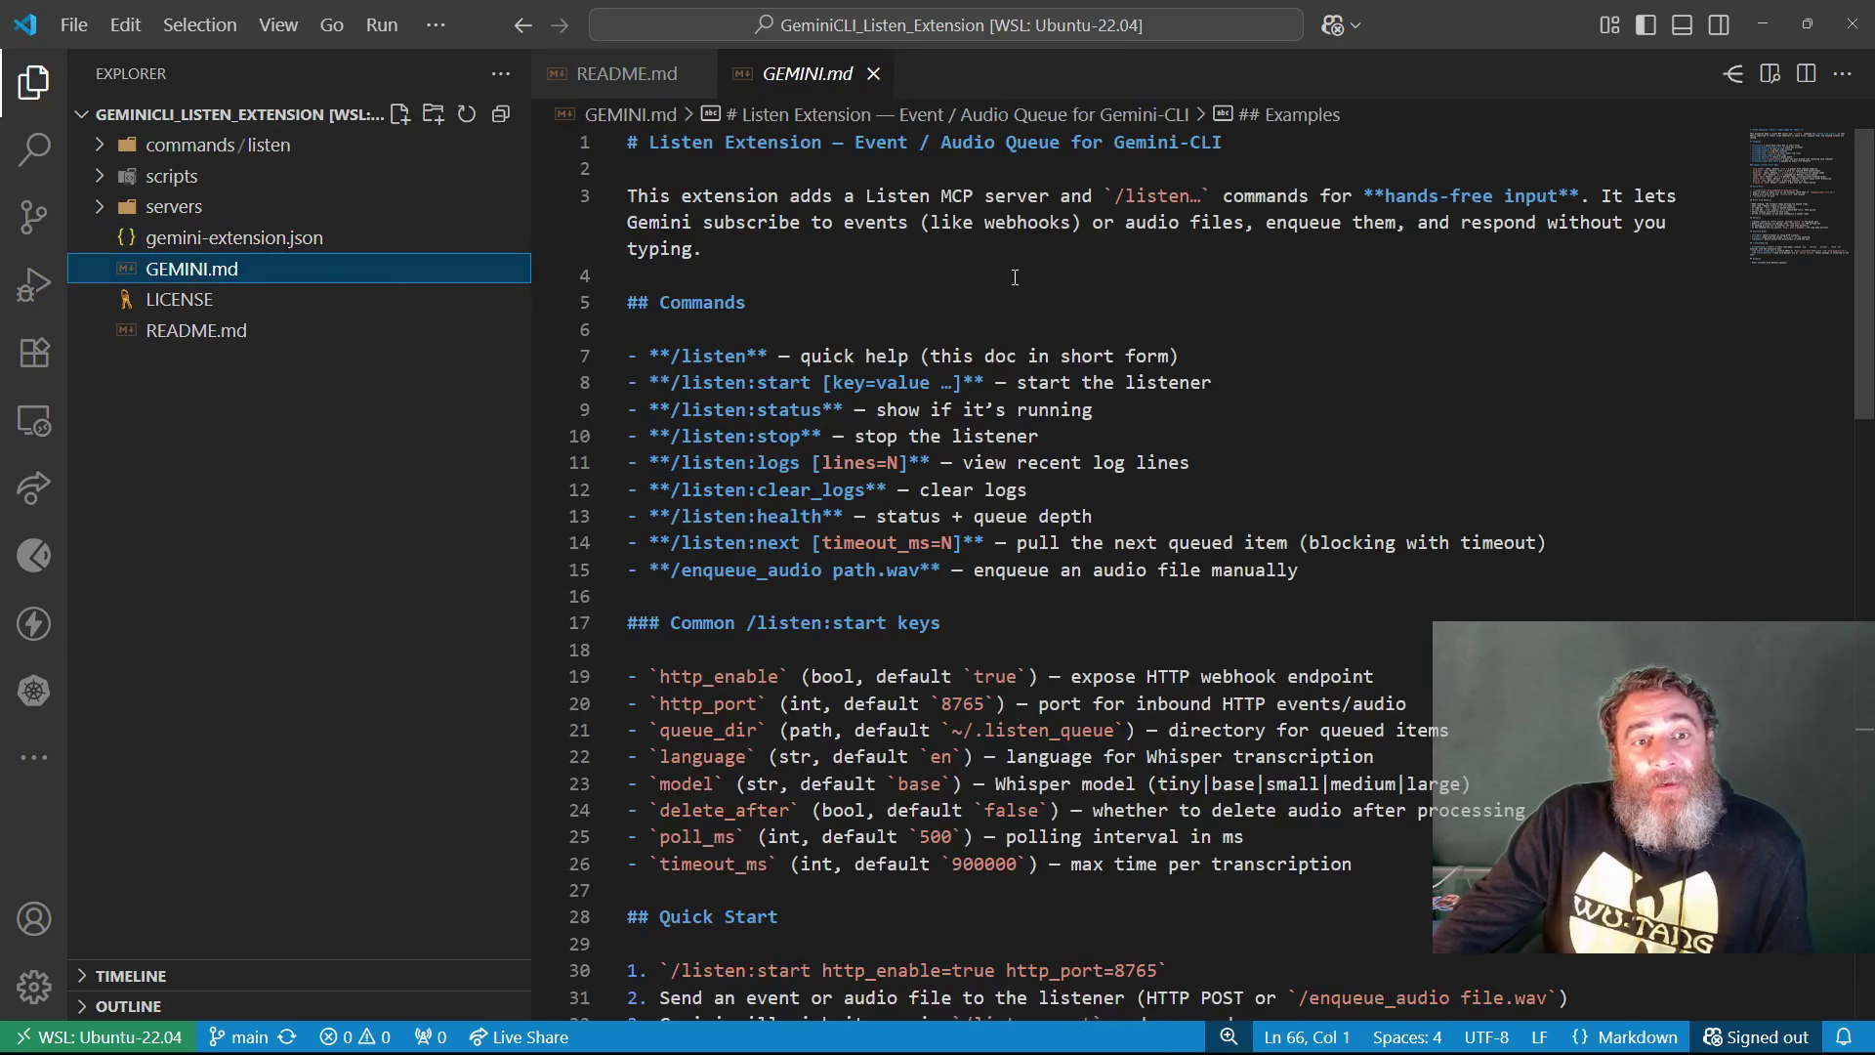
pyautogui.scroll(-2, 995, 285)
pyautogui.scroll(-3, 996, 284)
pyautogui.scroll(-5, 995, 285)
pyautogui.scroll(-5, 995, 285)
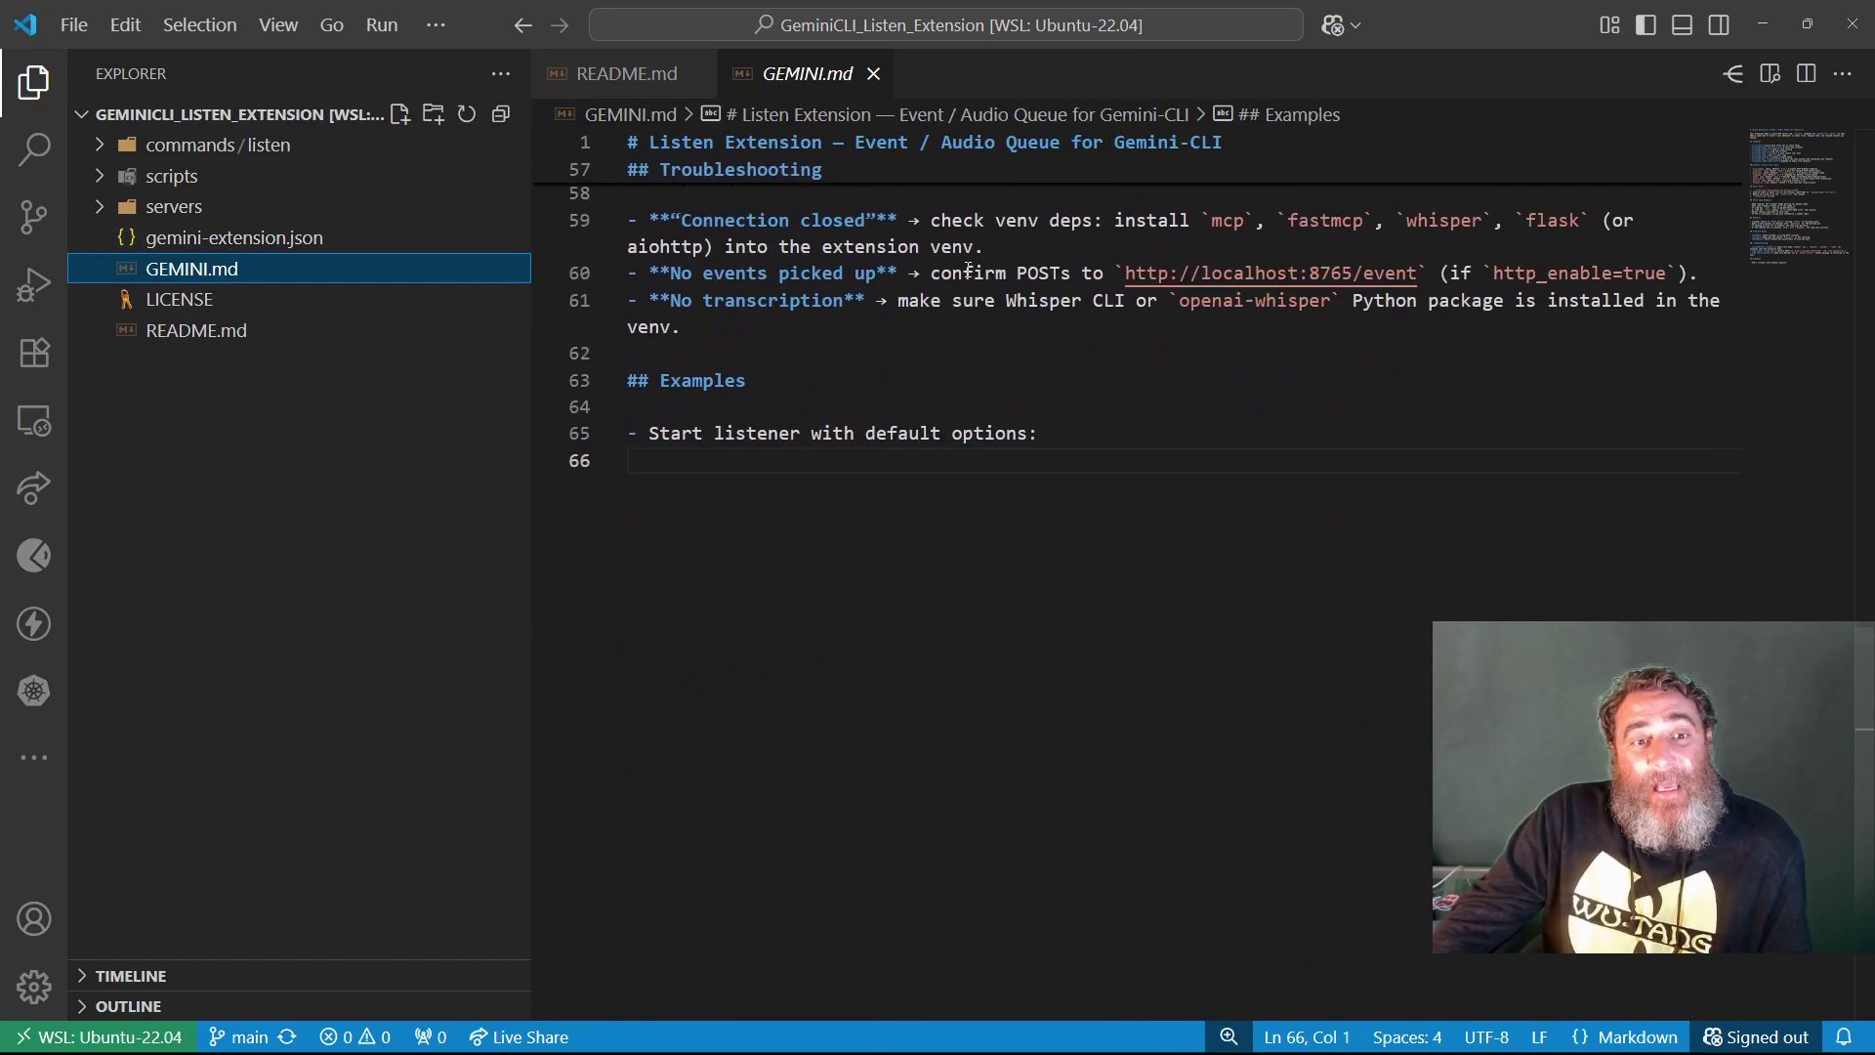
pyautogui.scroll(5, 967, 265)
pyautogui.scroll(5, 967, 264)
pyautogui.scroll(5, 968, 263)
pyautogui.scroll(3, 968, 265)
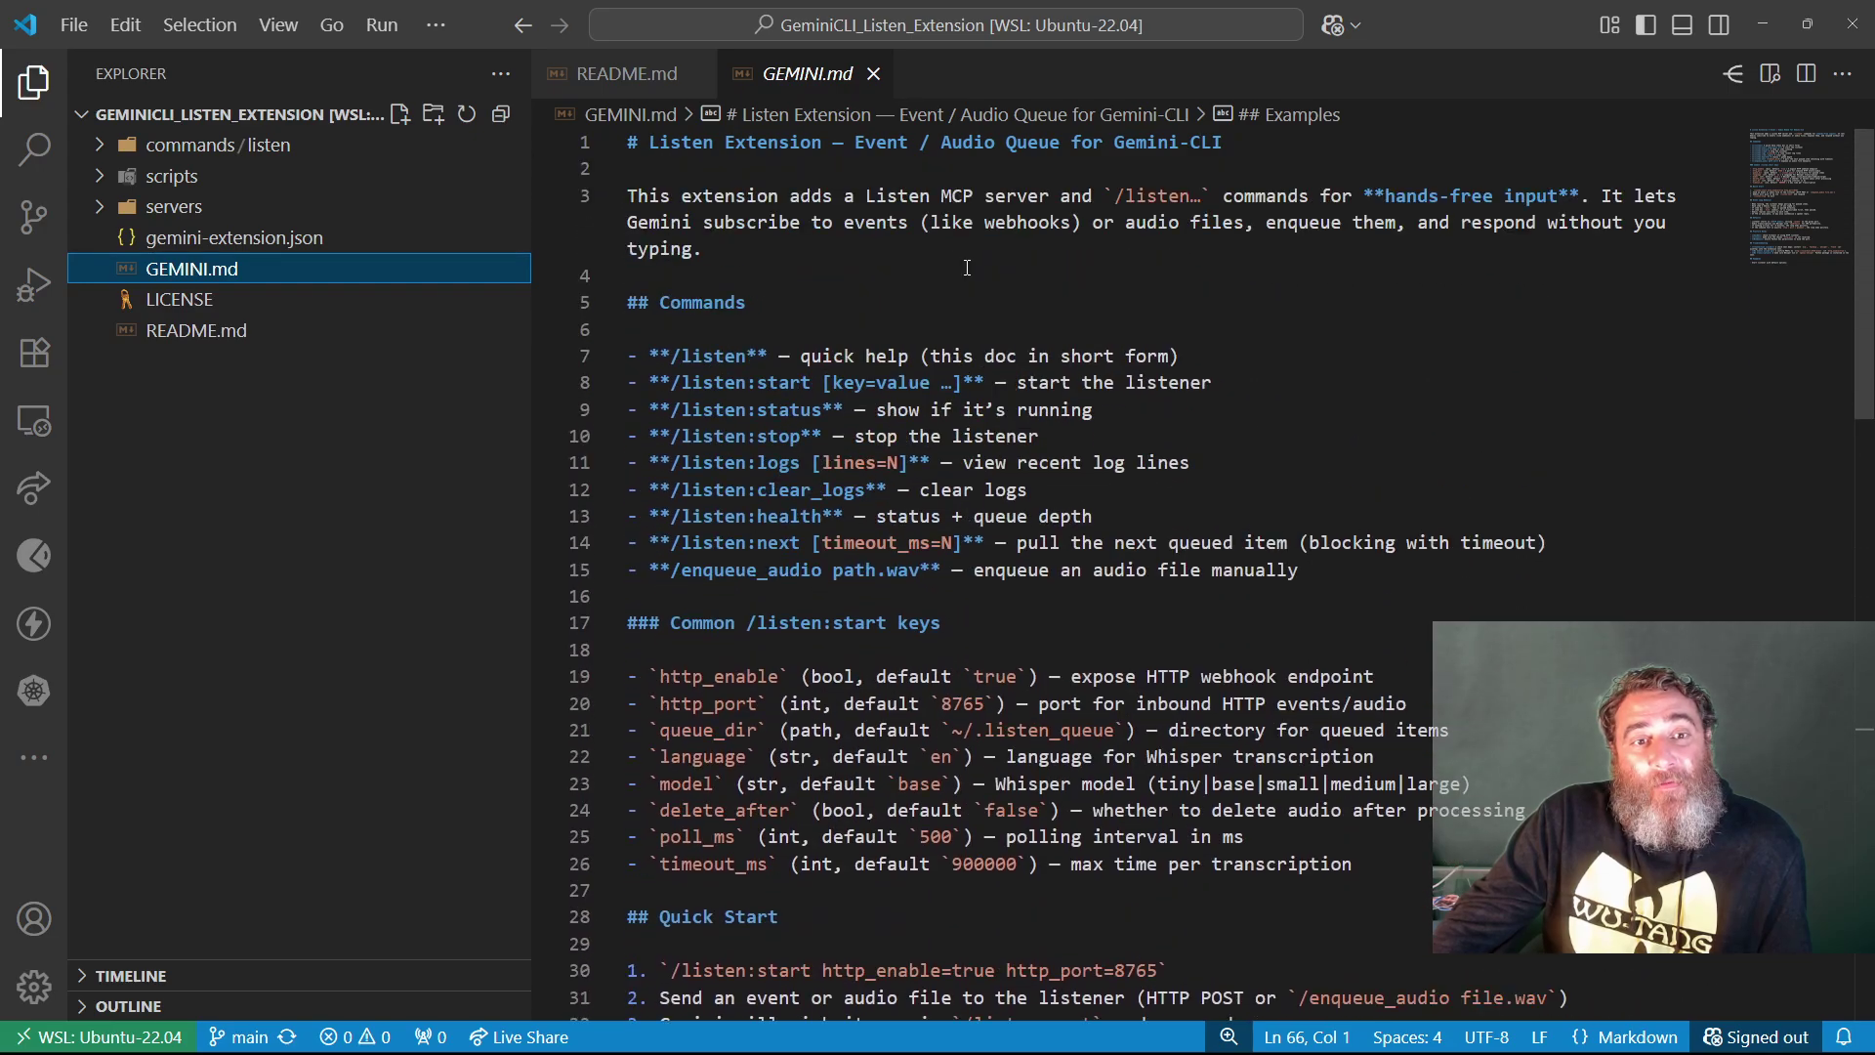
# Recheck the manifest's mcpServers entry, toggle the commands folder, and close the Listen window
pyautogui.click(243, 237)
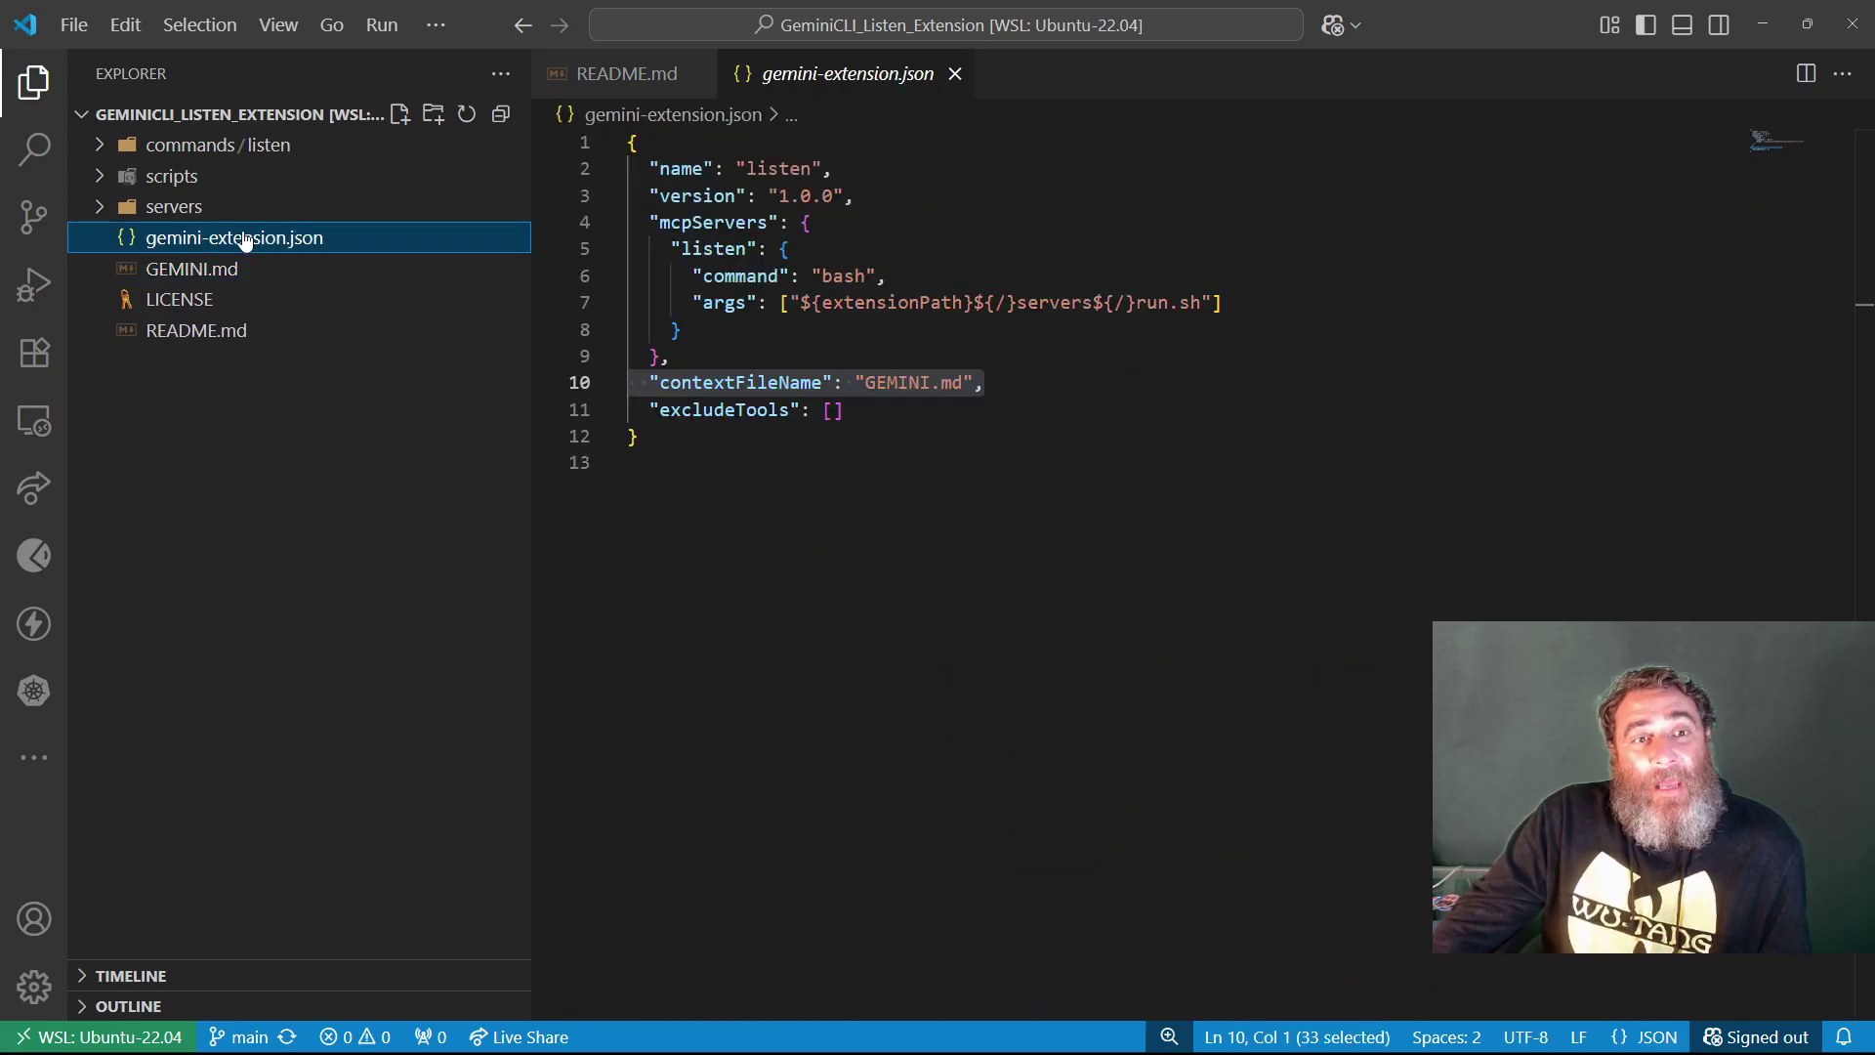
pyautogui.doubleClick(696, 223)
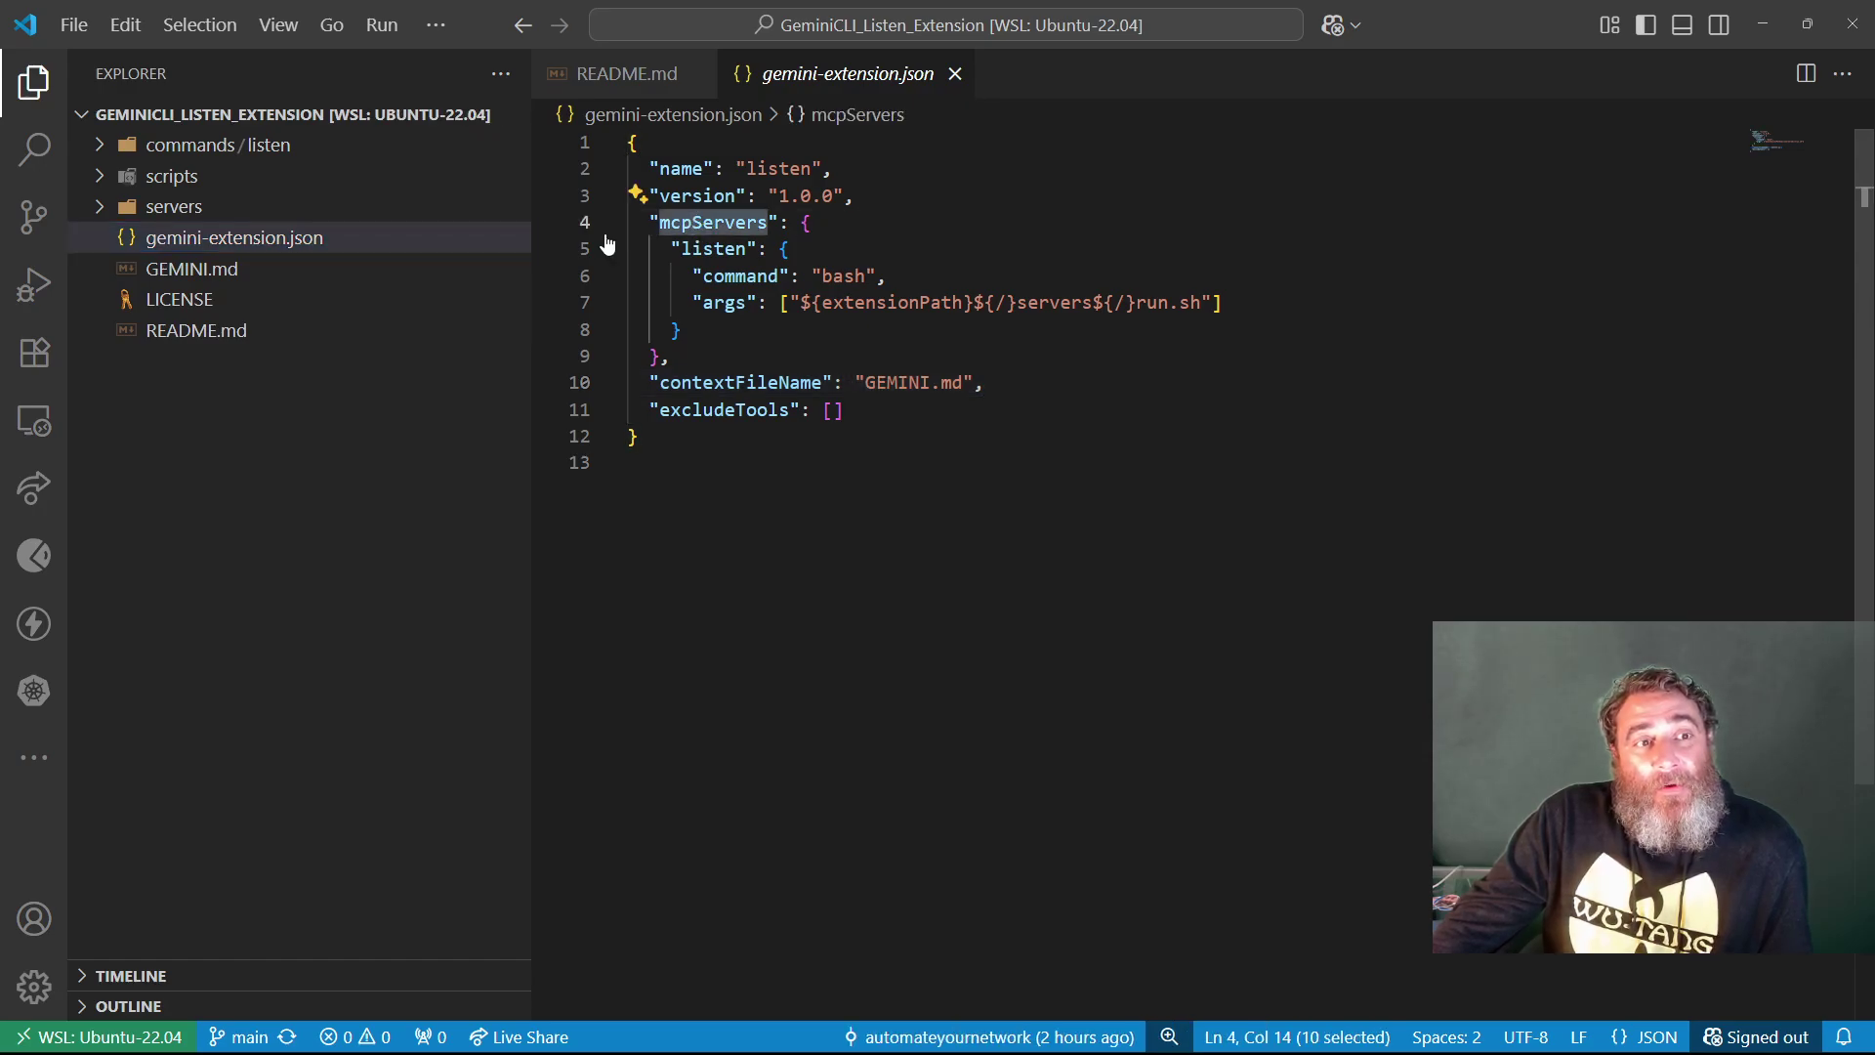
pyautogui.click(178, 146)
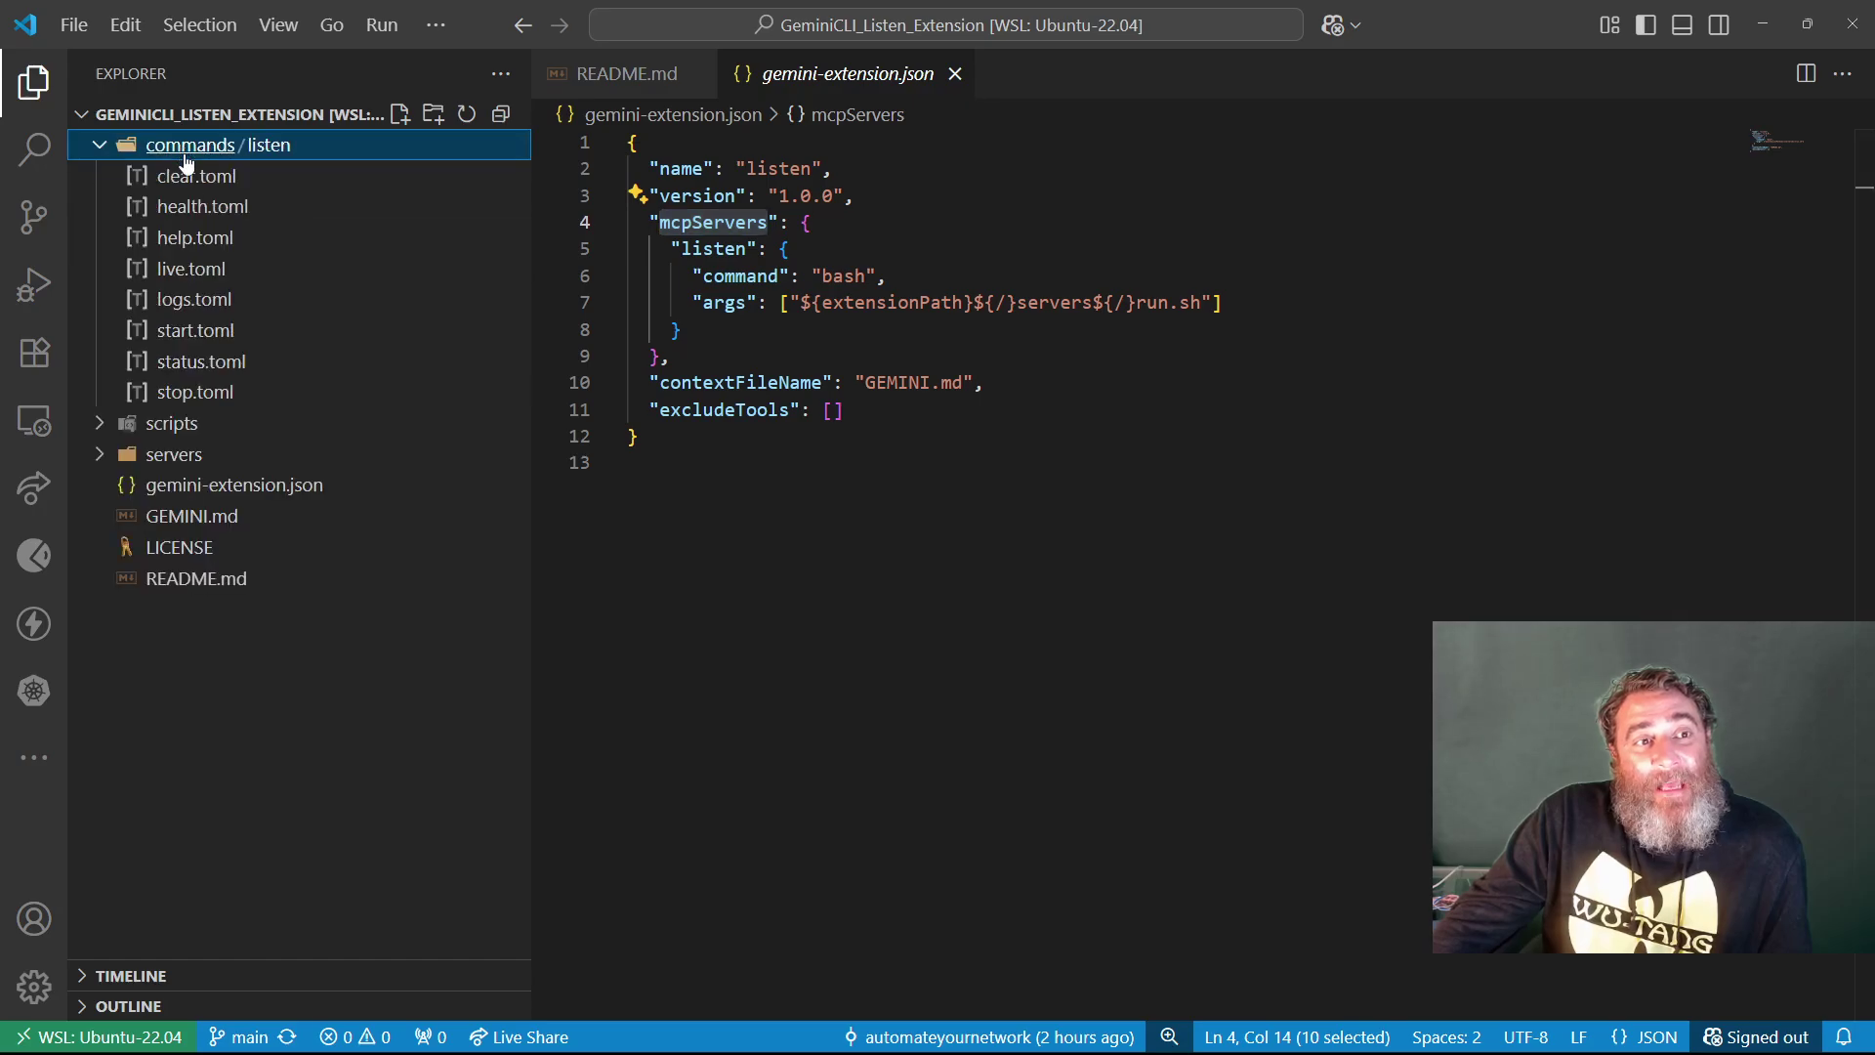
pyautogui.click(187, 150)
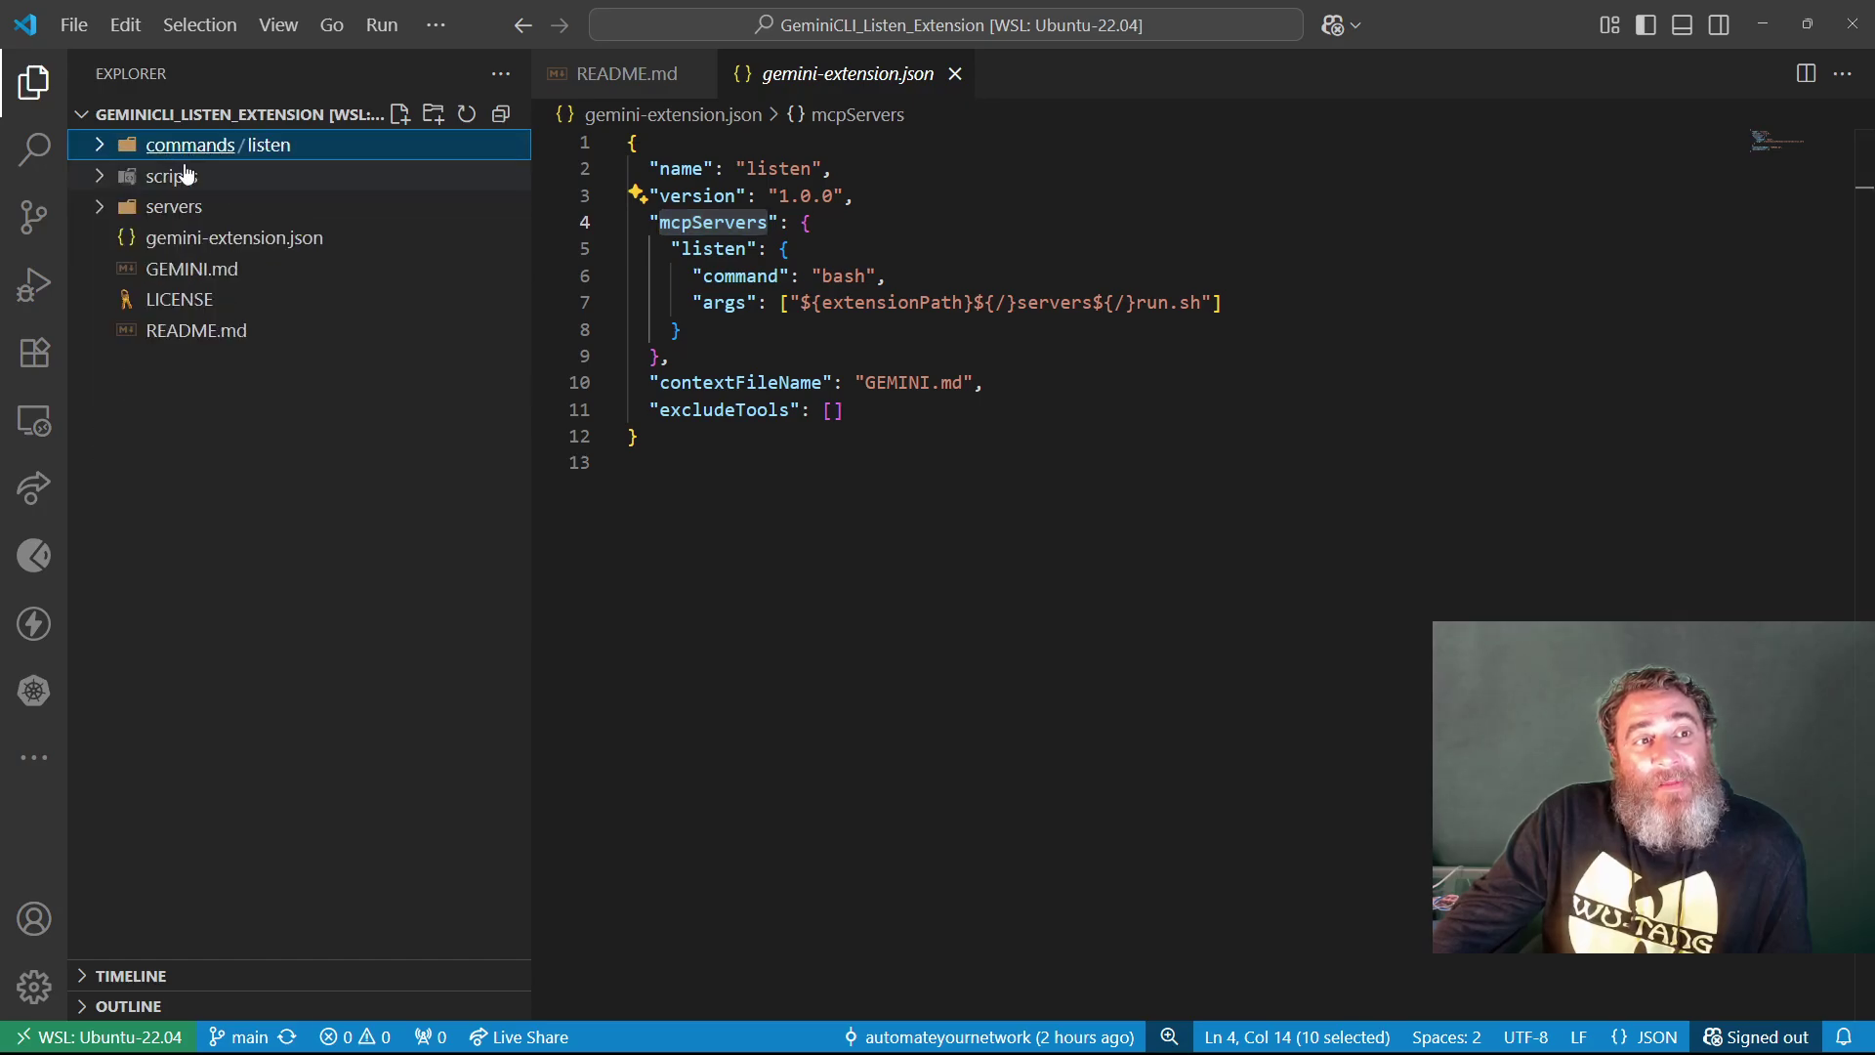
pyautogui.click(1856, 20)
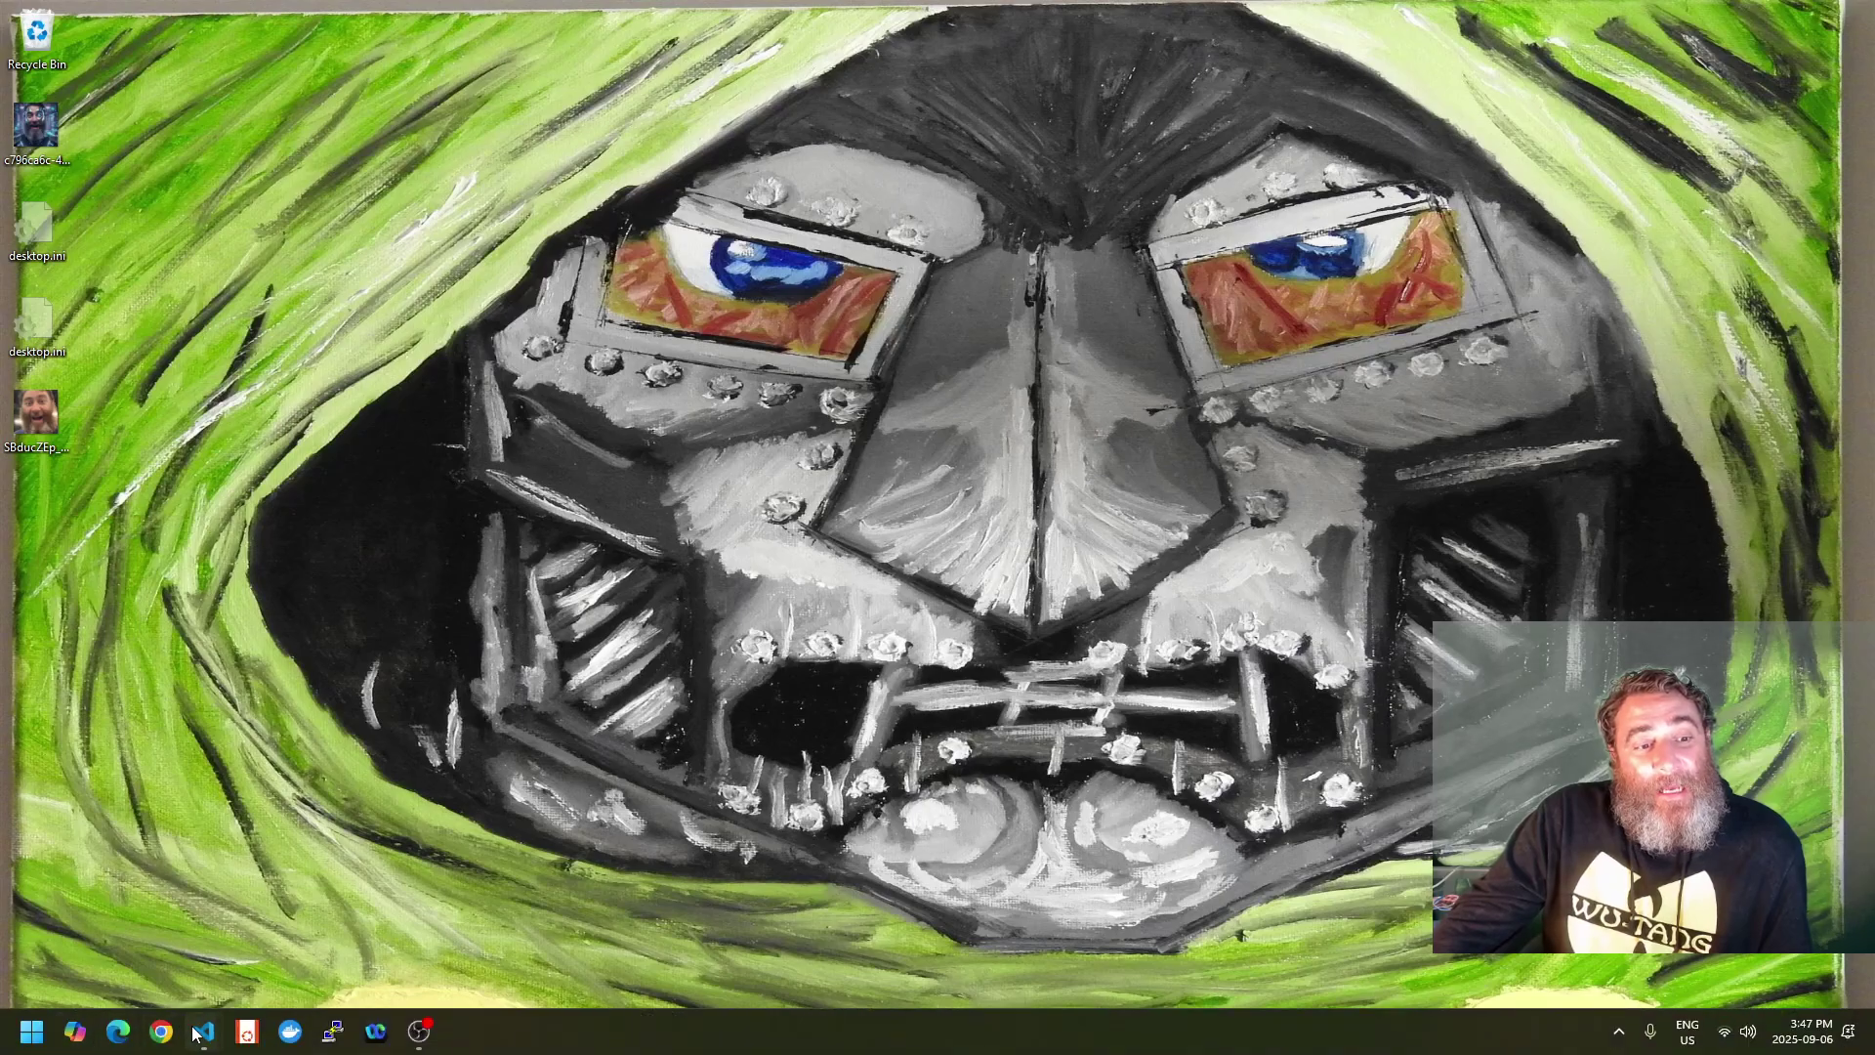
# Browse the Talk commands and servers folders, read its bash-run talk manifest, then close it
pyautogui.moveTo(203, 1031)
pyautogui.click(192, 936)
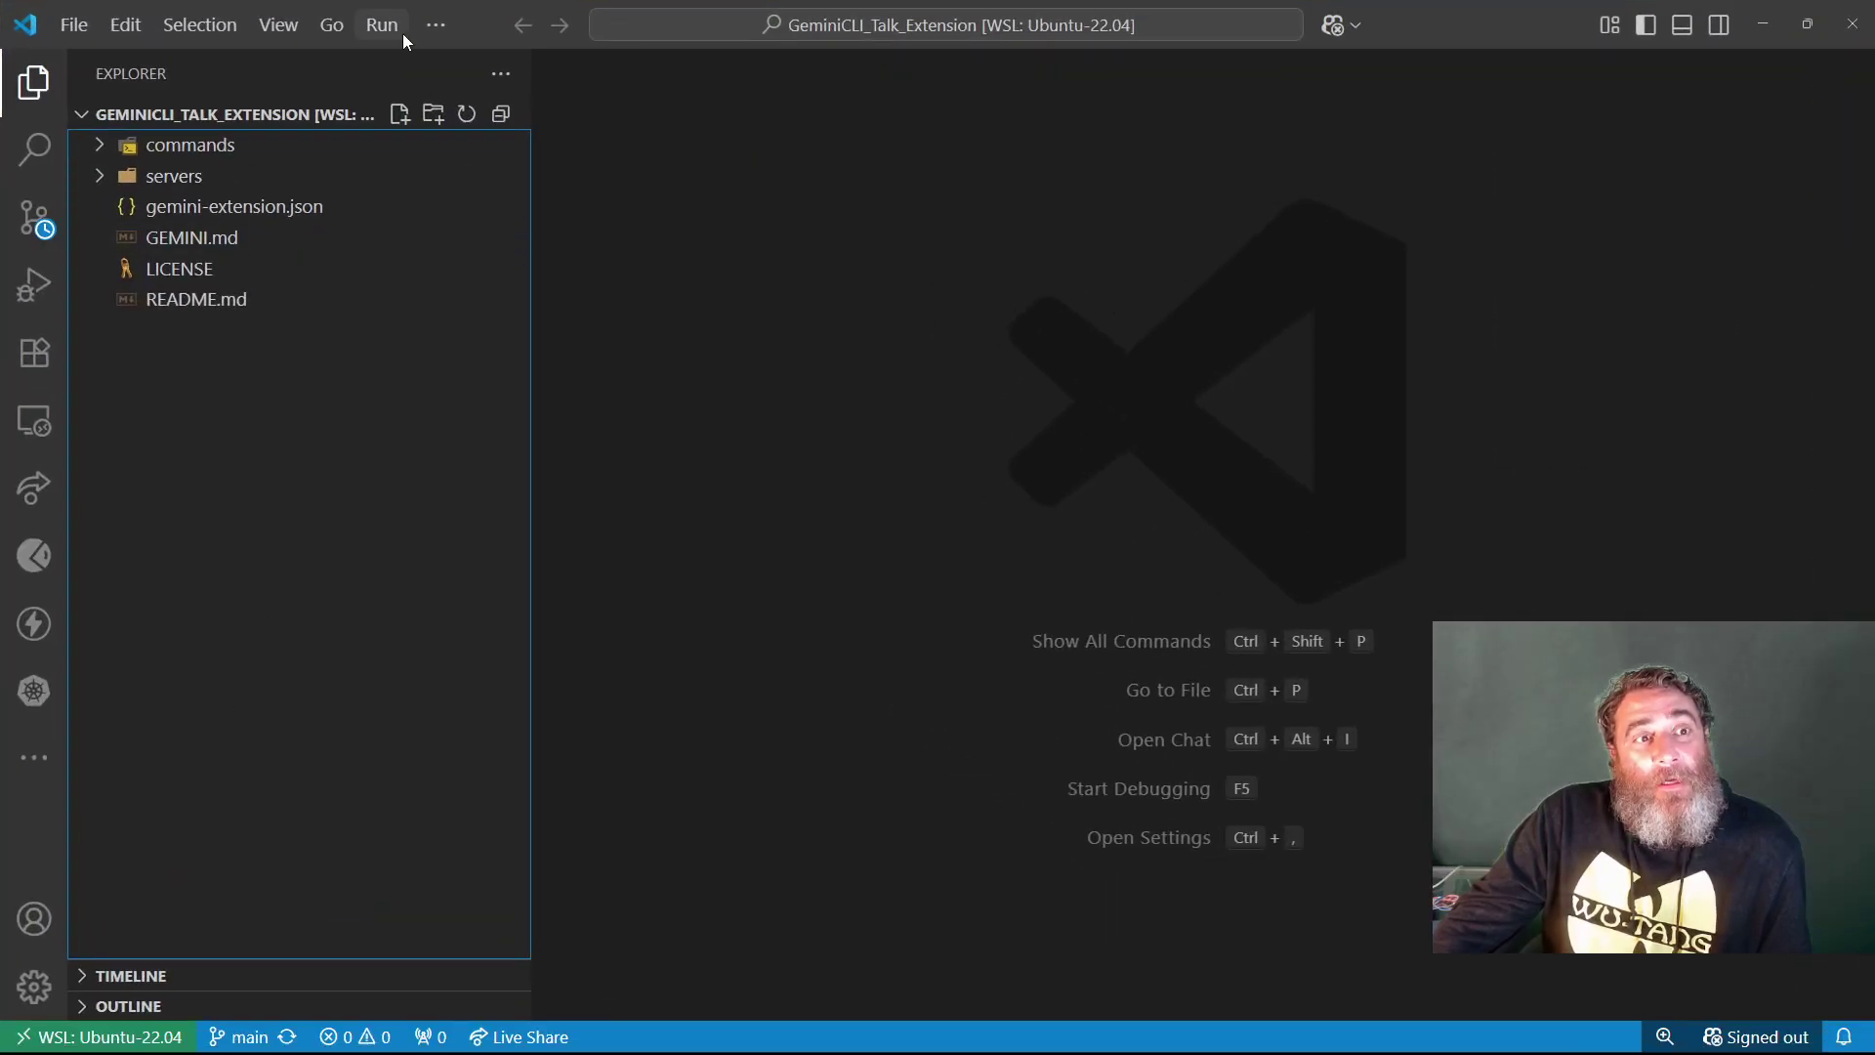
pyautogui.click(188, 147)
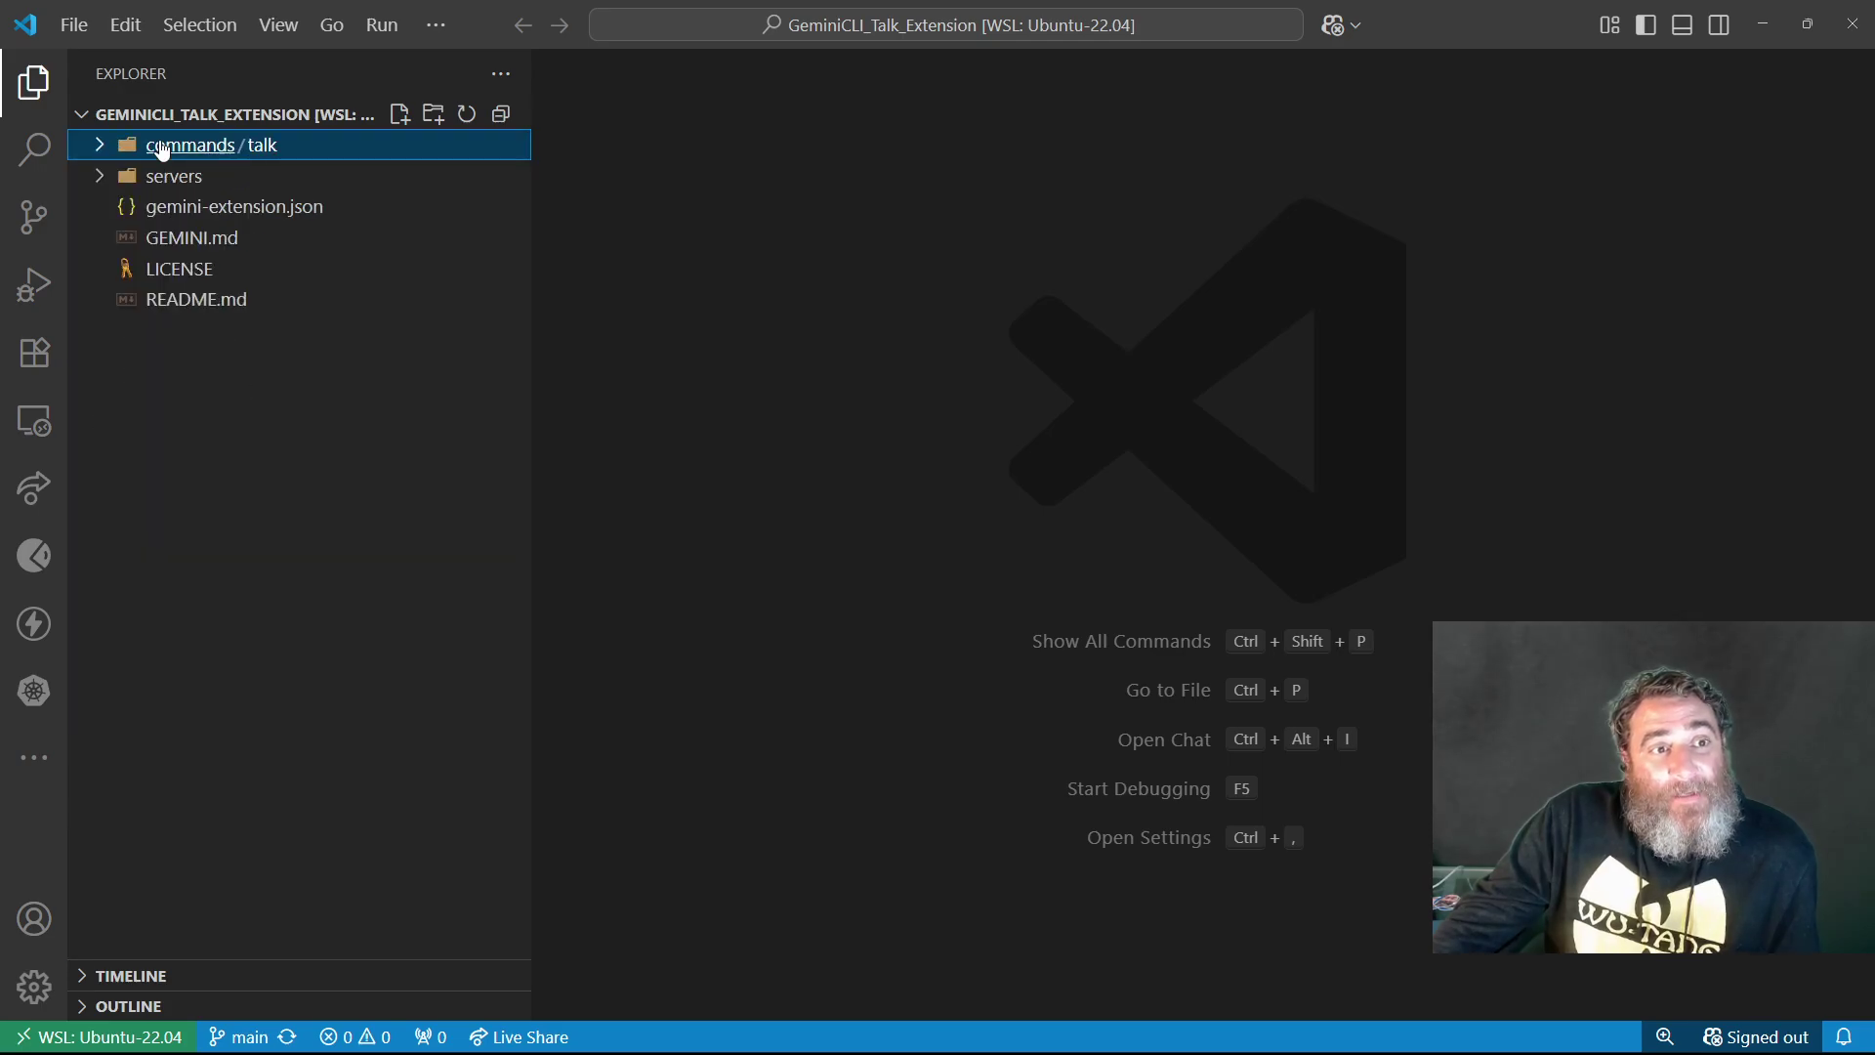
pyautogui.click(170, 177)
pyautogui.click(174, 176)
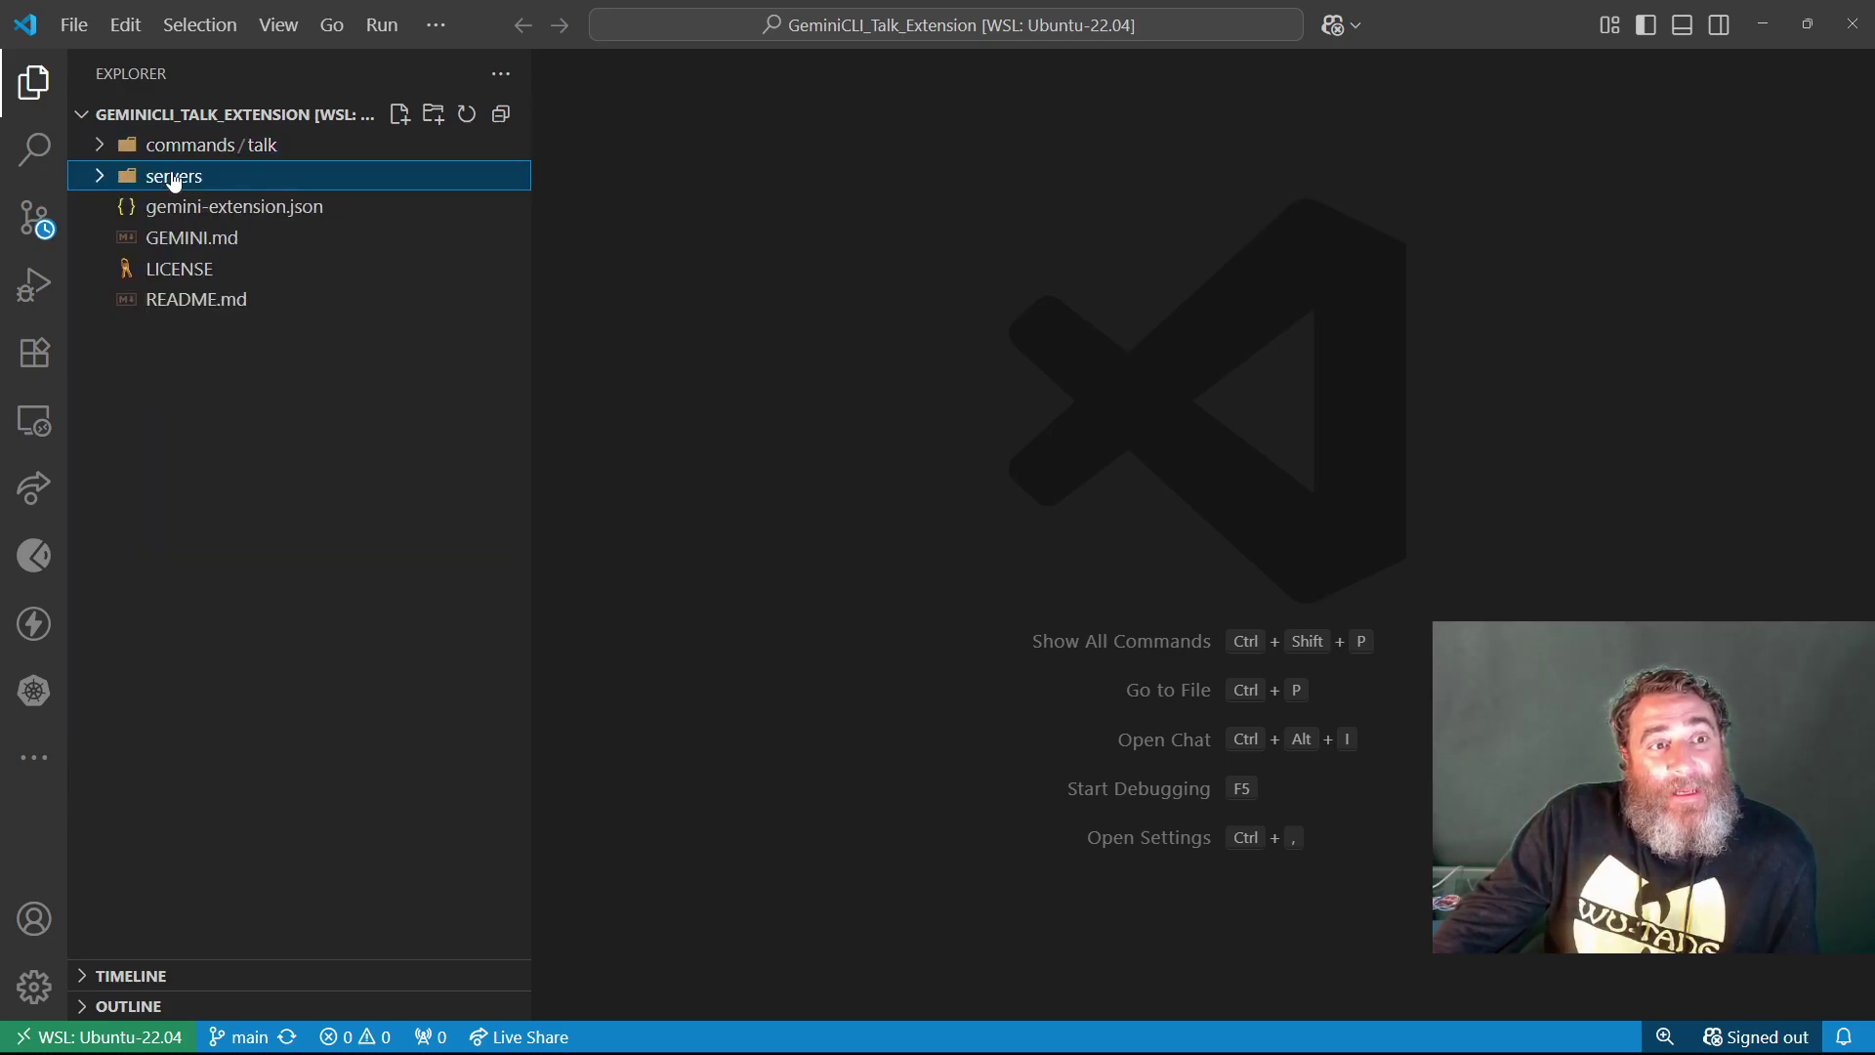
pyautogui.click(169, 208)
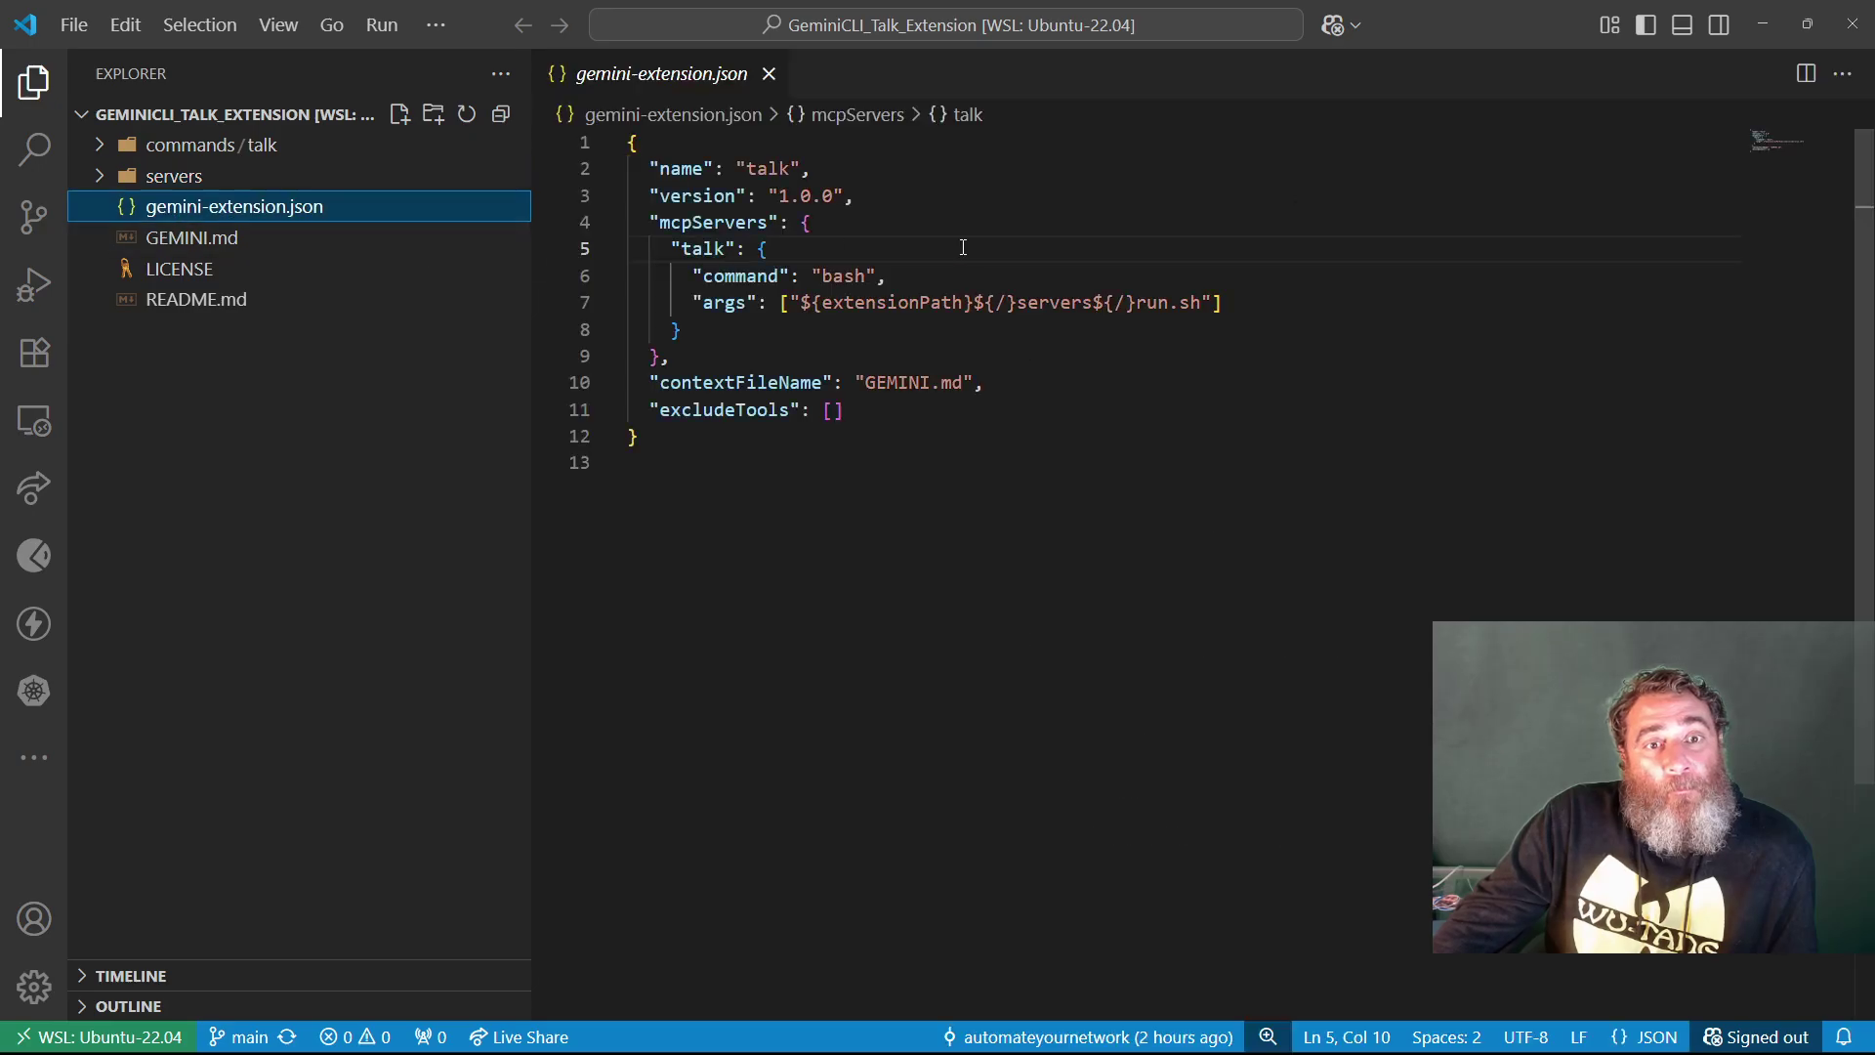
pyautogui.moveTo(921, 438); pyautogui.dragTo(536, 172)
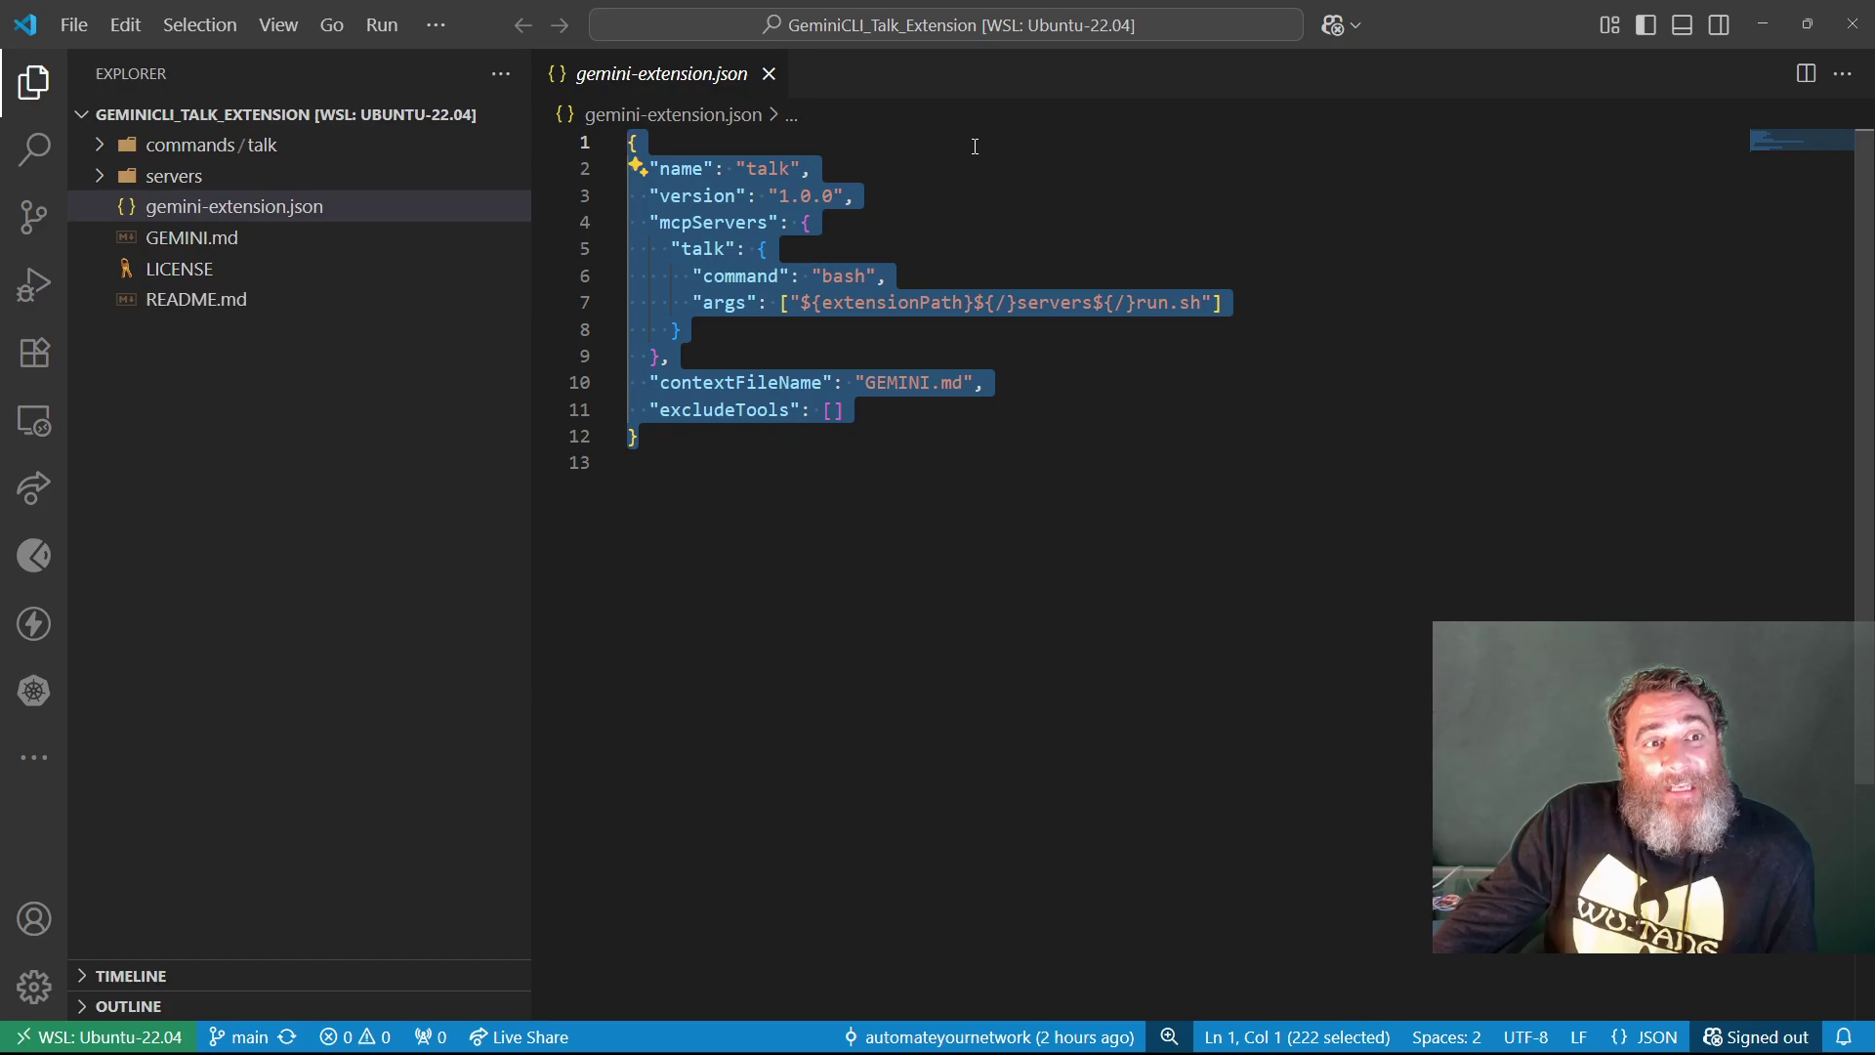
pyautogui.click(1853, 24)
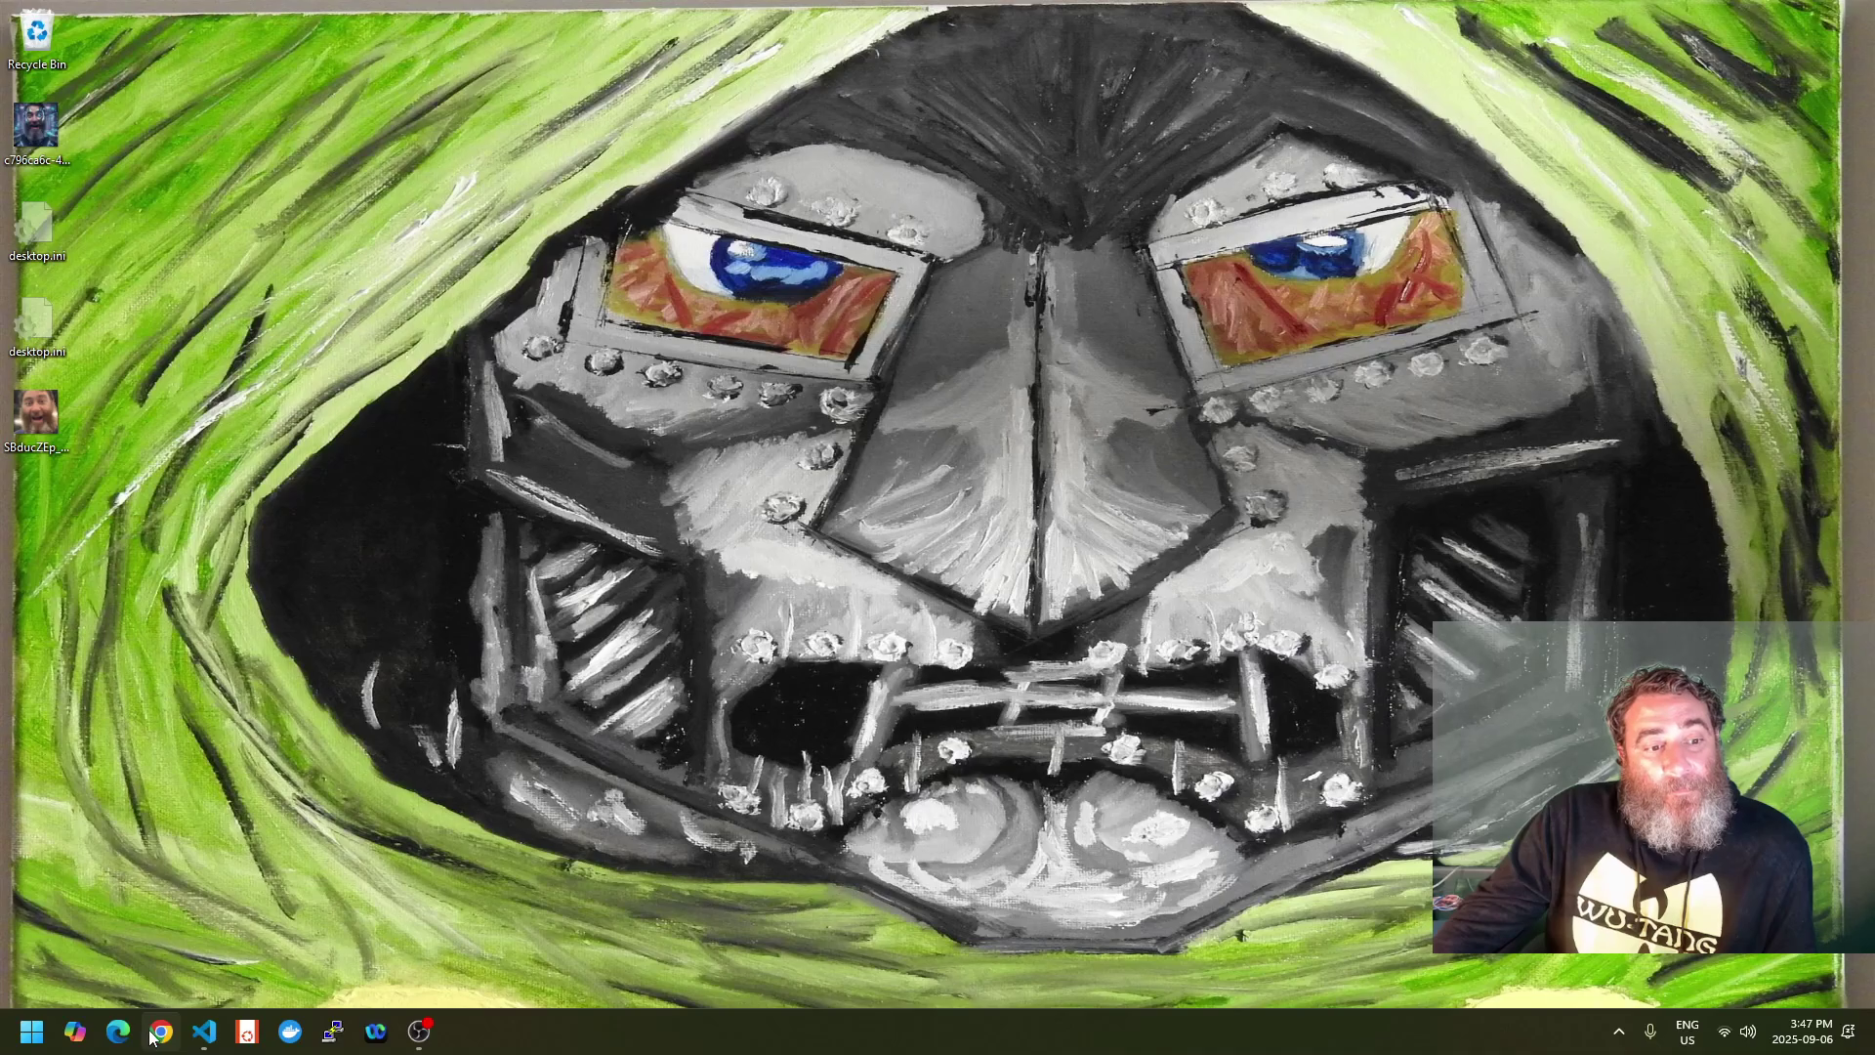
# Restore the Vision window, browse its commands and servers folders, and open requirements.txt
pyautogui.click(206, 1032)
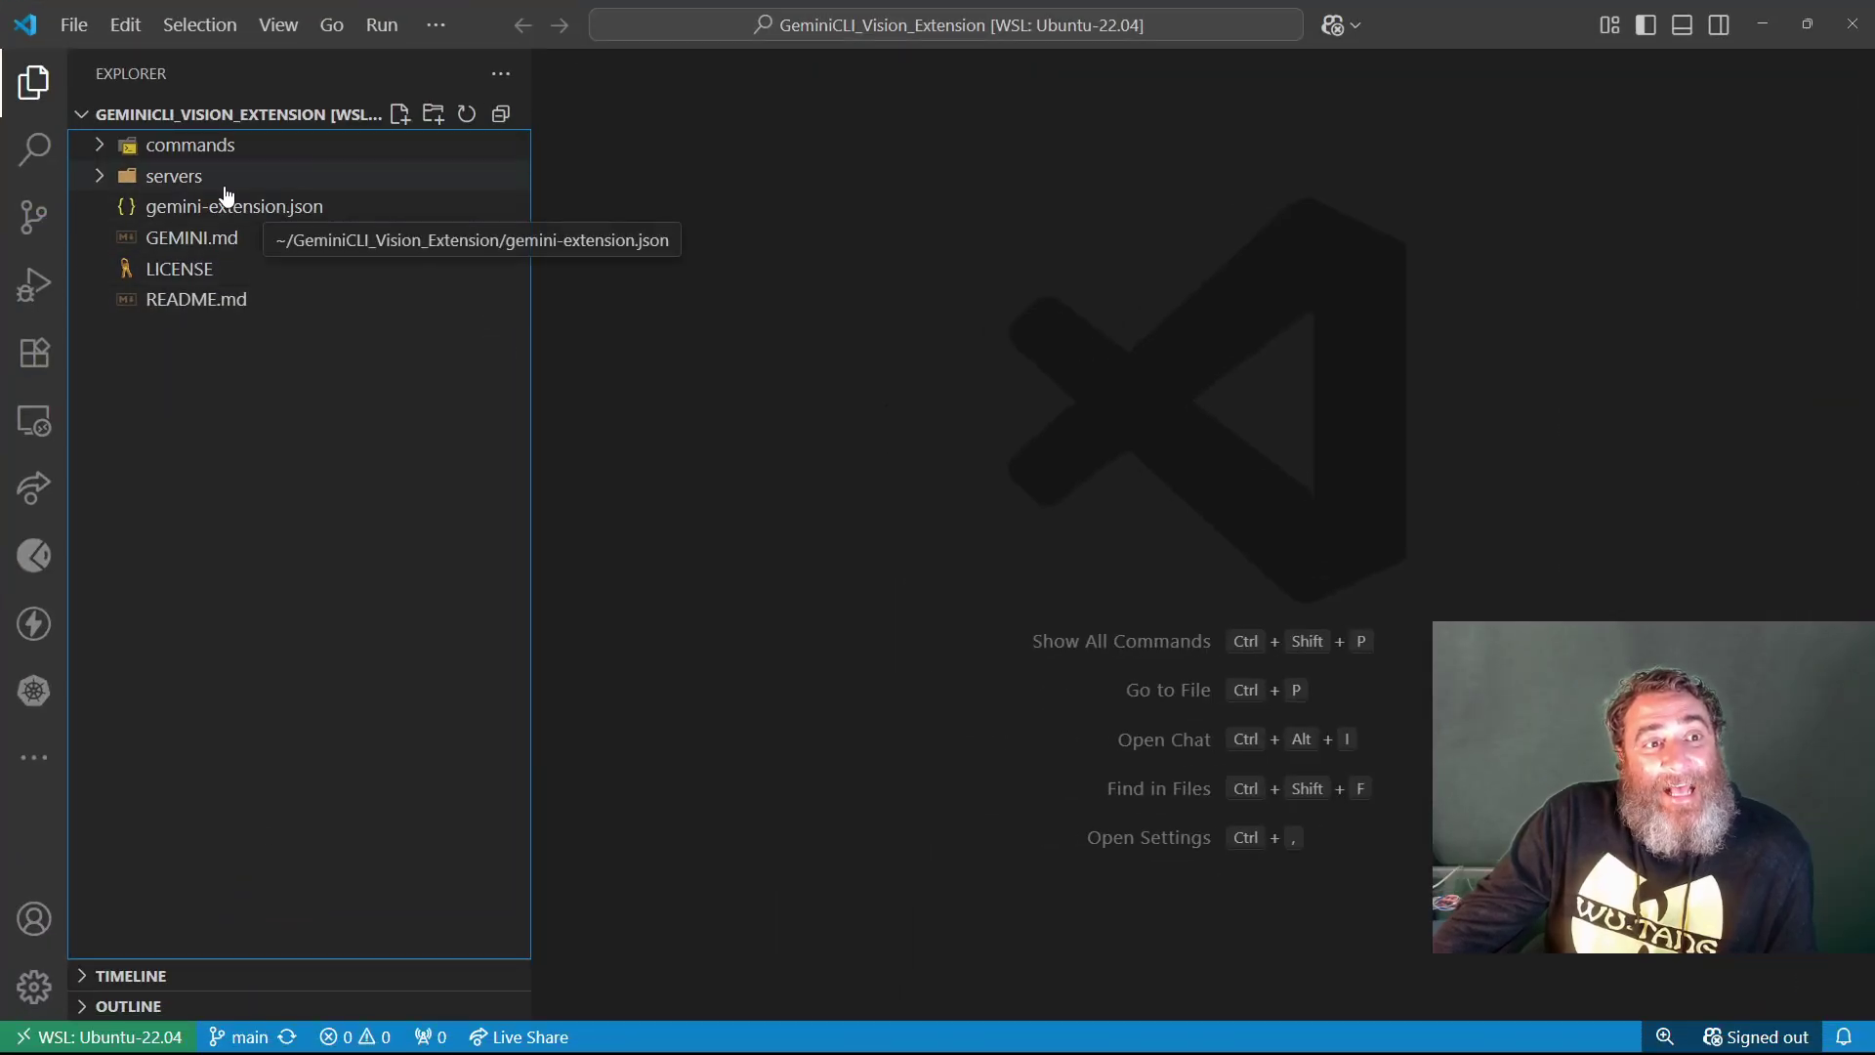
pyautogui.click(204, 152)
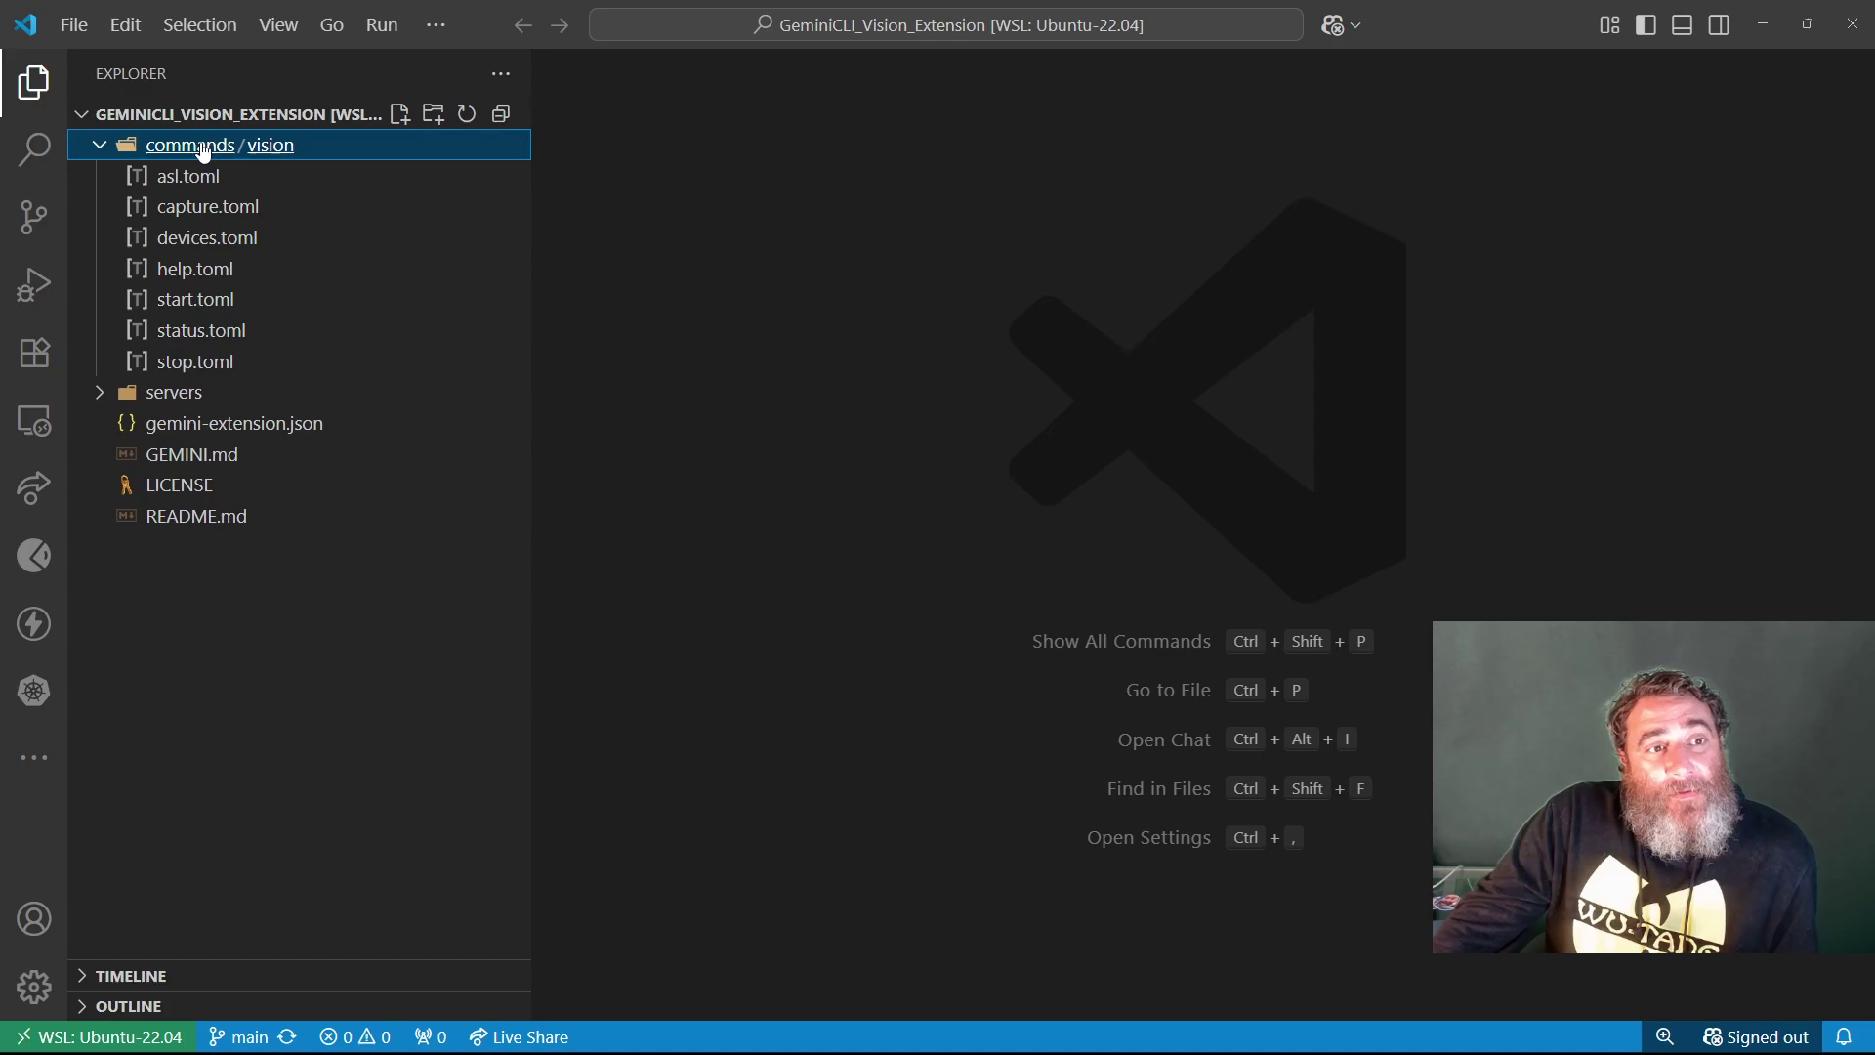
pyautogui.click(203, 154)
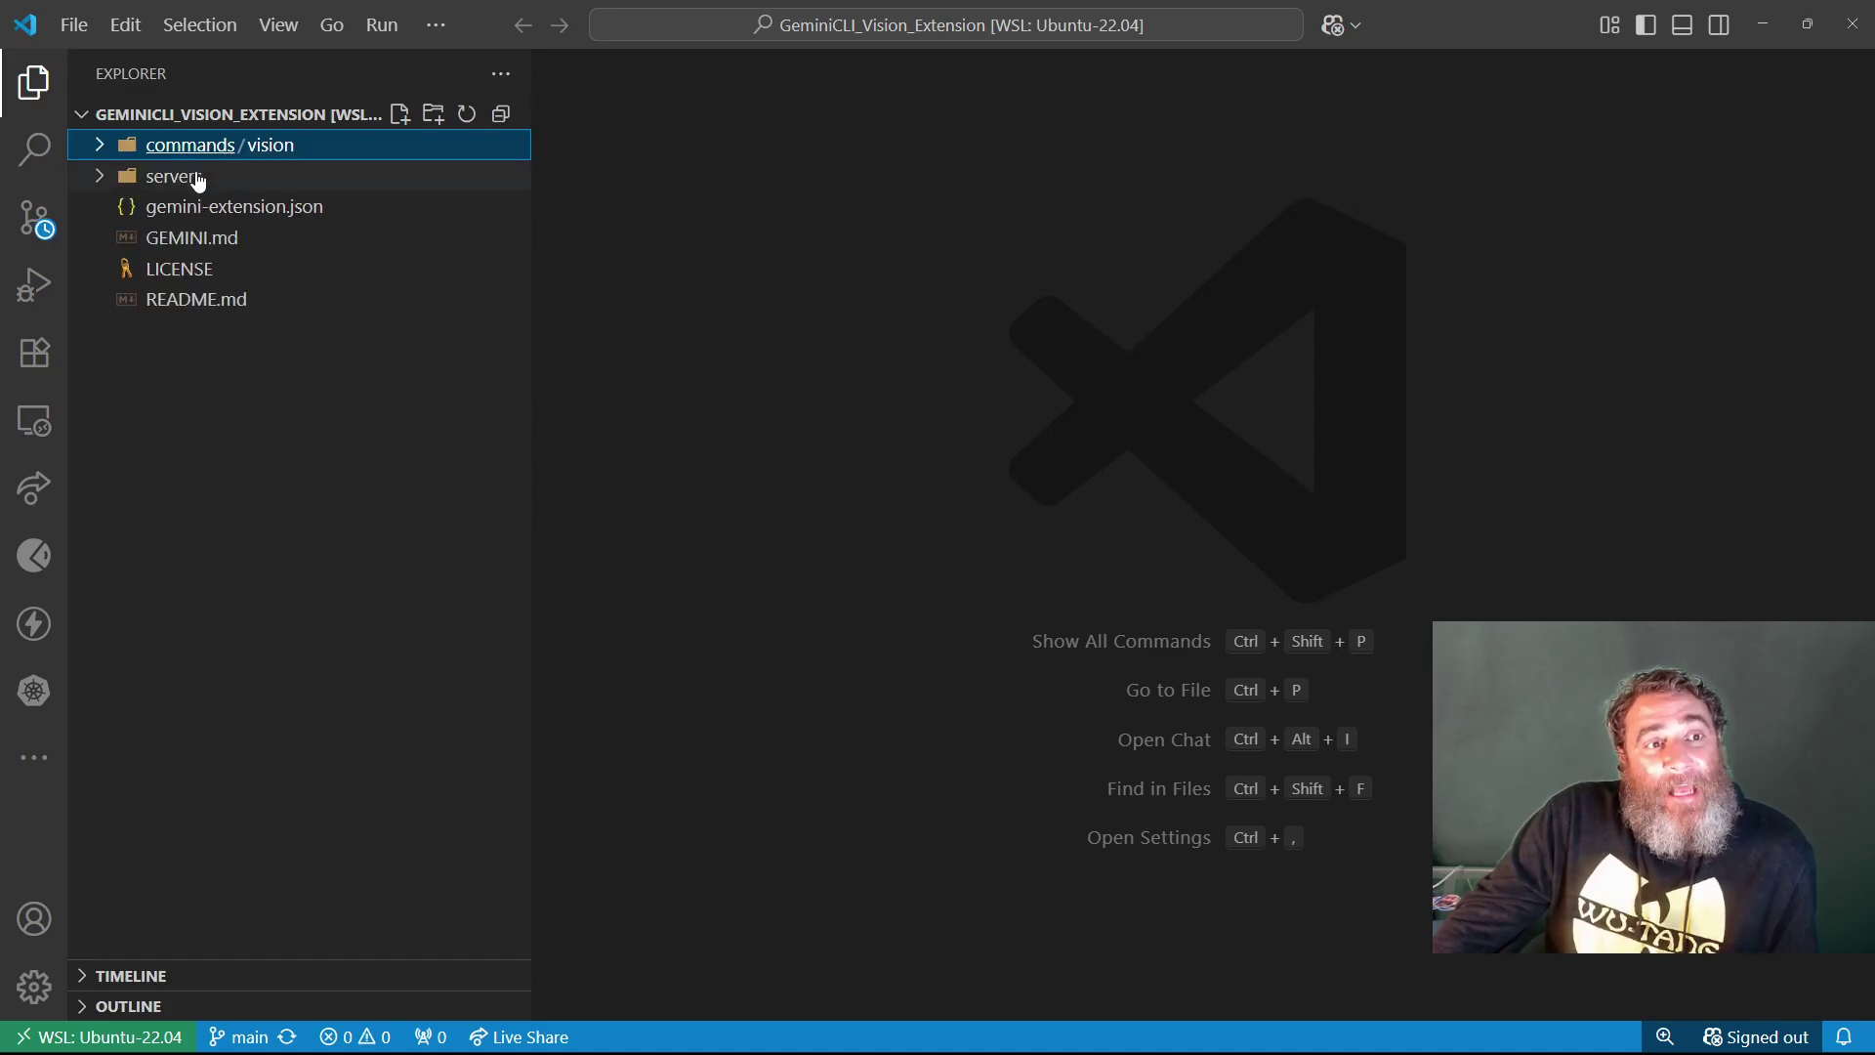
pyautogui.click(198, 178)
pyautogui.click(197, 178)
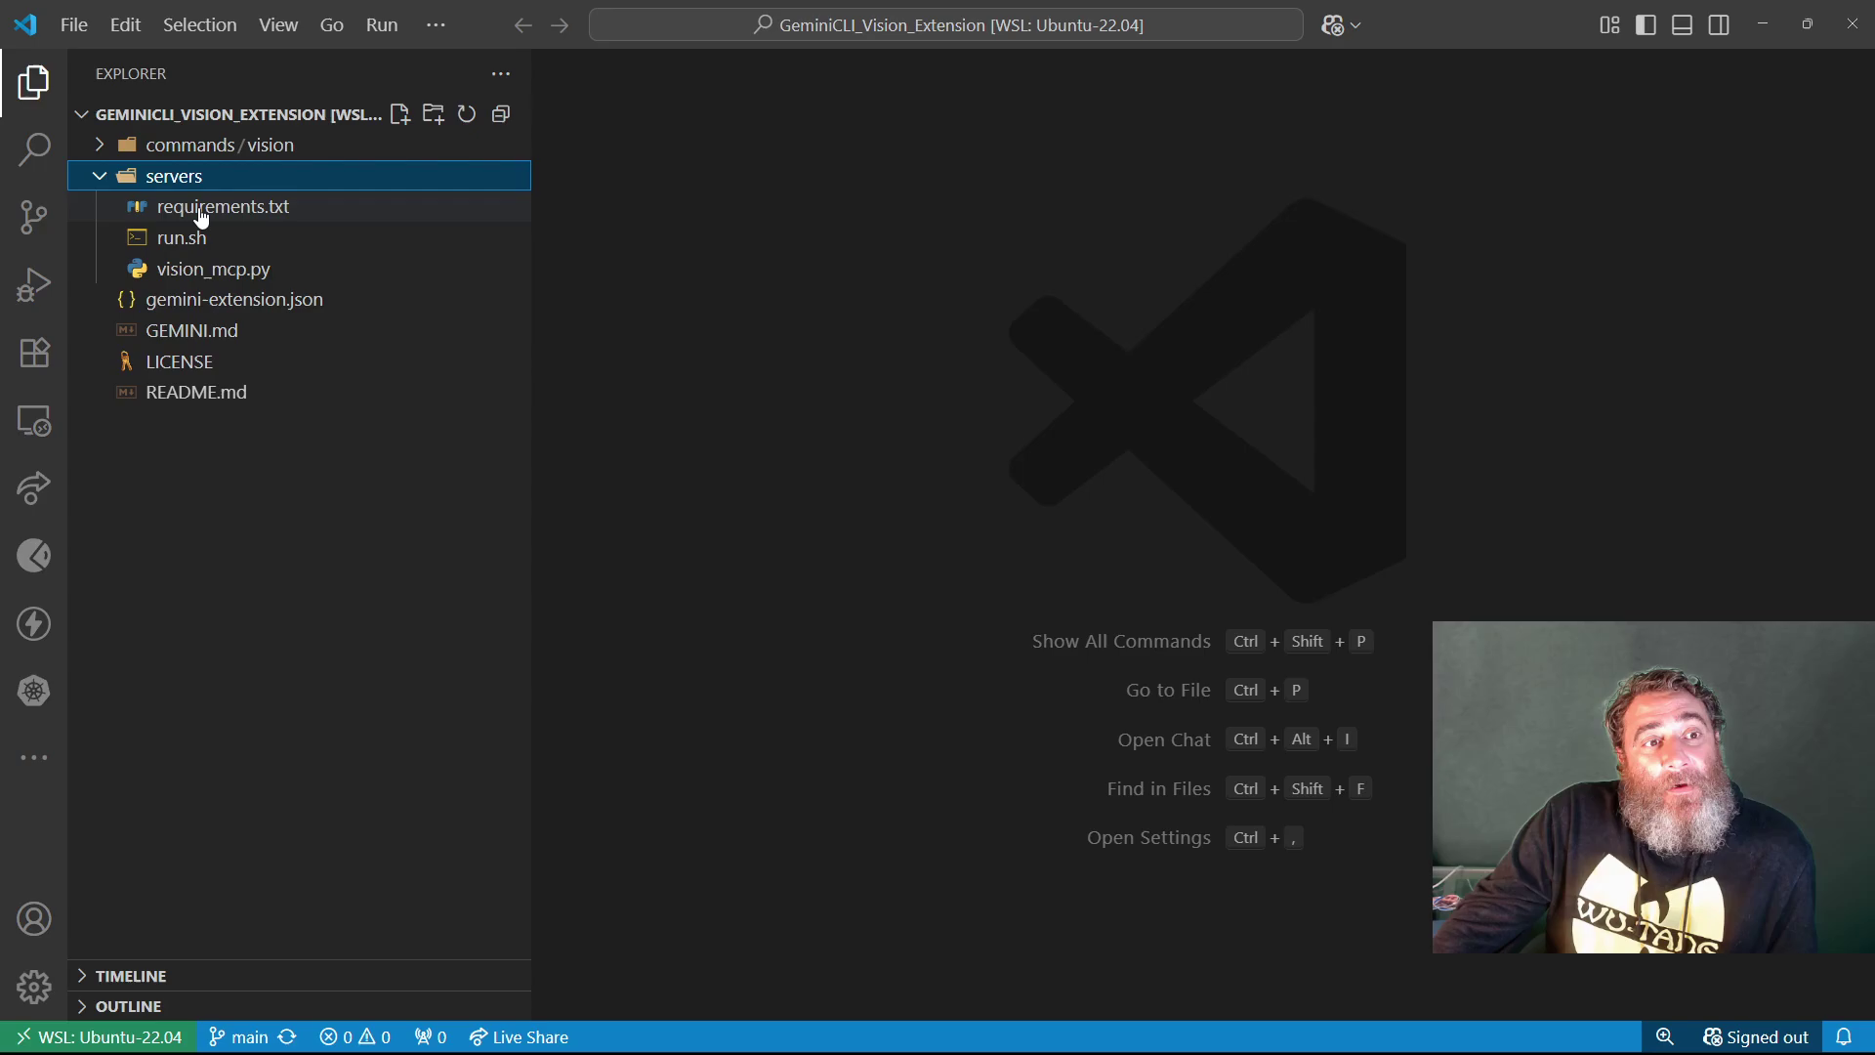
pyautogui.click(201, 210)
# Read run.sh, vision_mcp.py and the bash-run vision manifest, then close with Super+D
pyautogui.click(188, 240)
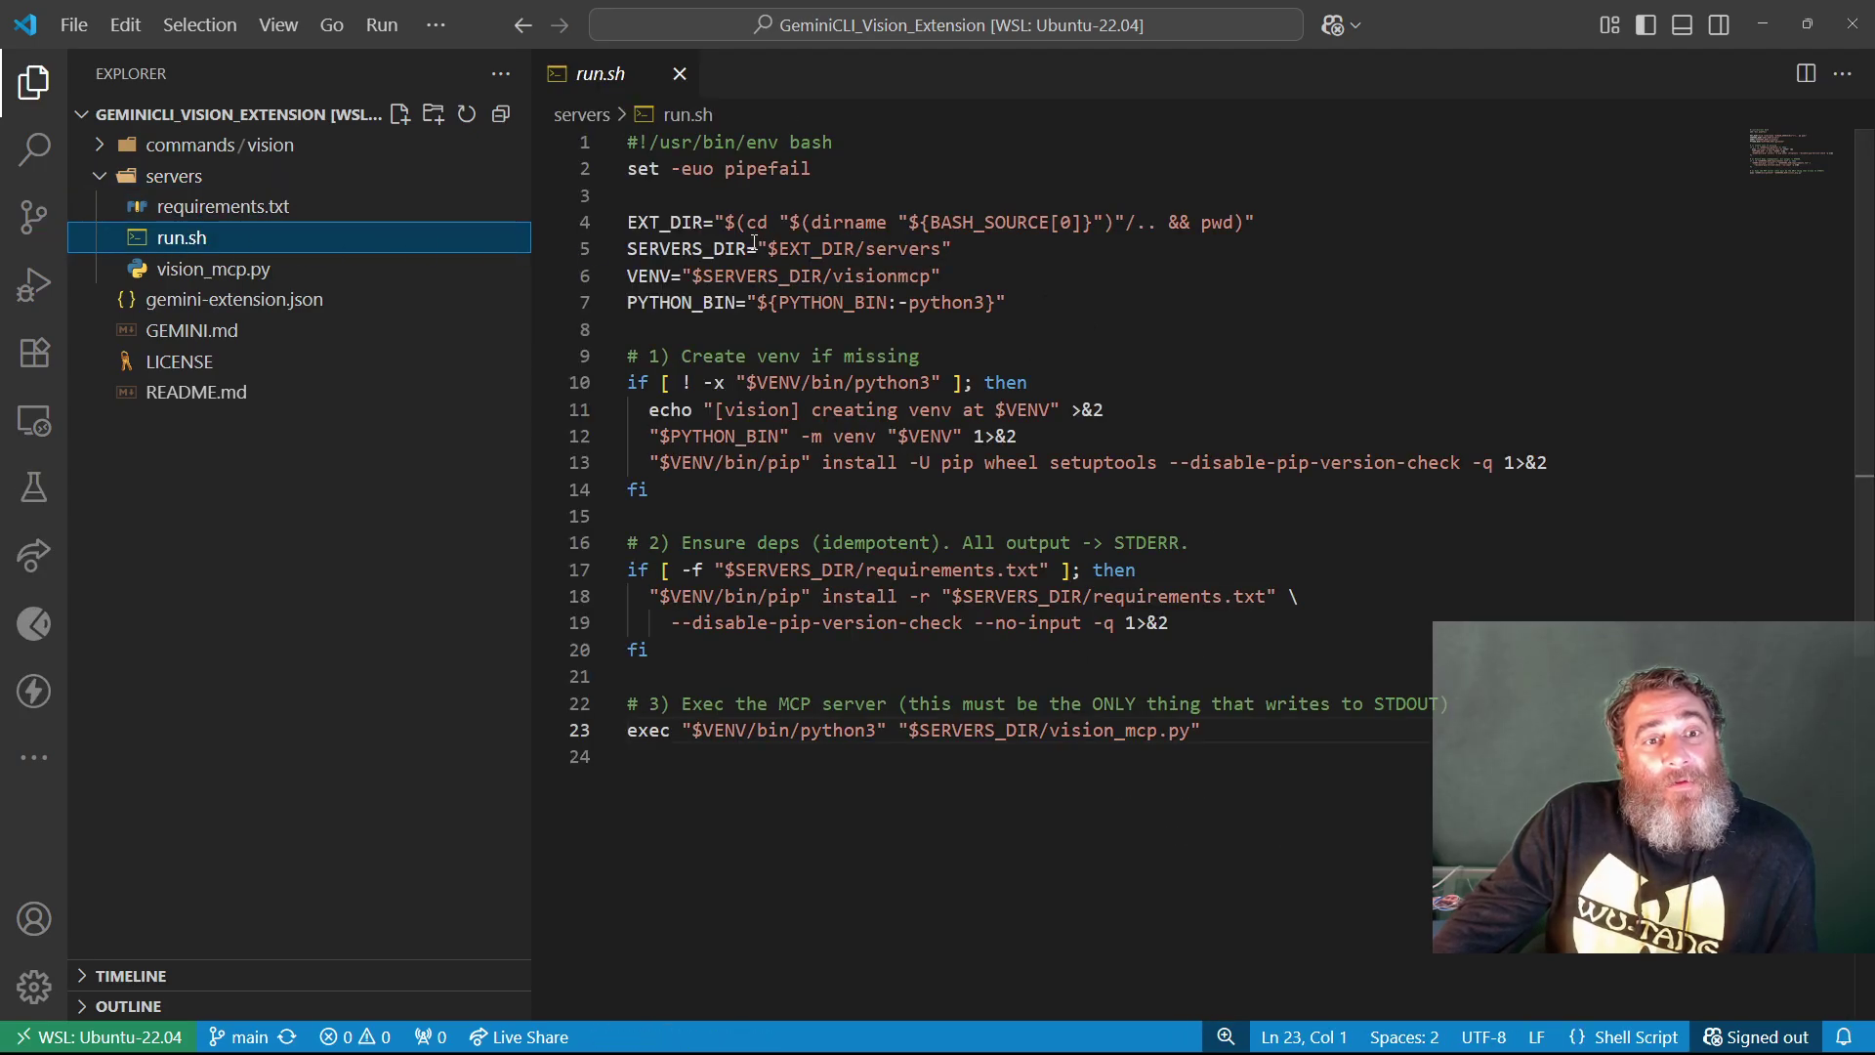
pyautogui.moveTo(1435, 777); pyautogui.dragTo(492, 80)
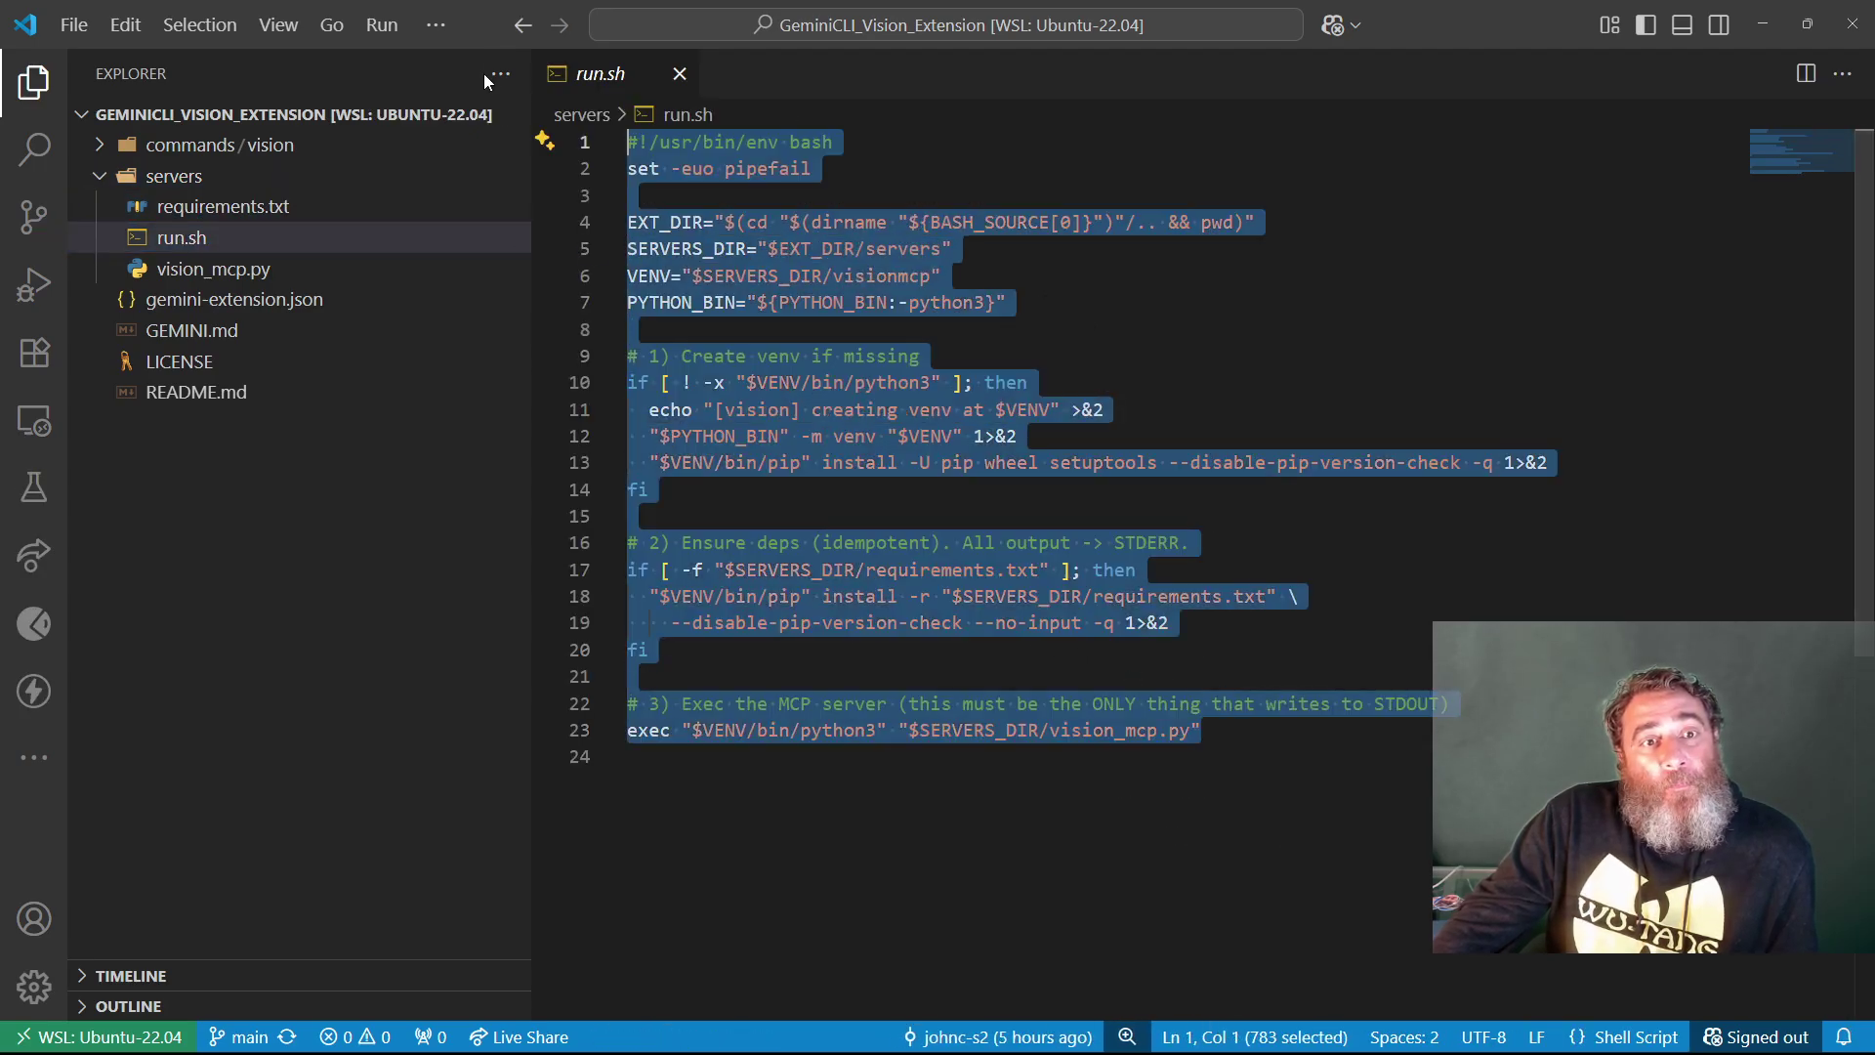
pyautogui.click(187, 269)
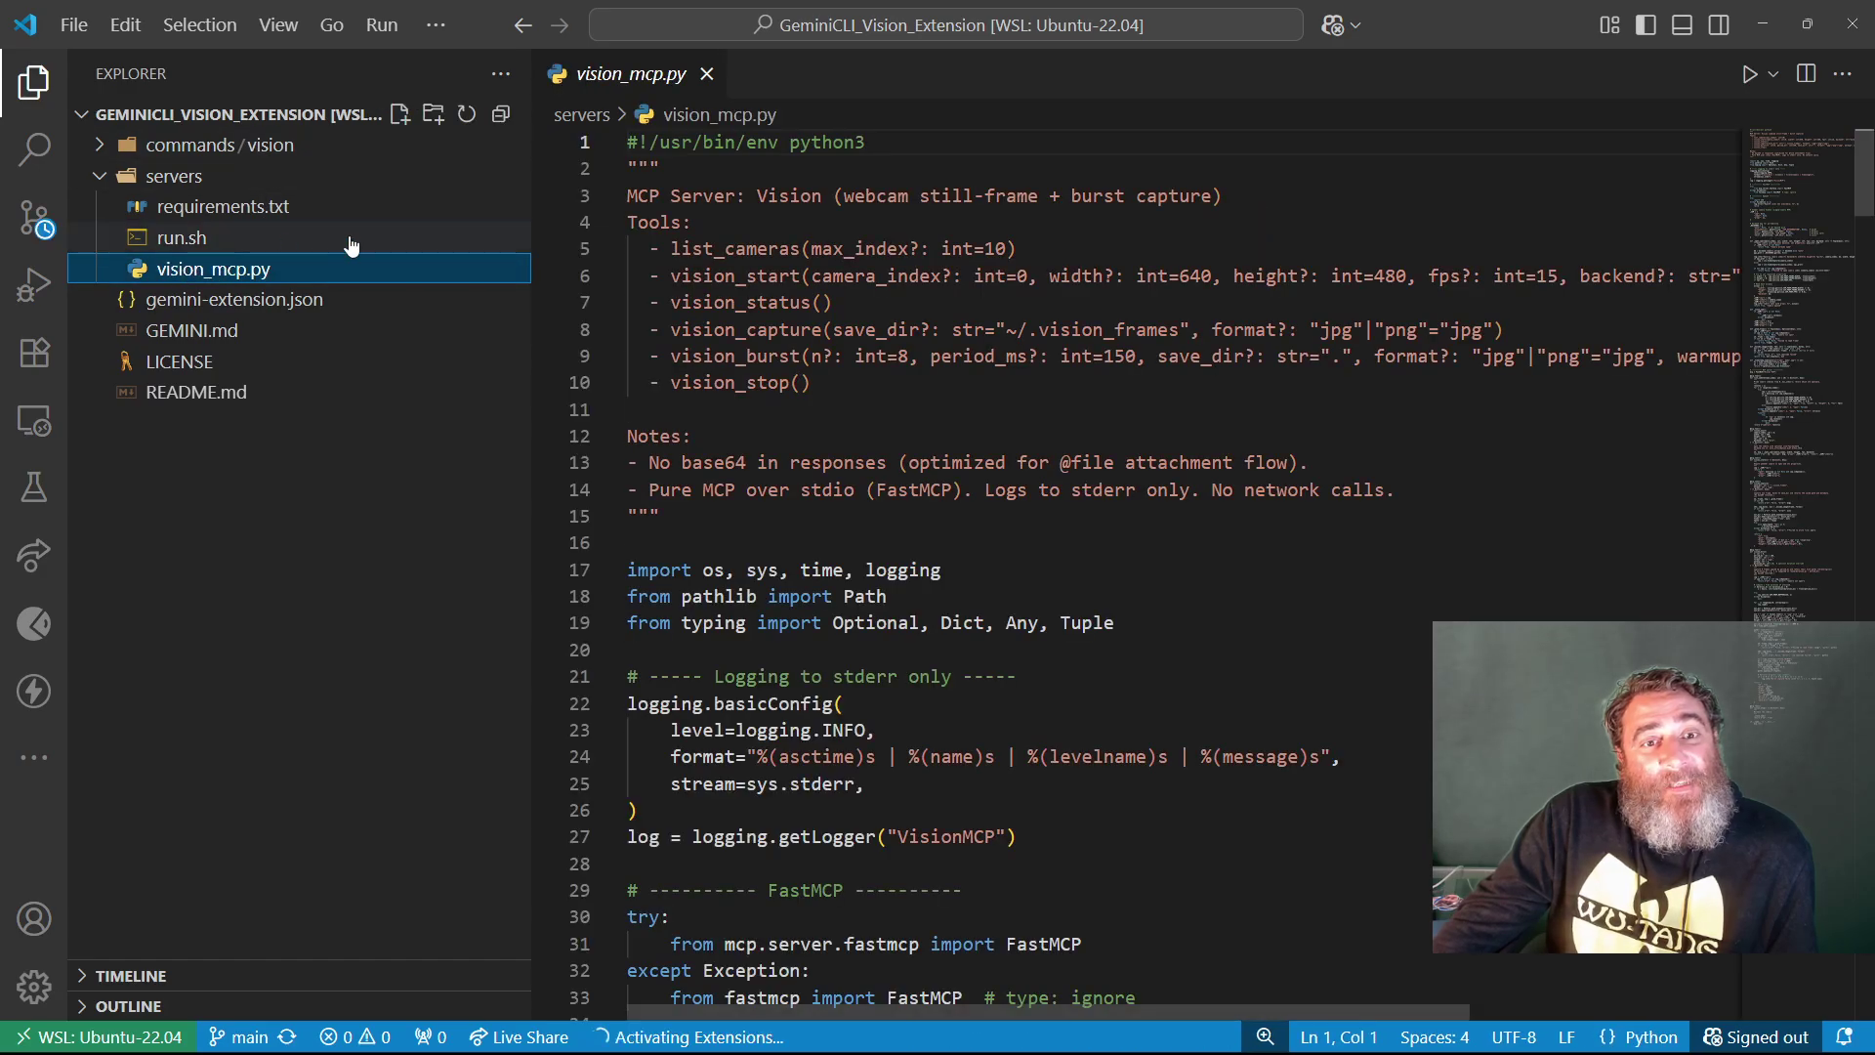
pyautogui.click(319, 299)
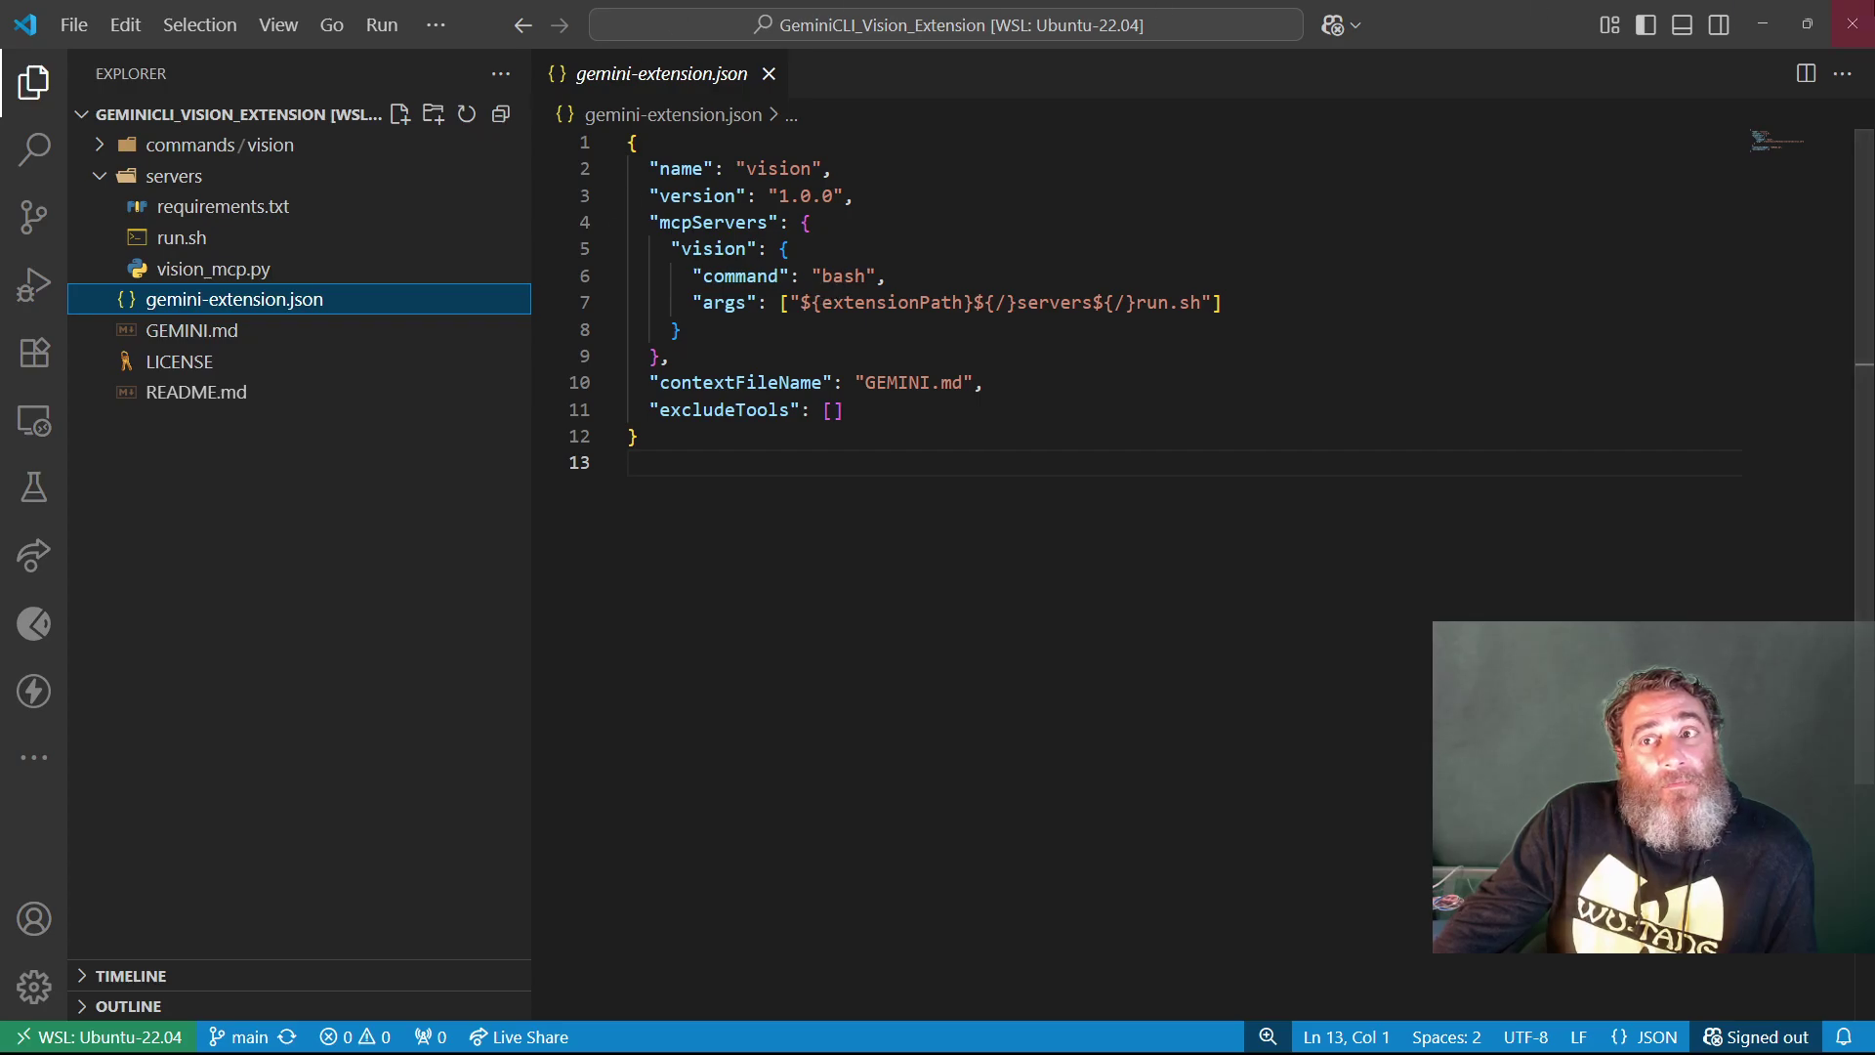
pyautogui.press('super+d')
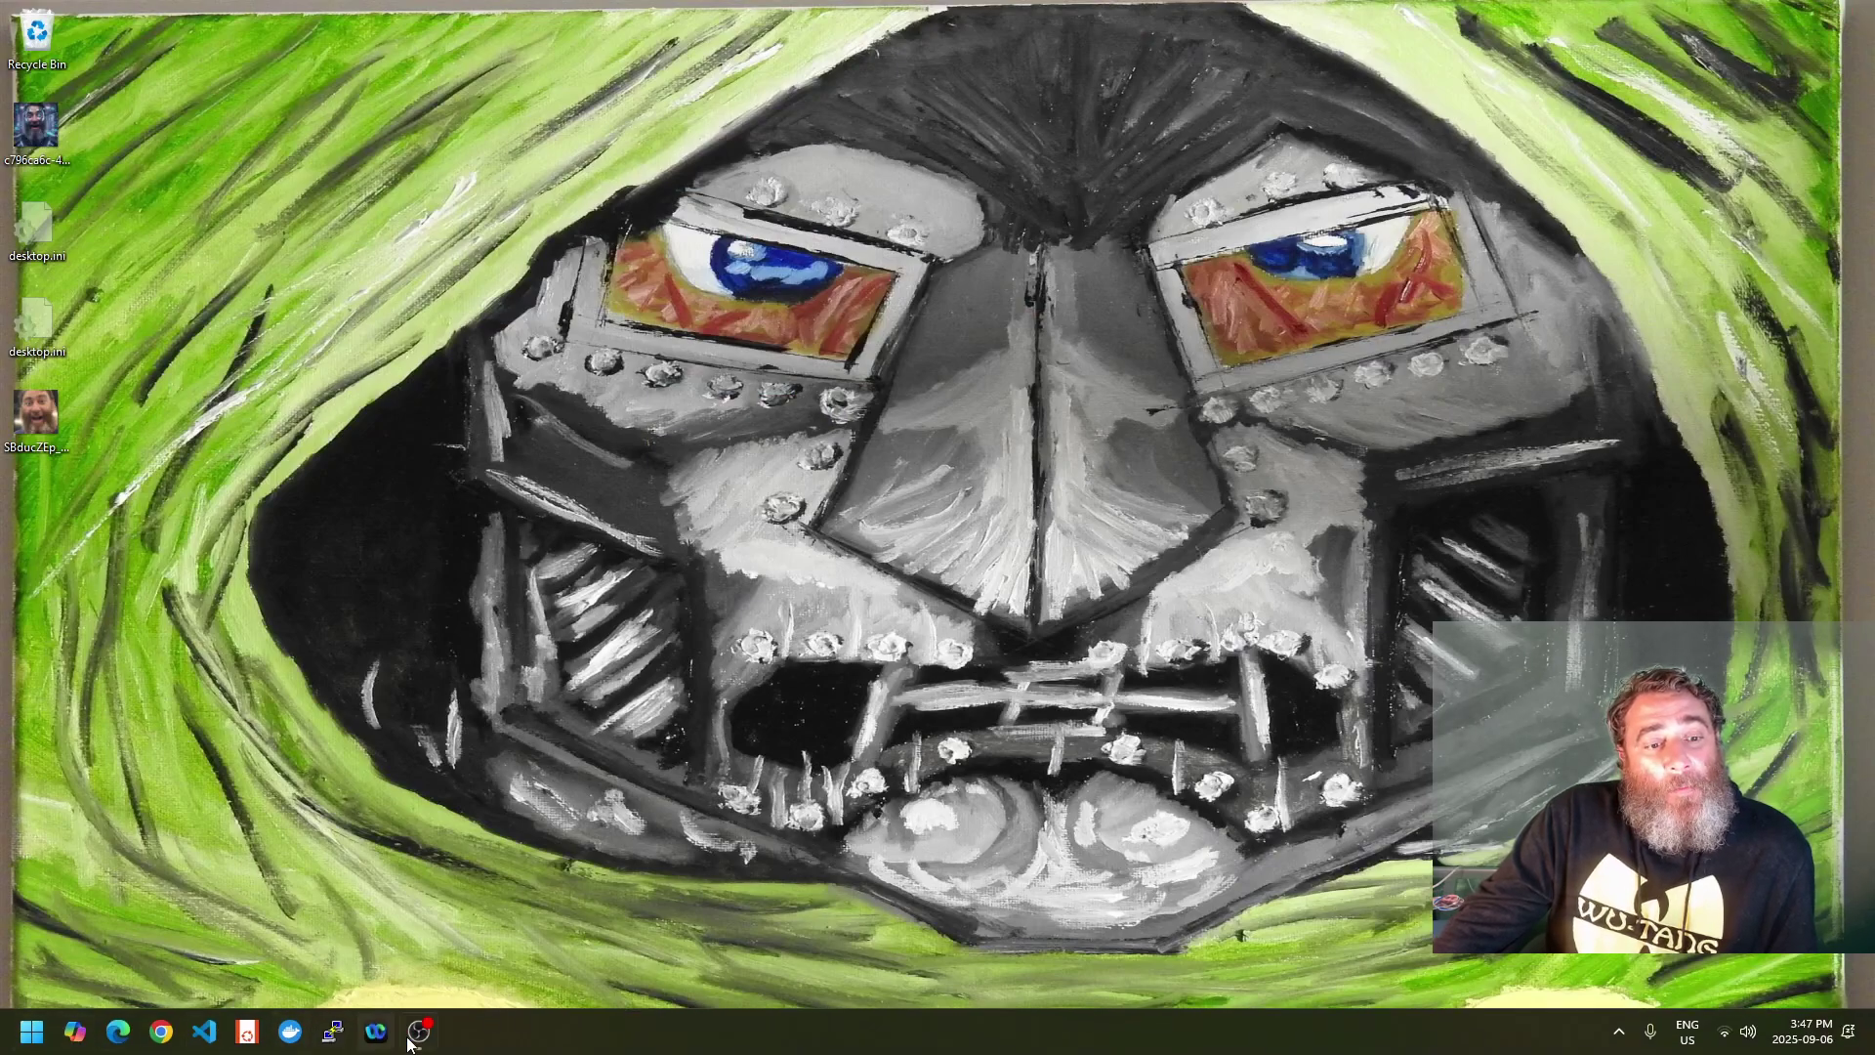